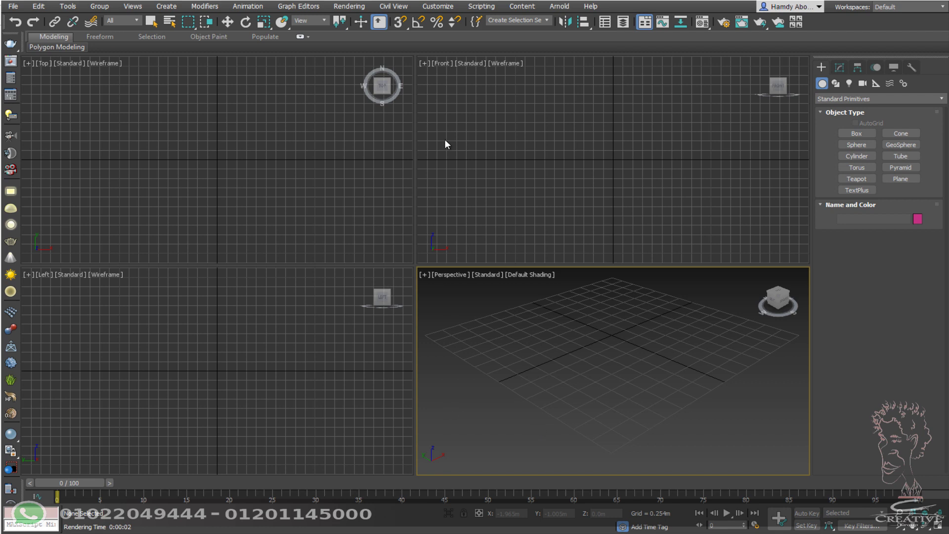
Step: Set the scene display units to Metric Meters, keeping one inch as the system unit
left_click(449, 8)
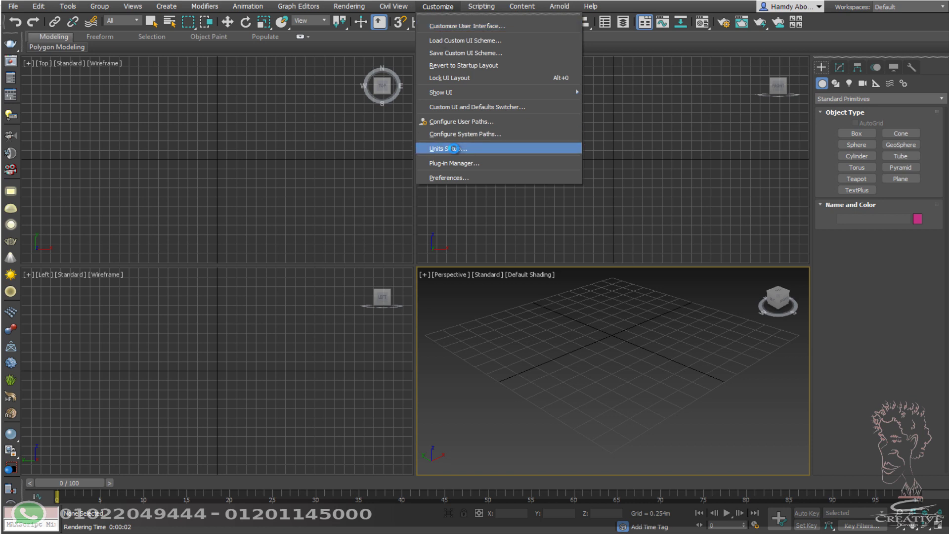
left_click(453, 148)
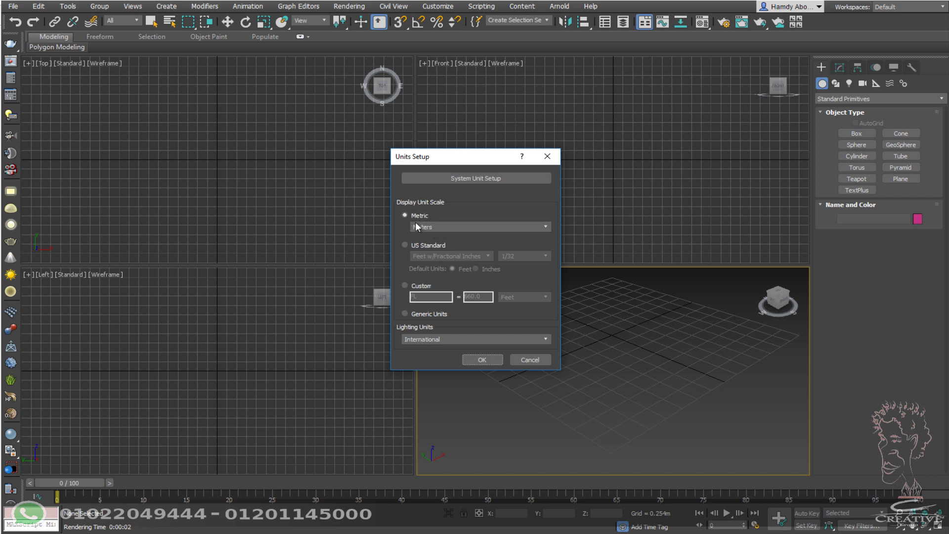
left_click(438, 226)
left_click(472, 174)
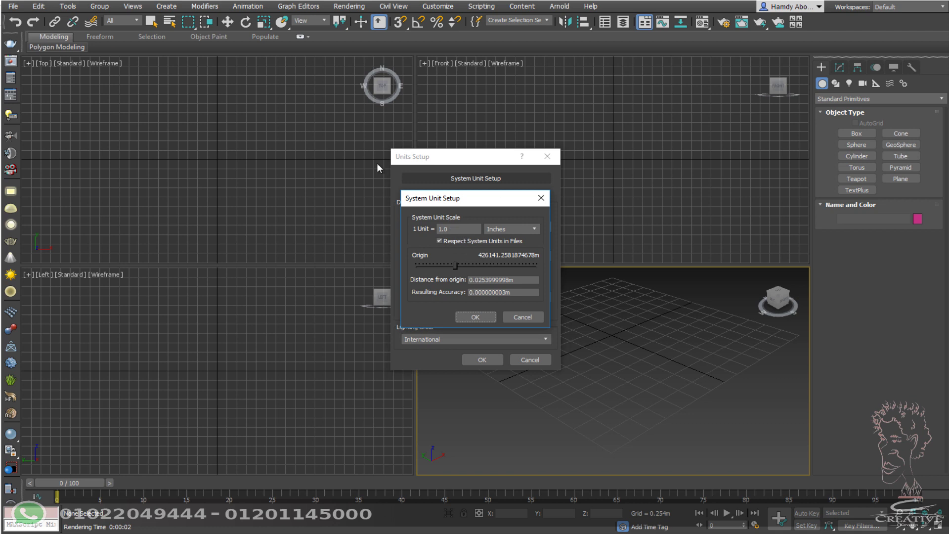
left_click(475, 317)
left_click(482, 360)
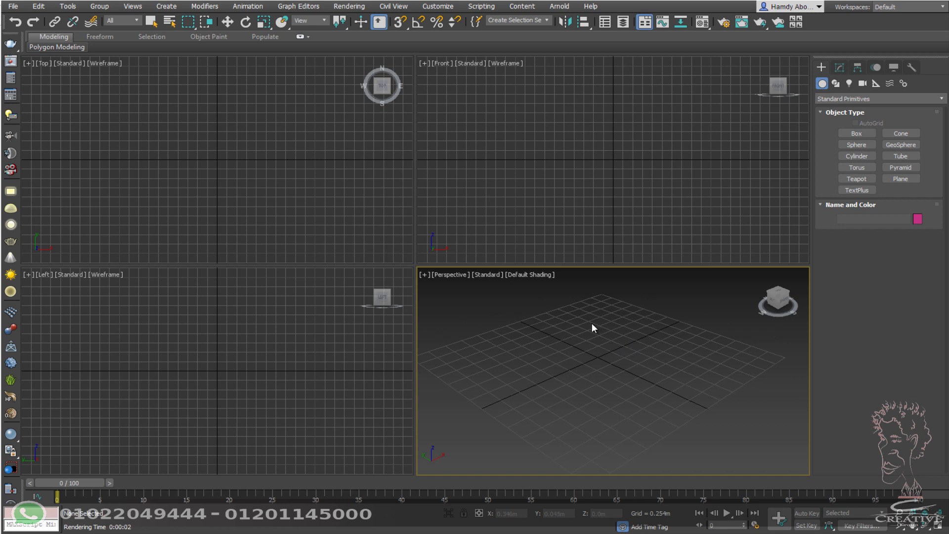
Step: Maximize the Perspective viewport and draw a box on the grid
key("alt+w")
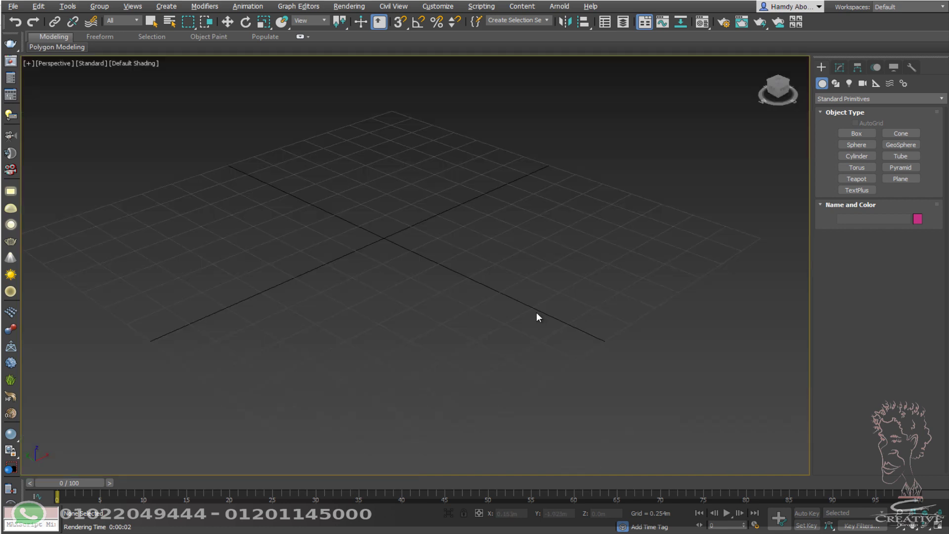
left_click(857, 134)
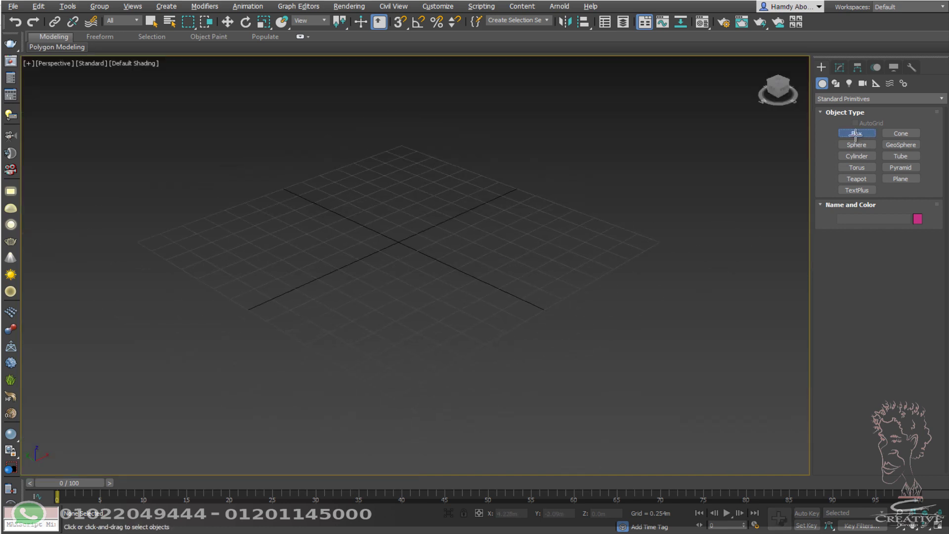
left_click_drag(445, 145, 418, 382)
left_click(414, 390)
left_click(442, 381)
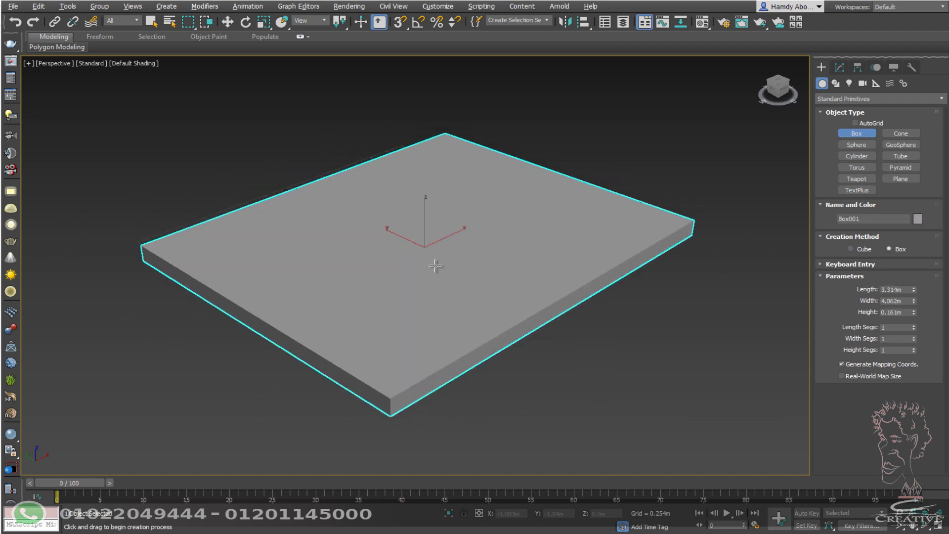
middle_click_drag(435, 282, 435, 319)
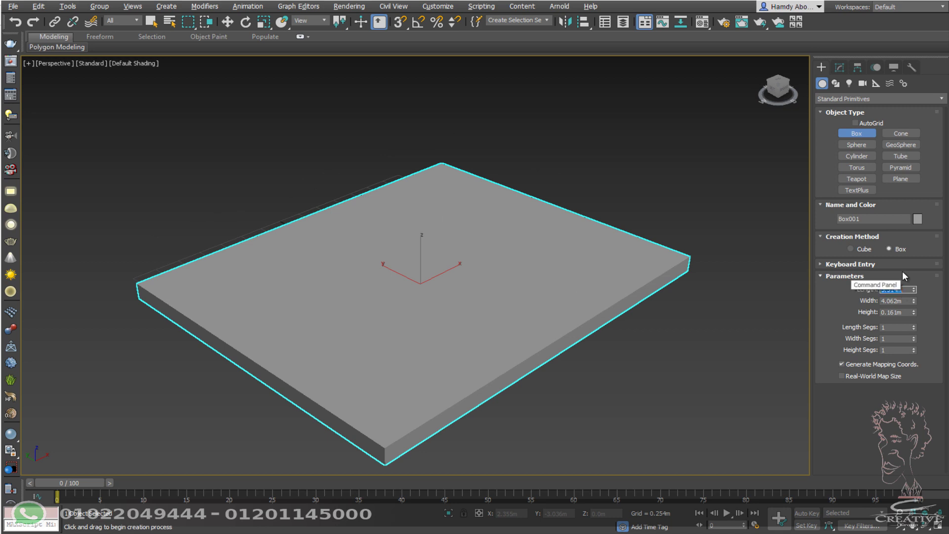
Step: Size the box to 5 m length, 5 m width and 0.1 m height, with Edged Faces shown
key("Tab")
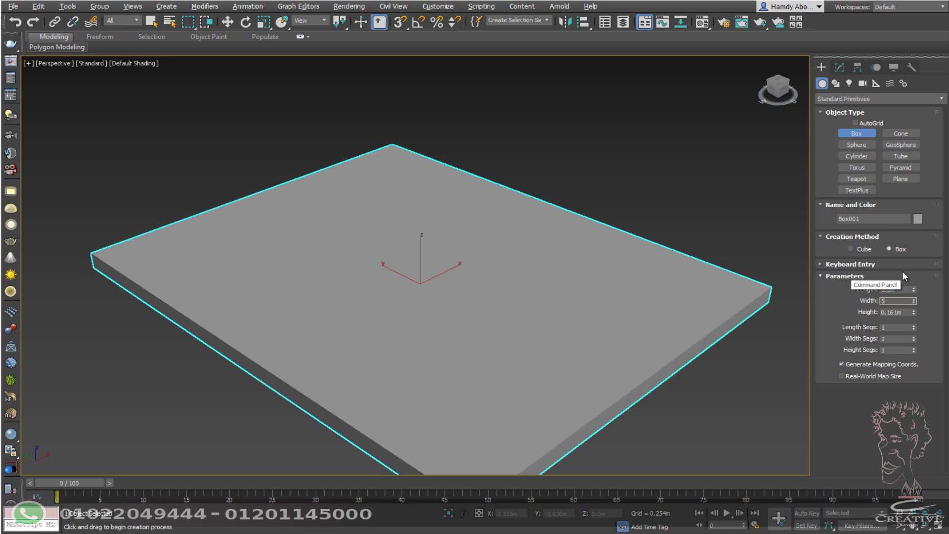
type("5")
key("Tab")
scroll(716, 341, "down", 3)
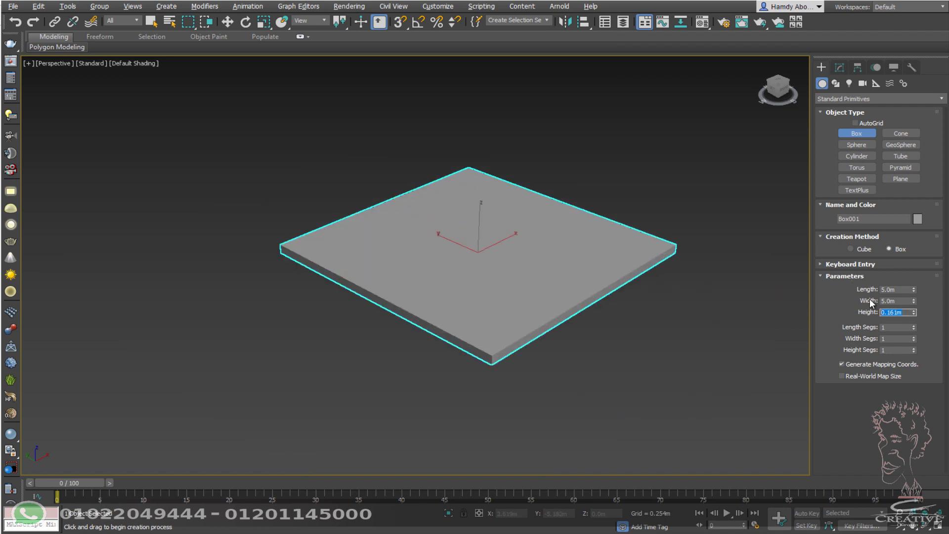
key("Return")
scroll(487, 302, "up", 3)
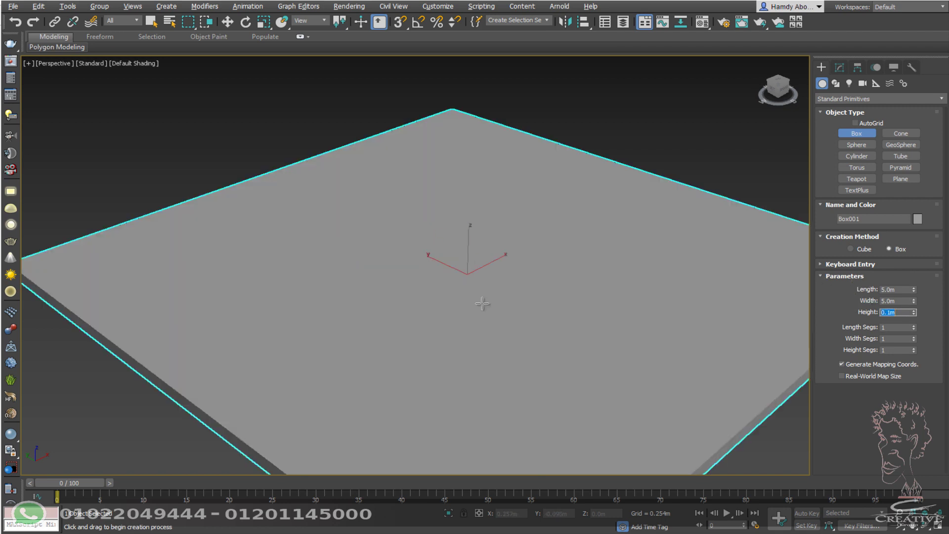
middle_click_drag(488, 302, 462, 274)
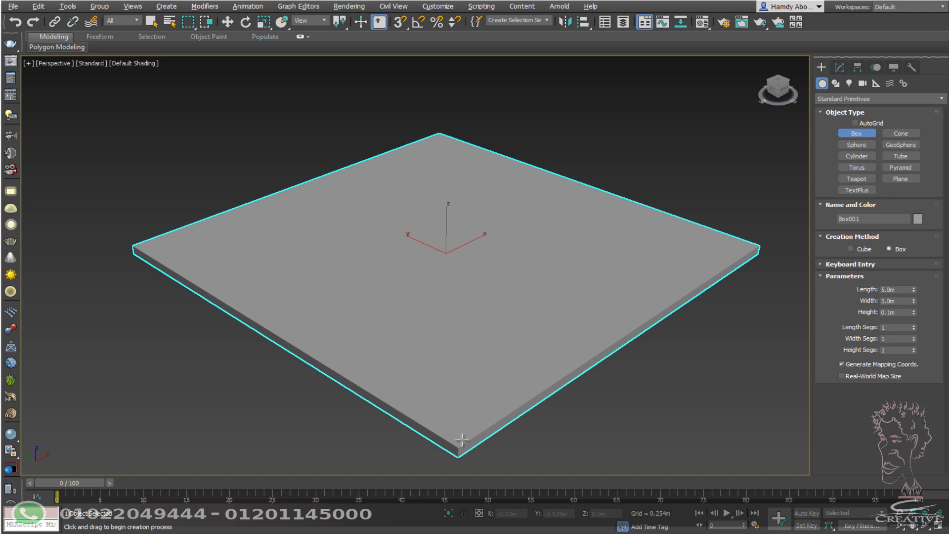
middle_click_drag(607, 424, 588, 403)
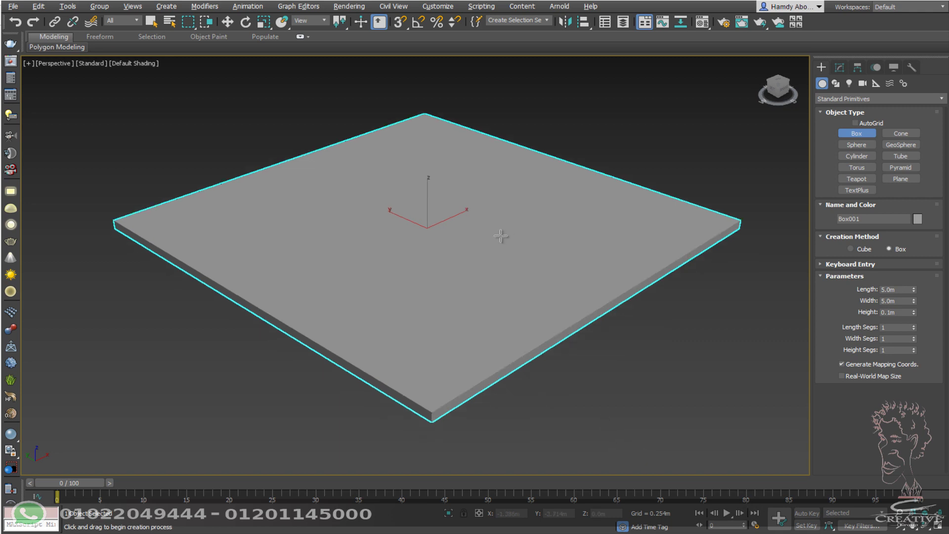
middle_click_drag(498, 262, 515, 291)
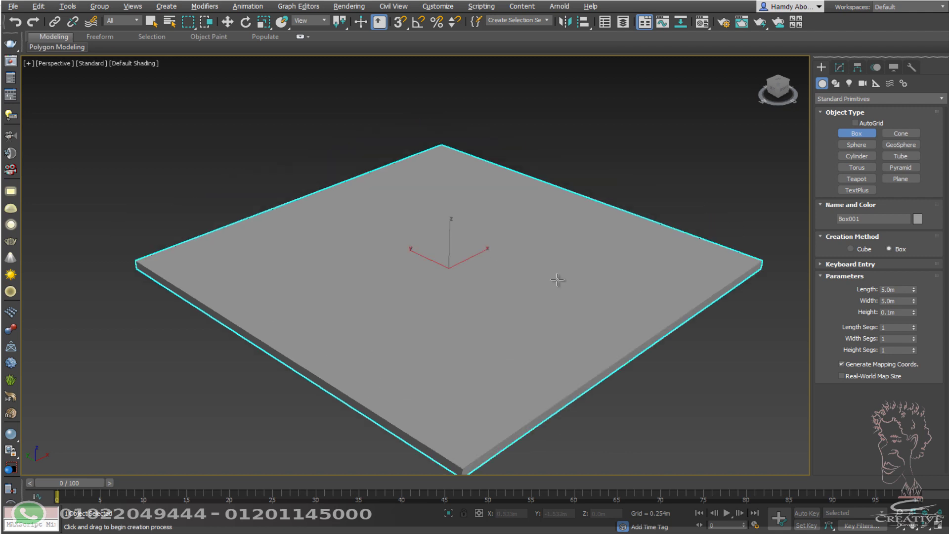
key("F4")
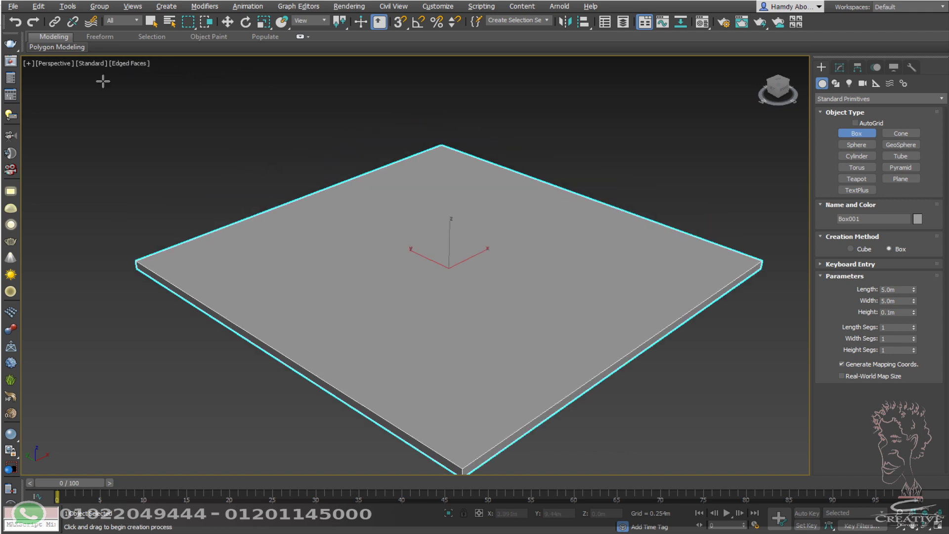
Step: Convert the slab to Editable Poly and inset its top face by about 0.061 m
right_click(416, 224)
mouse_move(467, 339)
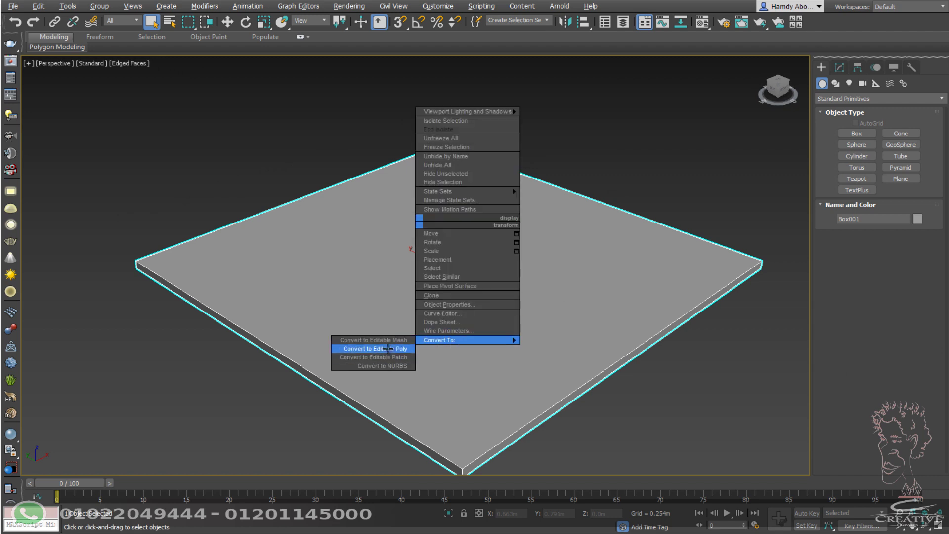
left_click(388, 349)
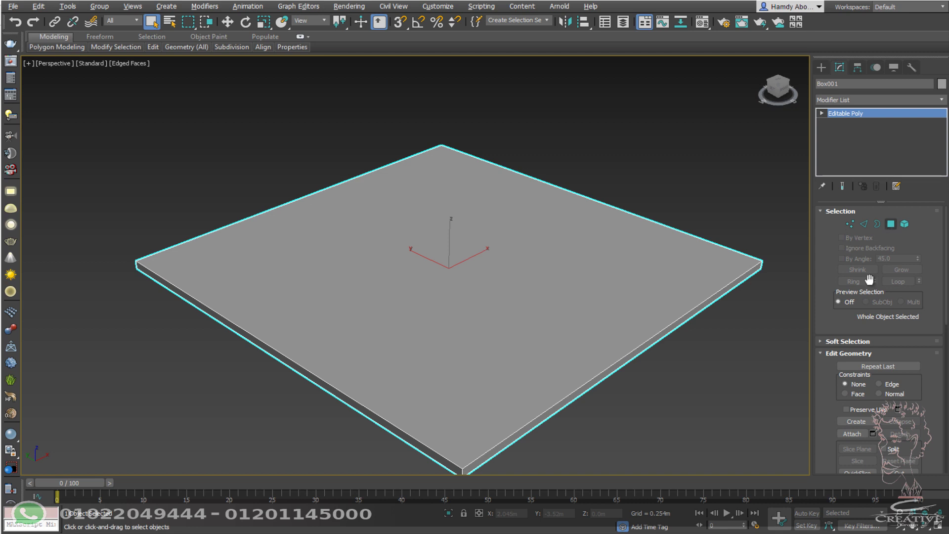
key("4")
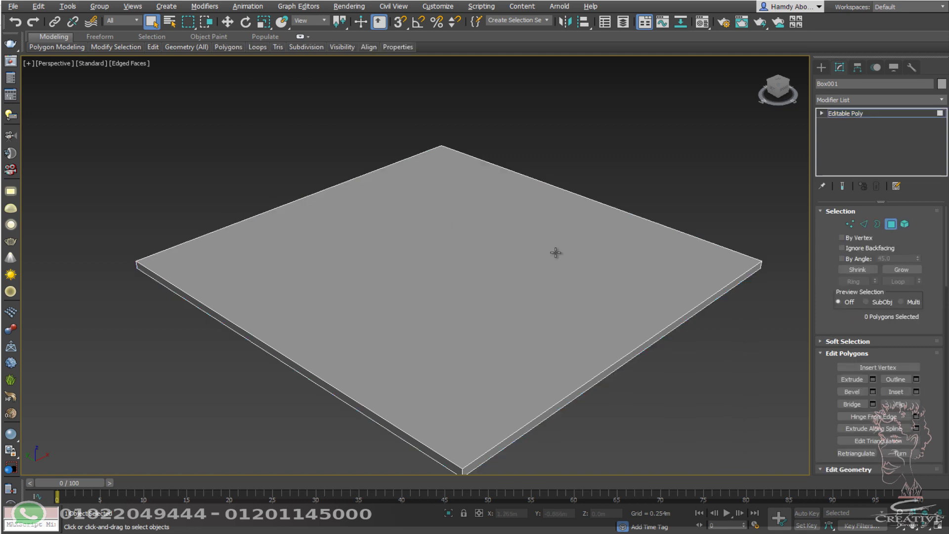
left_click(555, 253)
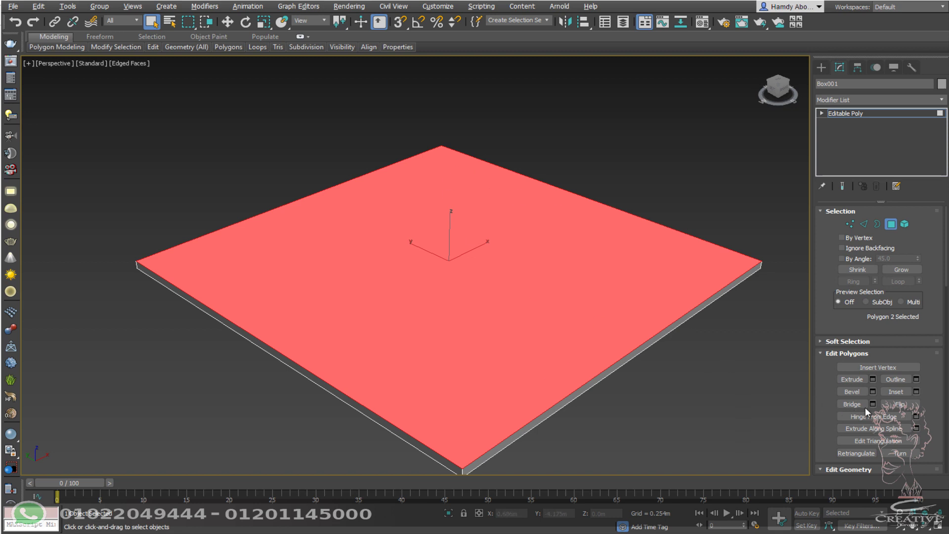
left_click(916, 392)
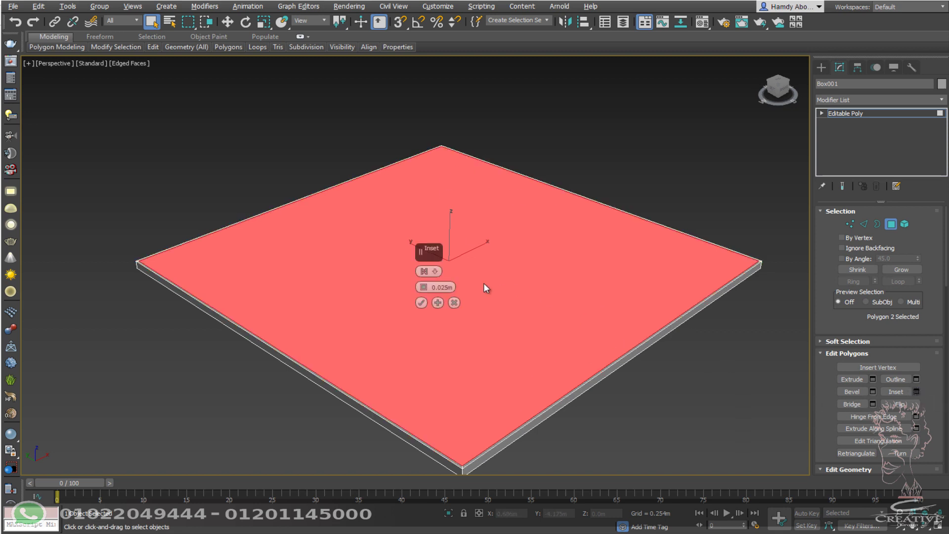
mouse_move(423, 286)
left_mouse_down()
mouse_move(427, 264)
mouse_move(430, 281)
left_mouse_up()
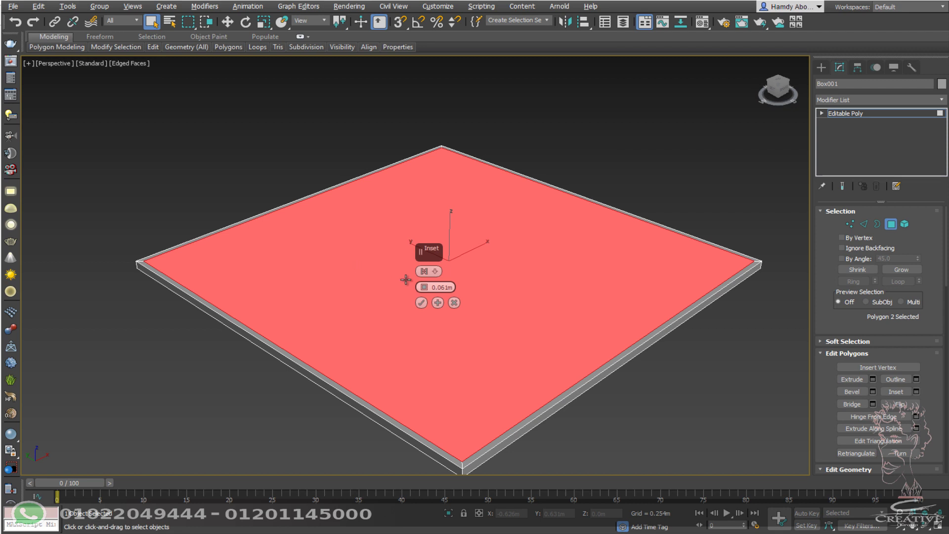
Step: Confirm the inset, then extrude the four rim faces 2.7 m upward into walls
left_click(422, 302)
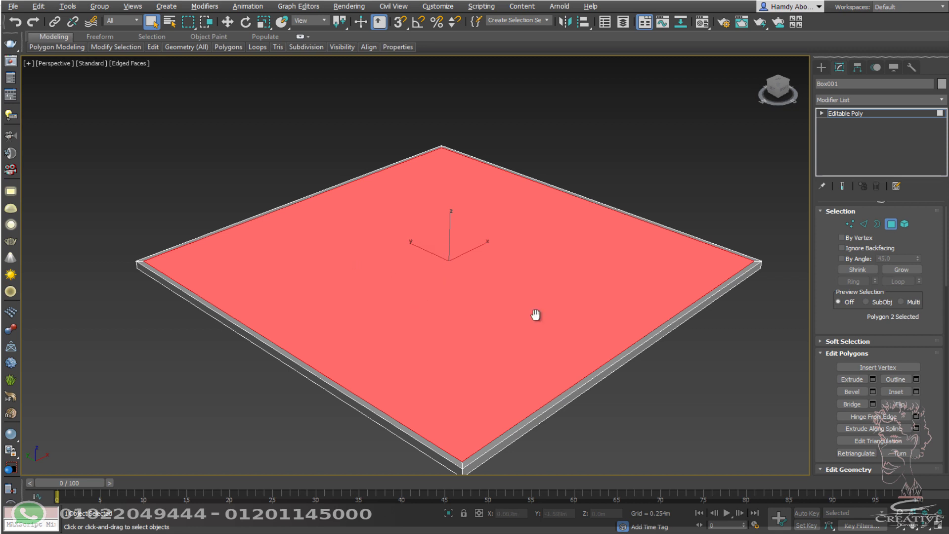
middle_click_drag(535, 313, 557, 373, "alt")
left_click(607, 387)
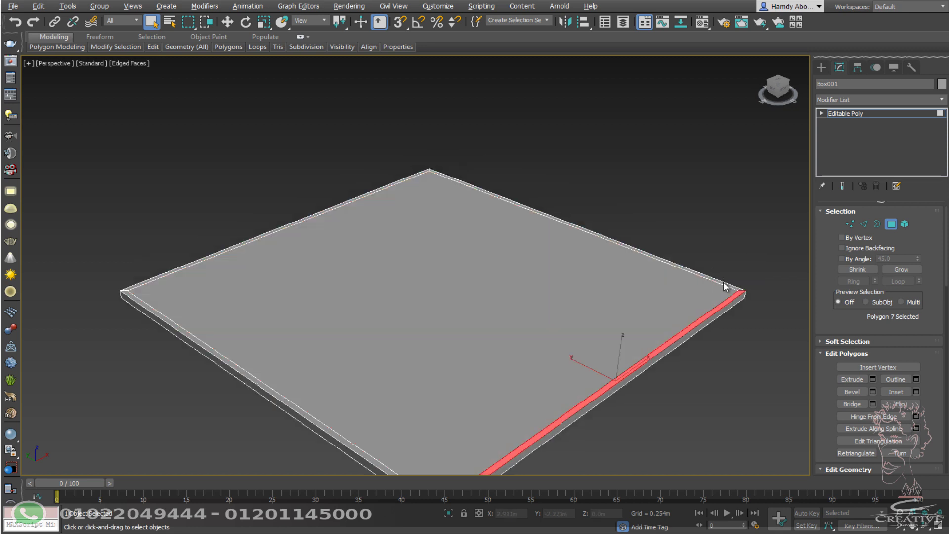
left_click(724, 285, "shift")
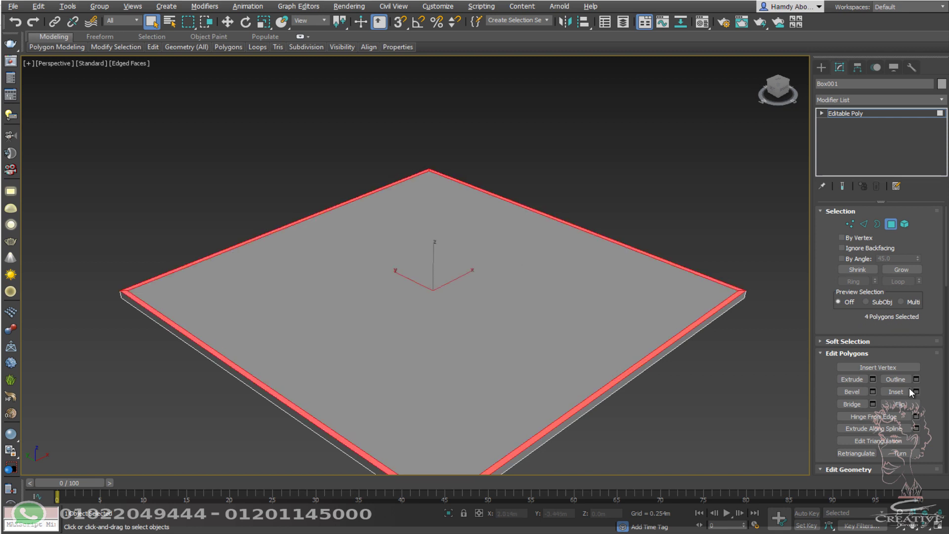
key("shift+e")
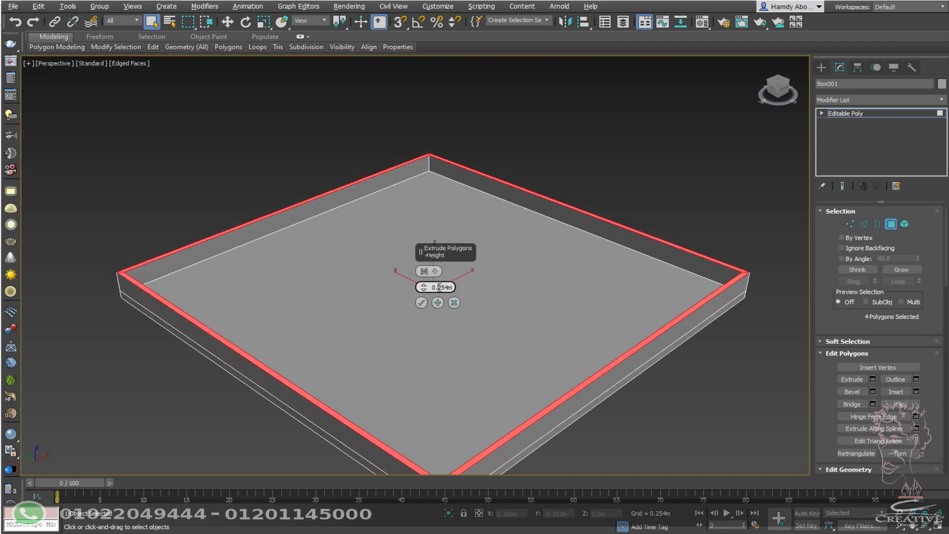
type("2.7")
key("Return")
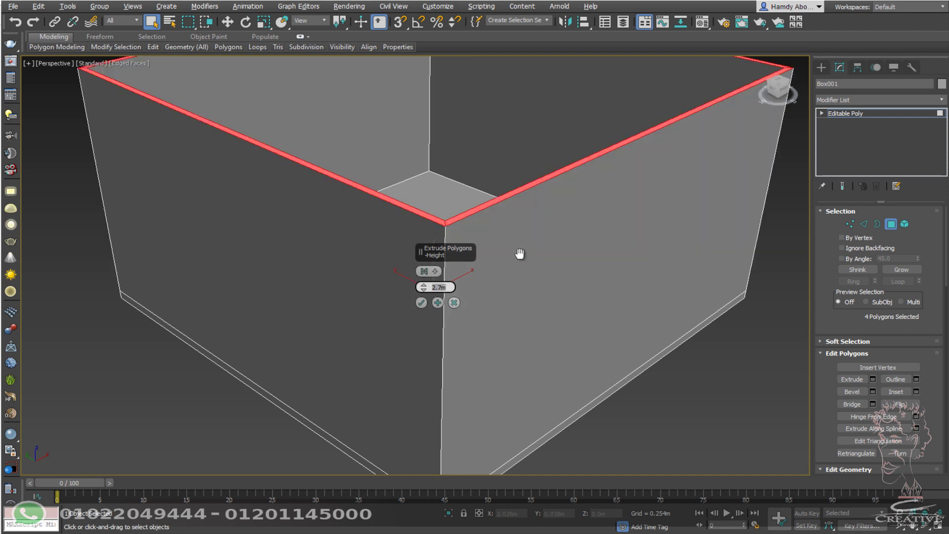
left_click(421, 303)
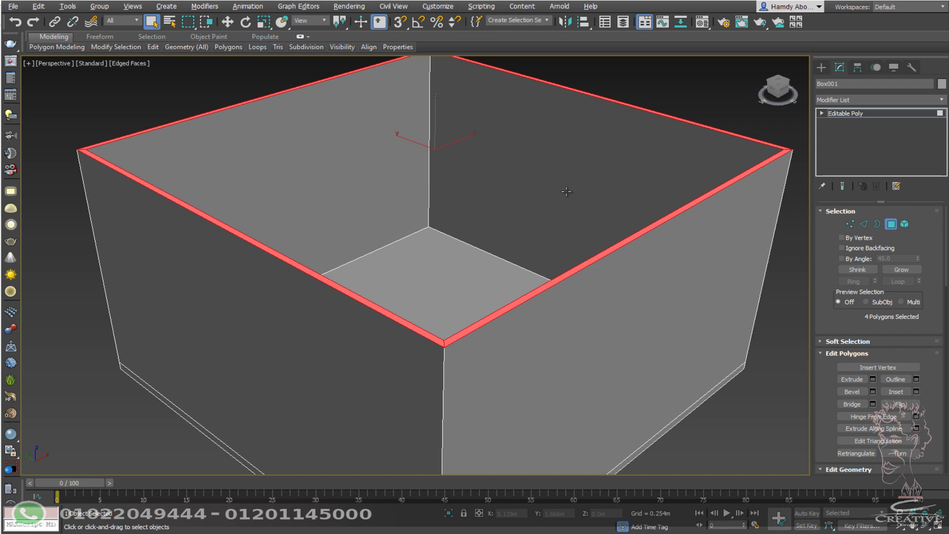
mouse_move(501, 238)
middle_mouse_down("alt")
mouse_move(483, 246)
mouse_move(464, 208)
mouse_move(572, 292)
middle_mouse_up("alt")
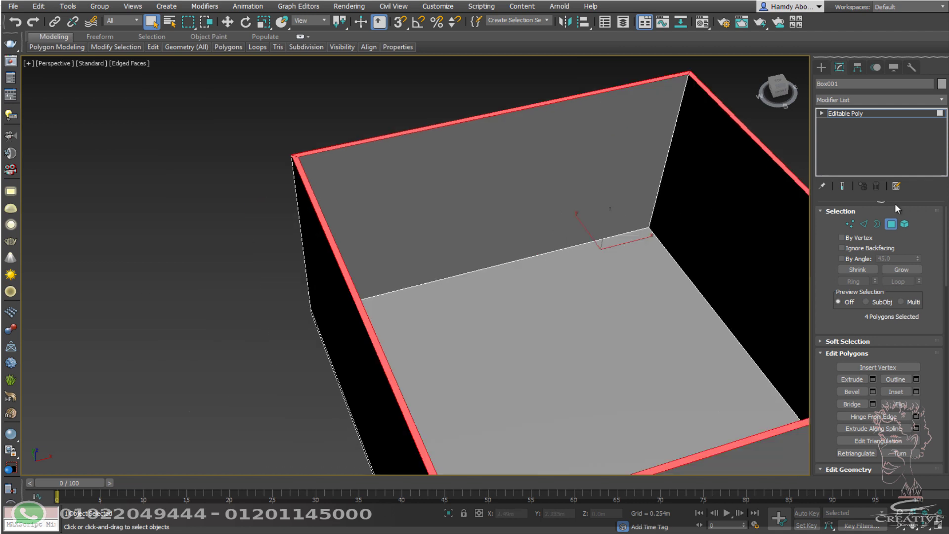
Step: Connect the back wall's top and bottom edges with two vertical edges
left_click(864, 224)
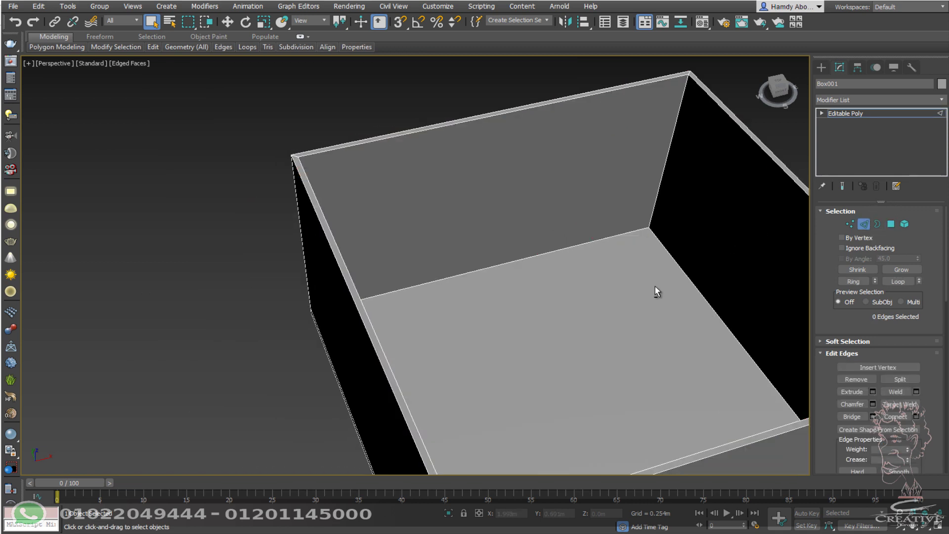
mouse_move(607, 262)
middle_mouse_down("alt")
mouse_move(615, 167)
mouse_move(449, 177)
mouse_move(470, 159)
middle_mouse_up("alt")
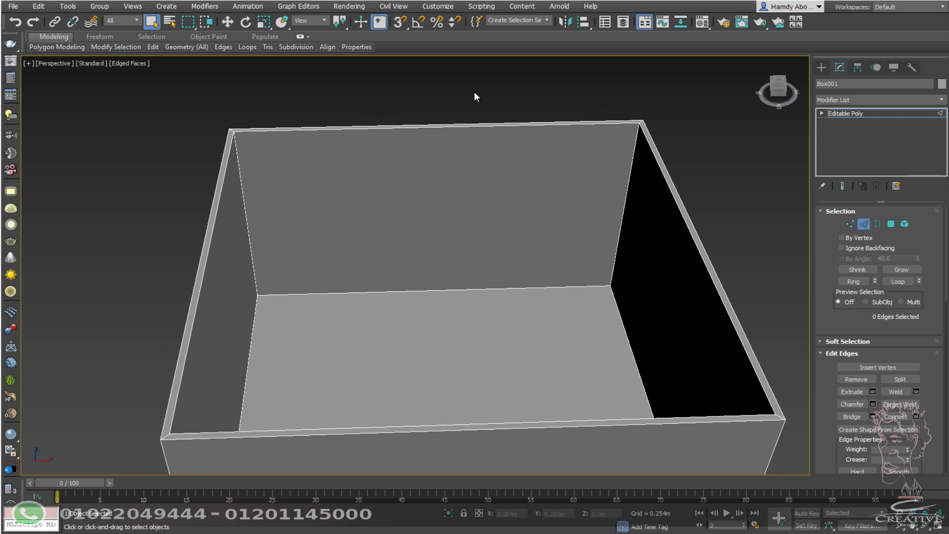
left_click_drag(395, 330, 393, 329)
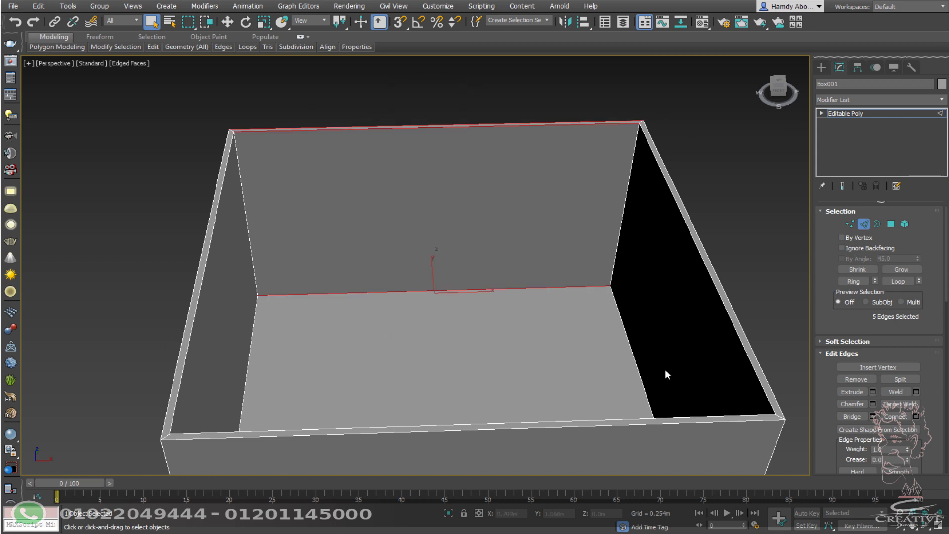
left_click(916, 417)
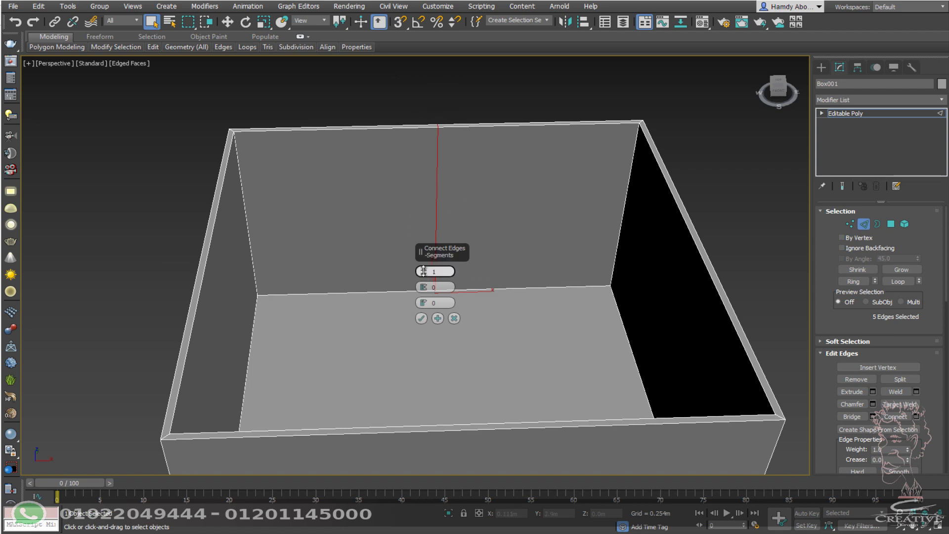
left_click_drag(424, 272, 423, 274)
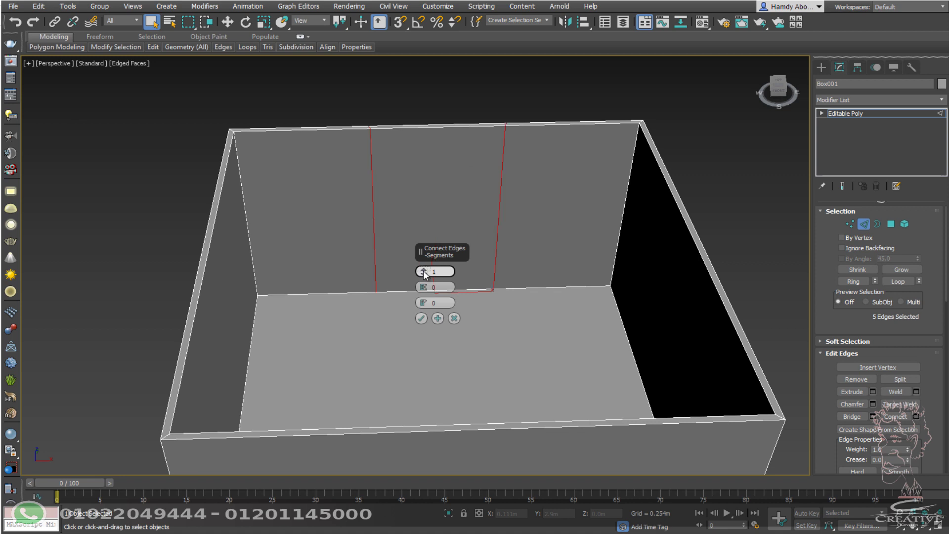
left_click(421, 318)
Step: Add two horizontal edges across the middle strip to outline the window panel
middle_click_drag(511, 279, 552, 210, "alt")
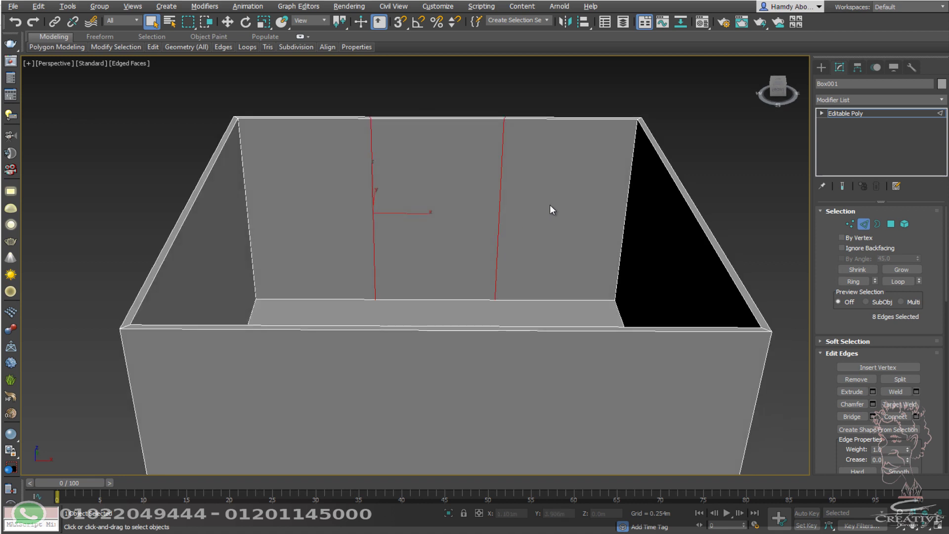
left_click_drag(335, 204, 622, 251)
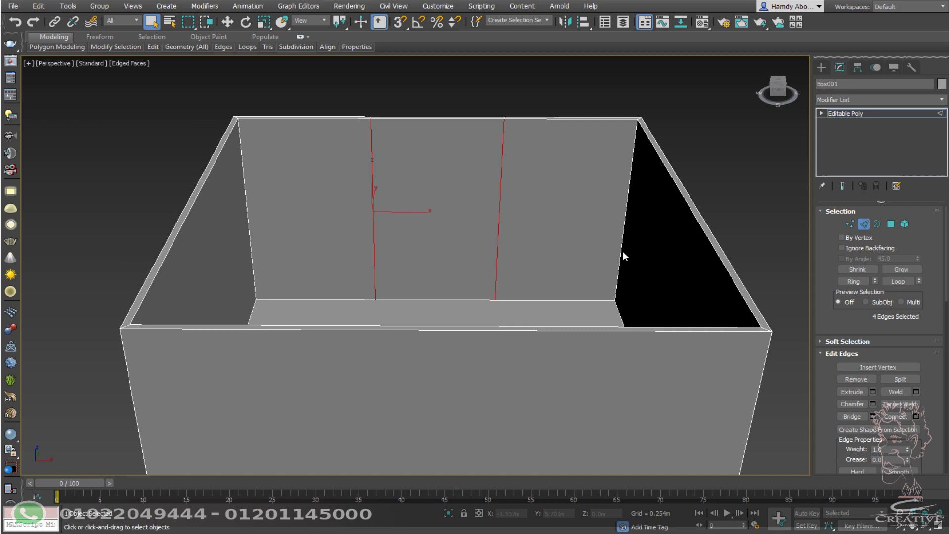
left_click(916, 416)
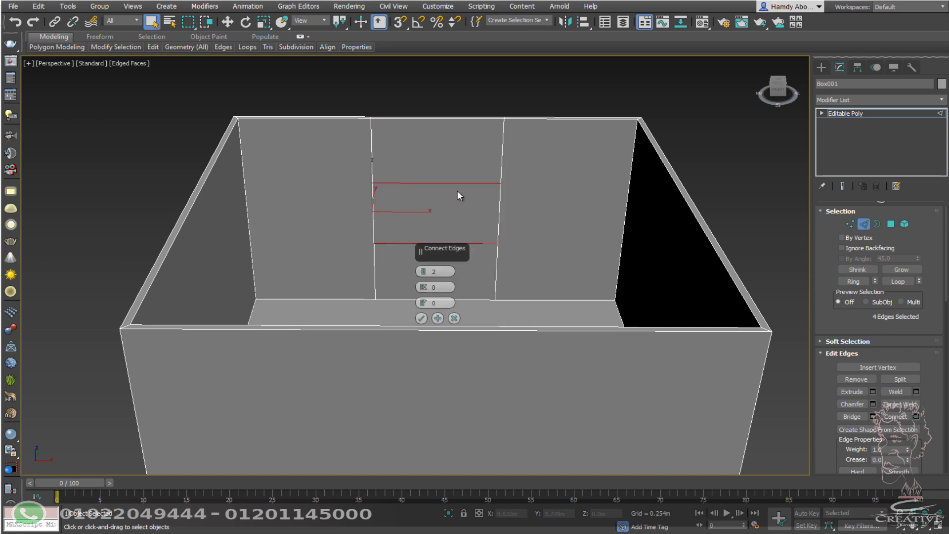
left_click(423, 319)
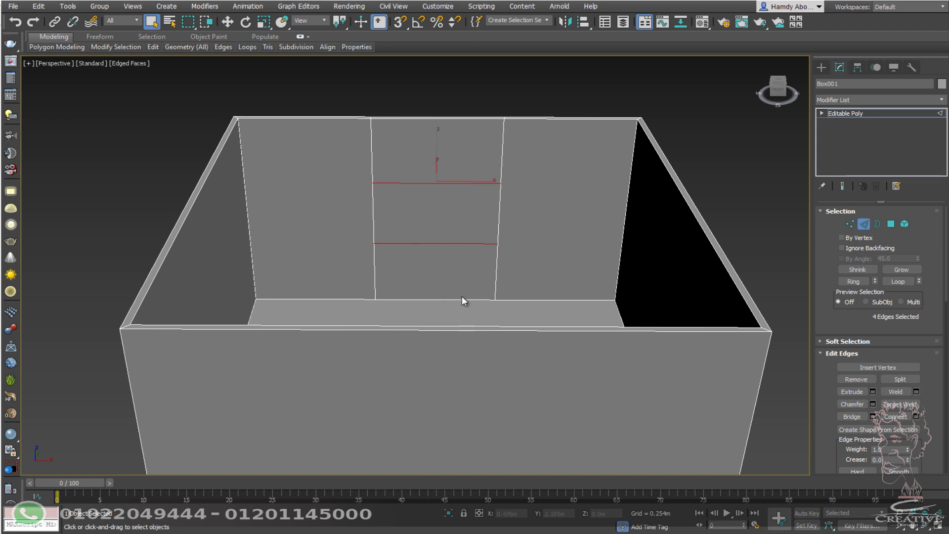
middle_click_drag(464, 301, 465, 340)
Step: Bridge the inner and outer middle panels to cut a window through the back wall
key("4")
left_click(466, 263)
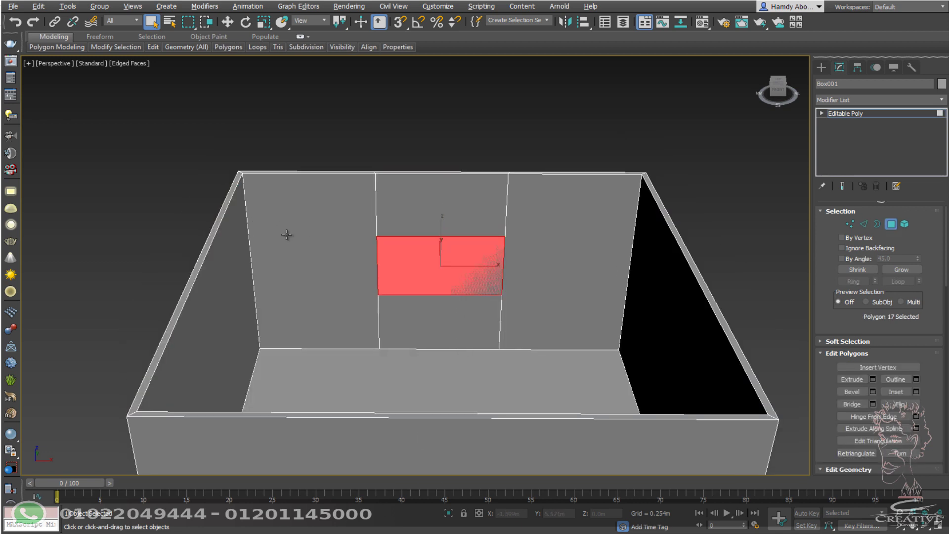
middle_click_drag(257, 220, 459, 243, "alt")
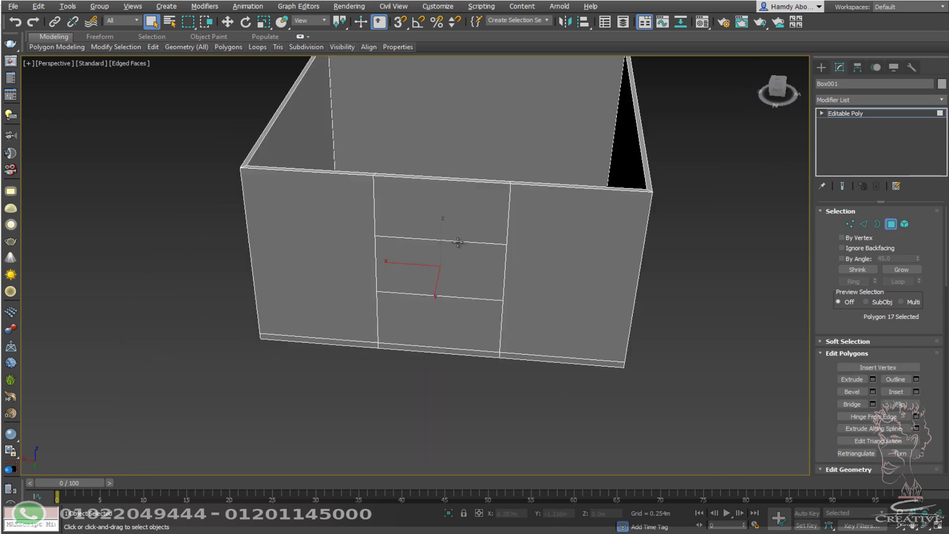
left_click(467, 269, "ctrl")
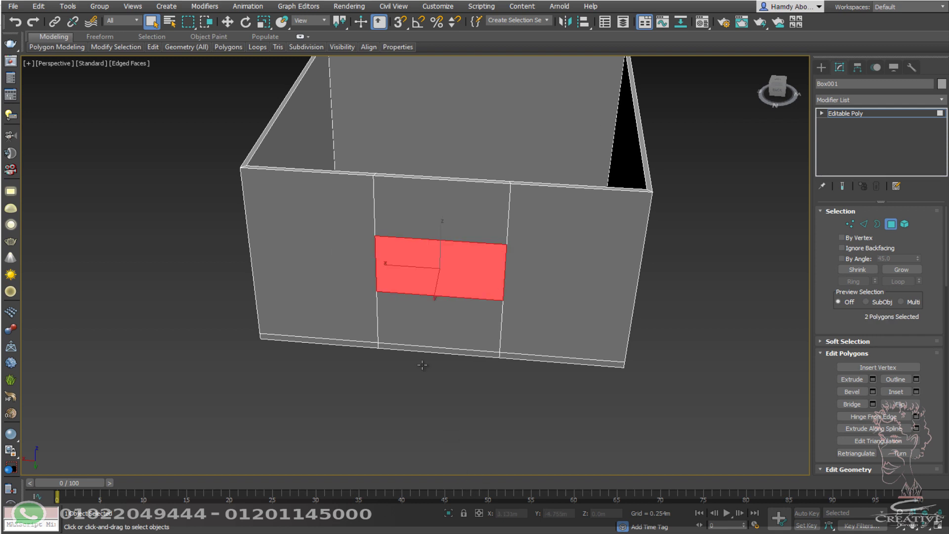
left_click(861, 404)
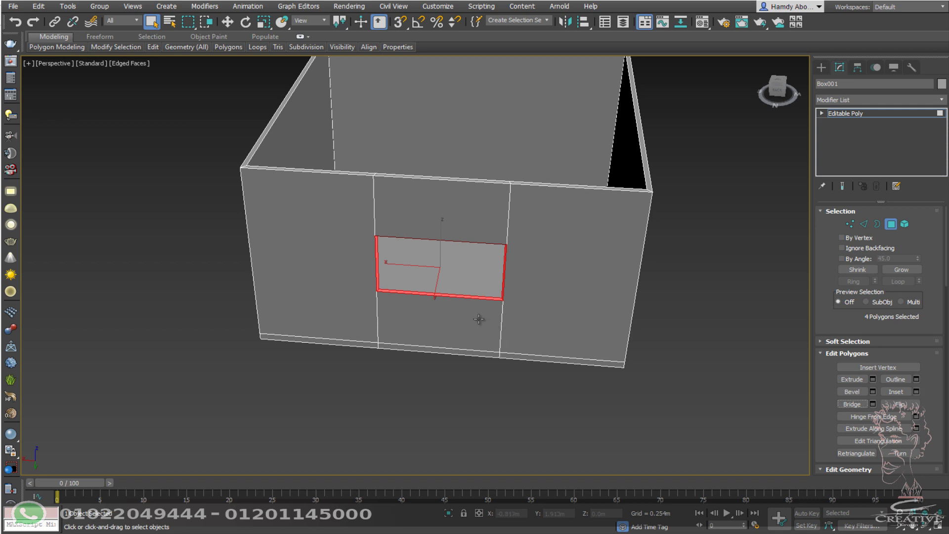
mouse_move(479, 319)
middle_mouse_down("alt")
mouse_move(391, 316)
mouse_move(503, 298)
mouse_move(510, 279)
middle_mouse_up("alt")
Step: Select the window's vertices and move them slightly right along X
key("1")
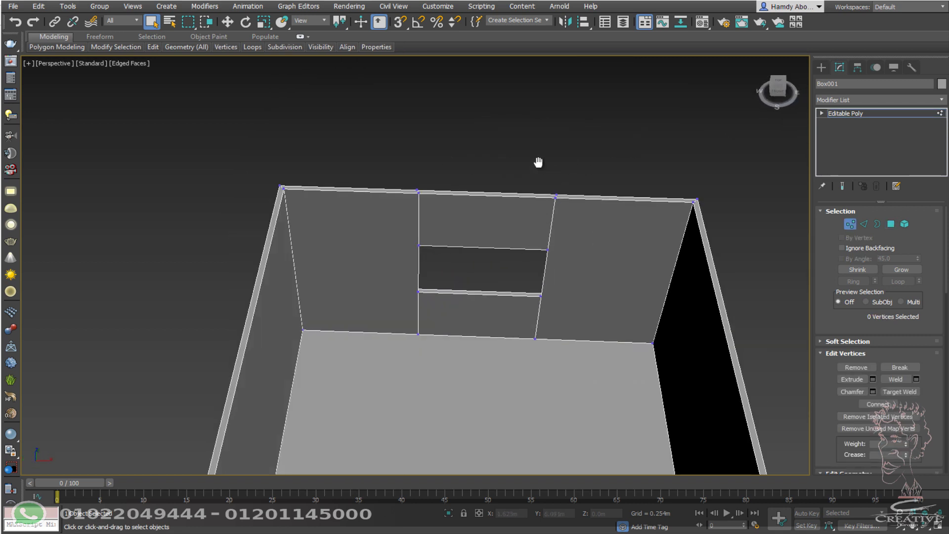
middle_click_drag(538, 159, 483, 143)
left_click_drag(341, 378, 528, 101)
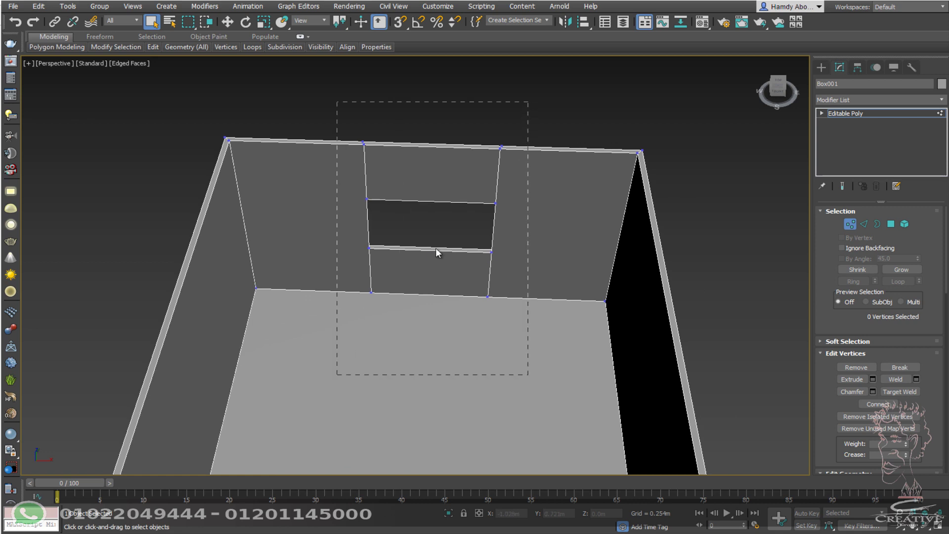
key("w")
left_click_drag(480, 235, 562, 236)
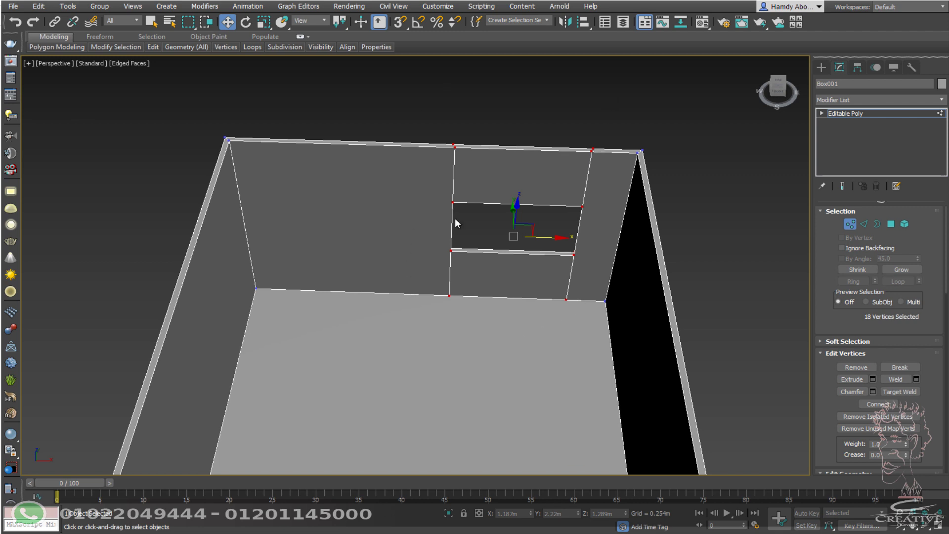
Step: Switch to Top view and frame the room's back wall
scroll(478, 221, "down", 5)
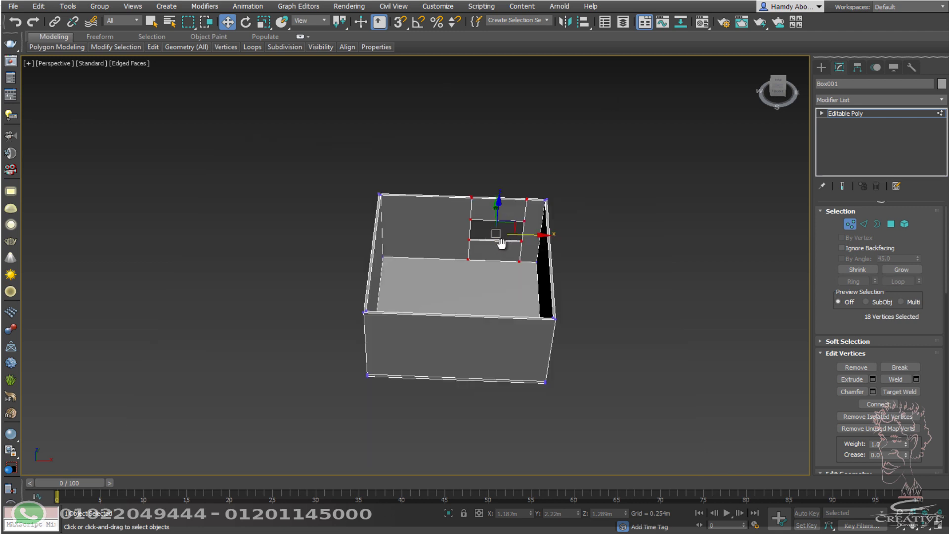
key("t")
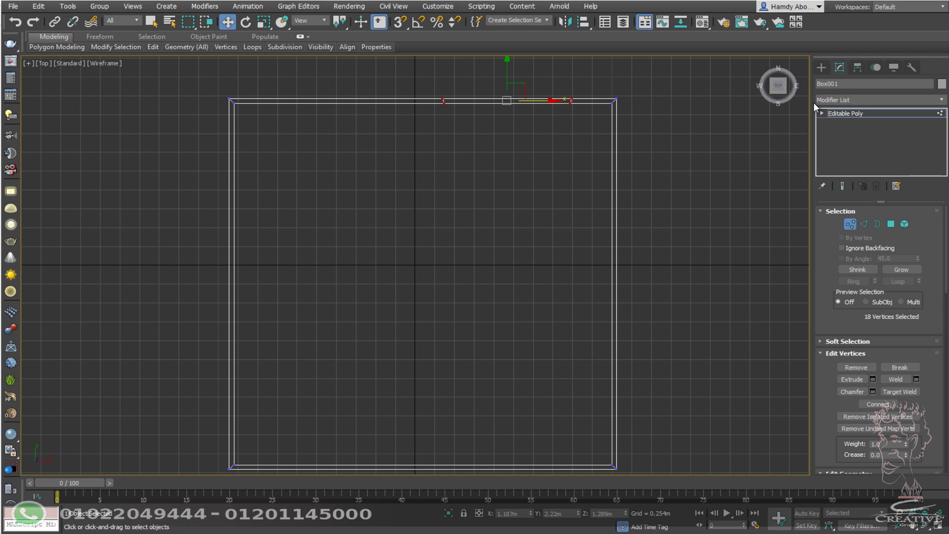
left_click(822, 68)
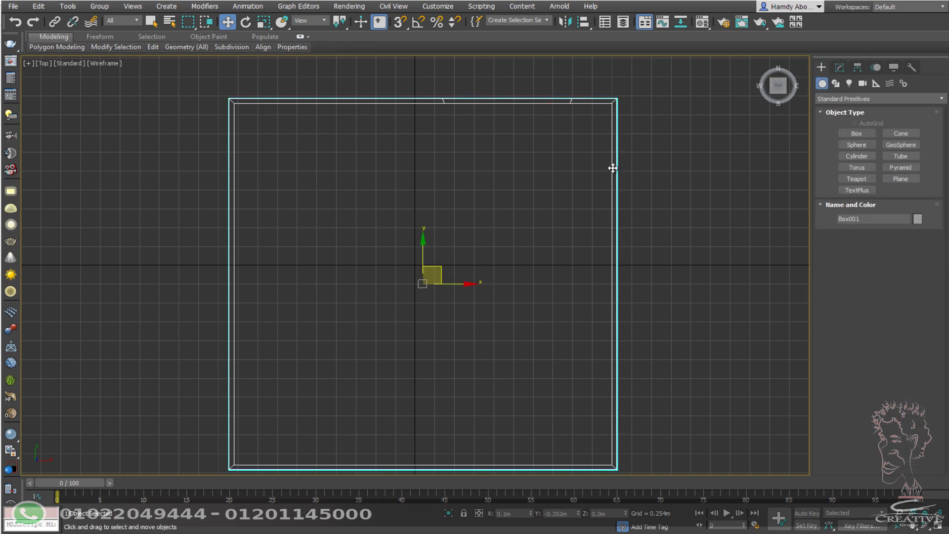
middle_click_drag(613, 168, 615, 158)
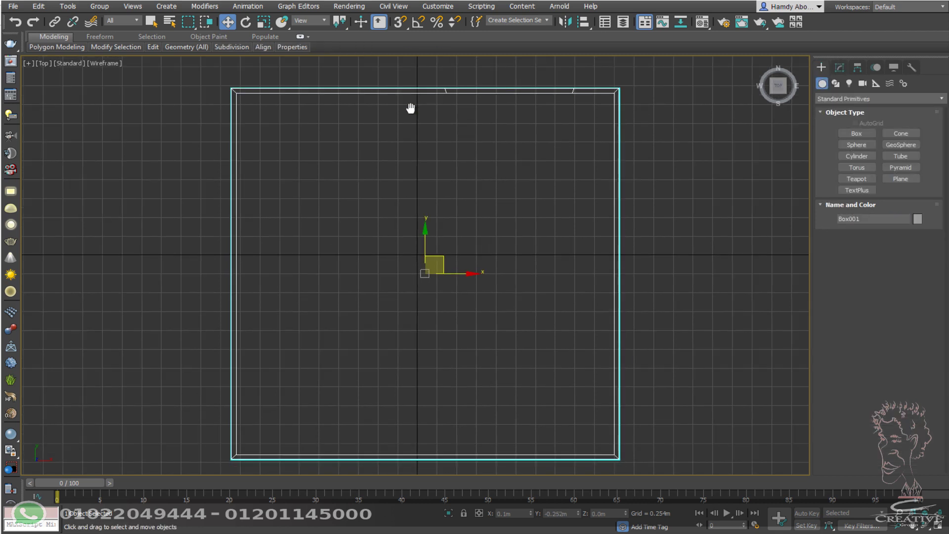
middle_click_drag(411, 108, 410, 182)
scroll(504, 232, "up", 5)
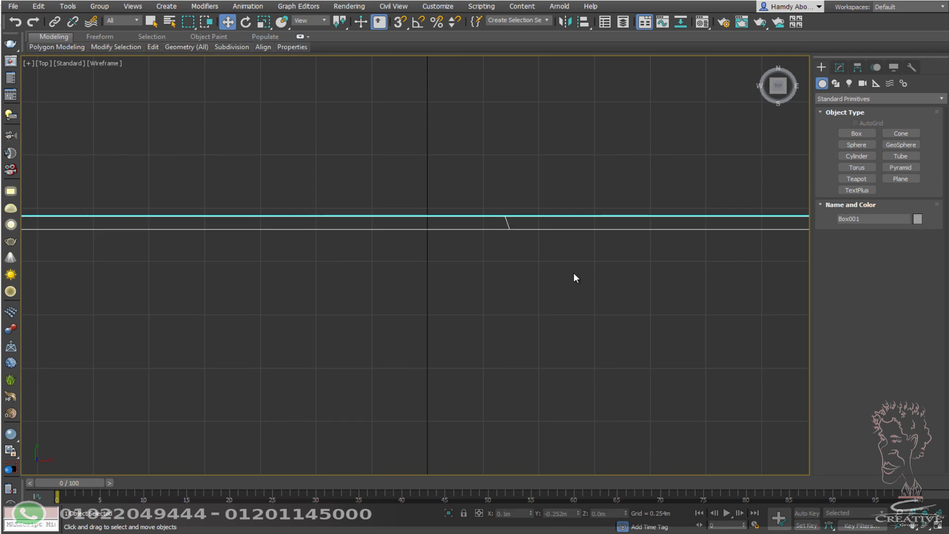
scroll(617, 280, "down", 3)
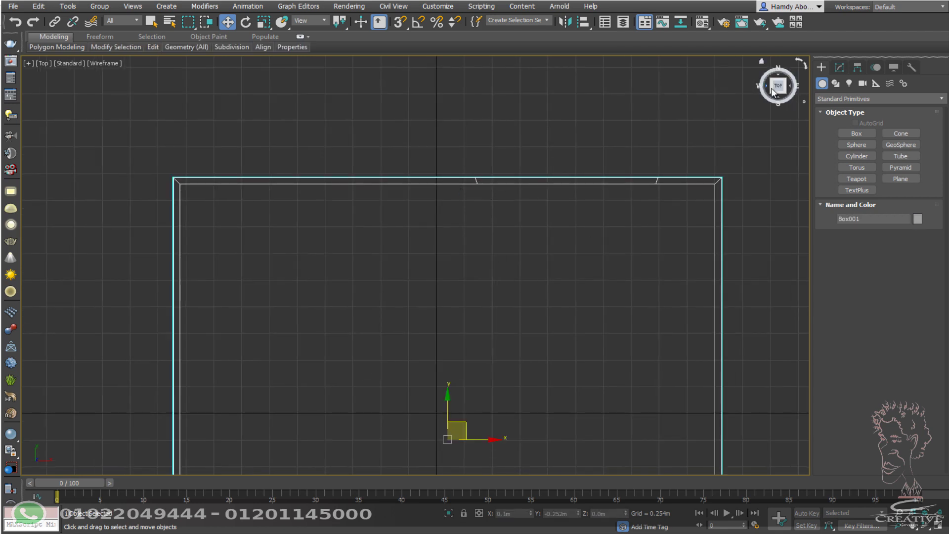
Step: Select the back-wall vertices in Vertex mode with Uniform Scale active
left_click(840, 67)
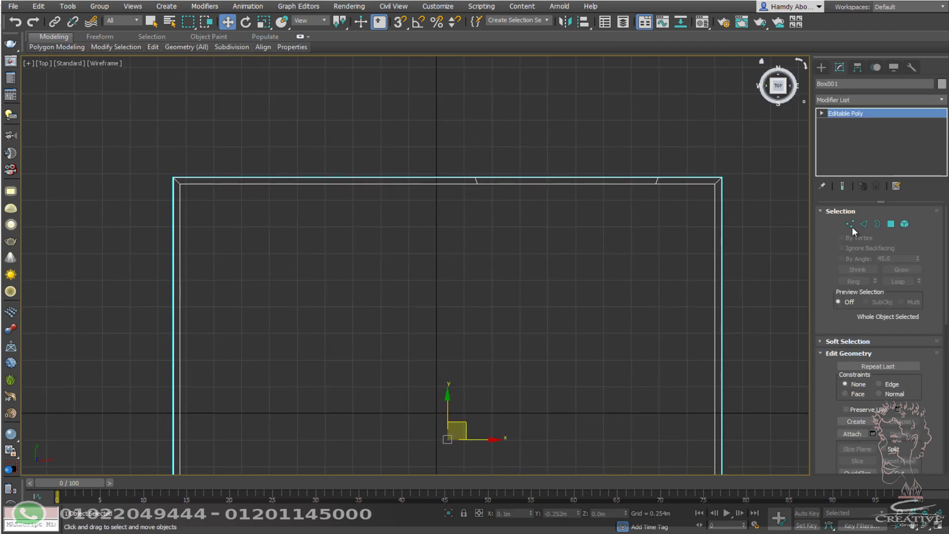
left_click(850, 224)
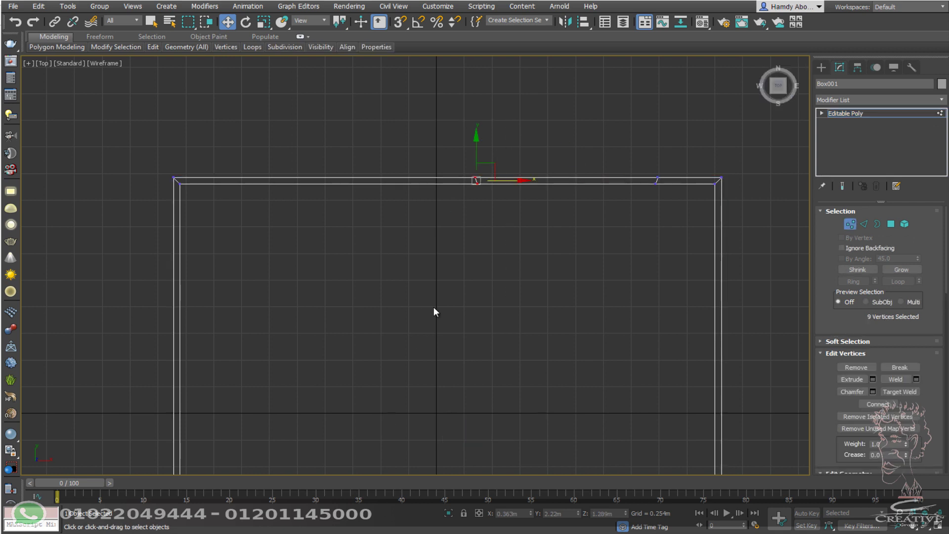
scroll(494, 183, "up", 4)
key("r")
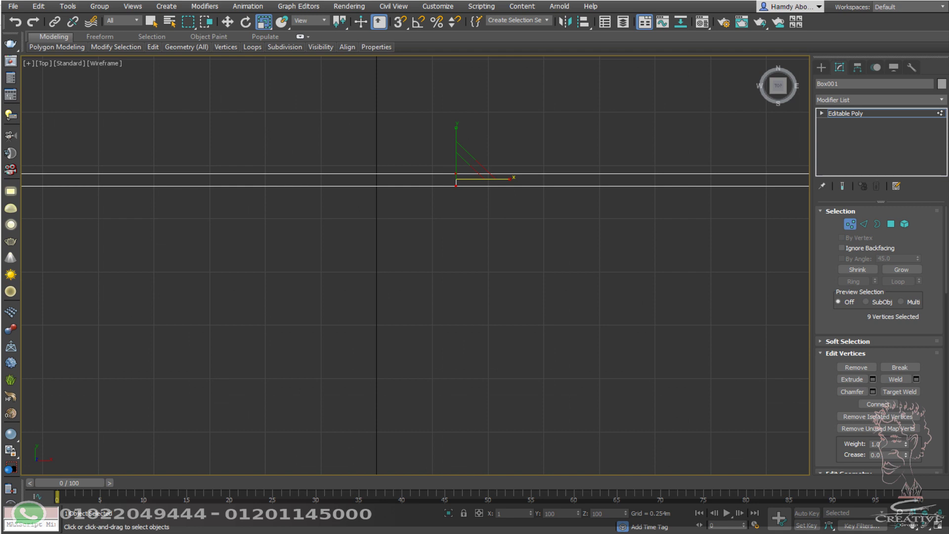
middle_click_drag(784, 268, 526, 300)
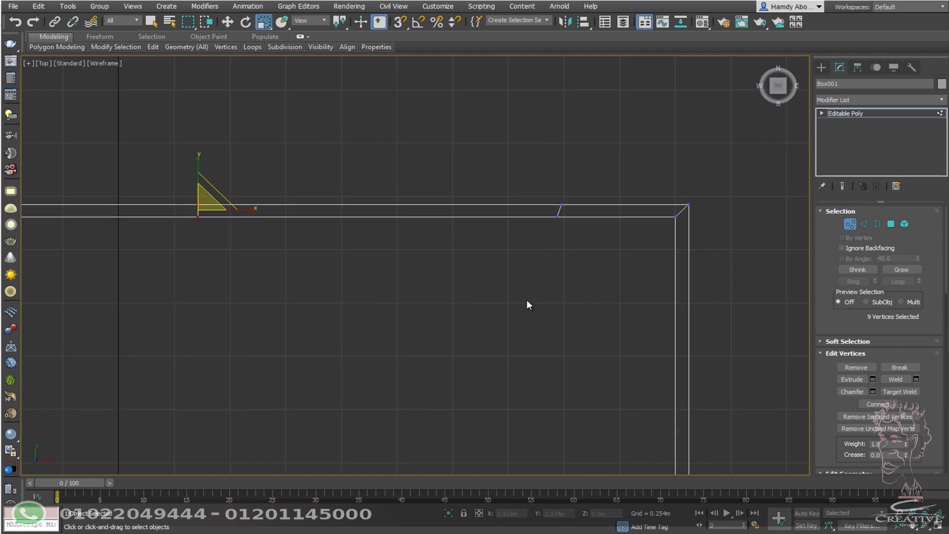
left_click_drag(617, 224, 617, 209)
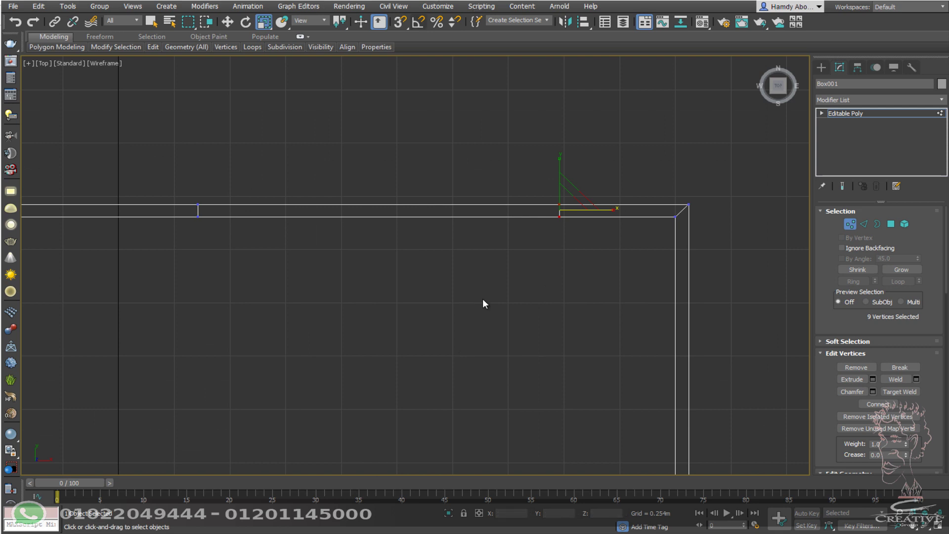
Step: Zoom out to fit the whole room and start the Box tool
key("z")
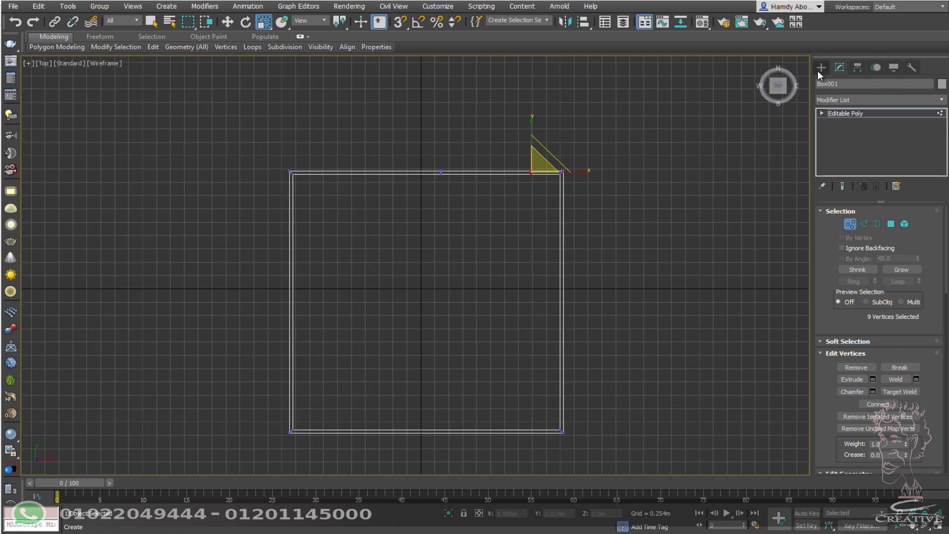
left_click(821, 68)
left_click(856, 133)
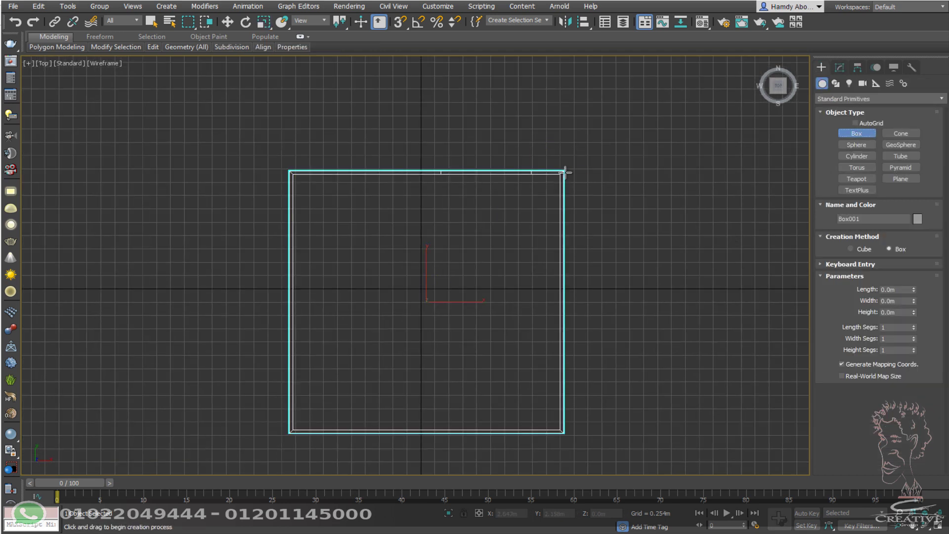
middle_click_drag(564, 170, 573, 107)
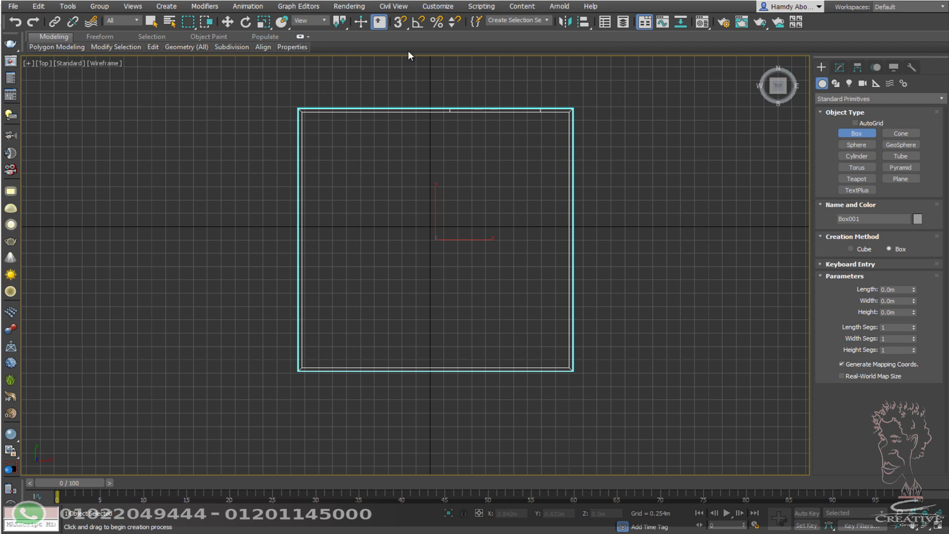
Step: Set snapping to Vertex only, turning off Grid Points
right_click(401, 22)
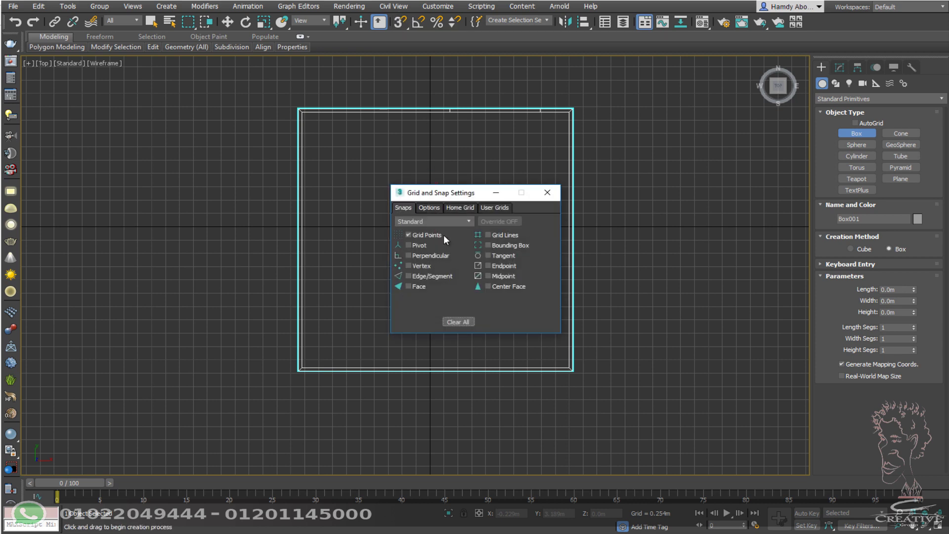
left_click(423, 265)
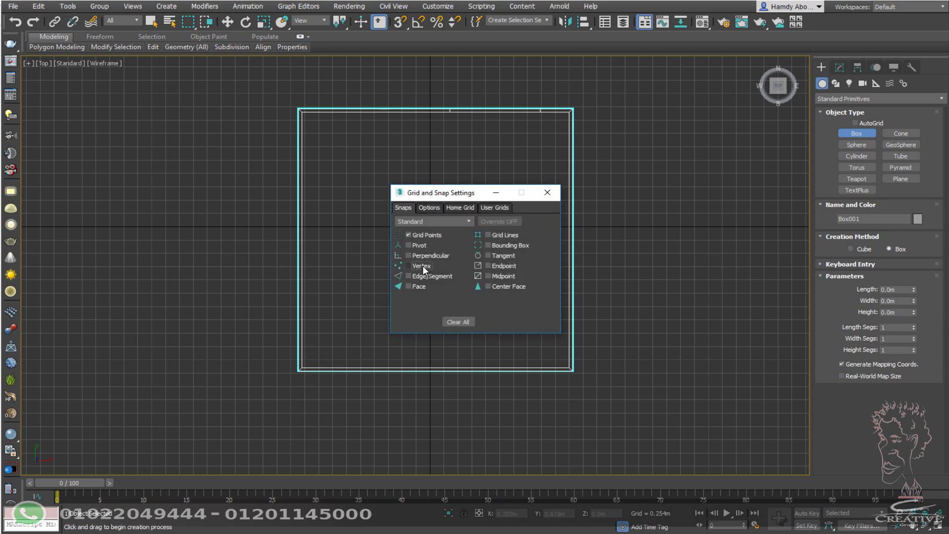
left_click(433, 237)
left_click(546, 194)
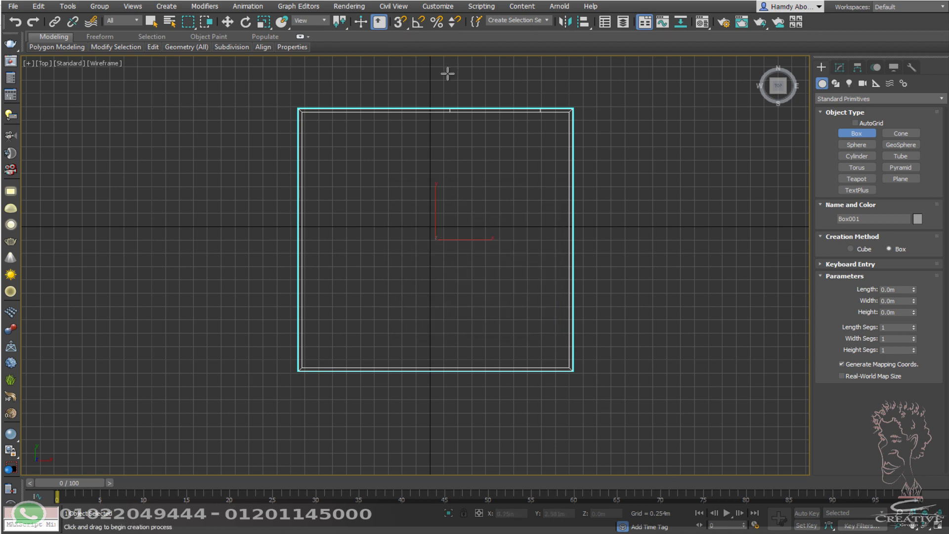
Step: With snapping on, draw a thin box from the room's corner as a roof slab
key("s")
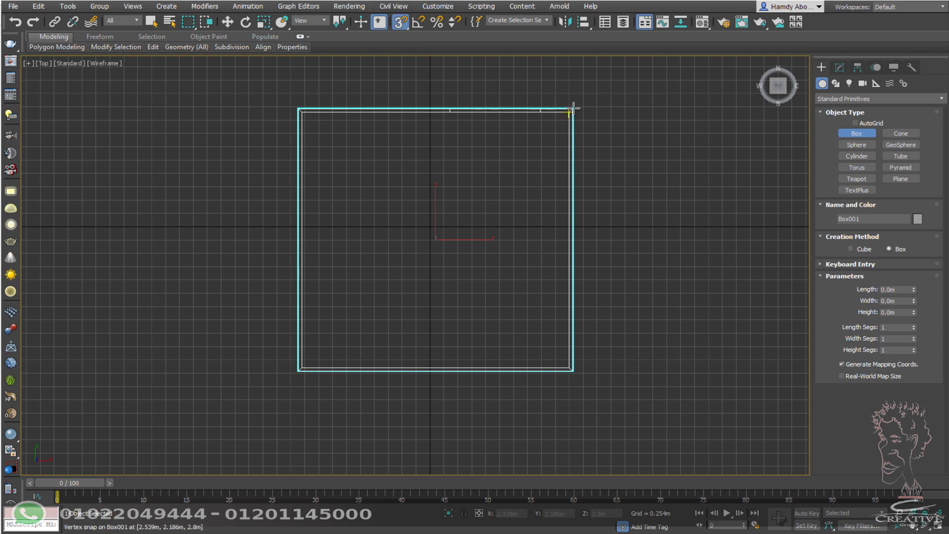
left_click_drag(574, 107, 296, 372)
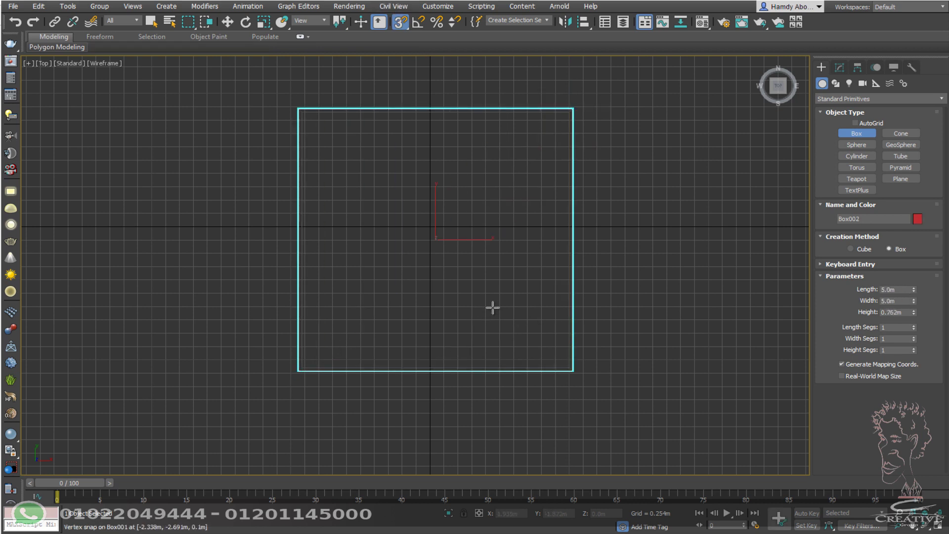
middle_click_drag(491, 309, 540, 239, "alt")
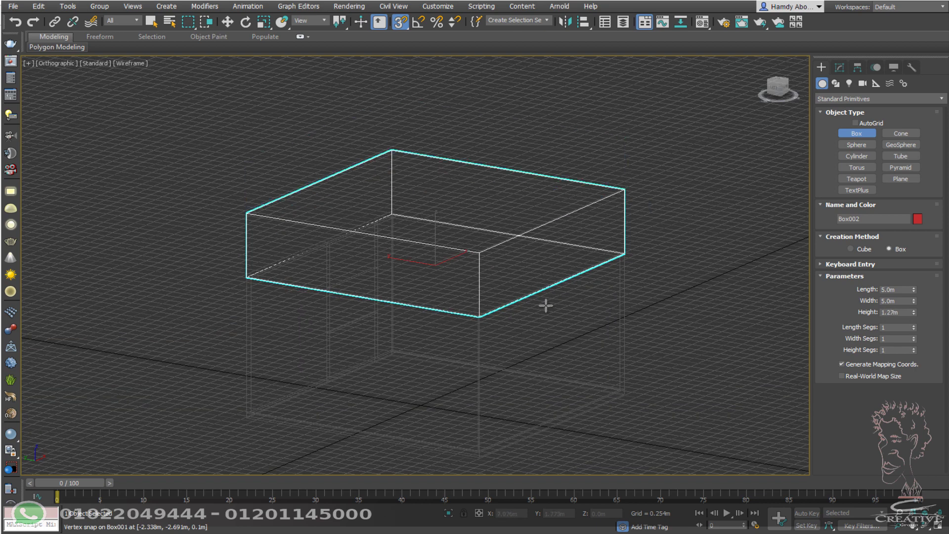
left_click(545, 300)
key("F3")
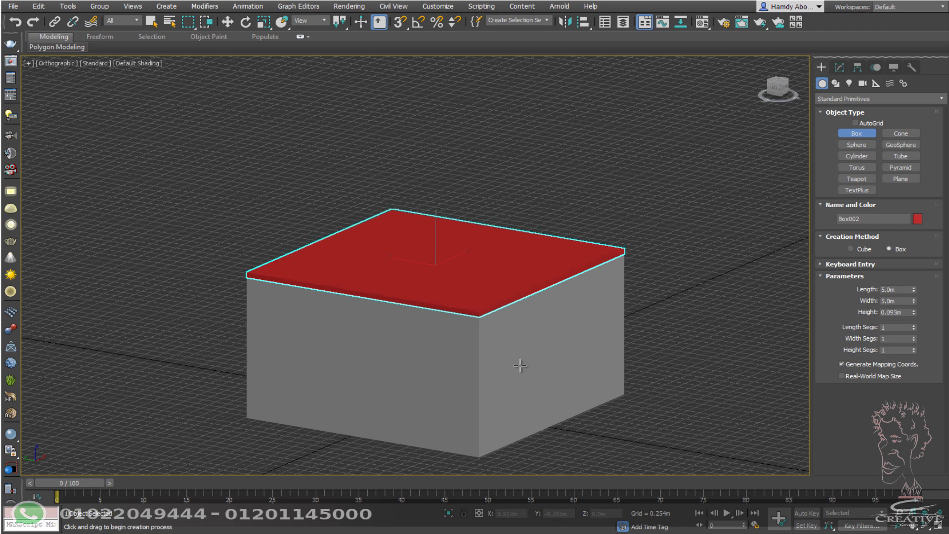
left_click(517, 365)
Step: Deselect the slab and reframe the view around the house
key("r")
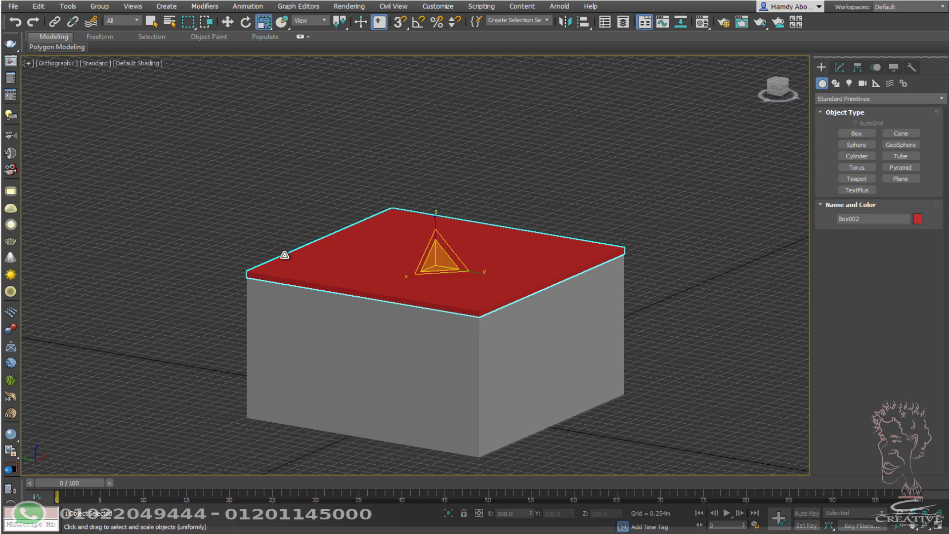
mouse_move(282, 255)
middle_mouse_down("alt")
mouse_move(717, 375)
mouse_move(698, 284)
middle_mouse_up("alt")
left_click(717, 374)
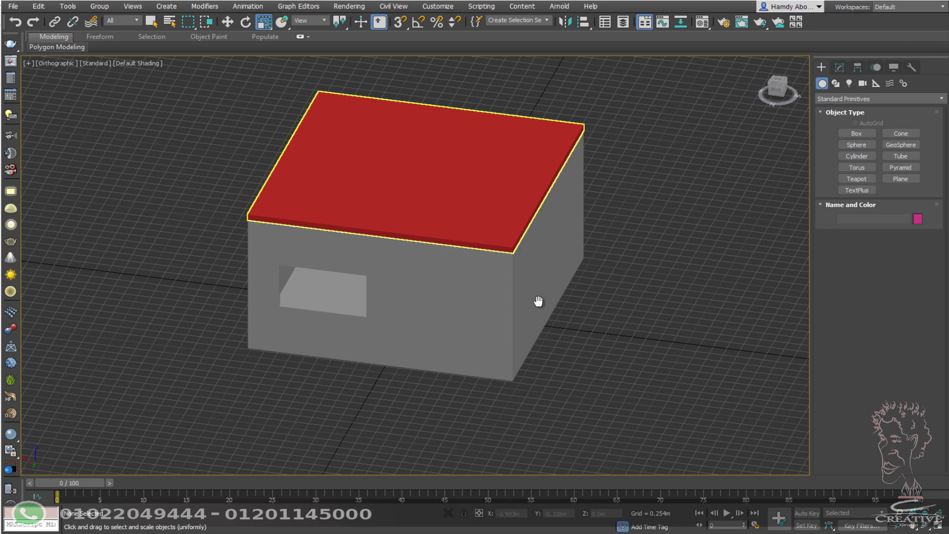
middle_click_drag(536, 300, 546, 324)
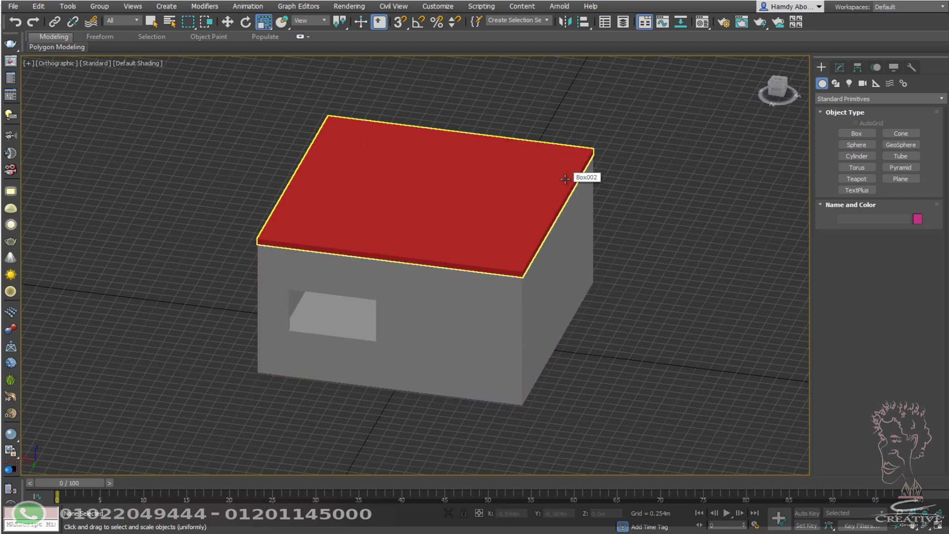
Step: Open Render Setup and set the V-Ray image sampler to Bucket
left_click(349, 6)
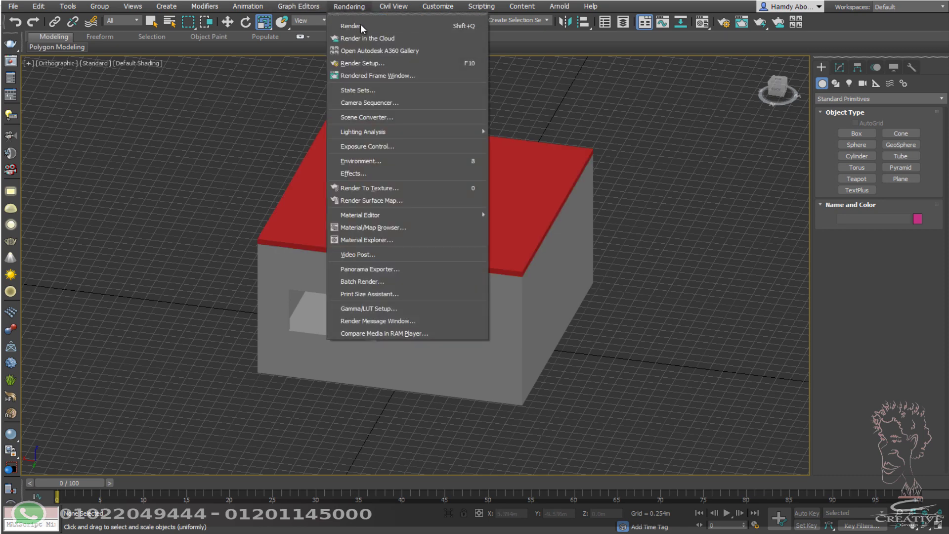
left_click(376, 61)
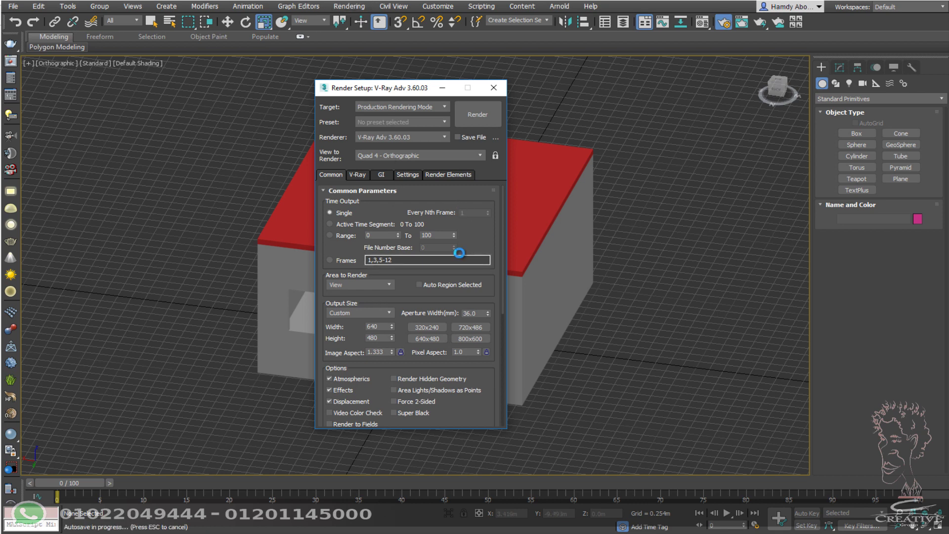
left_click(360, 176)
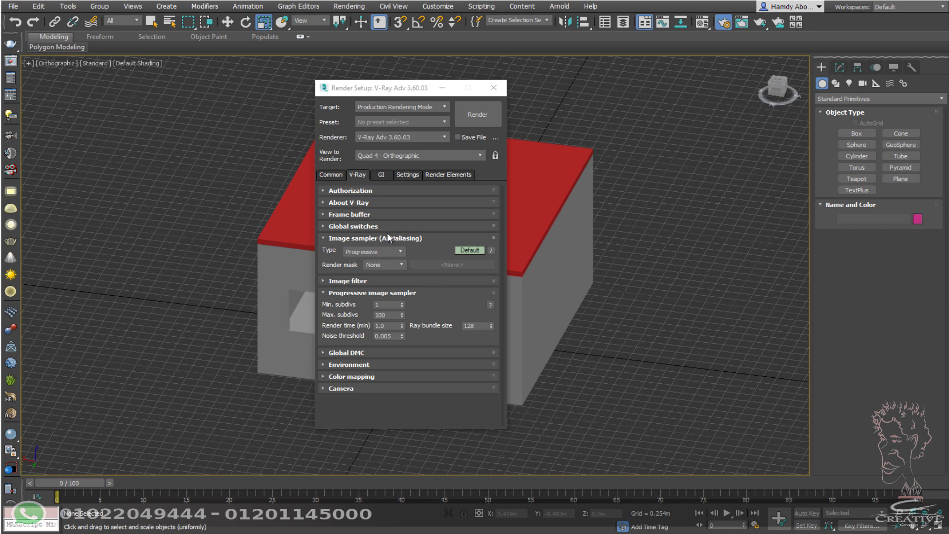
left_click(370, 251)
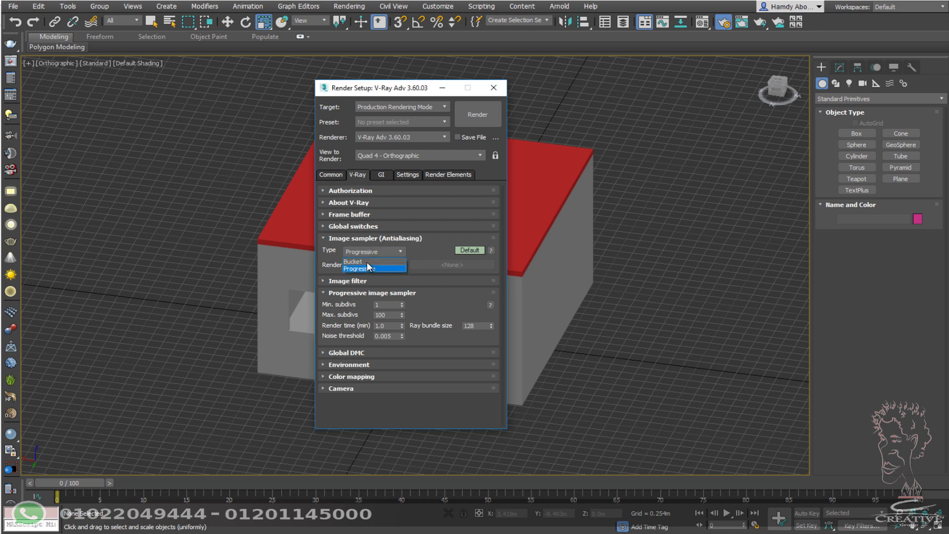
left_click(365, 270)
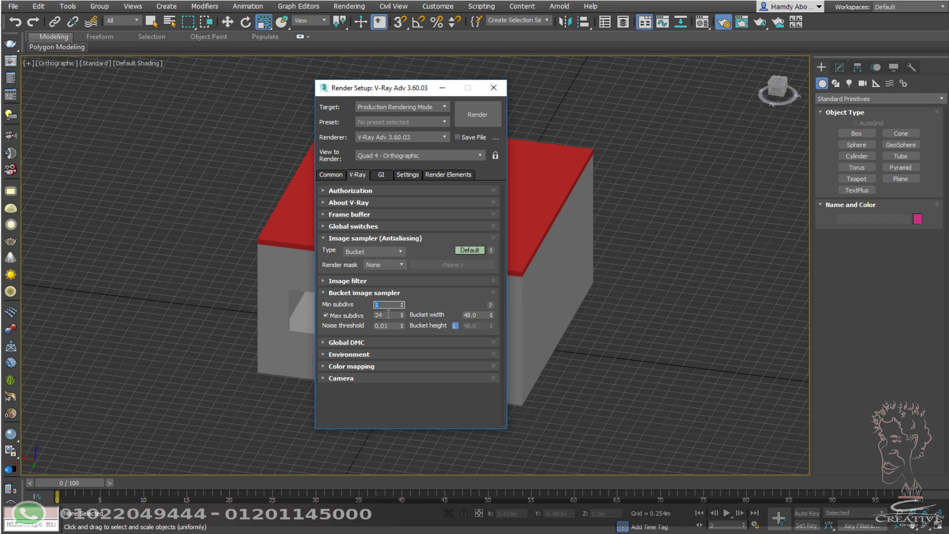
key("Tab")
Step: Set the primary GI engine to Irradiance map with the Very low preset
left_click(376, 175)
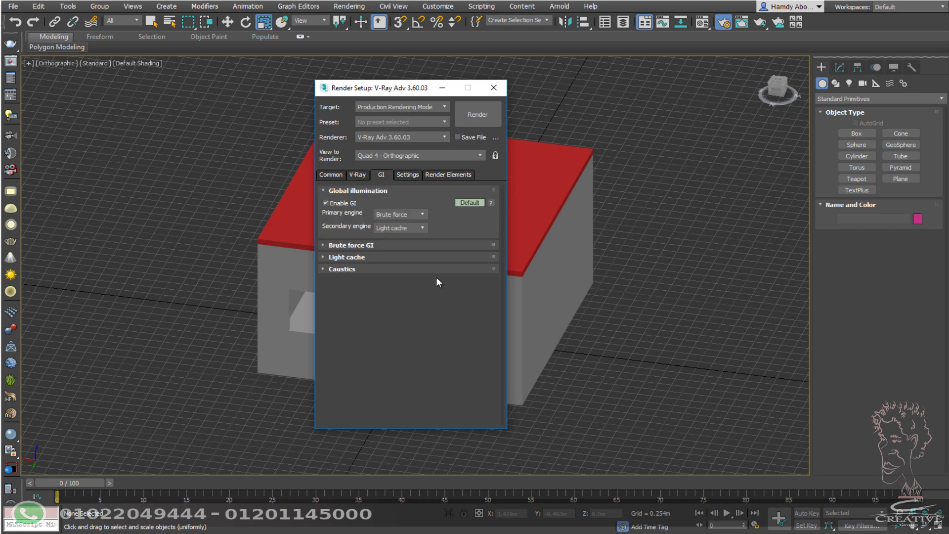
left_click(404, 215)
left_click(395, 223)
left_click(339, 245)
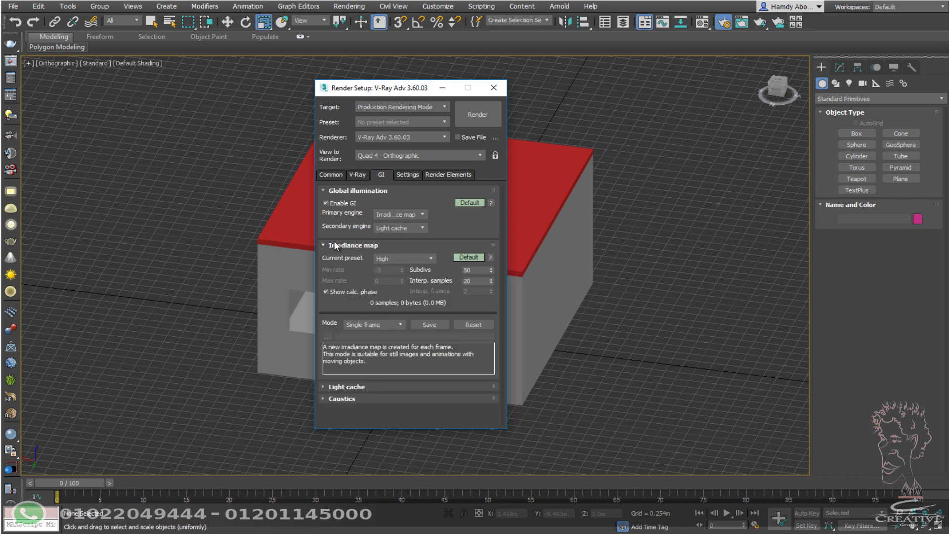
left_click(383, 259)
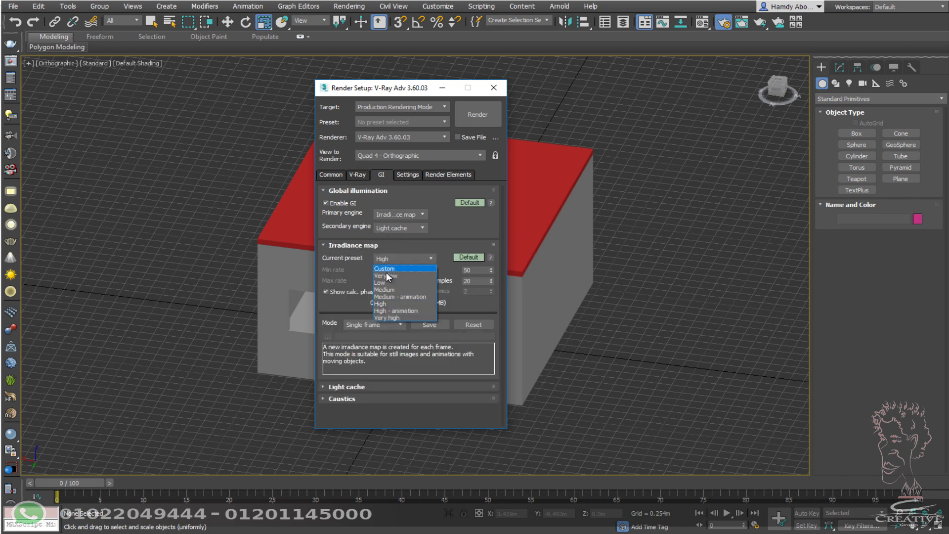
left_click(387, 272)
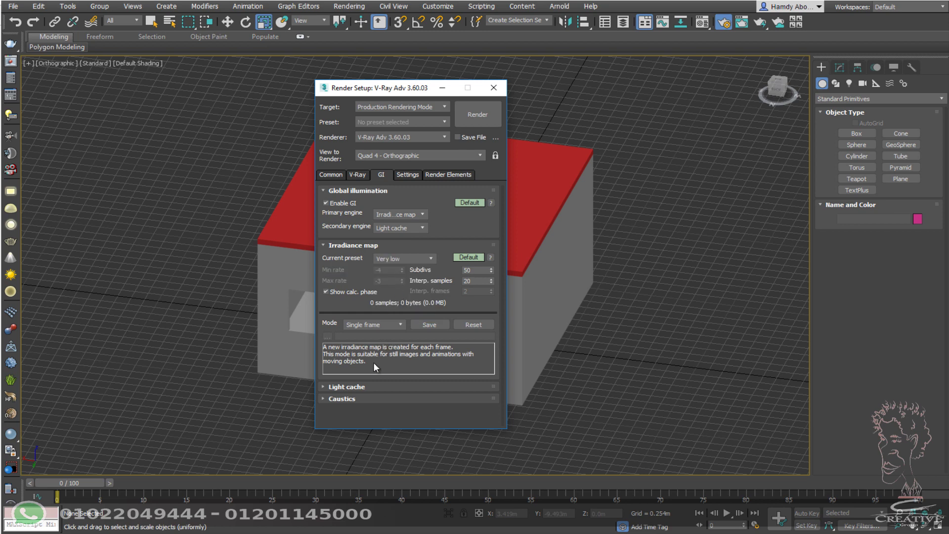
Step: Set light cache subdivs to 500 and close Render Setup
left_click(365, 386)
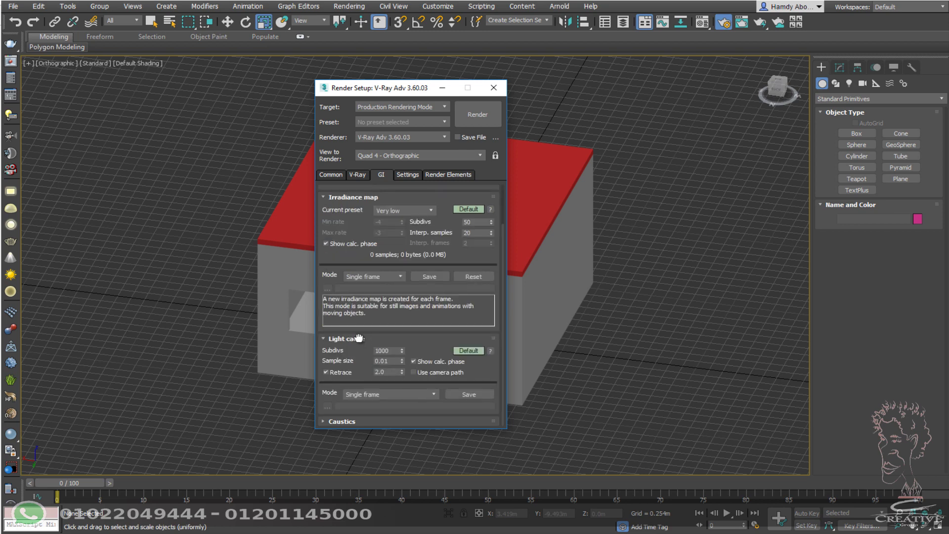
double_click(382, 351)
left_click(493, 87)
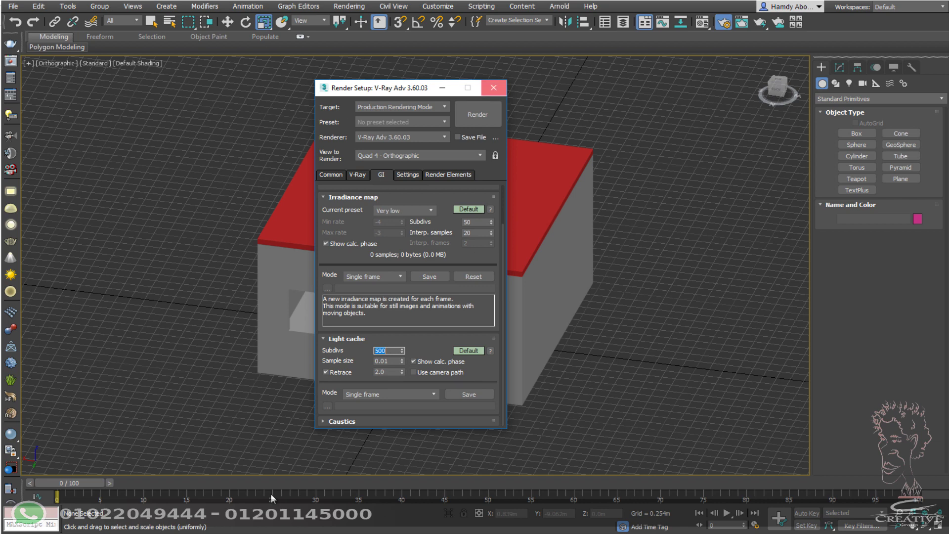
middle_click_drag(430, 447, 434, 448)
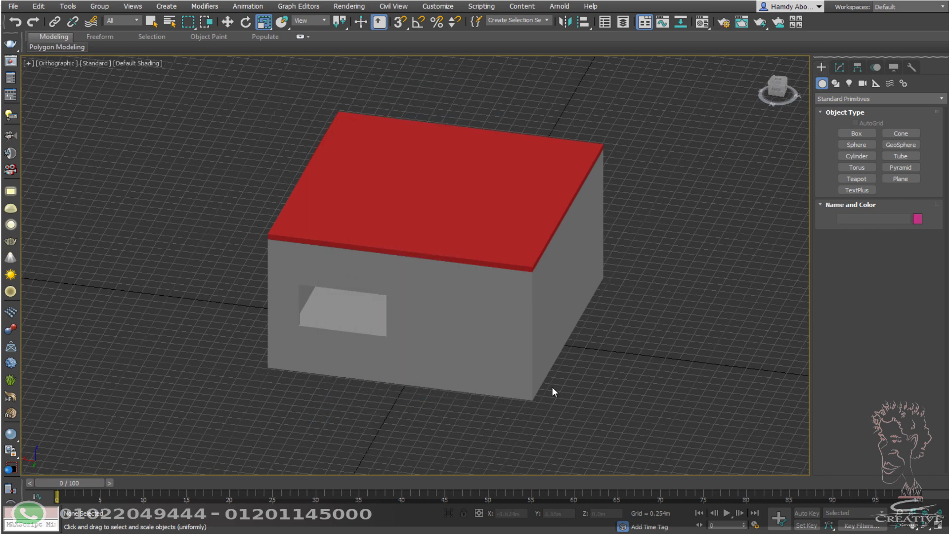
Step: Assign the grey VRayMtl sample material to both the box and its red roof slab
left_click_drag(249, 442, 636, 292)
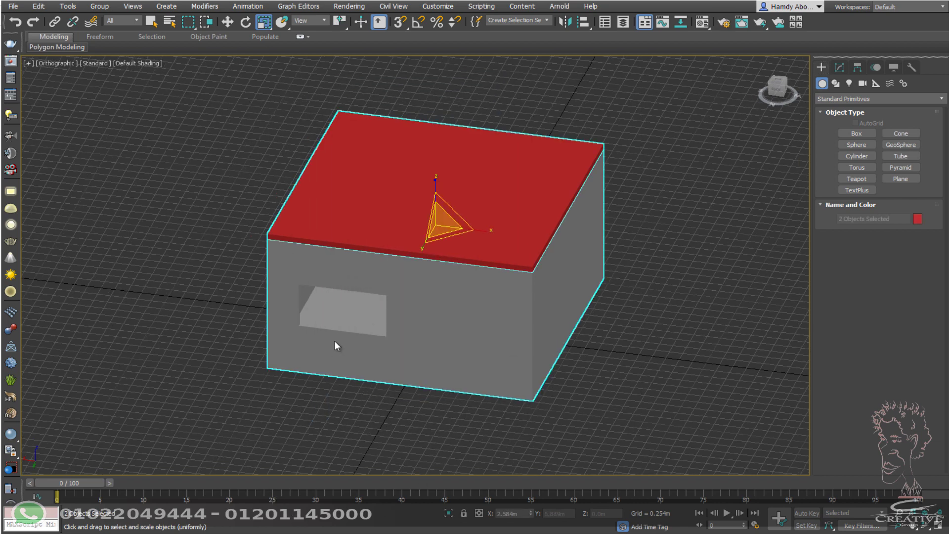
key("F10")
key("m")
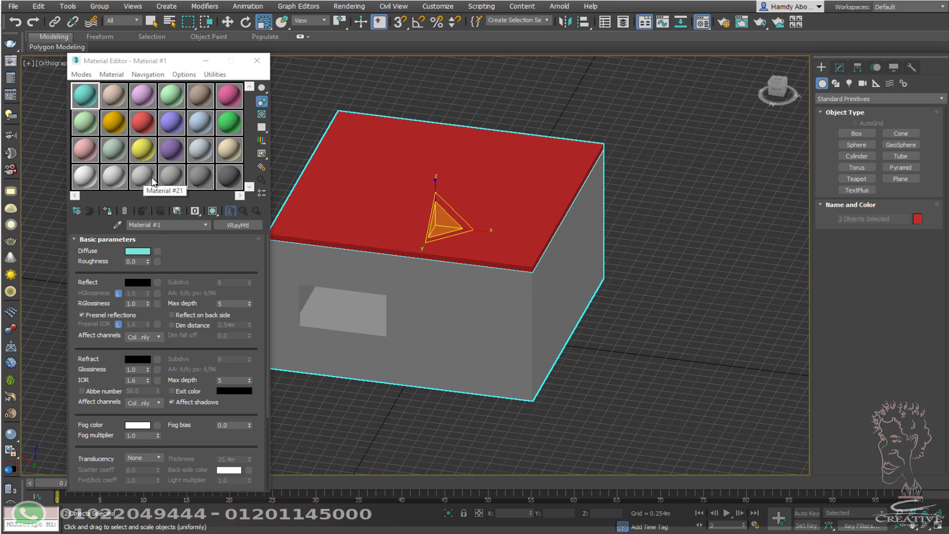
left_click(167, 177)
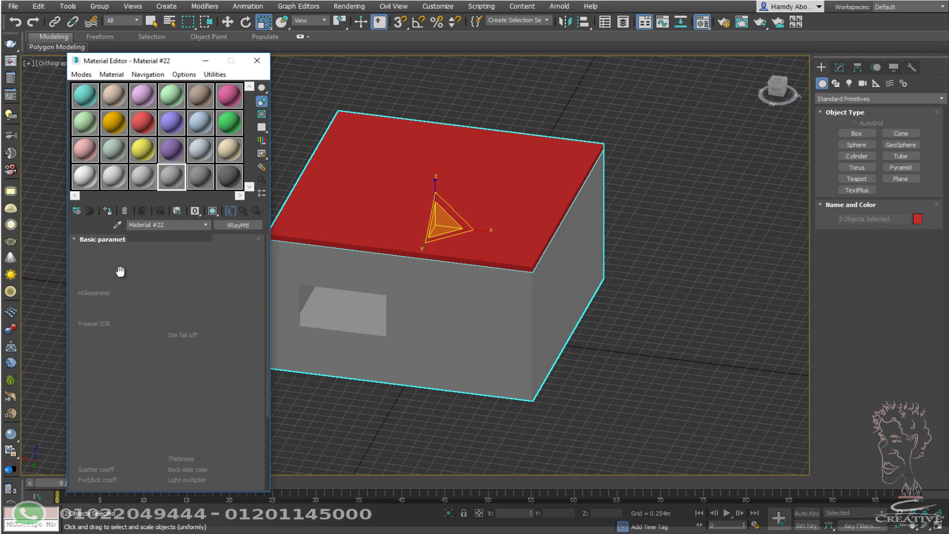
left_click(107, 211)
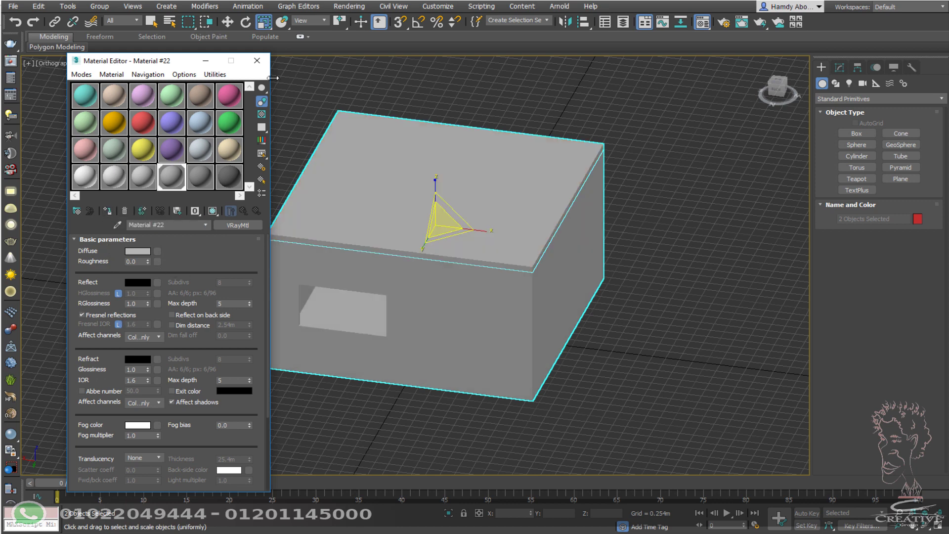
left_click(257, 60)
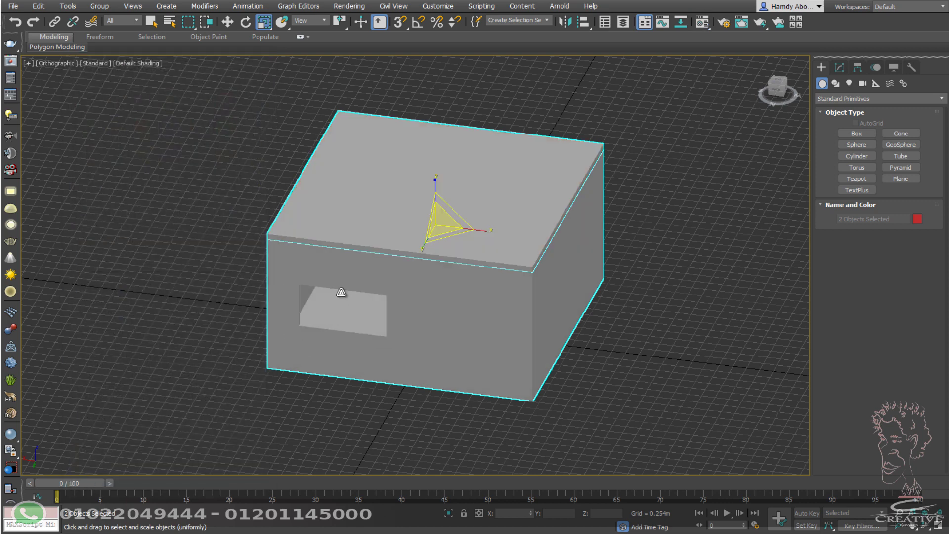
Step: Deselect everything and show the room centred in the Top view as wireframe
left_click(365, 432)
key("t")
scroll(385, 376, "down", 4)
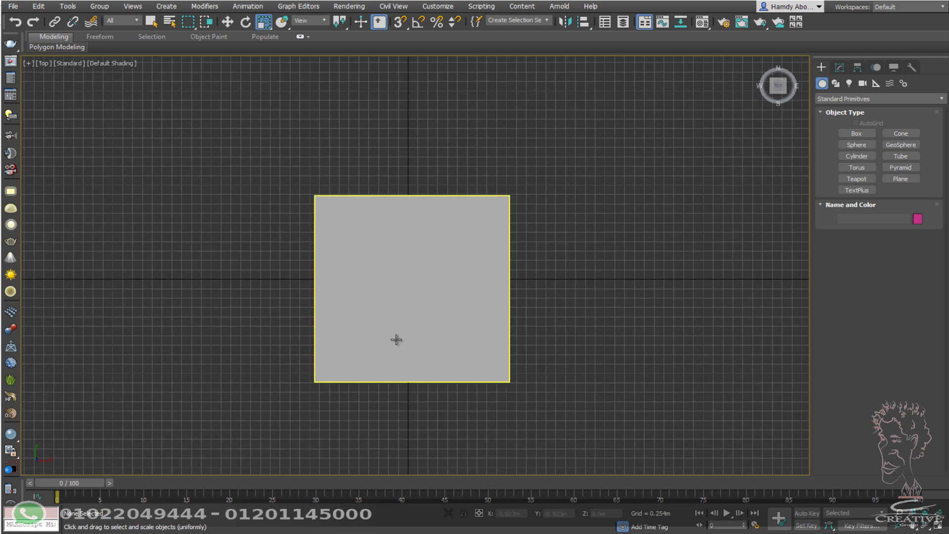
key("F3")
scroll(413, 274, "up", 3)
scroll(564, 244, "down", 2)
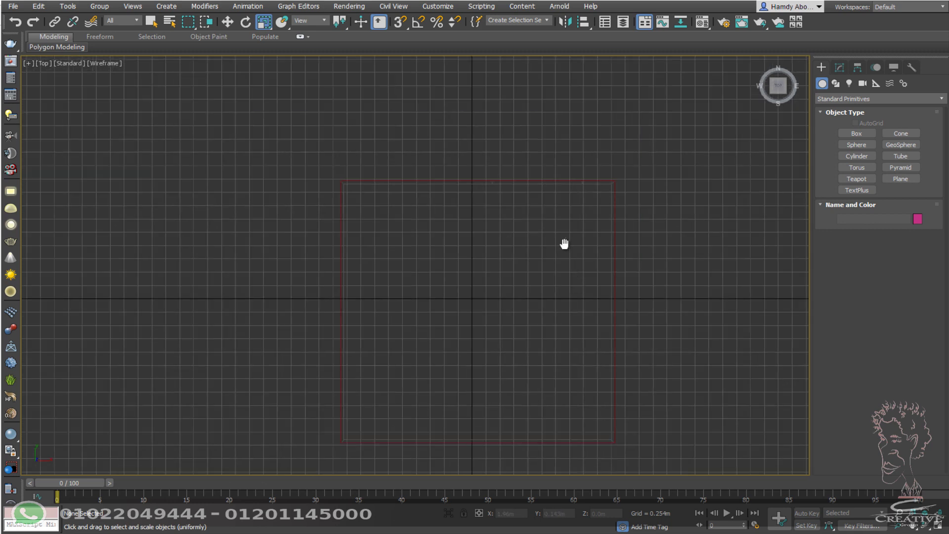
middle_click_drag(564, 243, 590, 243)
middle_click_drag(507, 174, 522, 171)
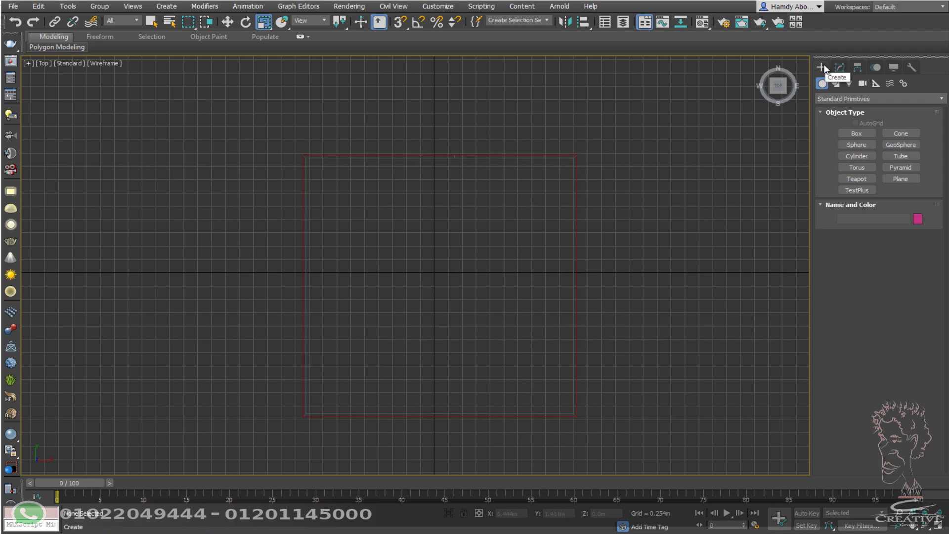
Step: Create a physical camera inside the room in the Top view, aimed to the right
left_click(863, 85)
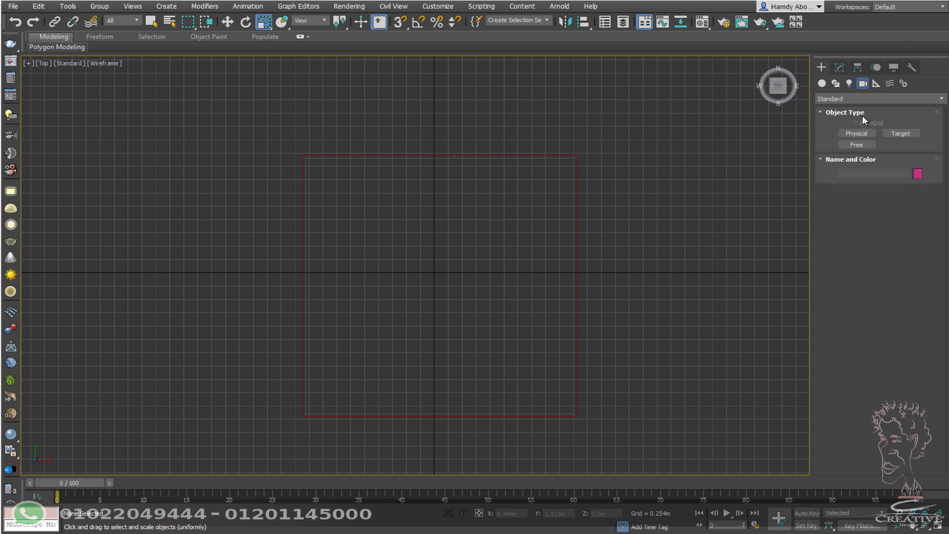
left_click(861, 131)
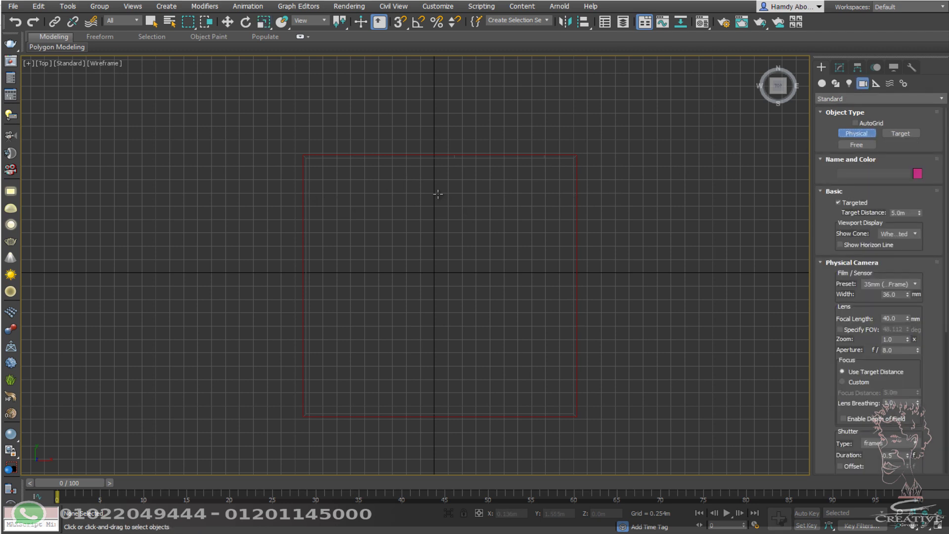
left_click_drag(418, 184, 553, 192)
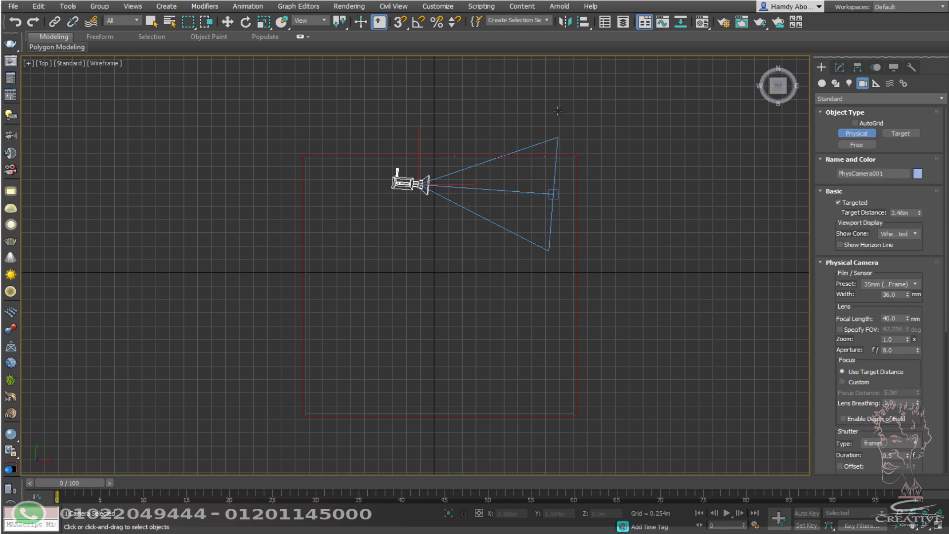
Step: View through the new camera with the safe frame on and shaded display
key("c")
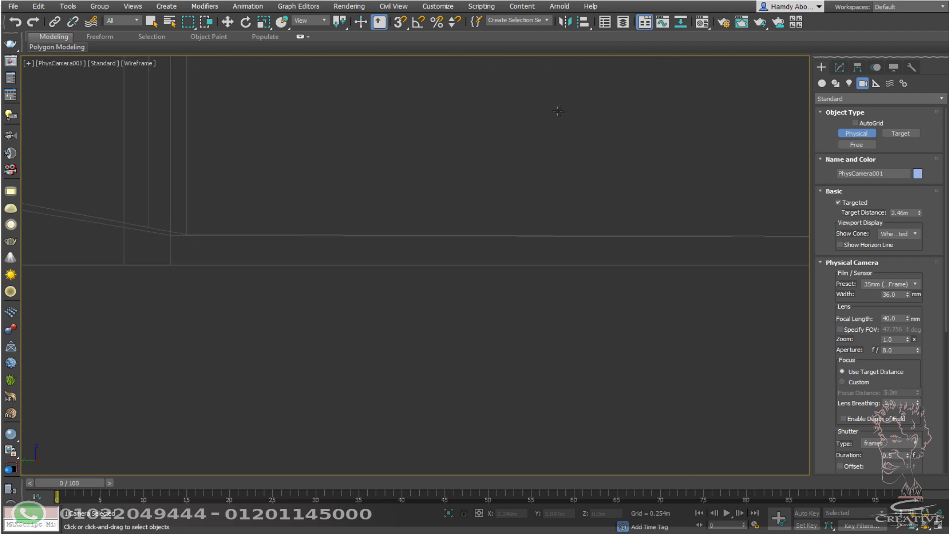
key("shift+f")
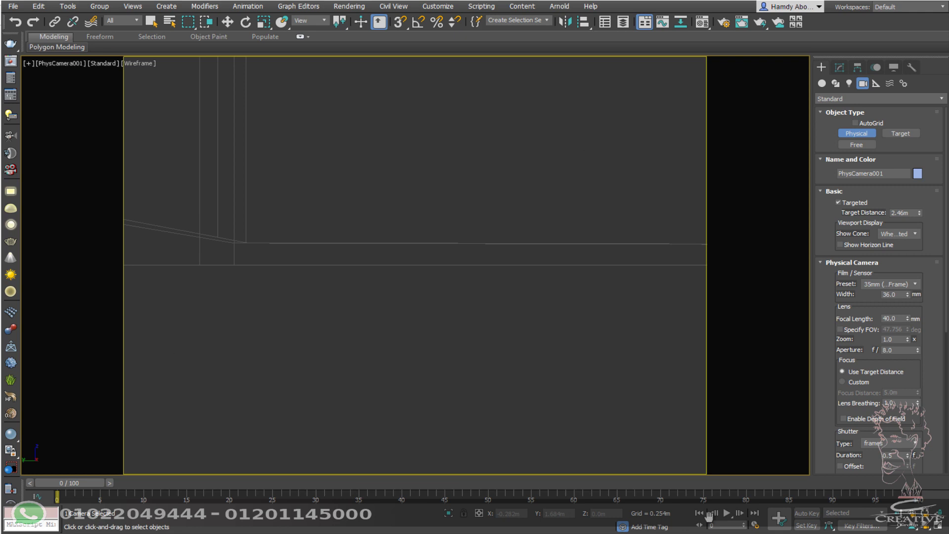
key("F3")
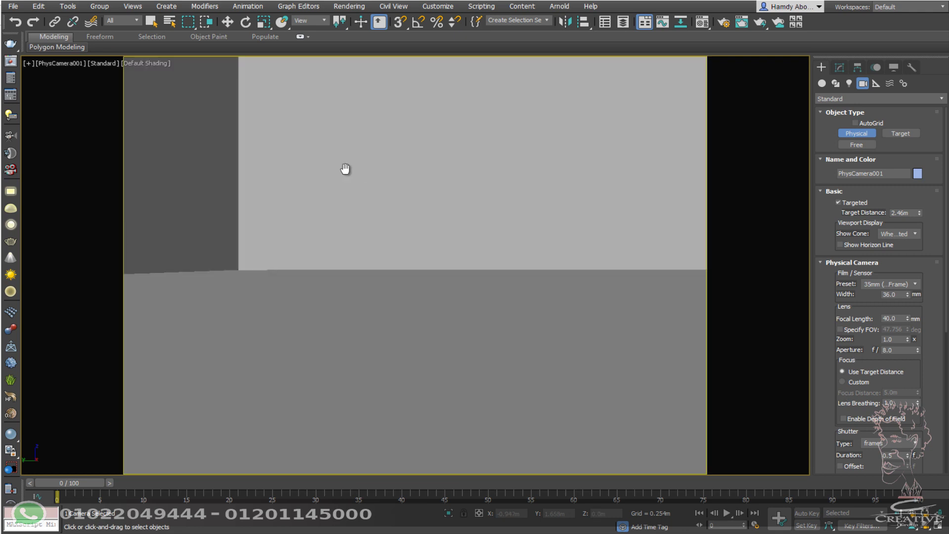
middle_click_drag(345, 169, 288, 232)
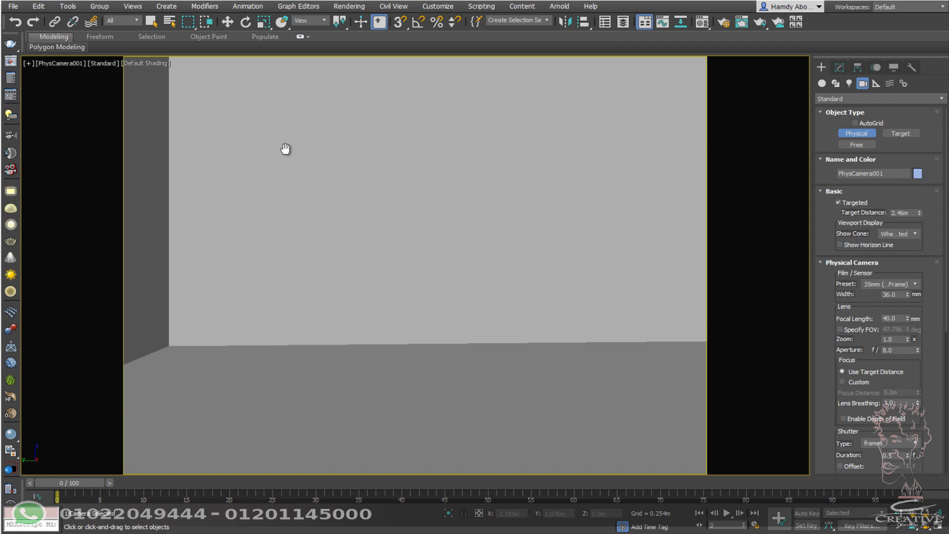
Step: Enable Auto Vertical Tilt Correction in the physical camera's Perspective Control settings
middle_click_drag(286, 148, 271, 159)
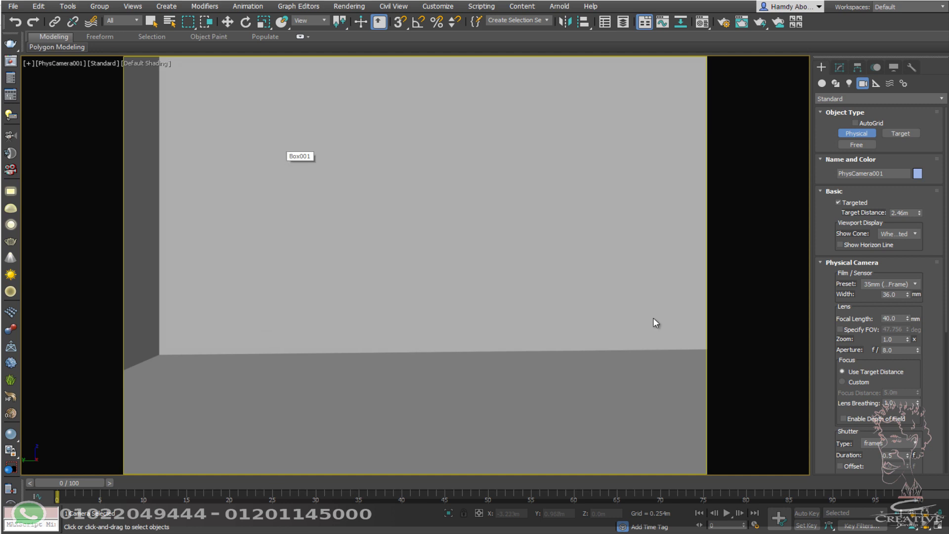
left_click_drag(882, 253, 863, 103)
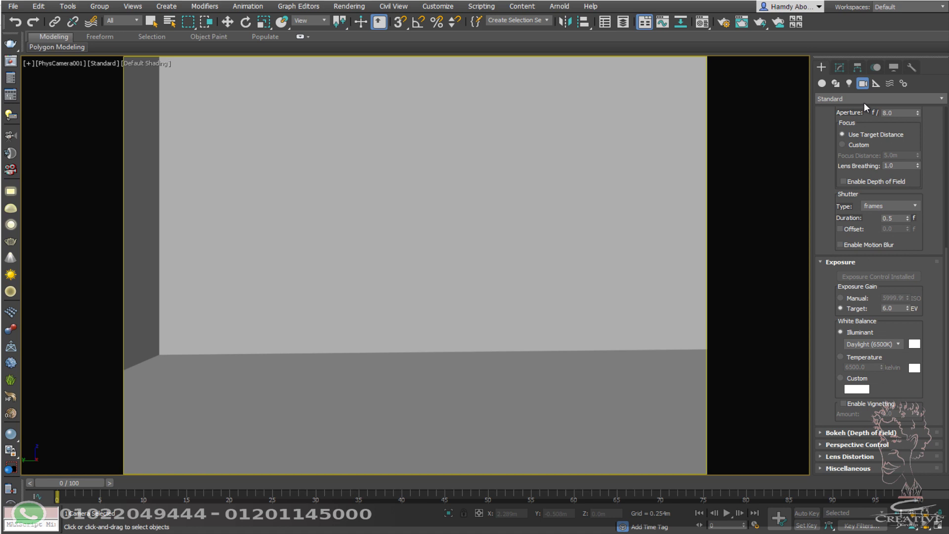
left_click(847, 444)
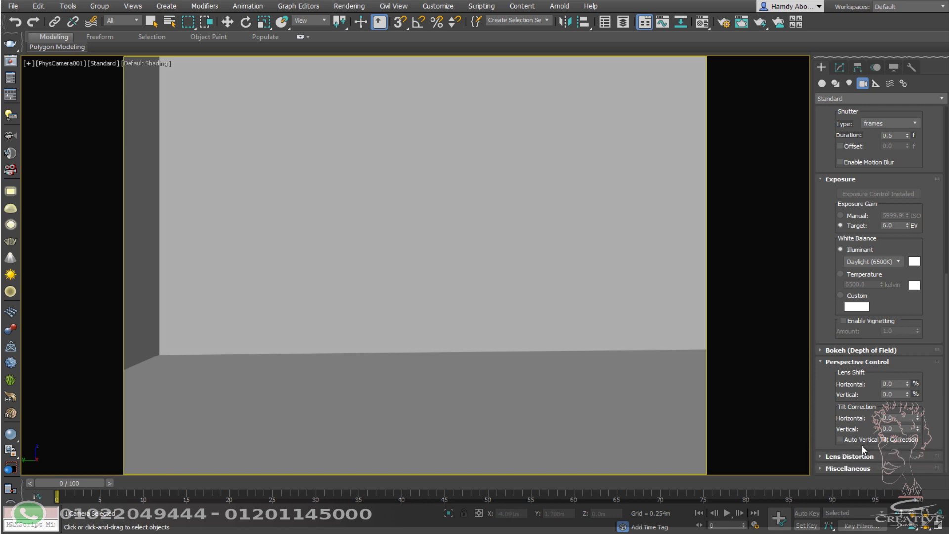
left_click(918, 440)
Step: Set Exposure Control to VRay Exposure Control in Environment and Effects, then close it
key("8")
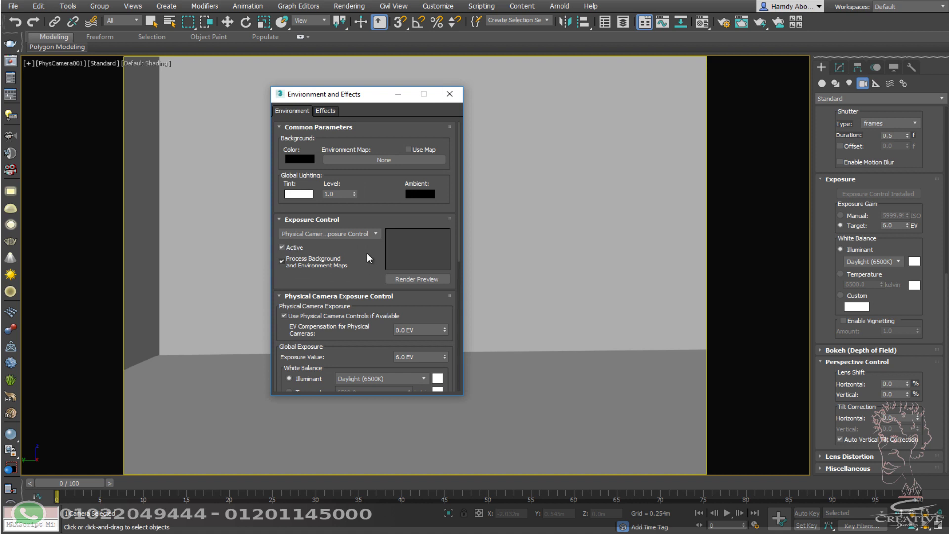
left_click(343, 236)
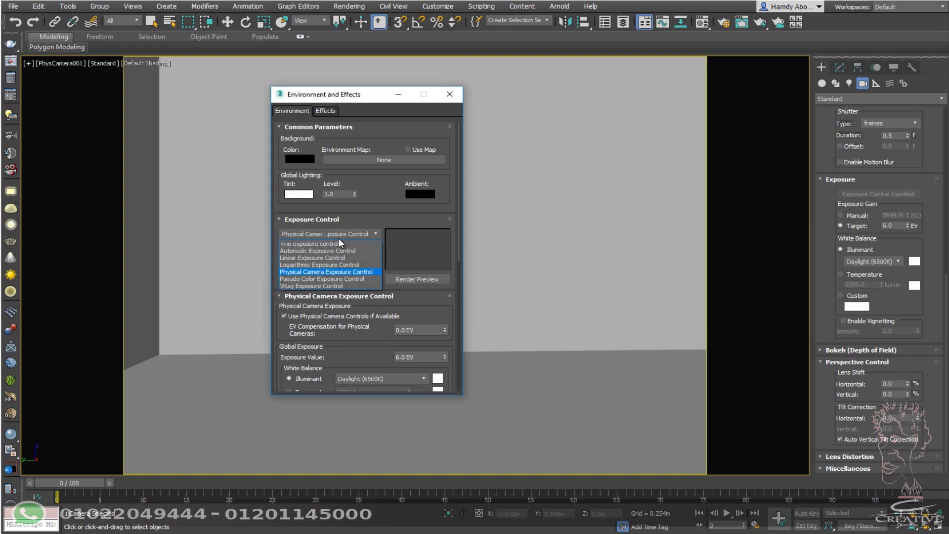
left_click(334, 287)
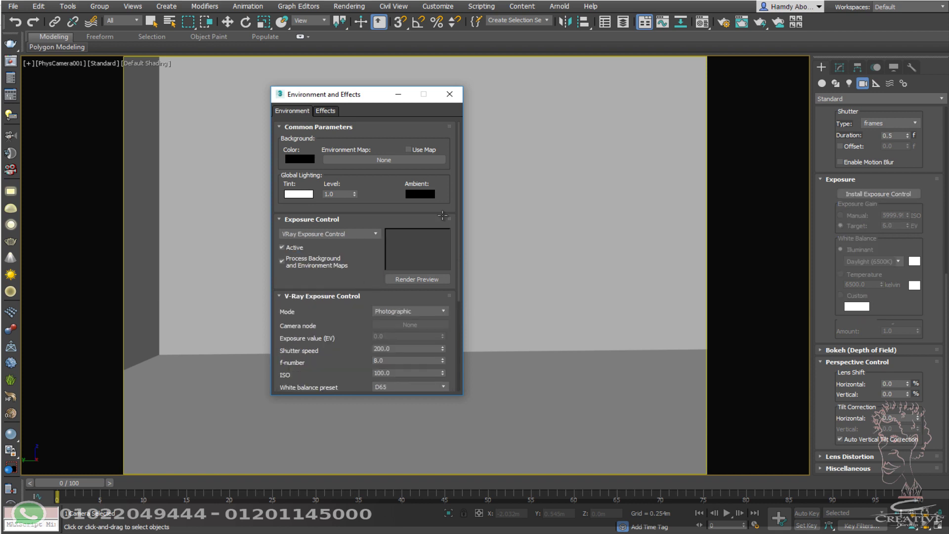
left_click(449, 94)
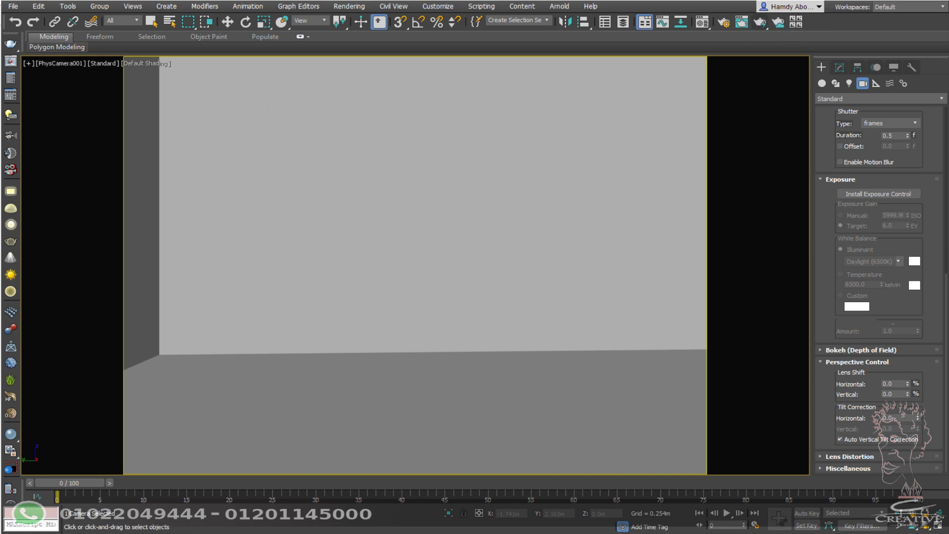
Step: Test-render the camera view, which comes out completely black, and close the frame buffer
key("shift+q")
left_click_drag(318, 148, 476, 79)
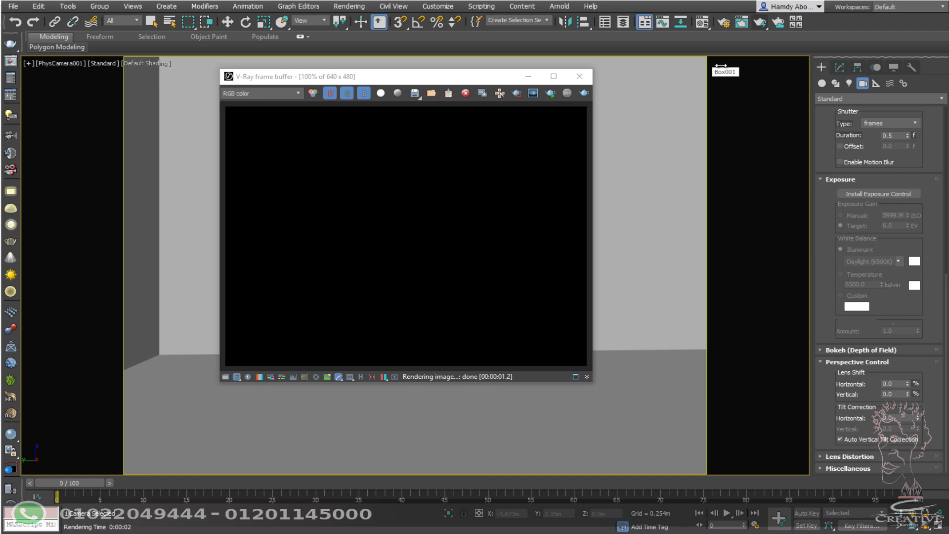
left_click(591, 75)
Step: Show the camera from the Top view in wireframe, zoomed in on it
key("t")
scroll(518, 227, "down", 3)
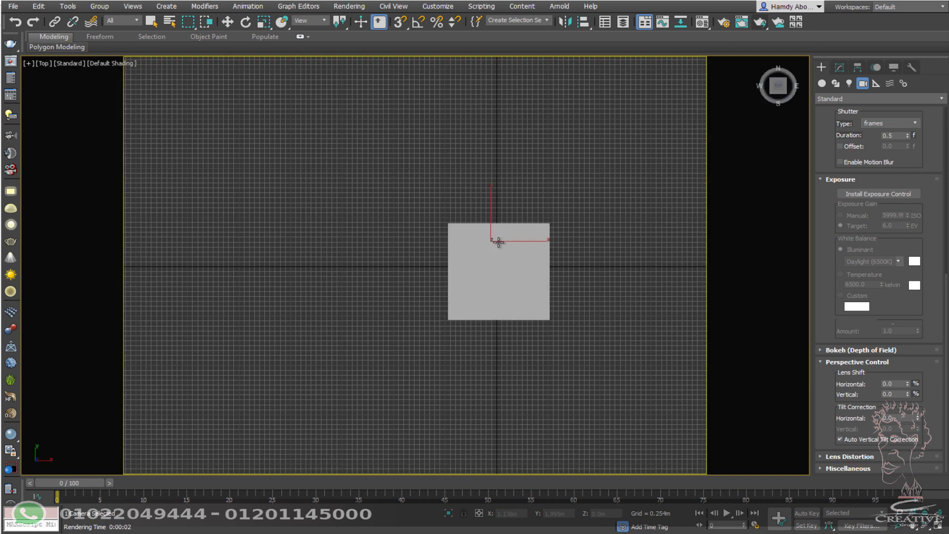
key("F3")
scroll(498, 239, "up", 4)
scroll(559, 265, "up", 3)
Step: Add a VRaySun aimed toward the room in the Top view, accepting the VRaySky environment map
middle_click_drag(559, 264, 475, 201)
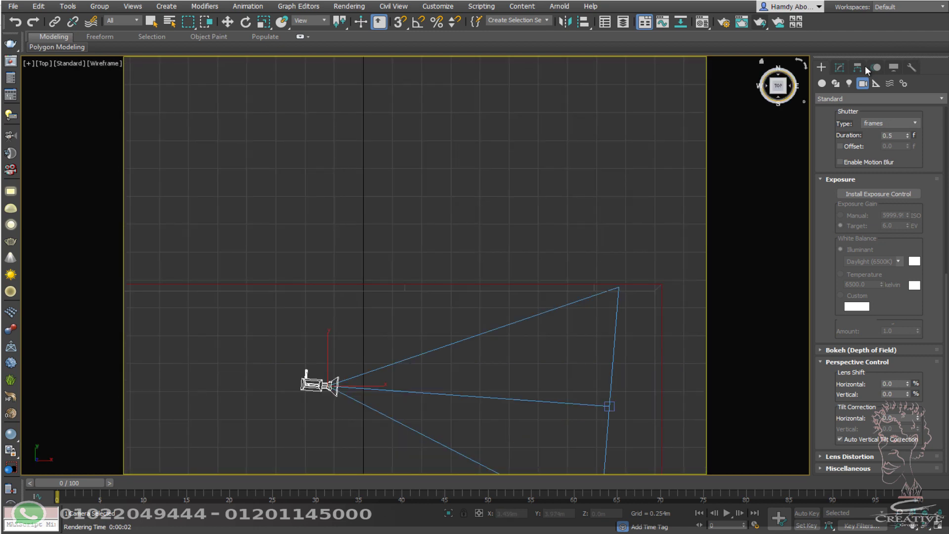
key("r")
left_click(850, 84)
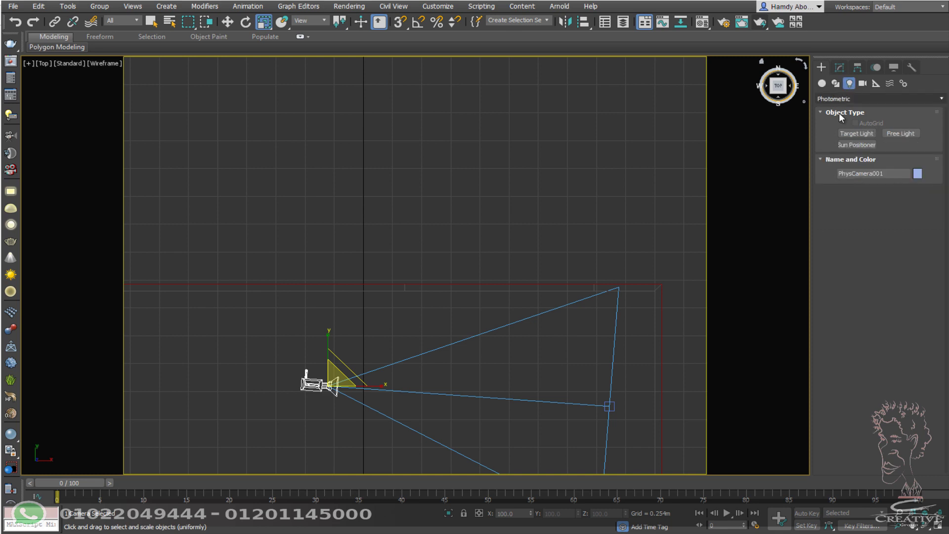
left_click(840, 99)
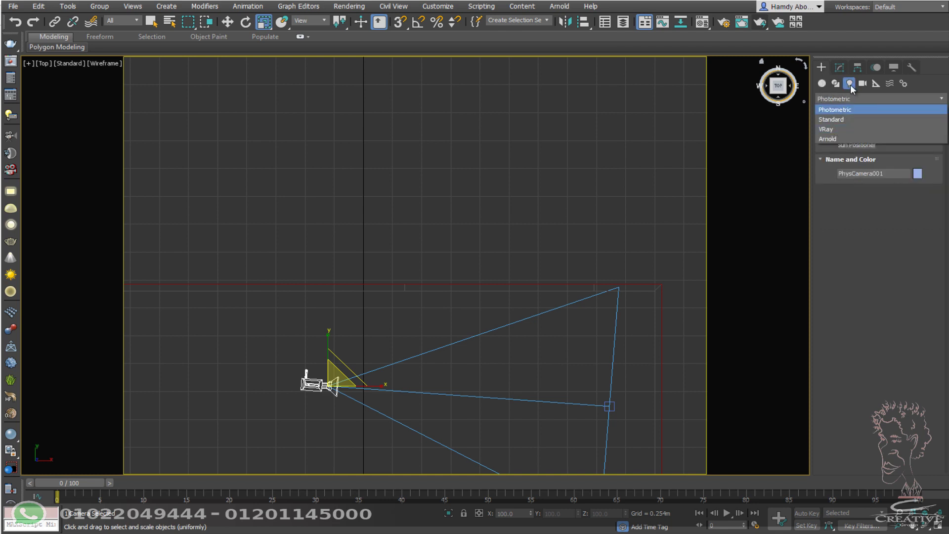
left_click(838, 130)
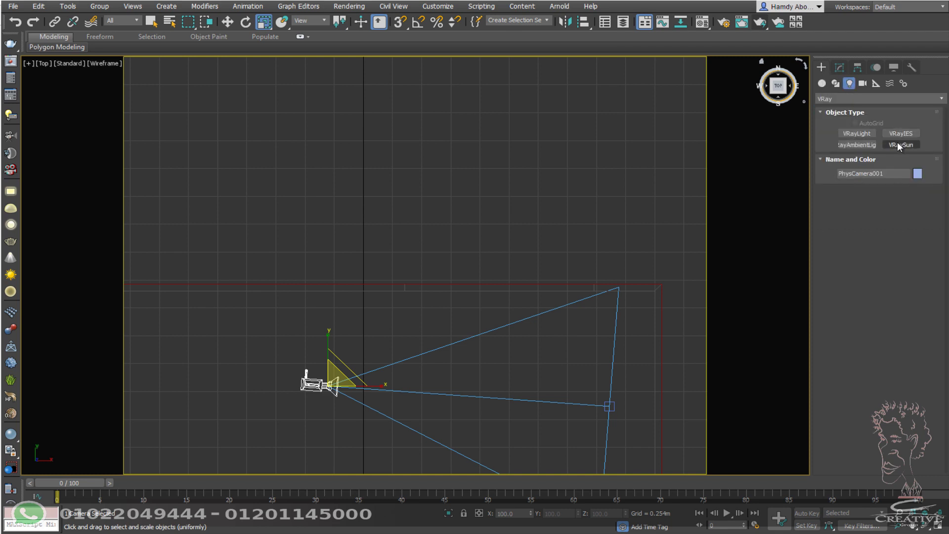
left_click(897, 144)
scroll(466, 144, "down", 3)
middle_click_drag(424, 113, 474, 202)
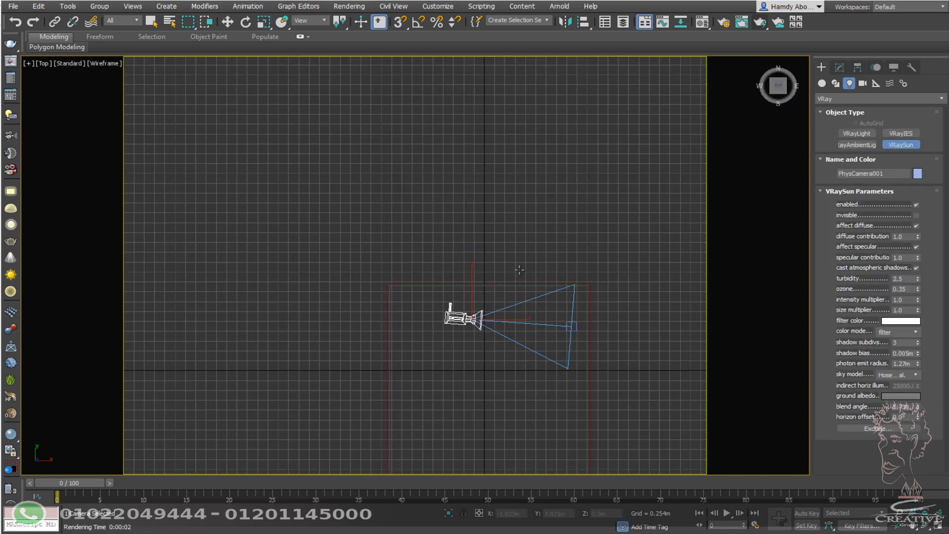
left_click_drag(442, 97, 541, 323)
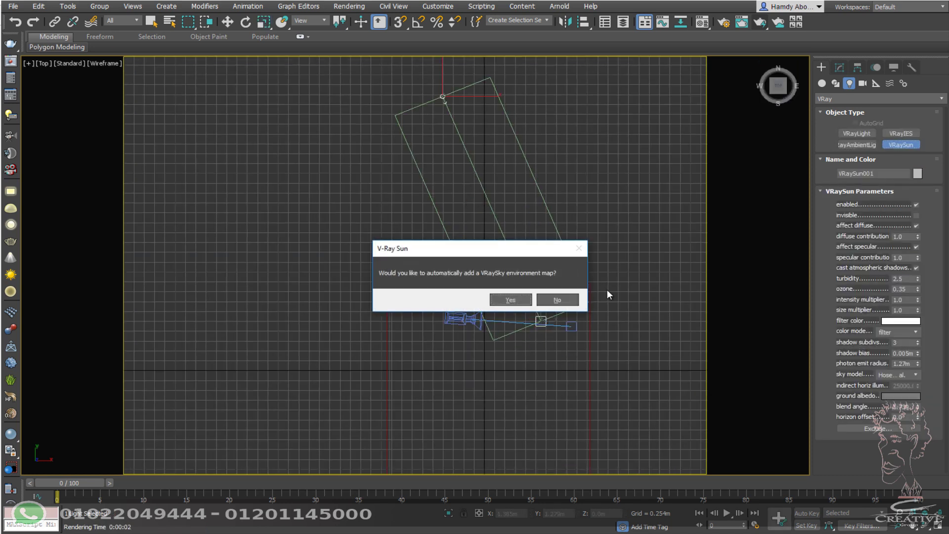
left_click(505, 299)
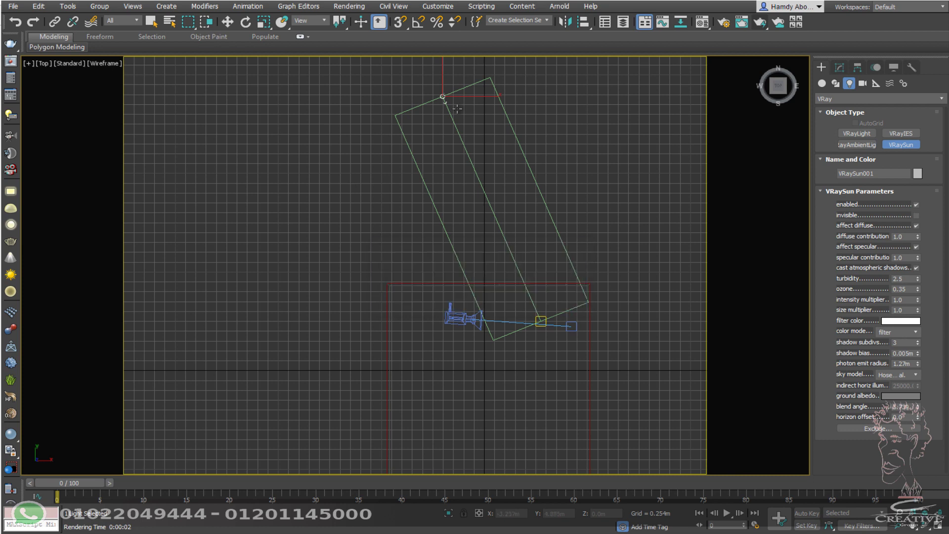
Step: Orbit to see the sun in 3D and move it higher above the room
middle_click_drag(500, 295, 434, 120, "alt")
middle_click_drag(442, 193, 457, 272)
key("w")
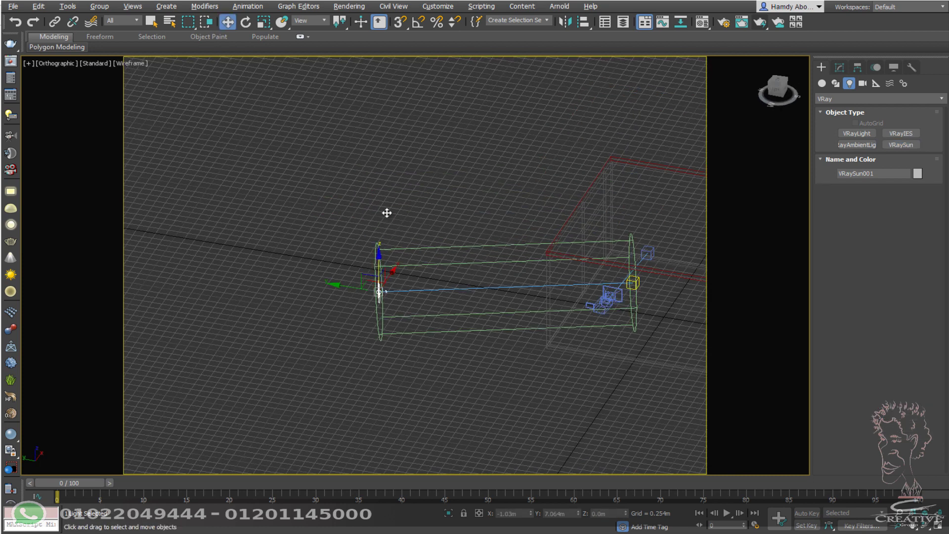
left_click_drag(387, 213, 385, 51)
Step: Render the sunlit room through the physical camera, then delete the VRaySun in Top view
key("c")
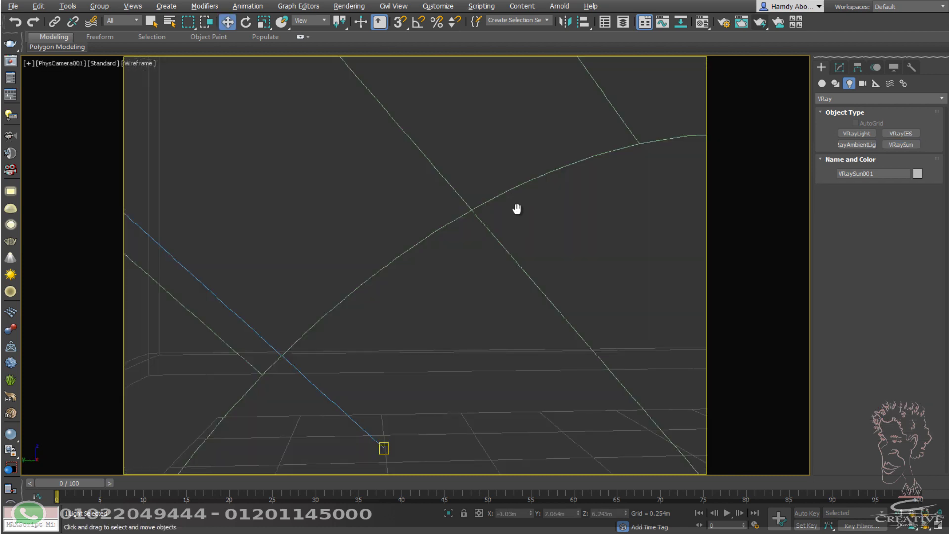
left_click(759, 21)
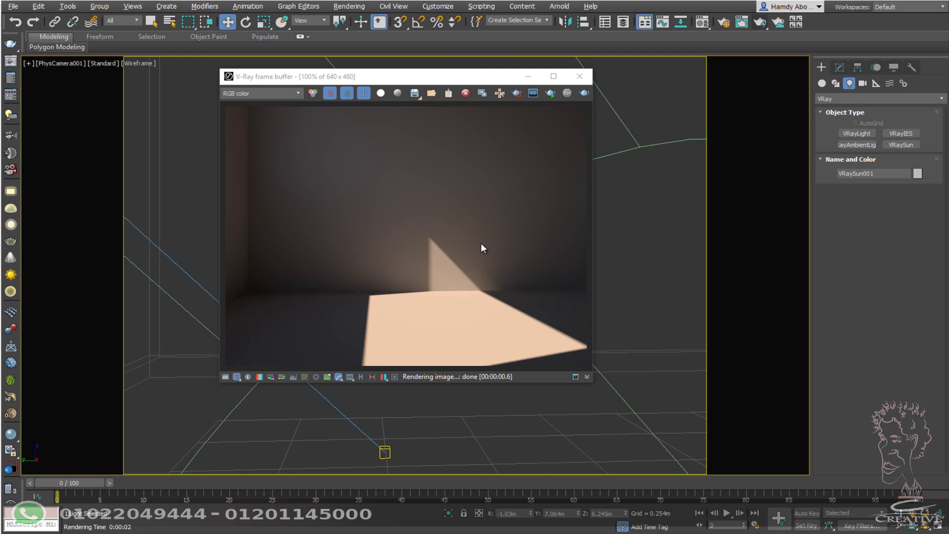
left_click(580, 77)
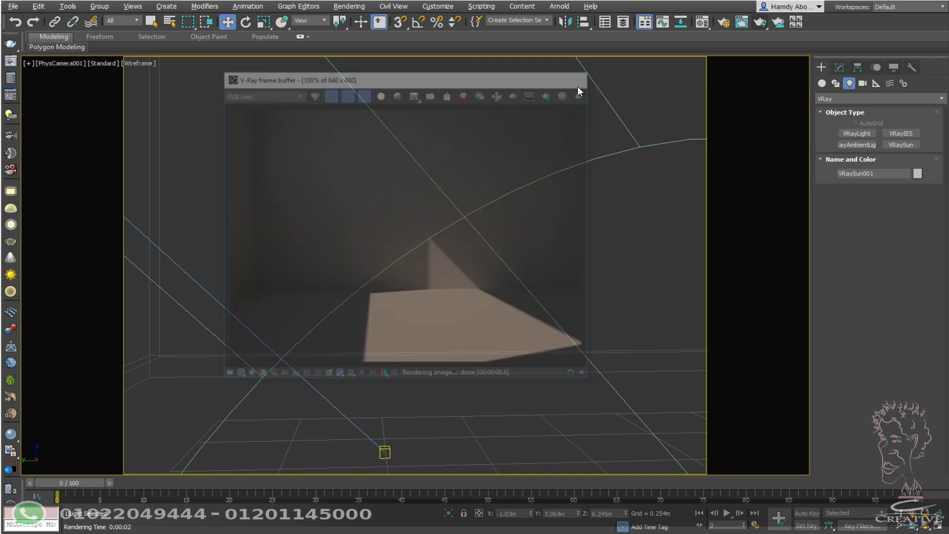
key("t")
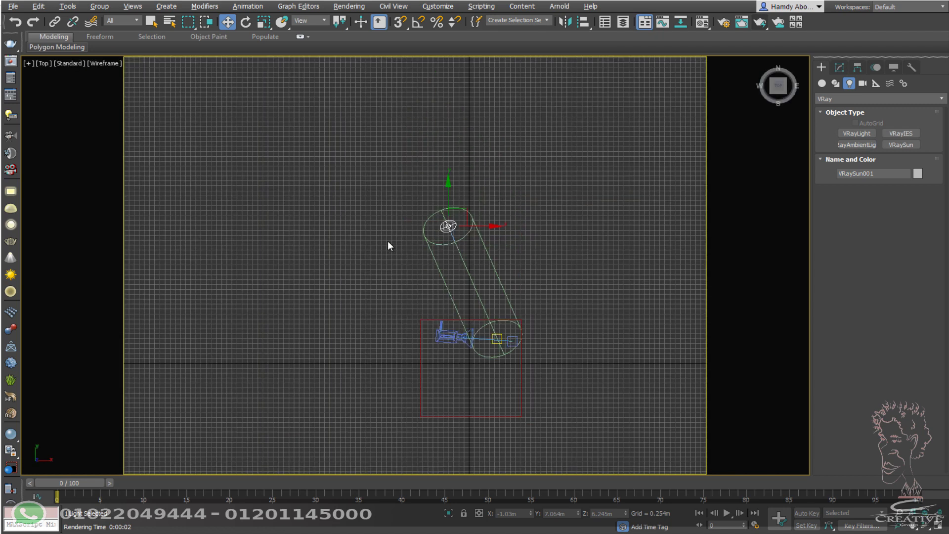
key("Delete")
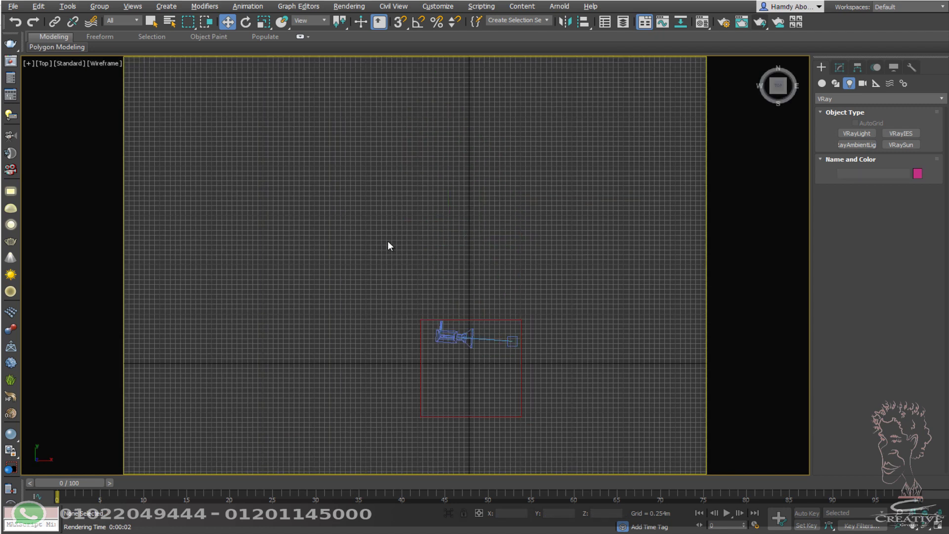
Step: Render the physical camera view without the sun, giving a dim blue-grey room
key("c")
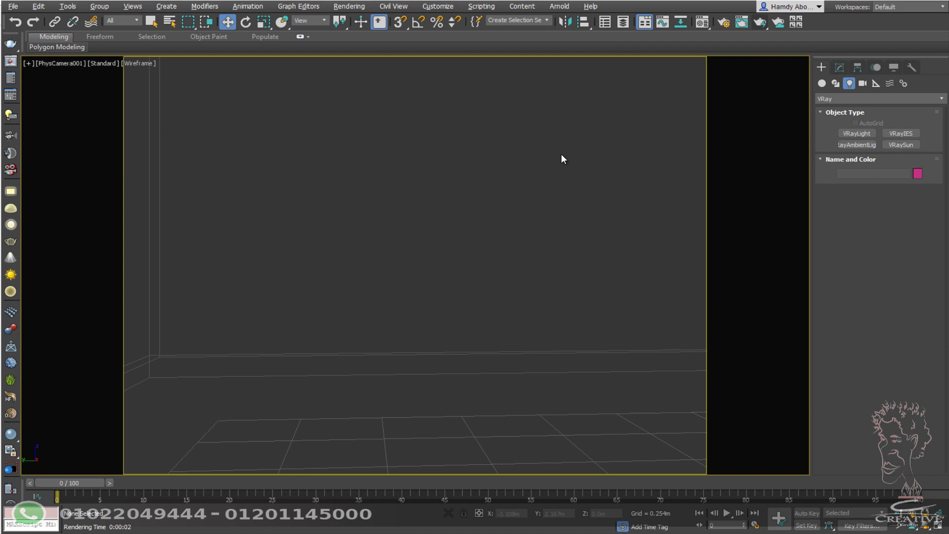
left_click(760, 21)
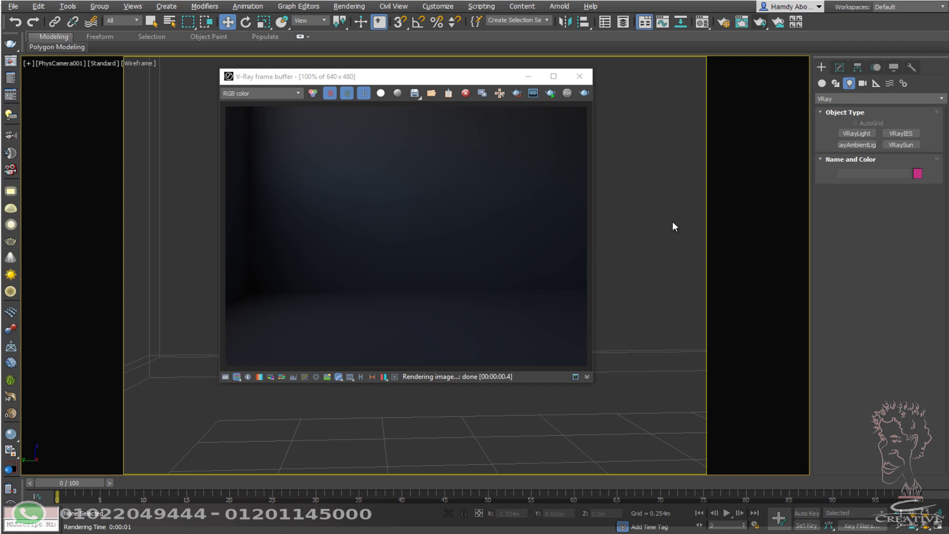
Step: Set the V-Ray Exposure Control f-number to 2.0 in Environment and Effects
key("8")
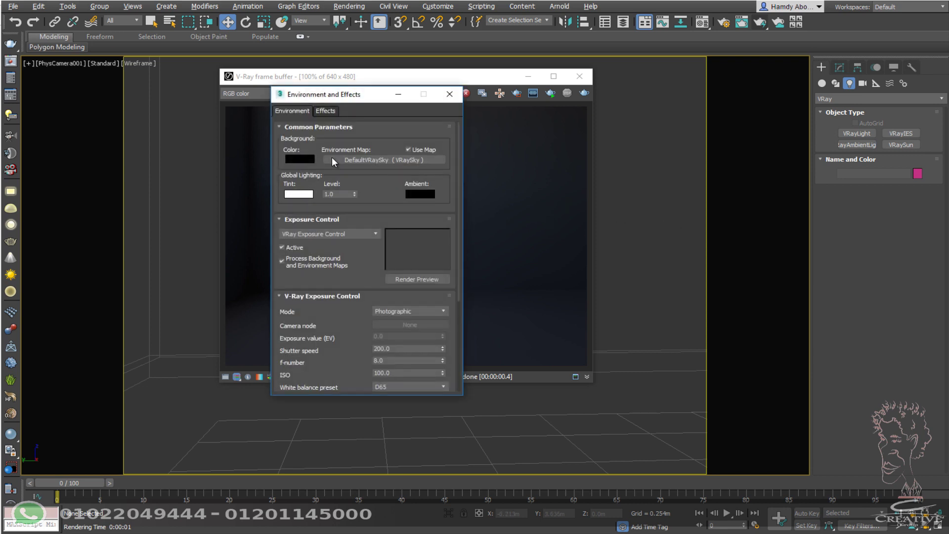
left_click_drag(345, 95, 594, 75)
left_click_drag(569, 317, 572, 289)
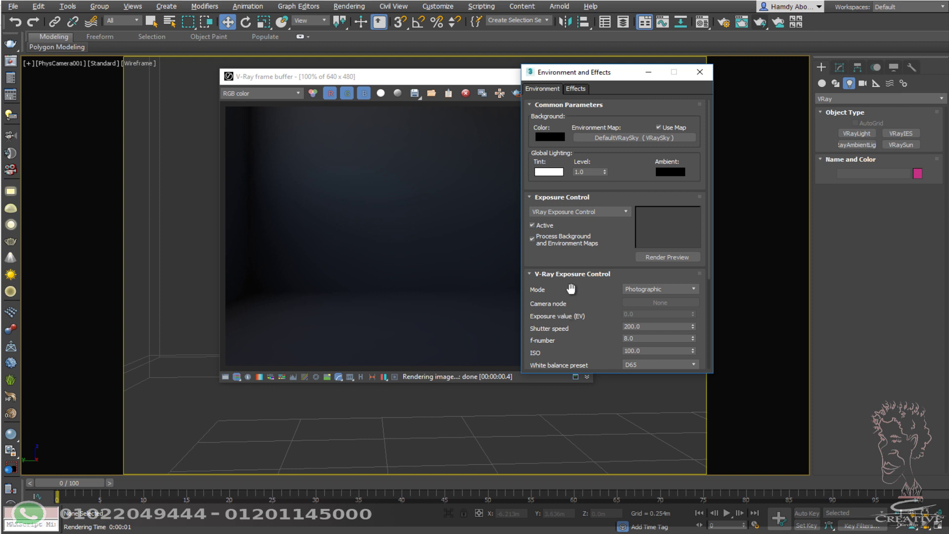
left_click(623, 307)
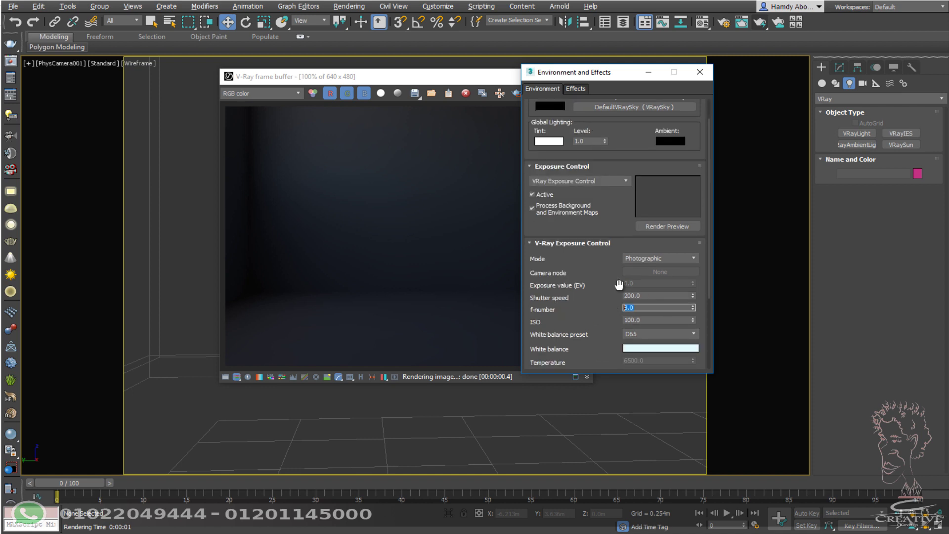
type("22")
key("BackSpace")
type(".0")
key("Return")
left_click(603, 294)
Step: Re-render the now brighter room from the frame buffer, then switch to the web browser
left_click(508, 238)
left_click(583, 93)
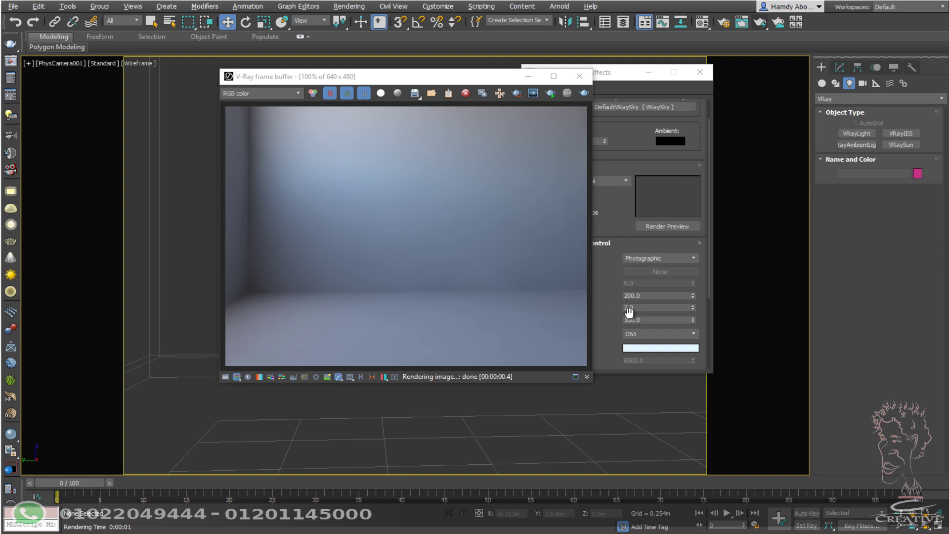
left_click(616, 318)
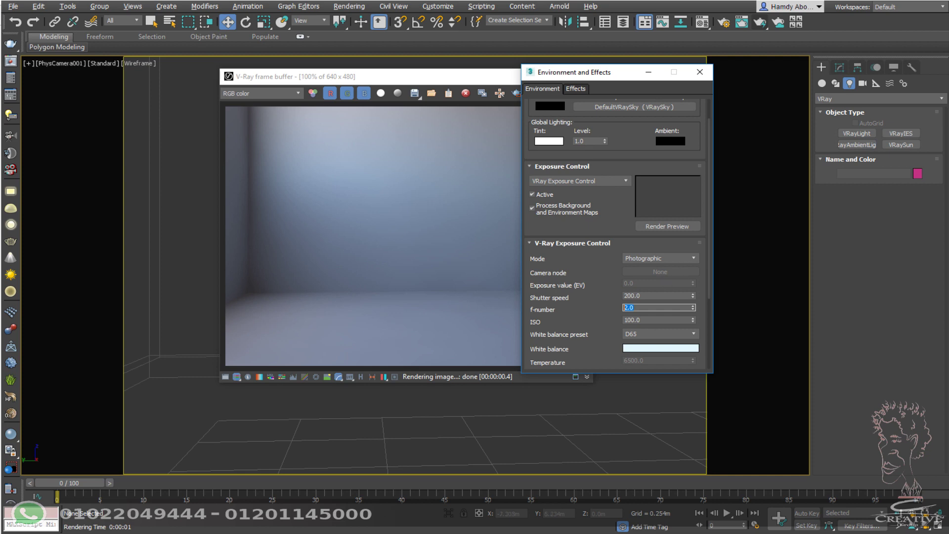
left_click(741, 257)
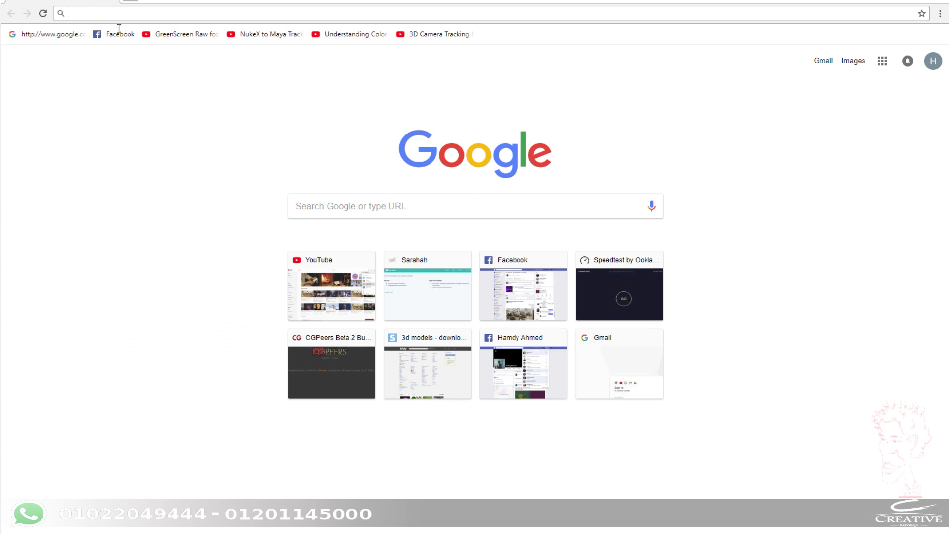
Step: Go to 3dsky.org and browse the free models in the Table category
type("3dsky.org")
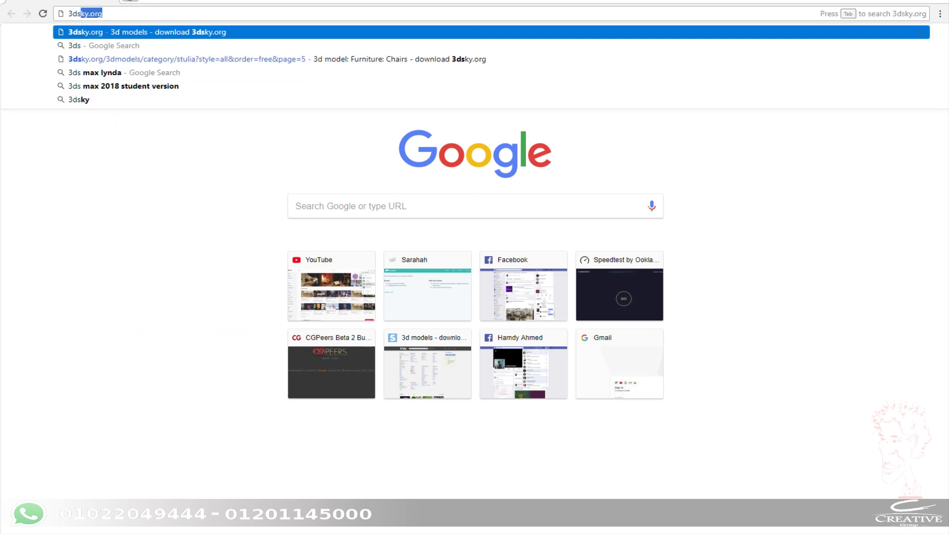
key("Return")
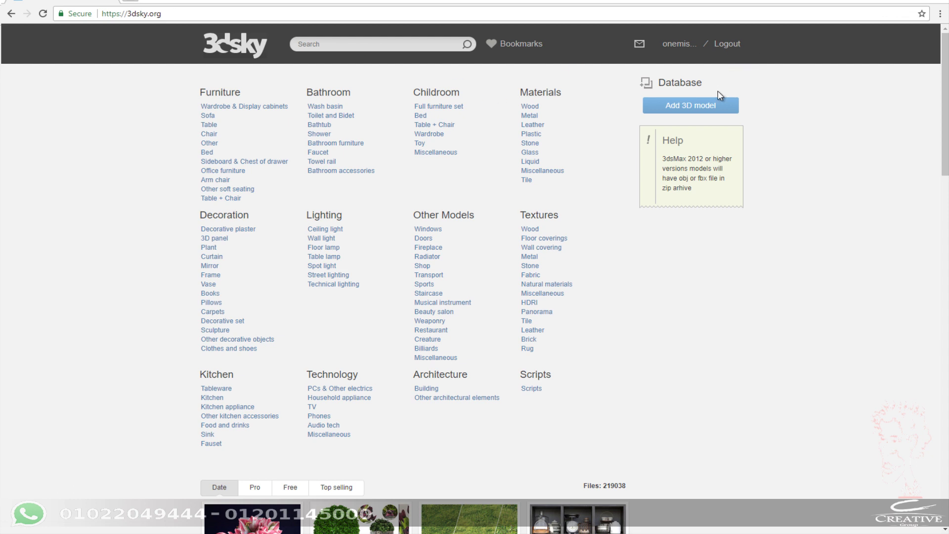
left_click(209, 125)
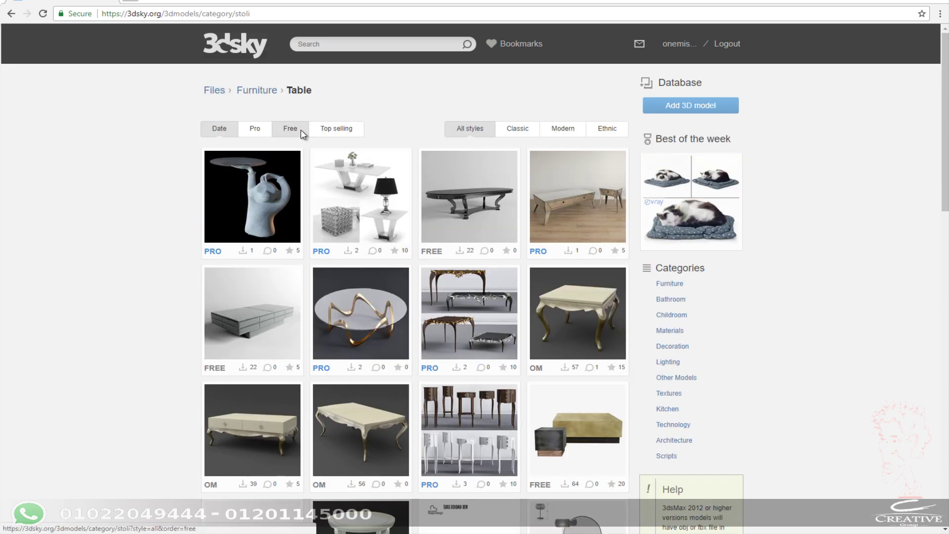
left_click(302, 132)
scroll(437, 298, "down", 1)
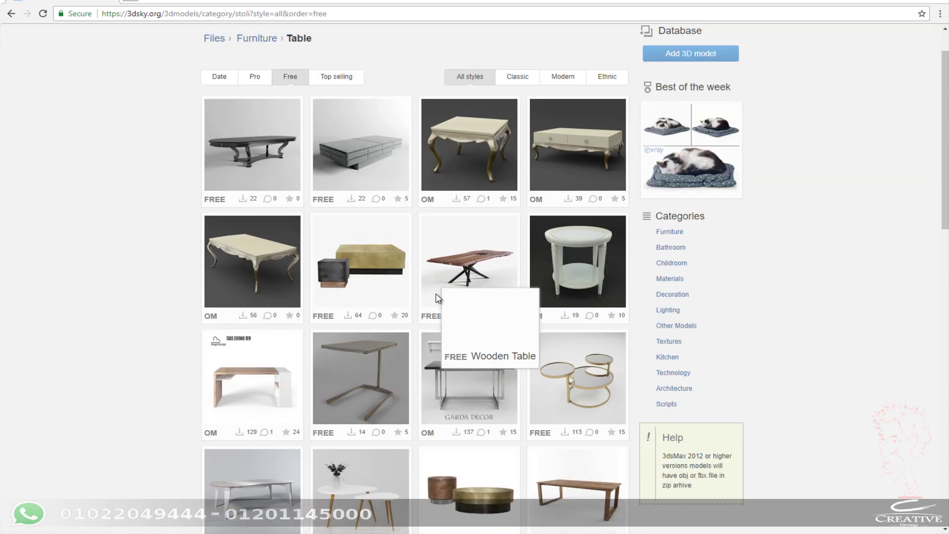
scroll(627, 345, "down", 3)
scroll(597, 343, "down", 3)
scroll(739, 237, "down", 6)
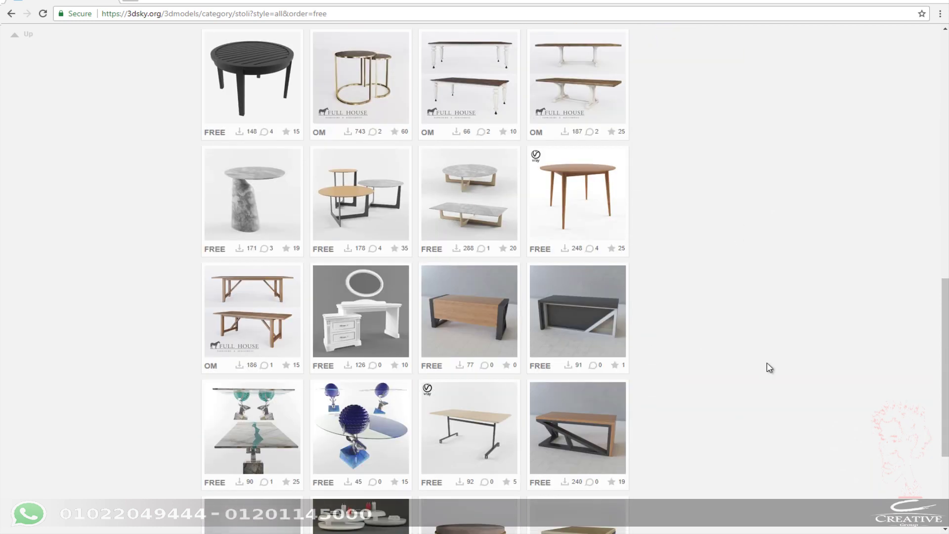
scroll(773, 31, "down", 3)
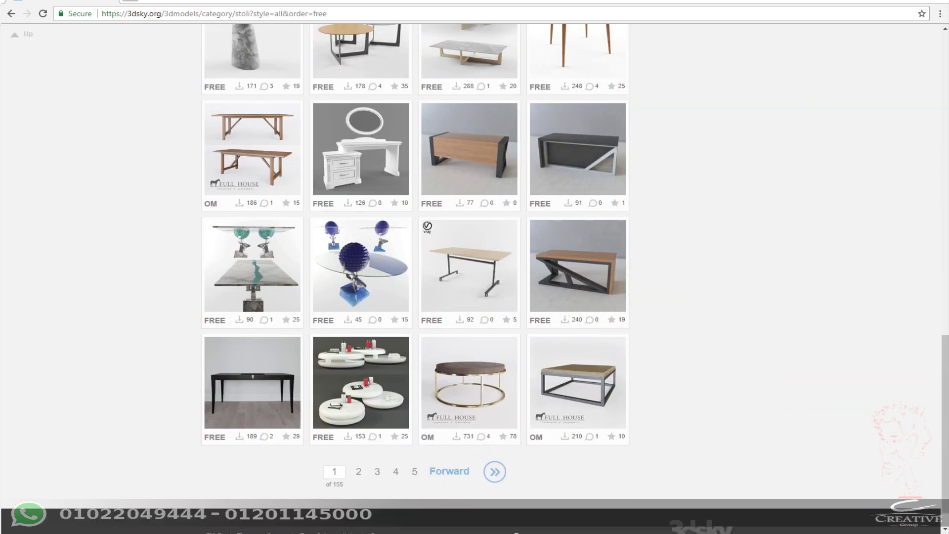
Step: Download the free Rounded Coffee Table model archive from page 5 of the listing
key("alt+Tab")
double_click(465, 22)
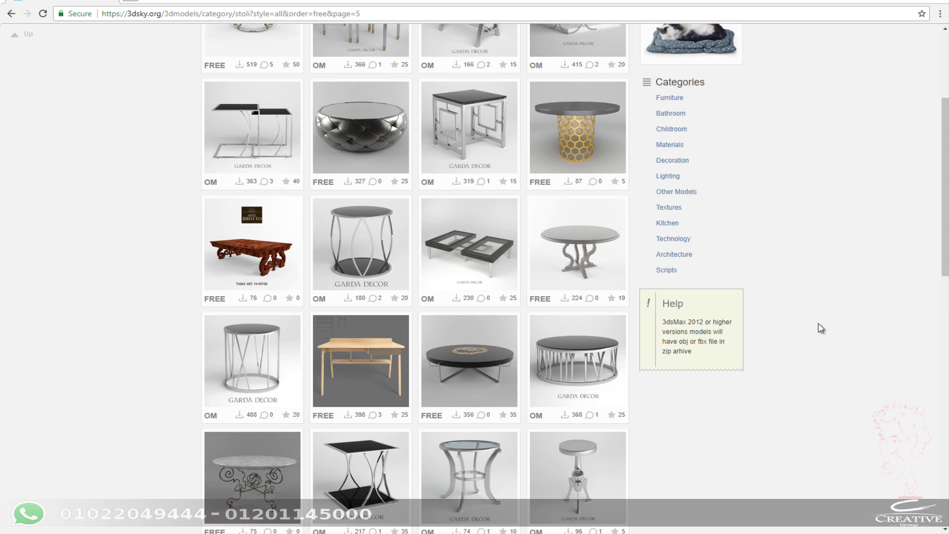
scroll(823, 316, "up", 3)
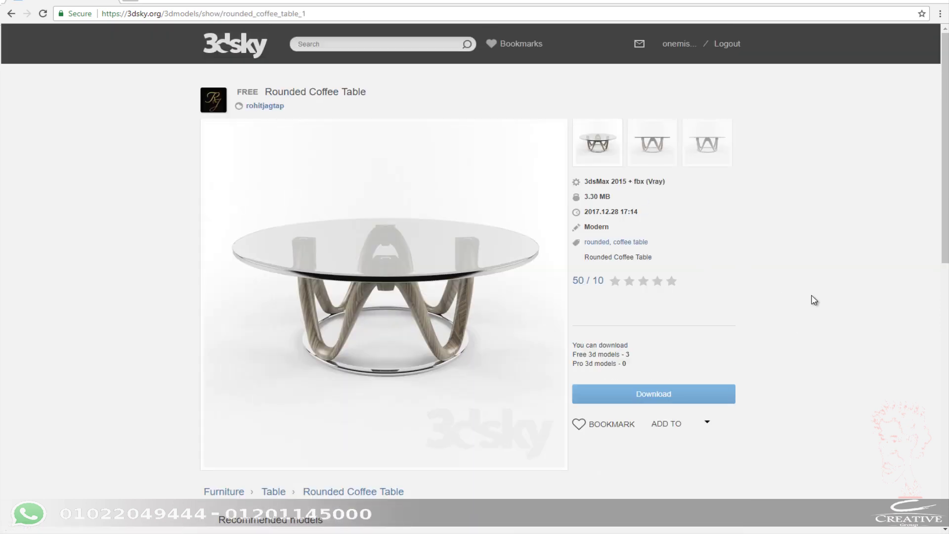
left_click(652, 395)
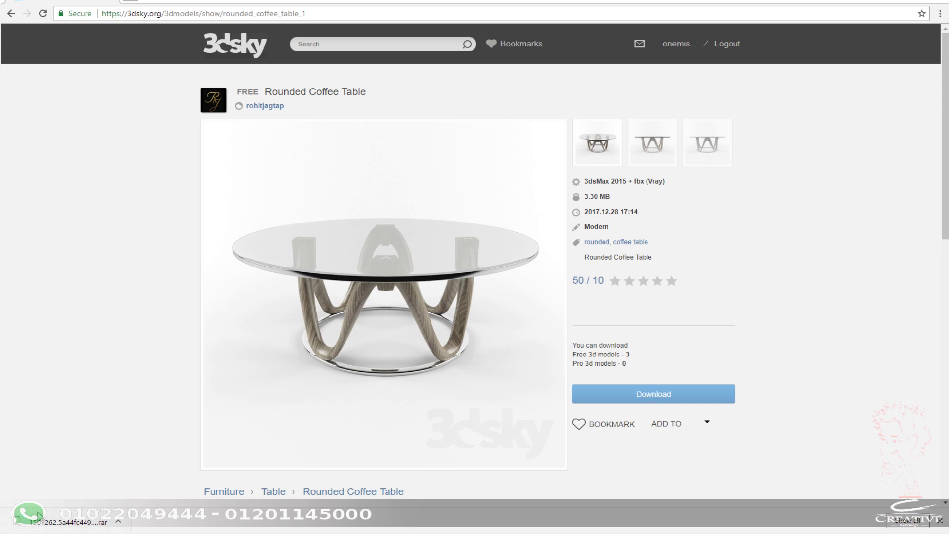
right_click(49, 524)
Step: Find the downloaded coffee table archive in Downloads and extract it to its own folder
left_click(81, 494)
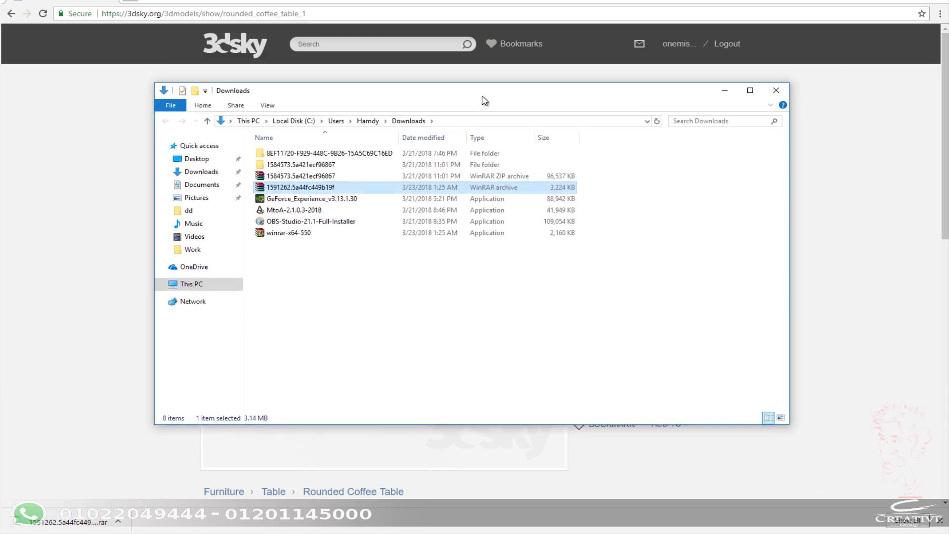
left_click_drag(503, 104, 470, 148)
right_click(322, 241)
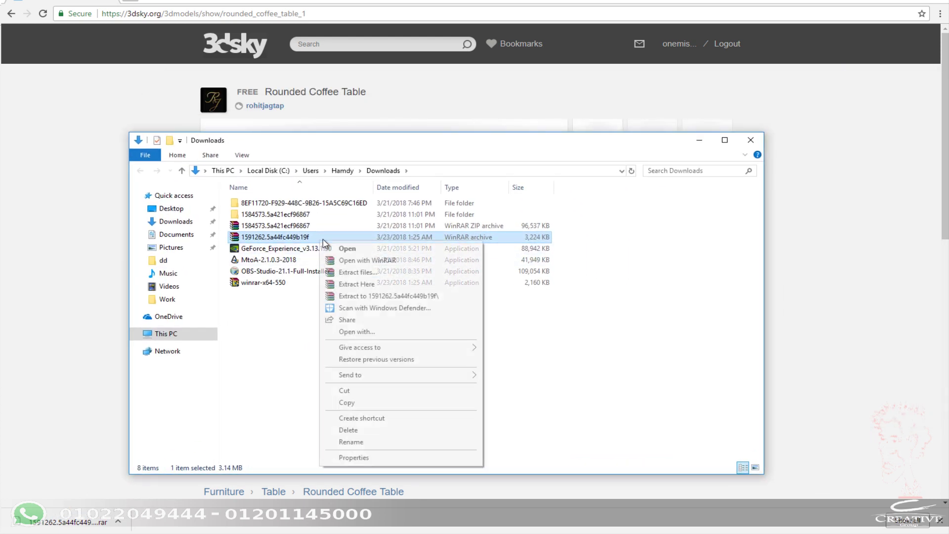
left_click(370, 295)
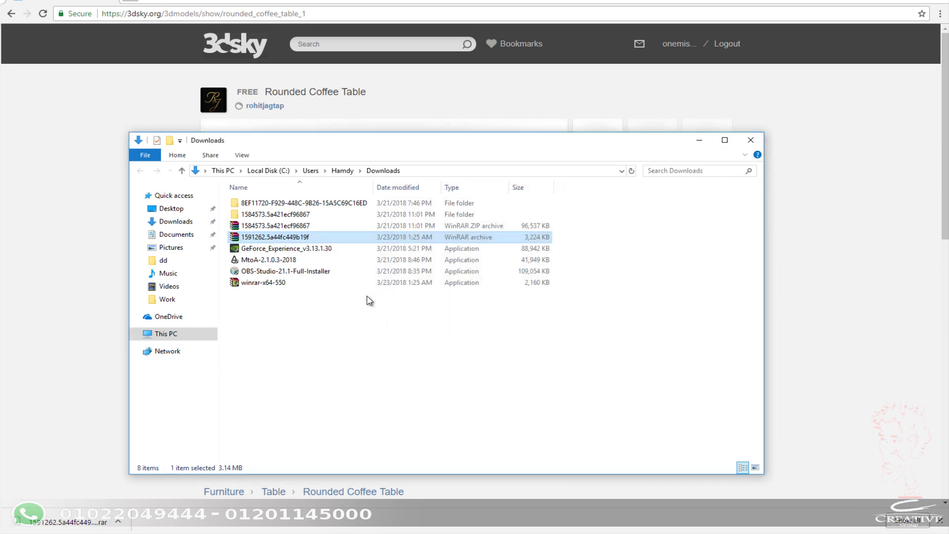
Step: Open the extracted Coffee Table folder maximized, showing its files as extra-large icons
double_click(279, 226)
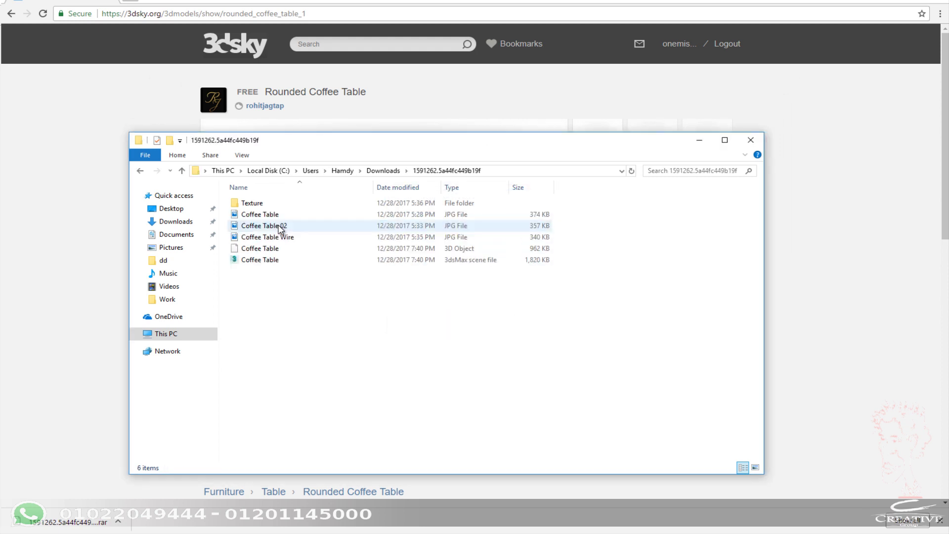
double_click(346, 145)
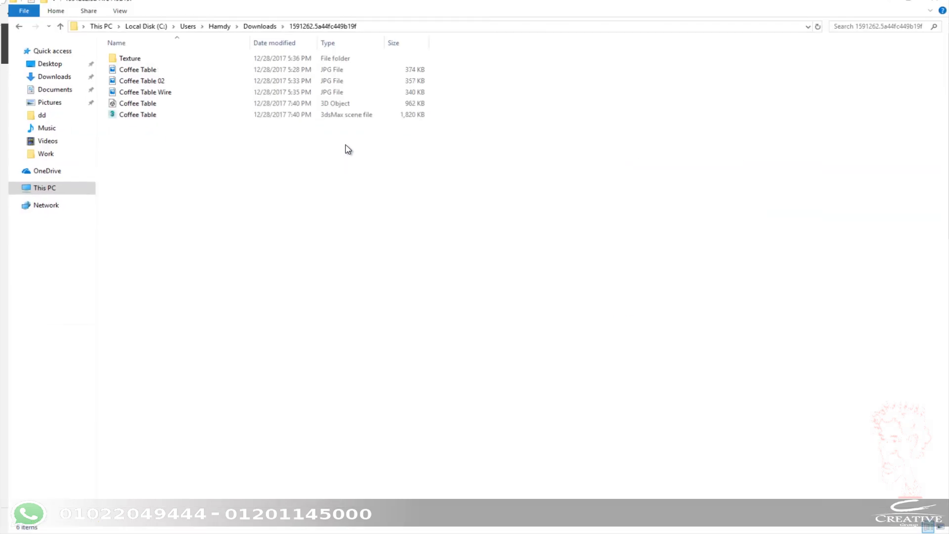
scroll(335, 140, "up", 2, "ctrl")
scroll(334, 140, "up", 1, "ctrl")
scroll(334, 140, "up", 2, "ctrl")
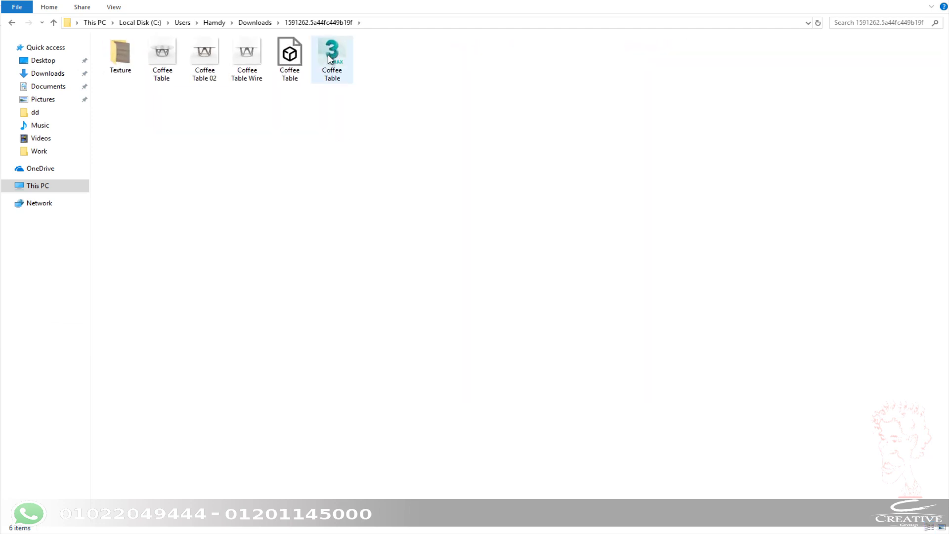
scroll(330, 58, "up", 2, "ctrl")
scroll(328, 57, "up", 2, "ctrl")
scroll(346, 69, "up", 3, "ctrl")
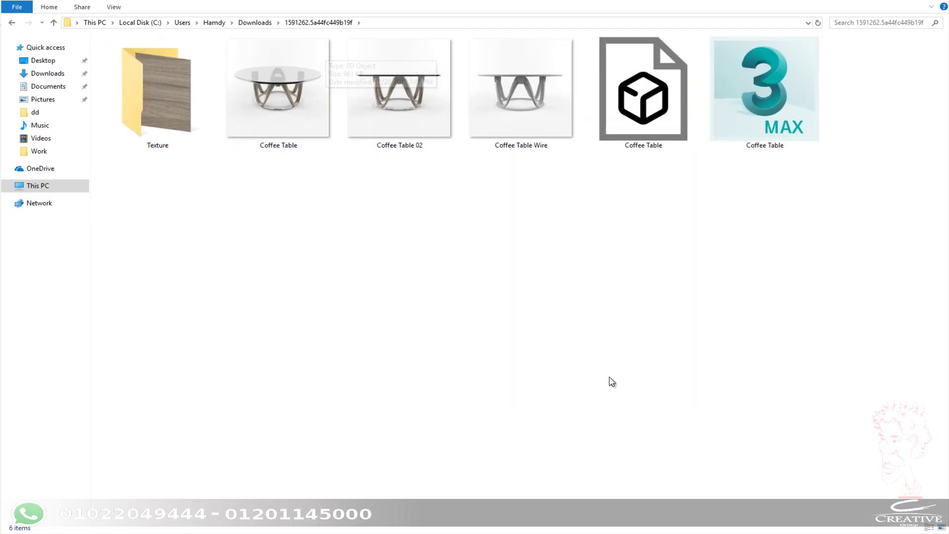
mouse_move(542, 246)
left_mouse_down()
mouse_move(451, 297)
mouse_move(271, 271)
left_mouse_up()
left_click(148, 130)
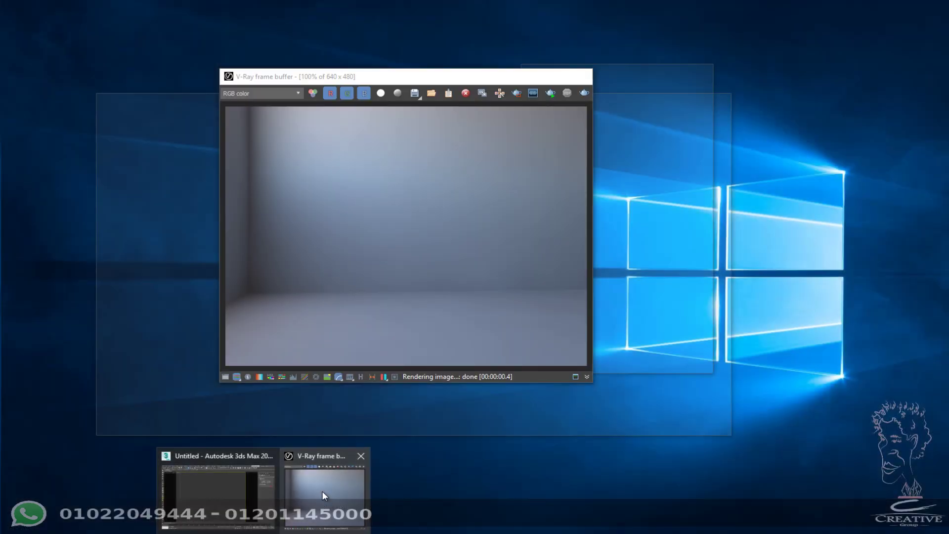
Step: Close the V-Ray frame buffer and Environment dialog, returning to the perspective view
left_click(322, 490)
left_click(579, 76)
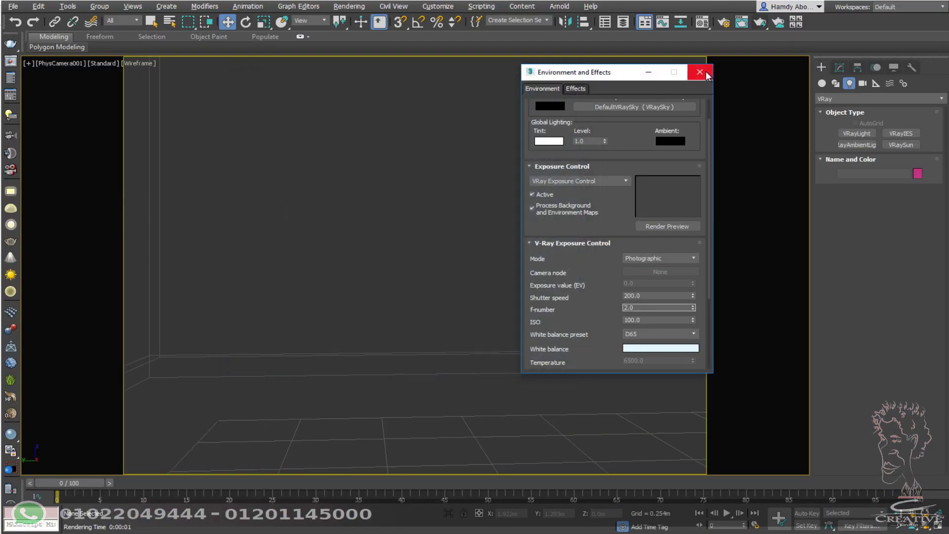
left_click(699, 72)
key("p")
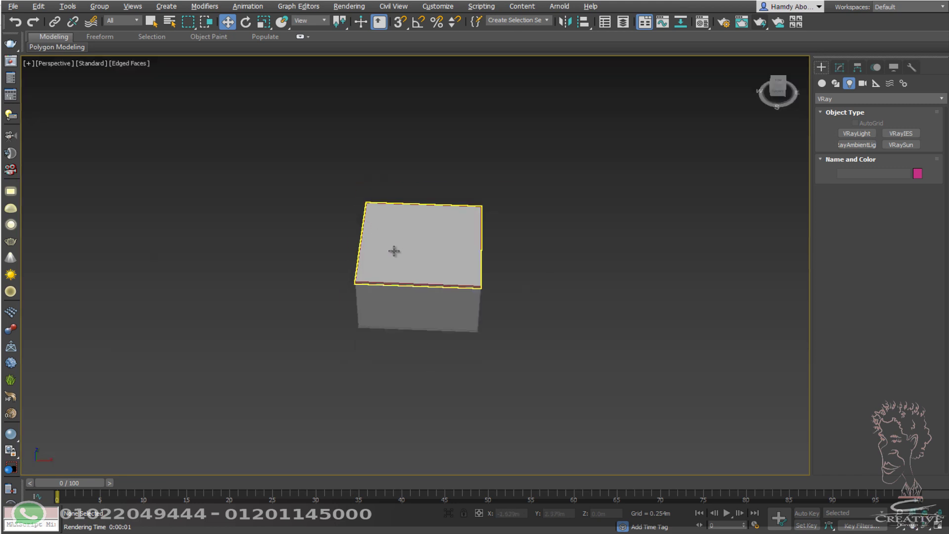
scroll(395, 251, "up", 4)
left_click(525, 227)
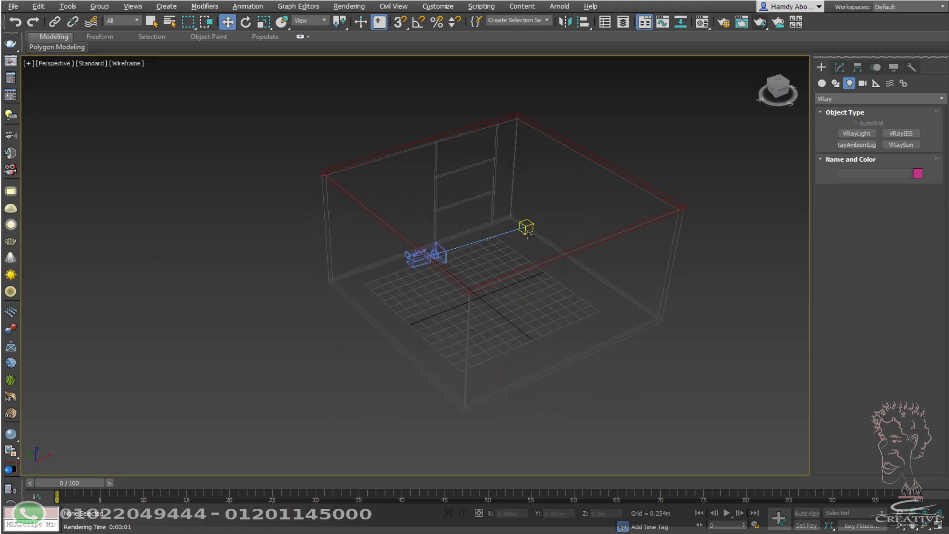
Step: Drag the Coffee Table .max file into the viewport as a Merge File, dismissing the obsolete-file warning
key("alt+Tab")
left_click(767, 108)
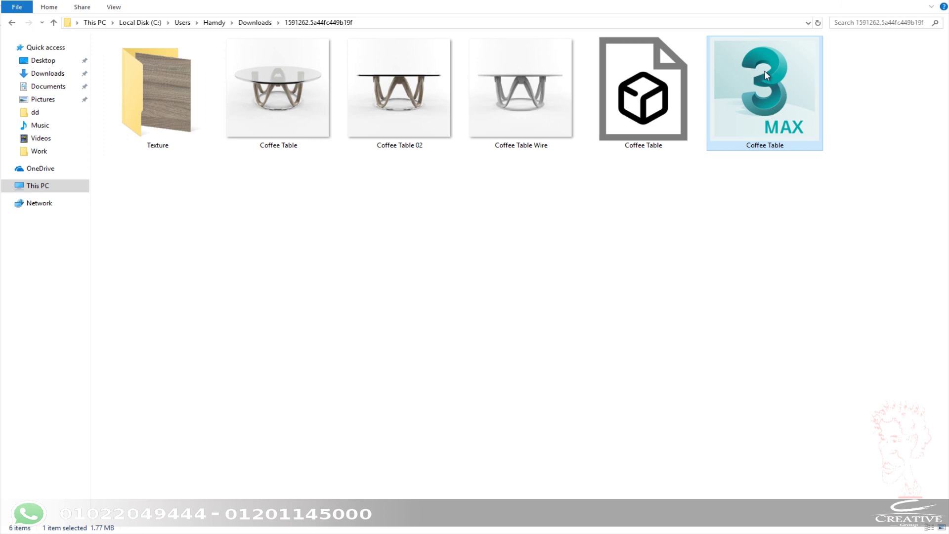
mouse_move(773, 110)
left_mouse_down()
mouse_move(729, 130)
mouse_move(306, 466)
left_mouse_up()
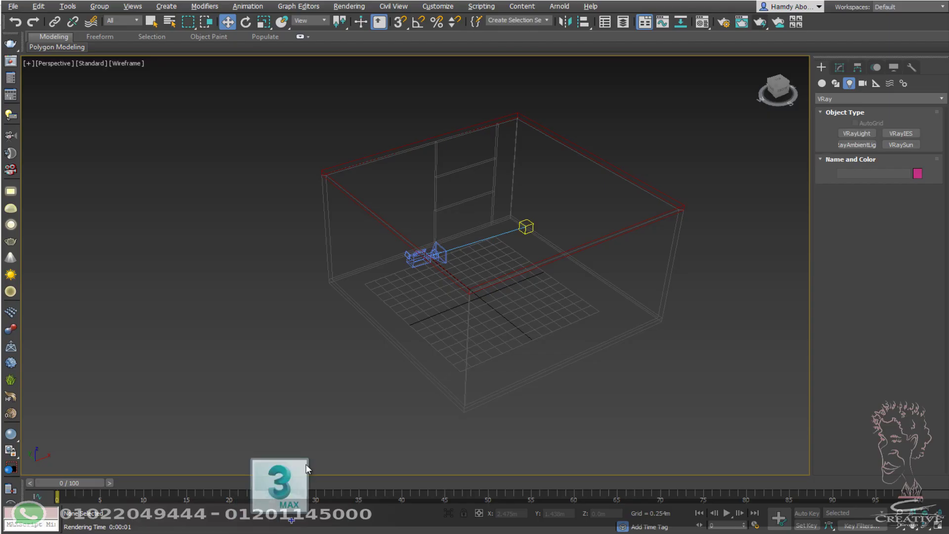
left_click_drag(306, 467, 494, 267)
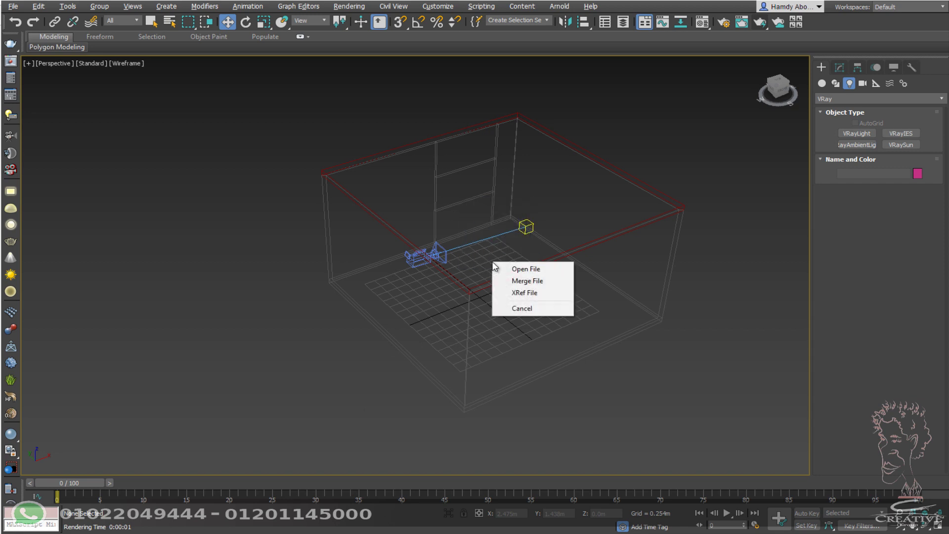
left_click(528, 282)
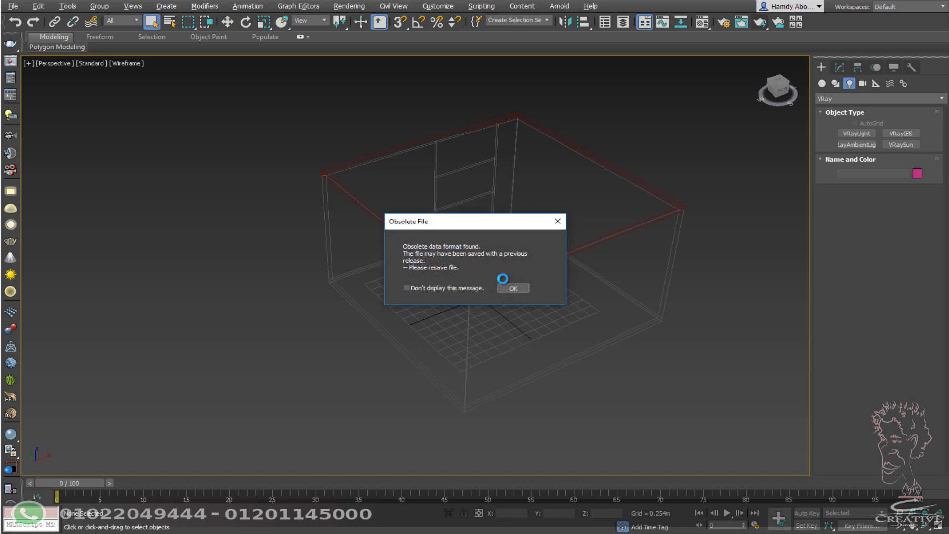
left_click(462, 290)
left_click(509, 287)
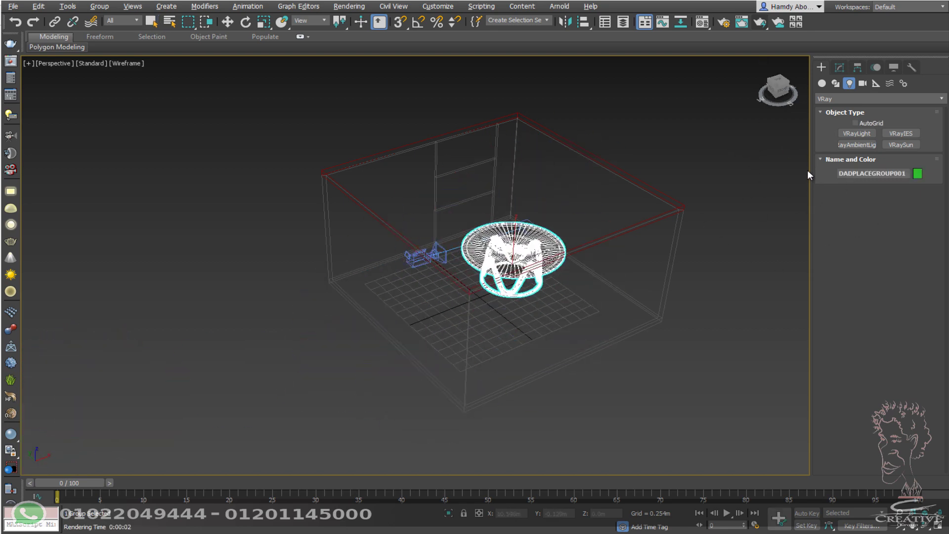
left_click(464, 232)
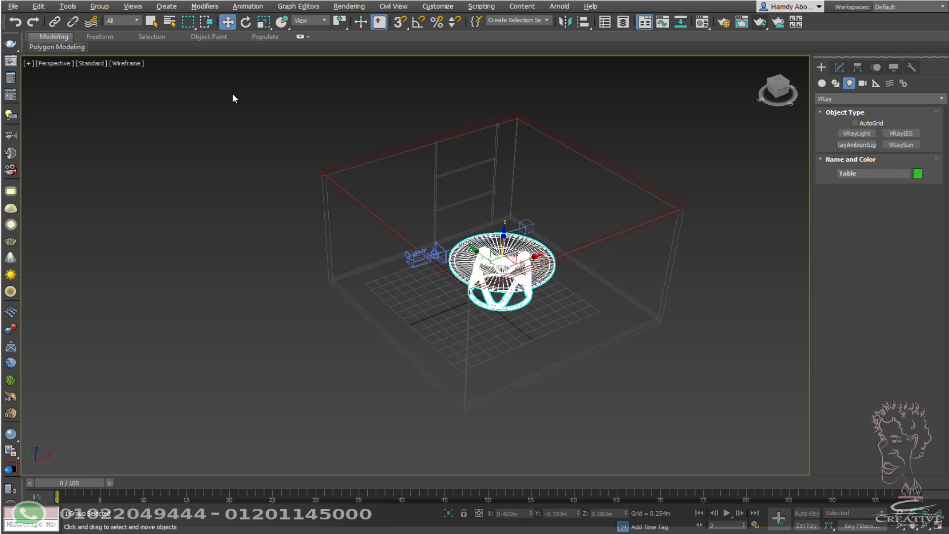
Step: Group the merged table parts under the name Group001
left_click(106, 11)
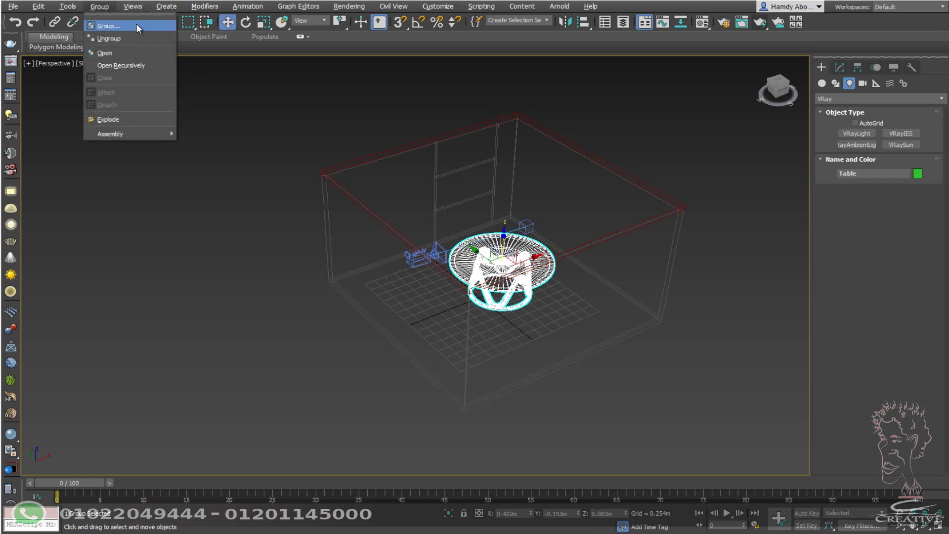
left_click(137, 25)
left_click(517, 283)
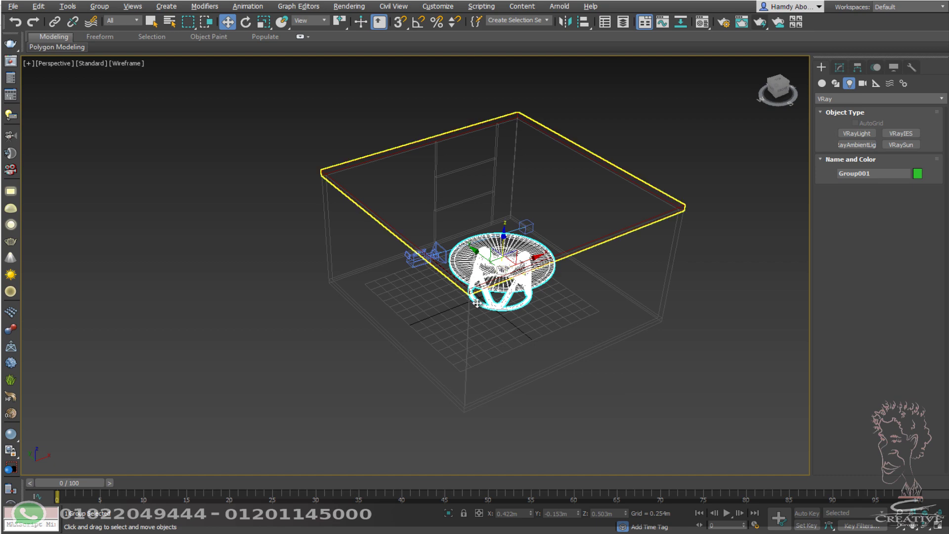
middle_click_drag(477, 302, 426, 292, "alt")
Step: Raise the table group and shift it right in Front view, then along Y in Top view
key("f")
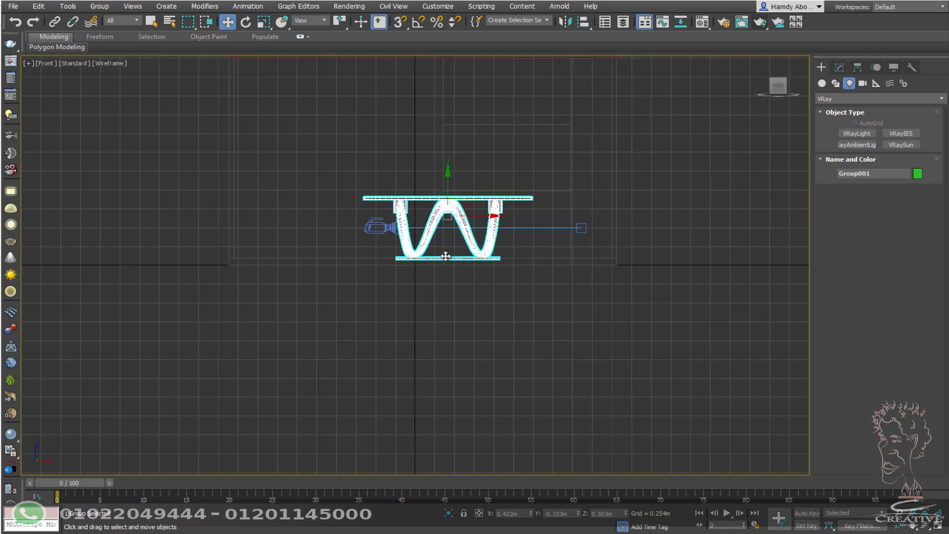
scroll(446, 255, "up", 4)
scroll(420, 221, "down", 1)
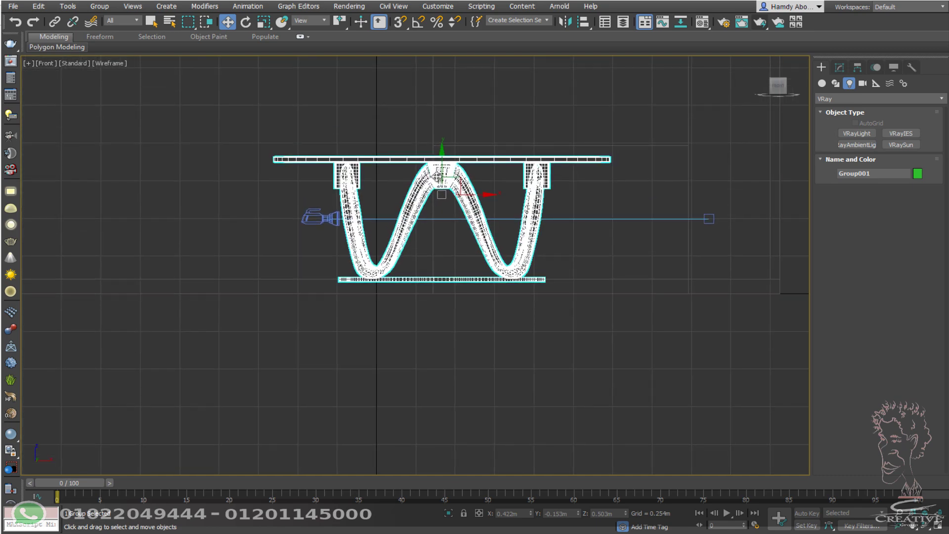
left_click_drag(437, 175, 438, 165)
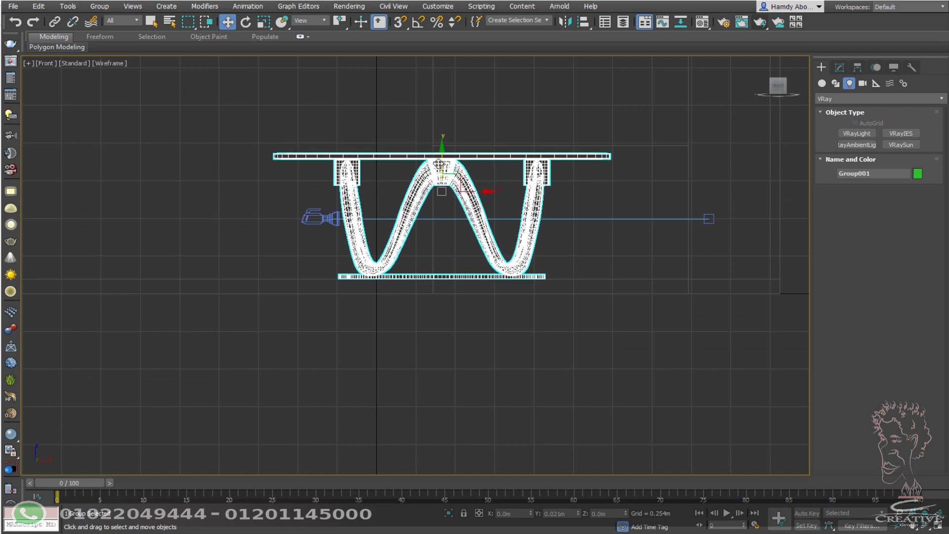
left_click_drag(484, 191, 637, 195)
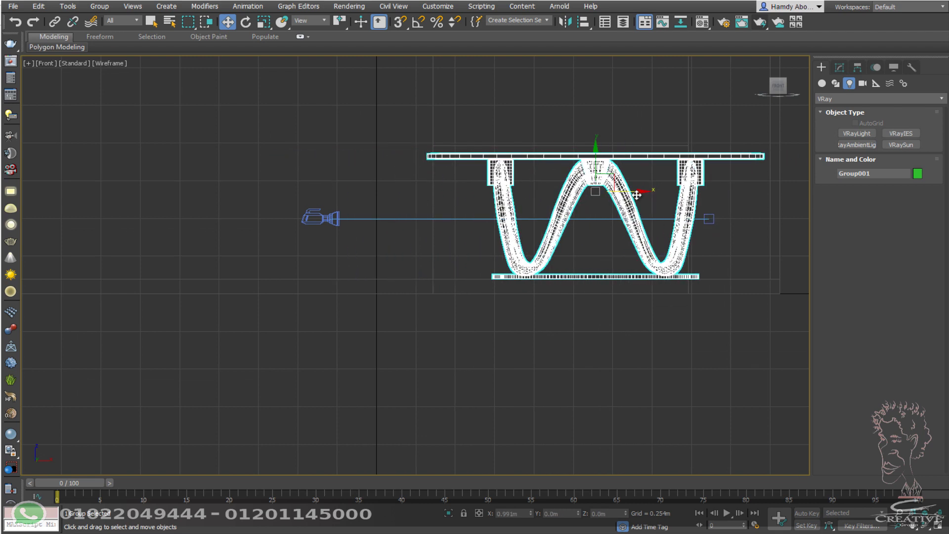
key("c")
key("t")
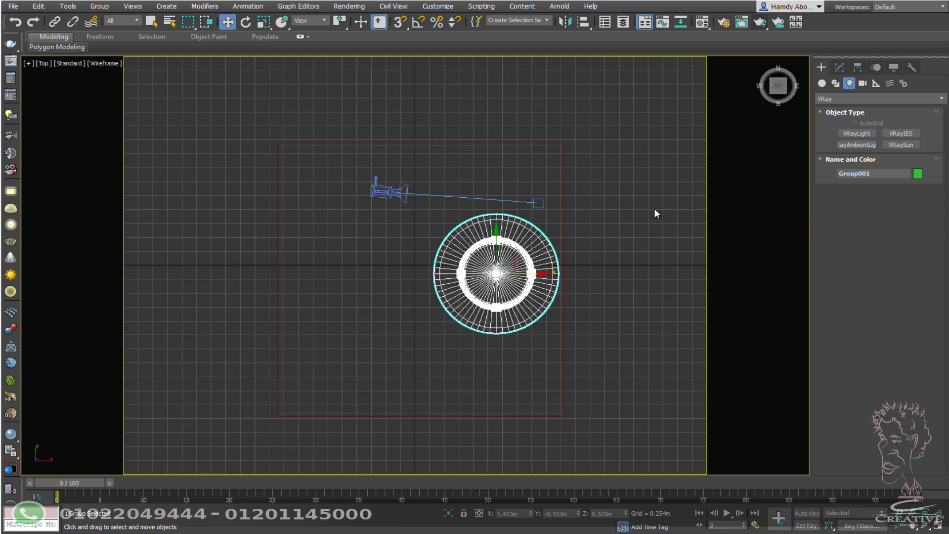
left_click_drag(487, 230, 496, 213)
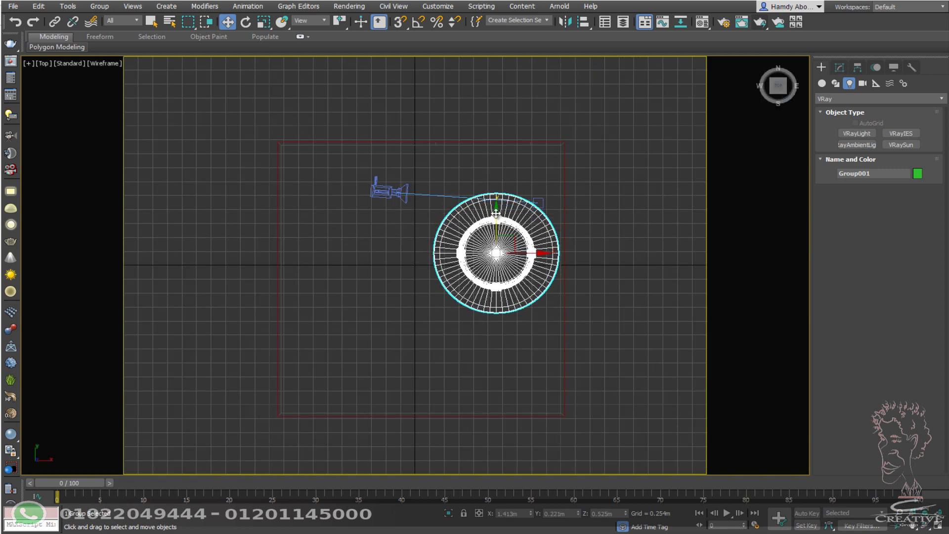
Step: Frame the table in the PhysCamera001 view with safe frame shown and render it in V-Ray
key("f")
key("c")
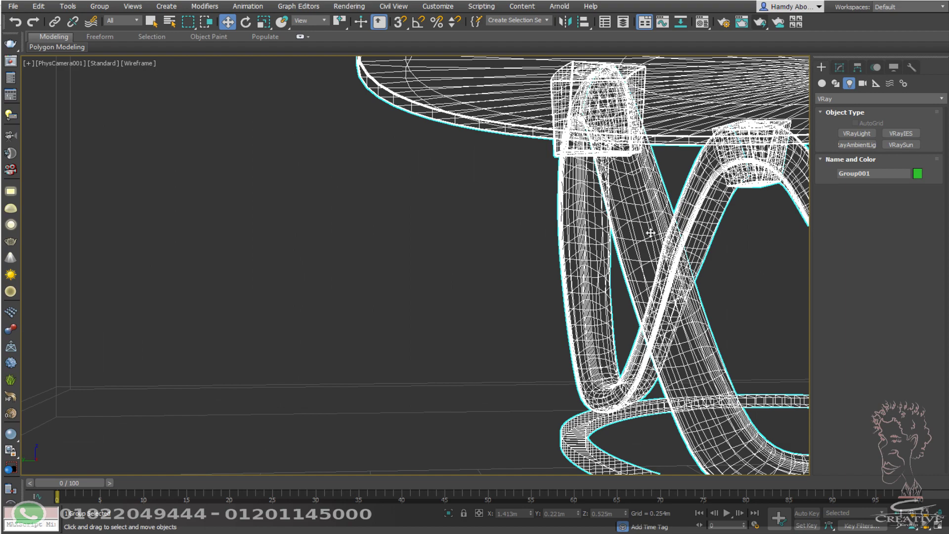
key("shift+f")
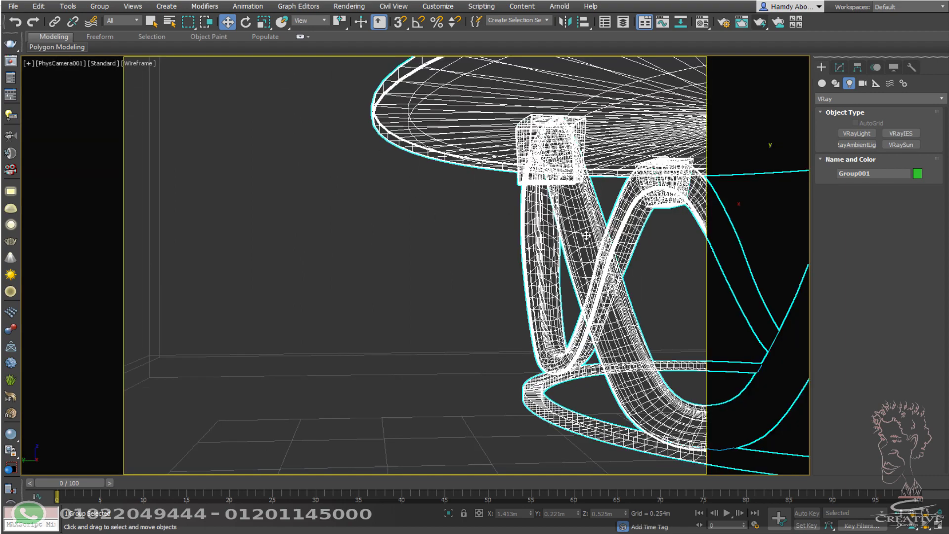
middle_click_drag(587, 237, 533, 250)
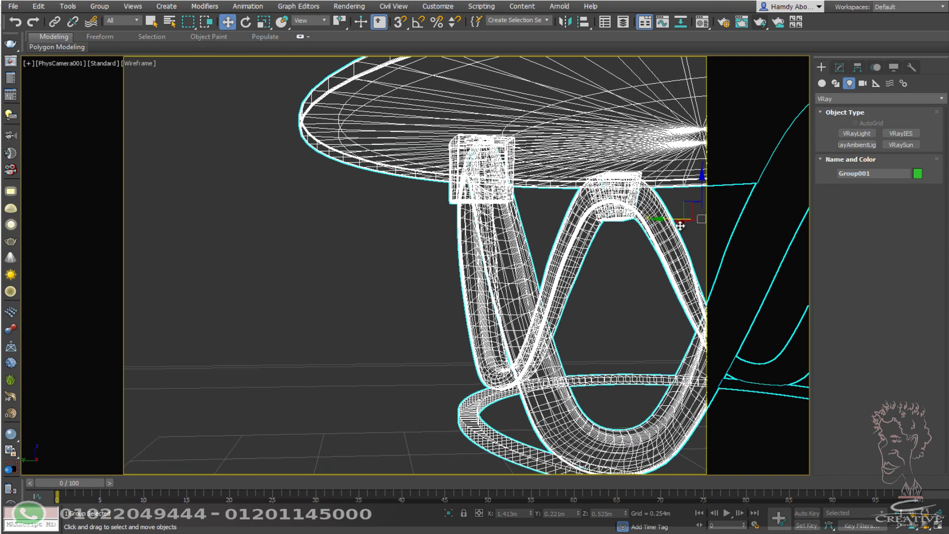
mouse_move(654, 216)
middle_mouse_down()
mouse_move(533, 227)
mouse_move(399, 194)
mouse_move(413, 196)
middle_mouse_up()
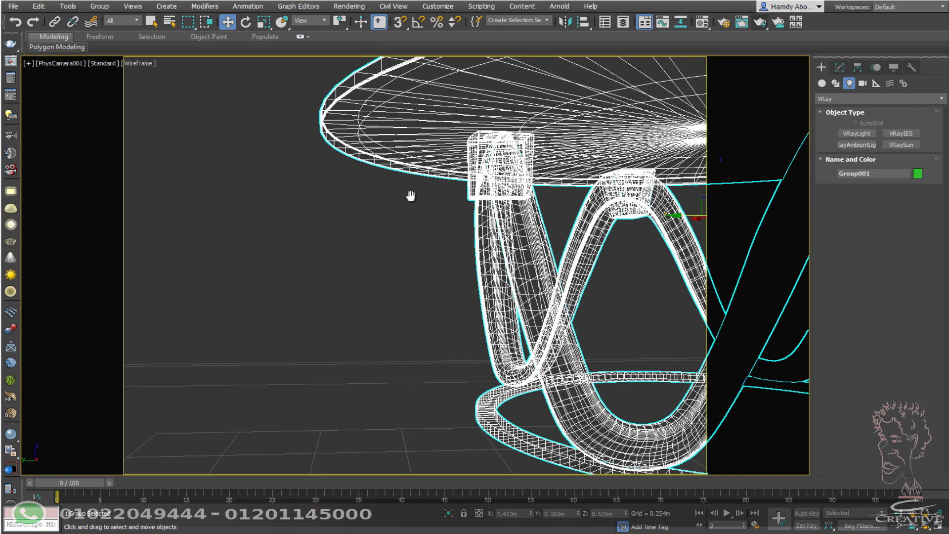
left_click(759, 22)
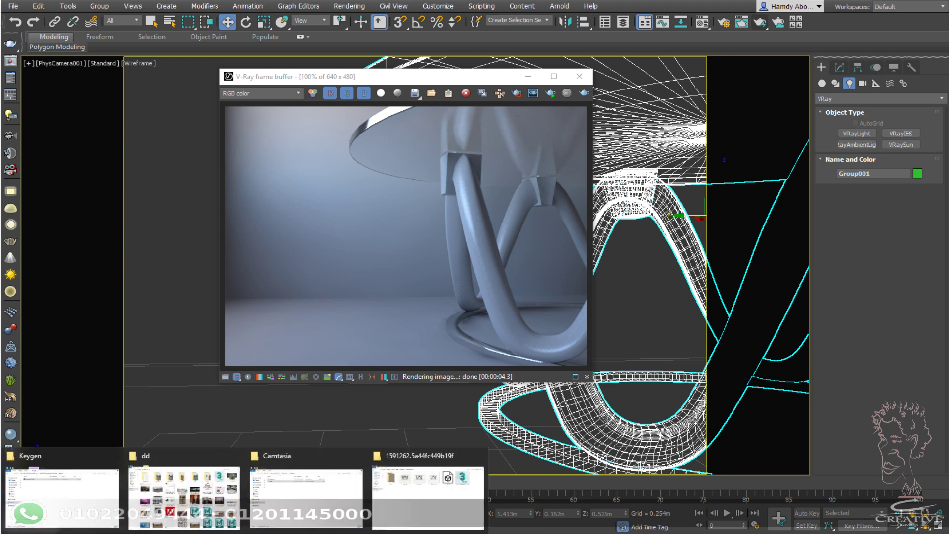
Step: Copy the Texture folder's path in File Explorer, then close the 3ds Max frame buffer
left_click(409, 509)
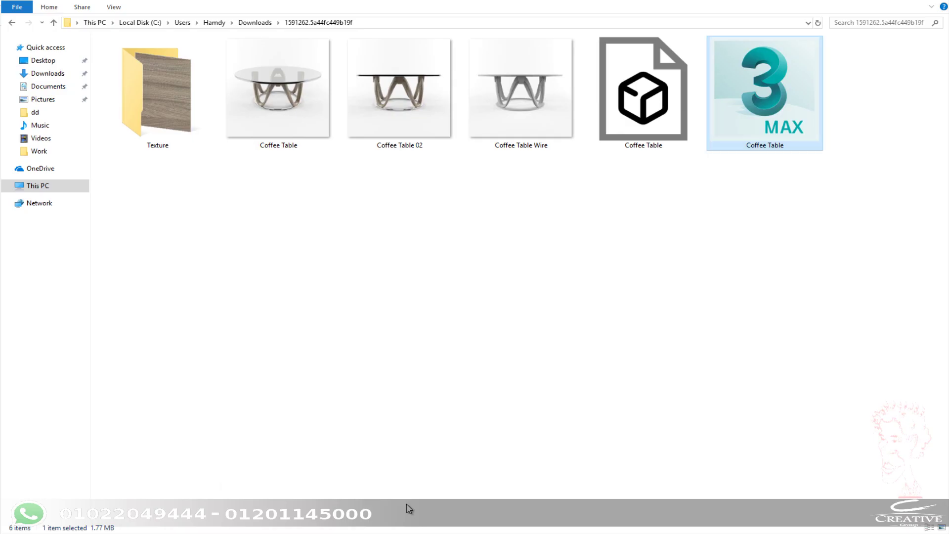
double_click(181, 127)
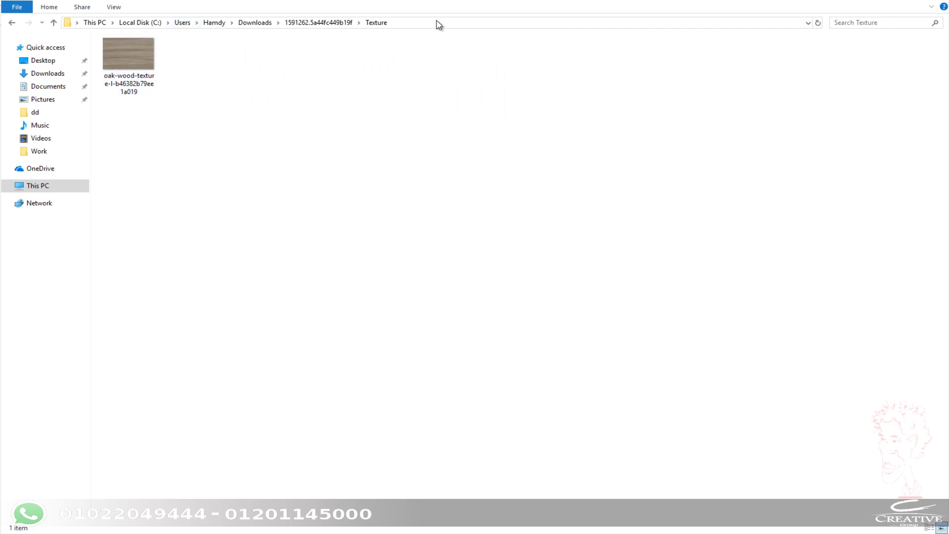
left_click(438, 23)
right_click(225, 23)
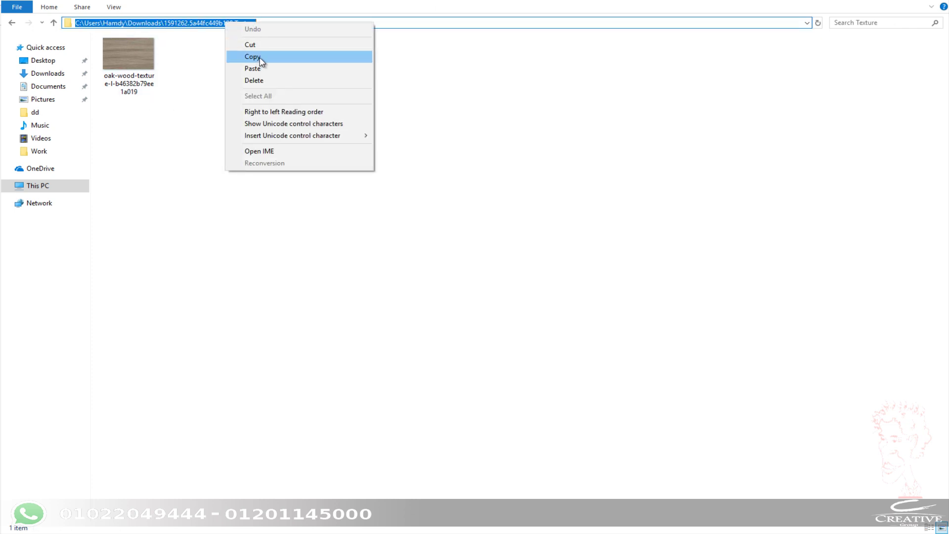
left_click(254, 57)
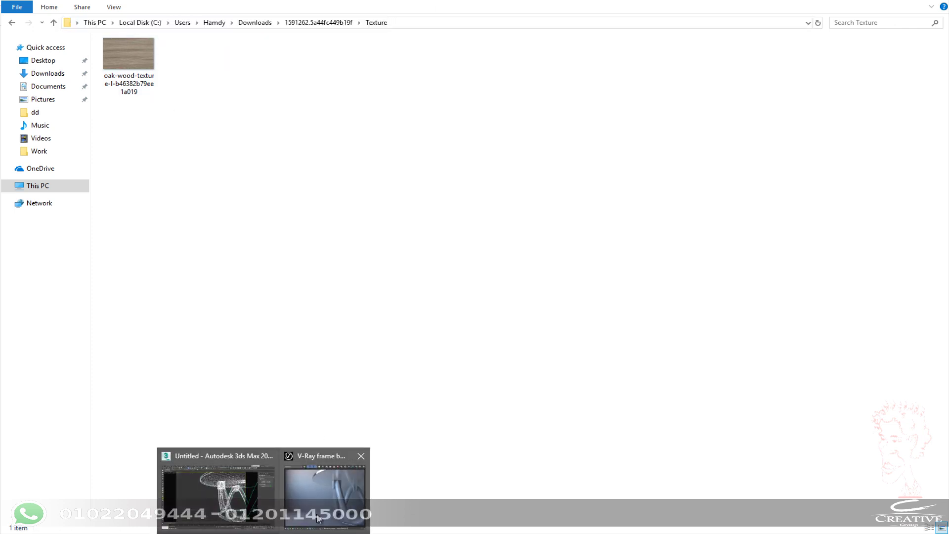
left_click(322, 482)
left_click(579, 76)
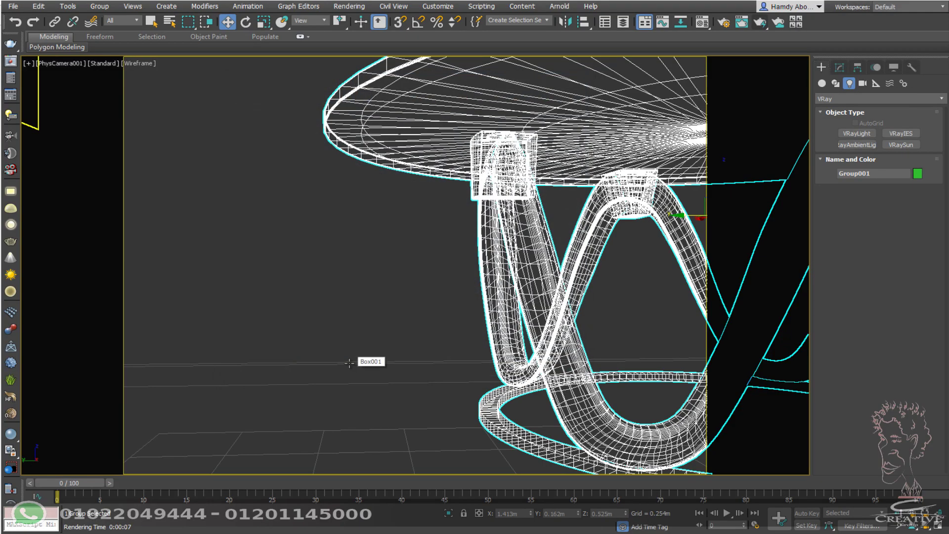
Step: Set the missing oak-wood map's path to the pasted Texture folder and re-render in V-Ray
left_click_drag(434, 142, 414, 144)
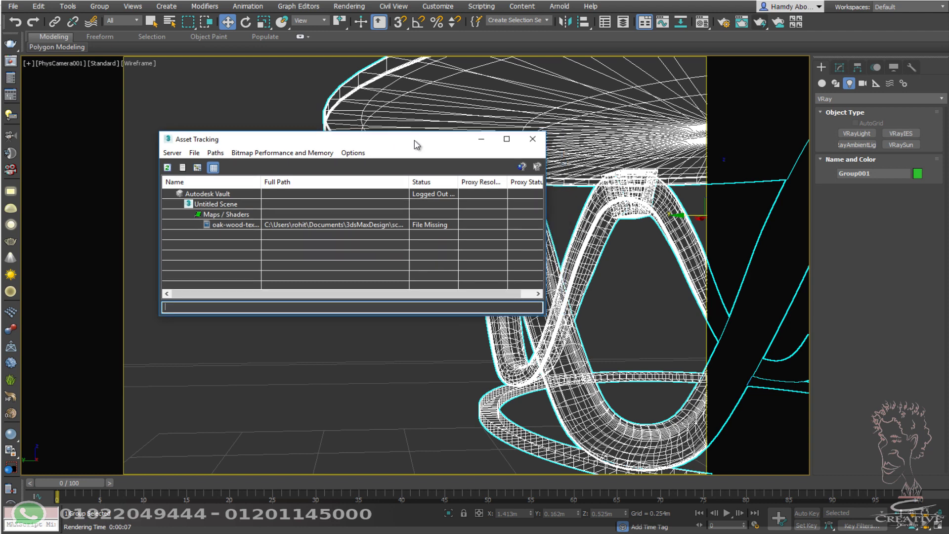
left_click(236, 225)
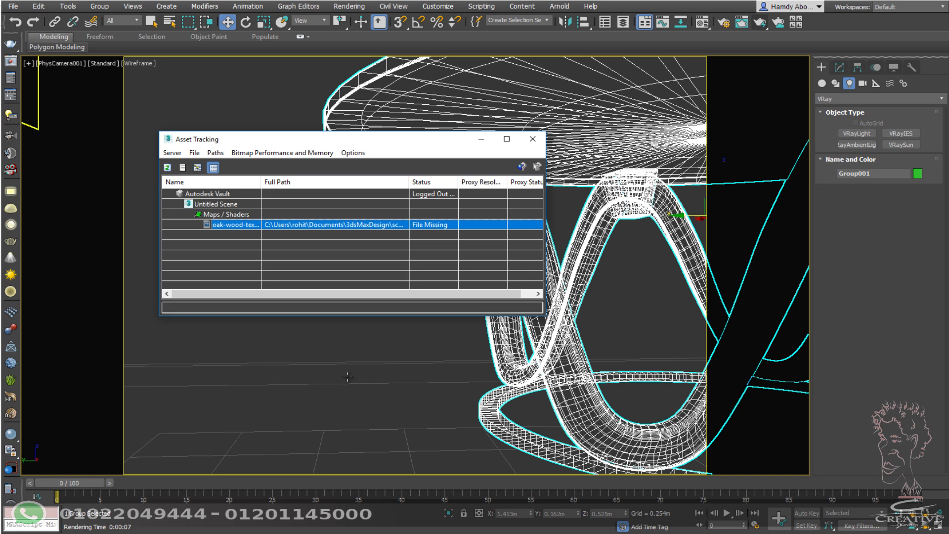
right_click(352, 224)
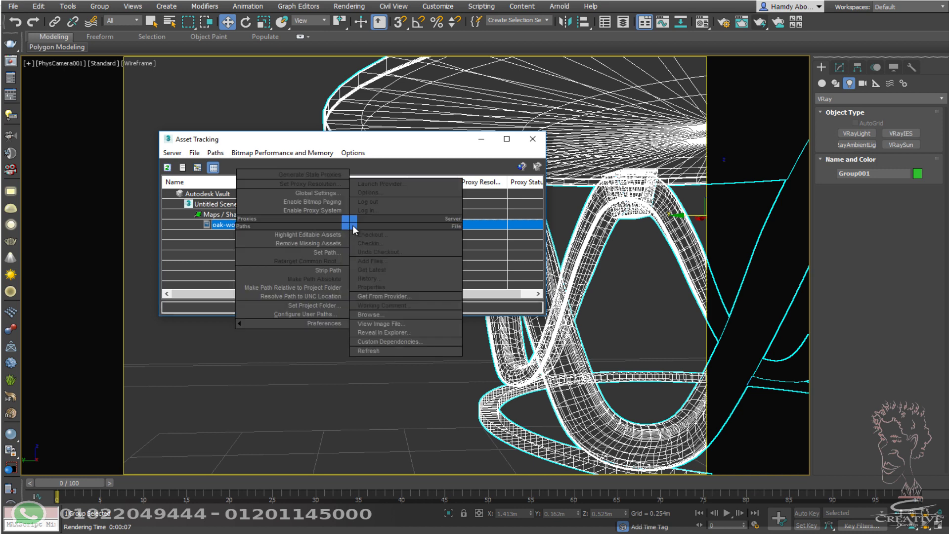
left_click(328, 253)
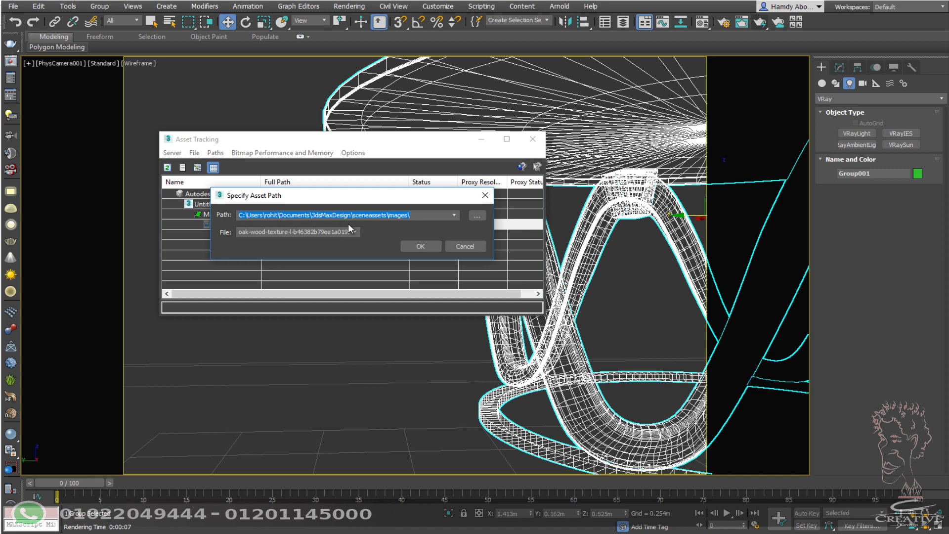
type("C:\\Users\\Hamdy\\Downloads\\1591262.5a44fc449b19f\\Texture")
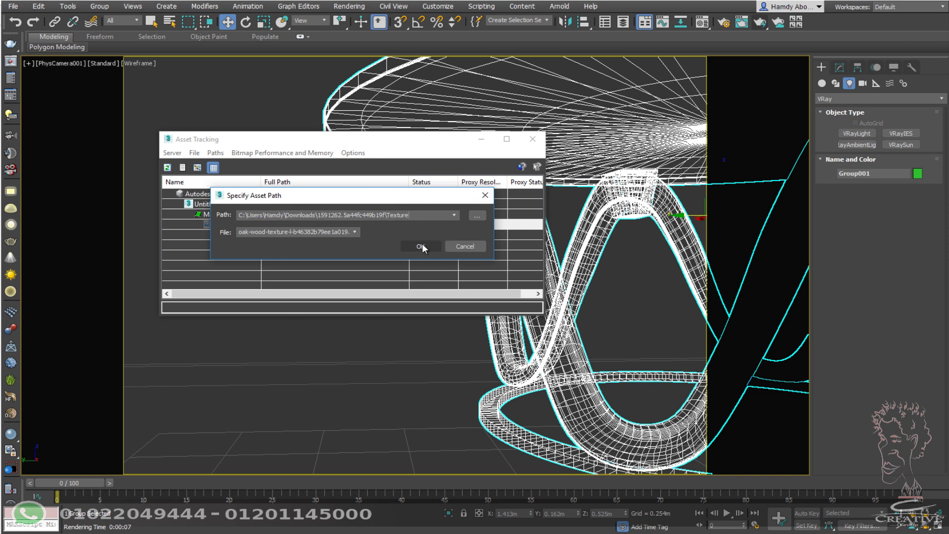
left_click(421, 246)
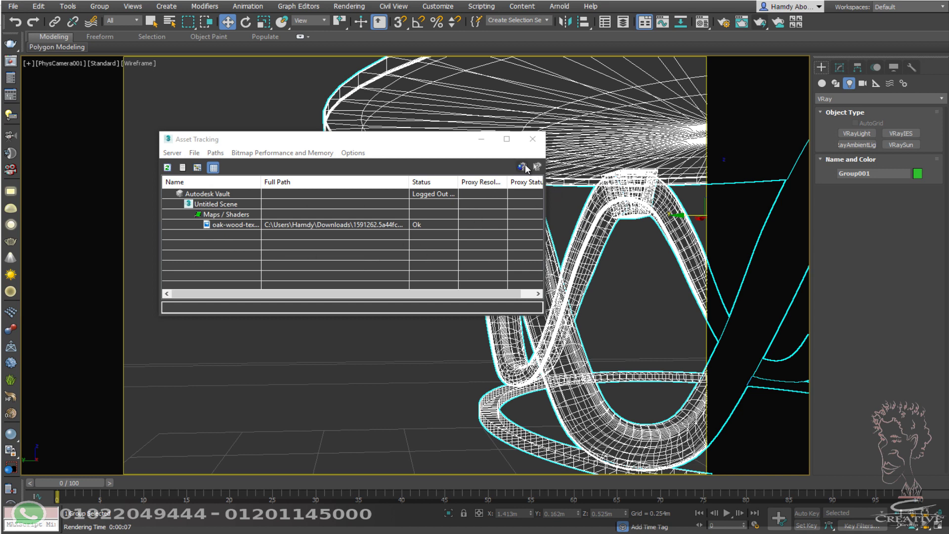
left_click(532, 139)
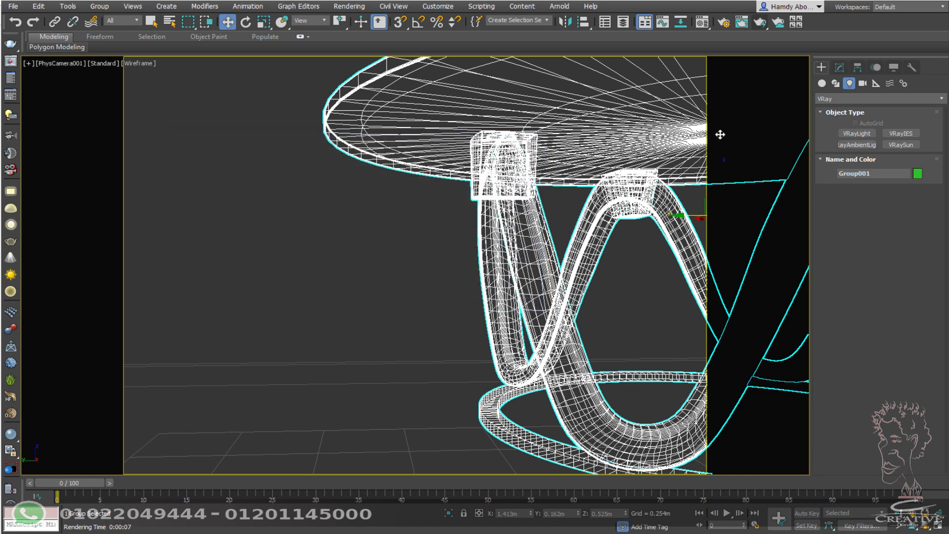
left_click(760, 24)
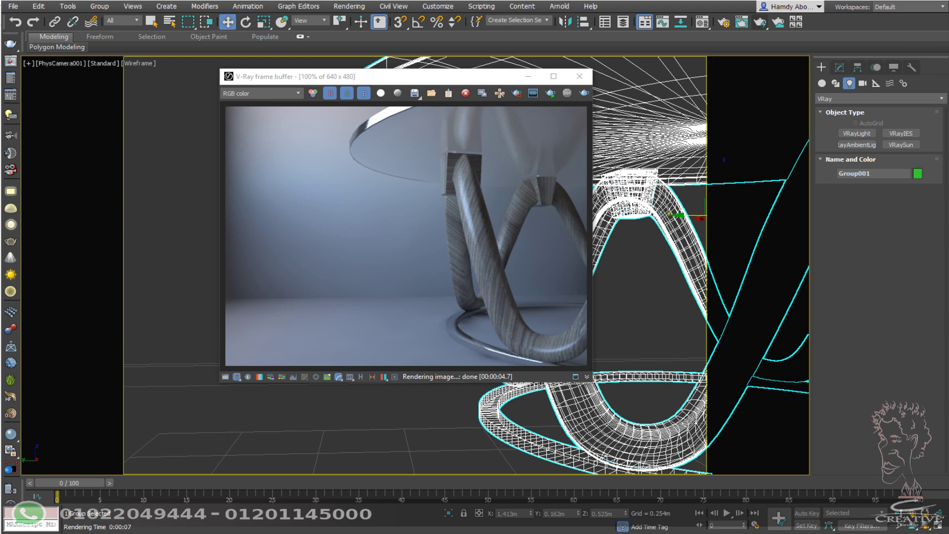
Step: Download the free OM Dining Chair Nat model from its 3dsky.org page in maximized Chrome
key("alt+Tab")
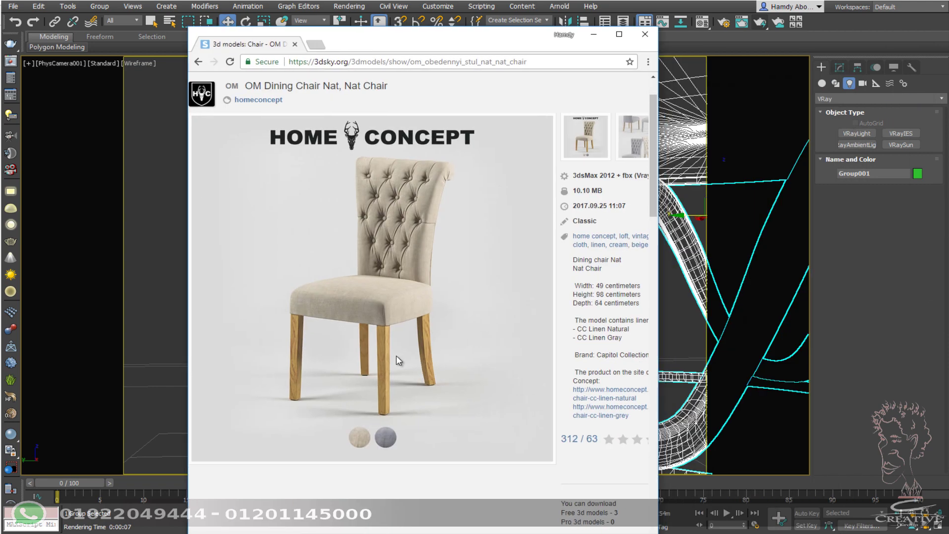
scroll(470, 366, "down", 1)
double_click(488, 44)
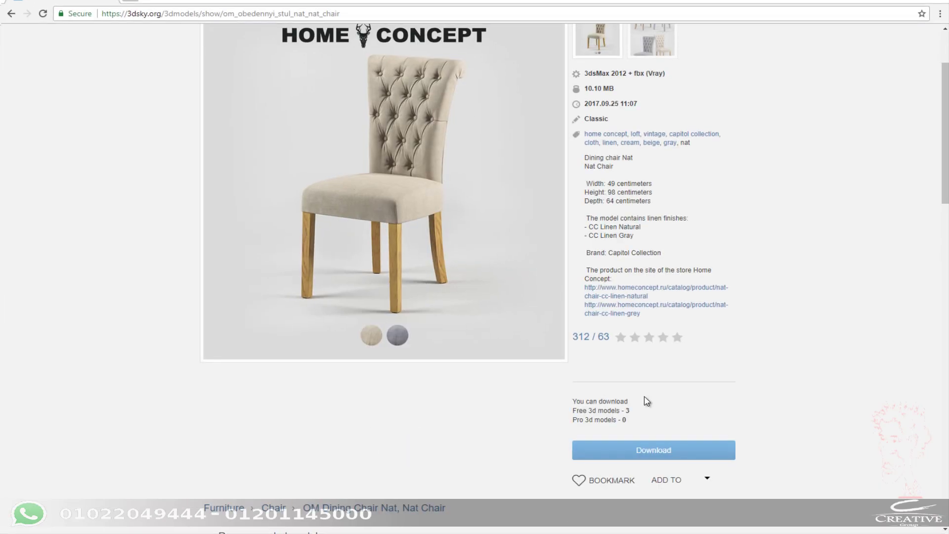
left_click(648, 450)
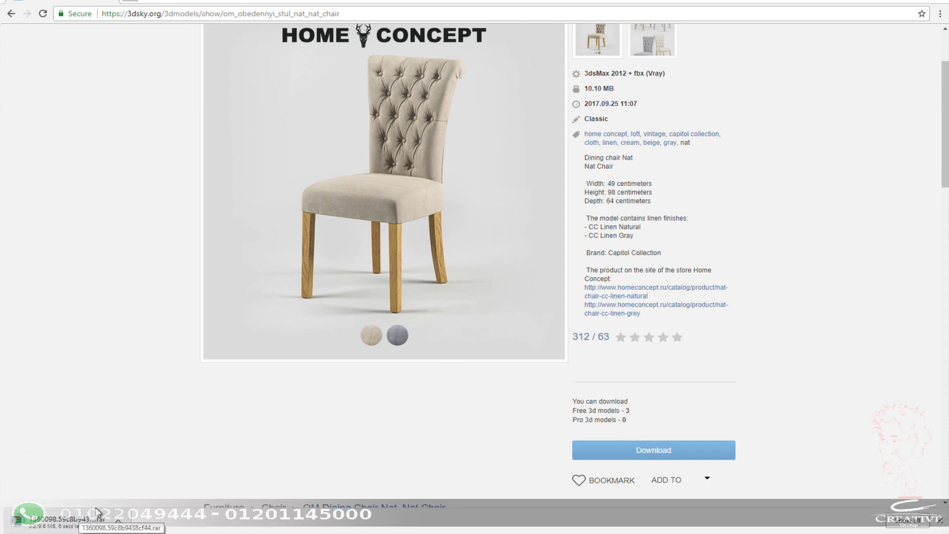
scroll(154, 455, "up", 1)
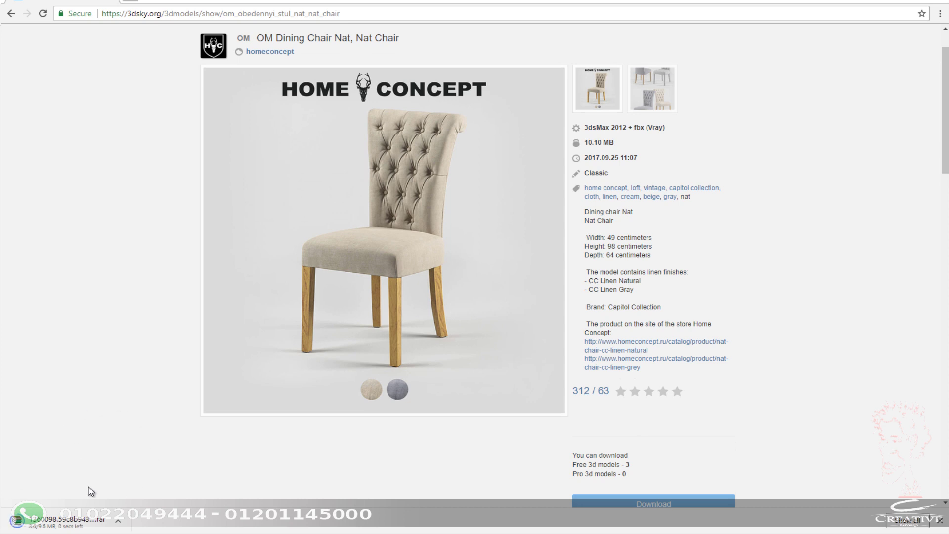
right_click(74, 520)
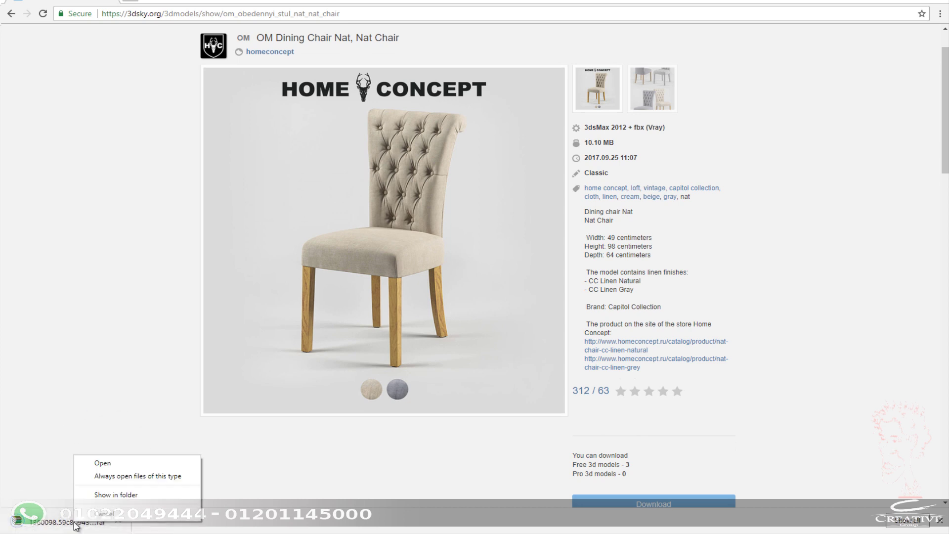
Step: Extract the chair archive to its own folder and drag its .max scene onto 3ds Max
left_click(136, 496)
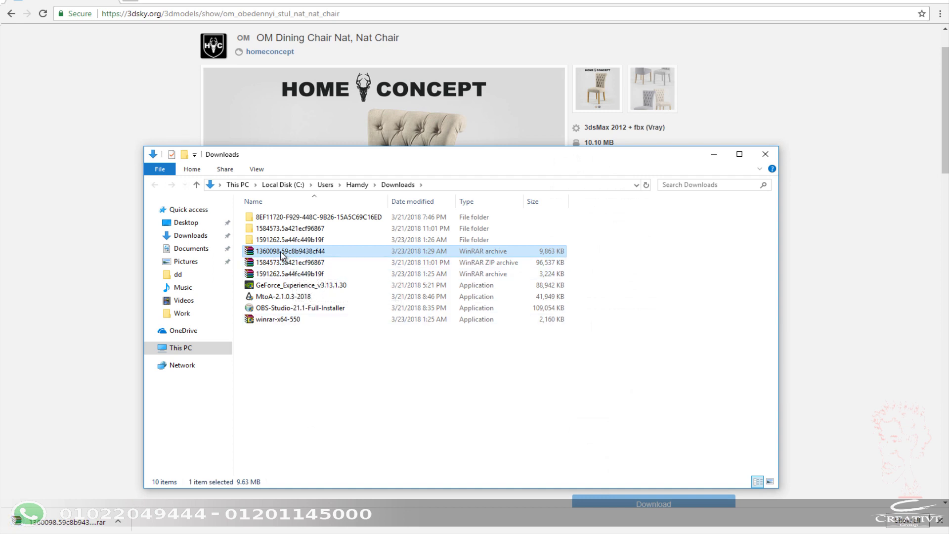
right_click(282, 255)
left_click(320, 308)
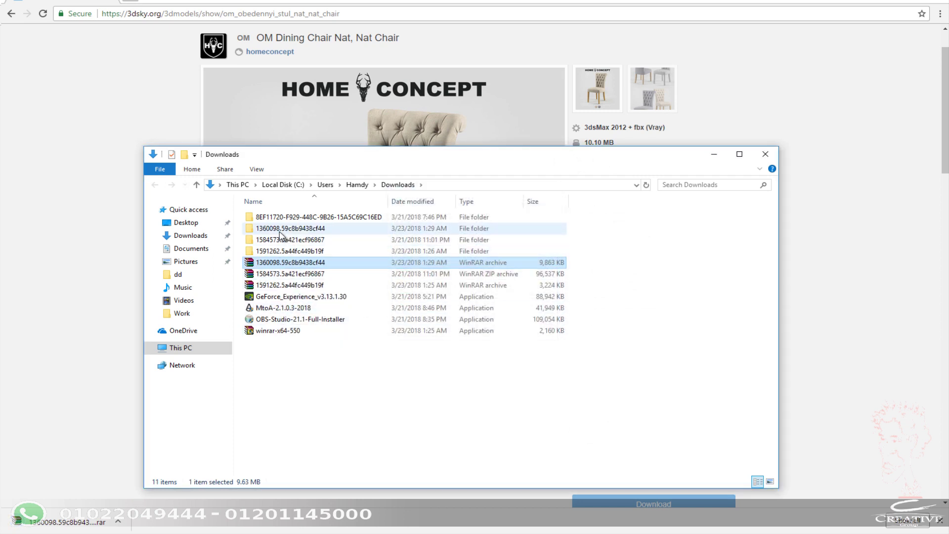
double_click(280, 231)
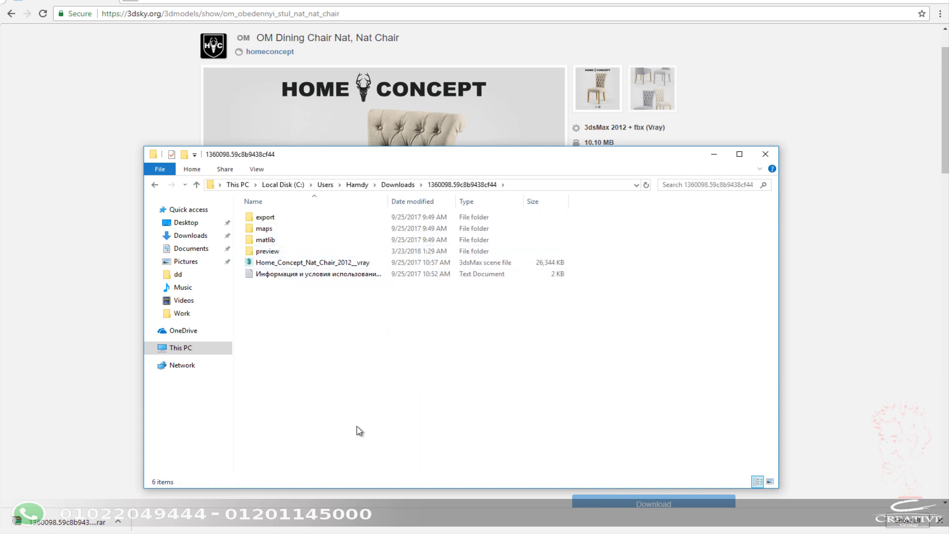
left_click(338, 262)
mouse_move(277, 261)
left_mouse_down()
mouse_move(267, 523)
mouse_move(267, 444)
mouse_move(236, 432)
left_mouse_up()
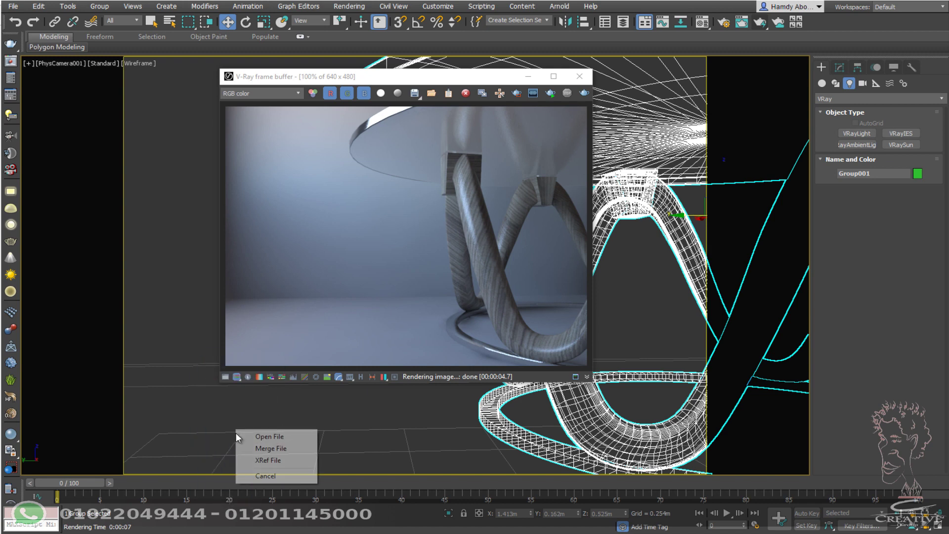
Step: Merge the chair scene into the room and group its parts as Group002
left_click(265, 446)
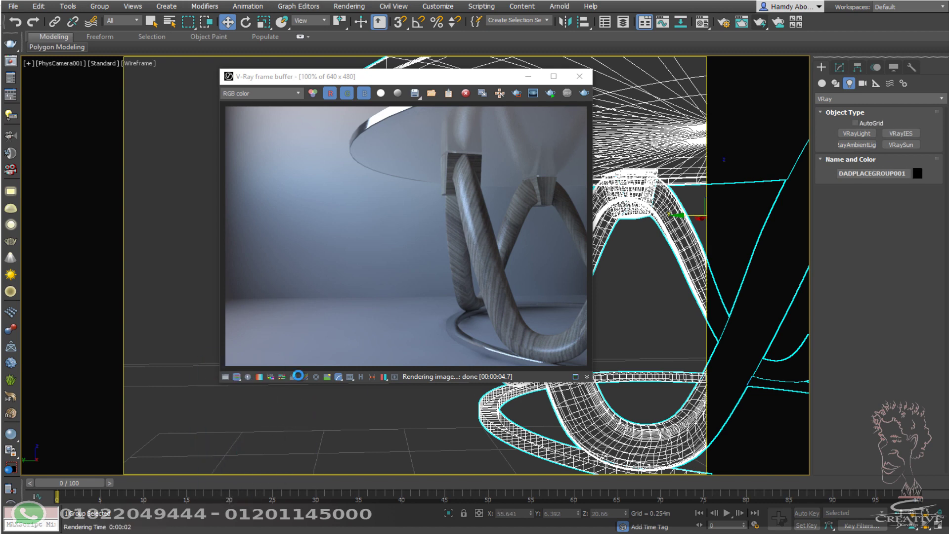
left_click(238, 440)
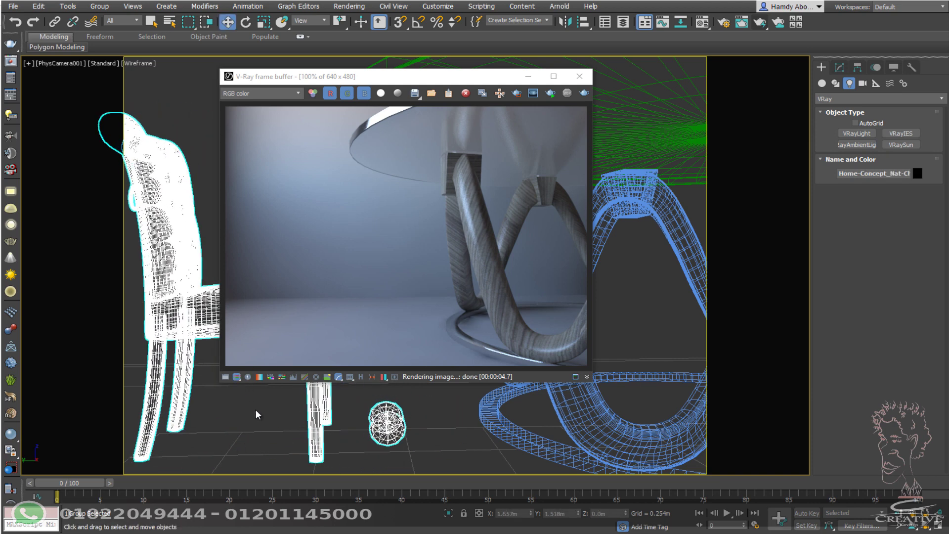
left_click(99, 6)
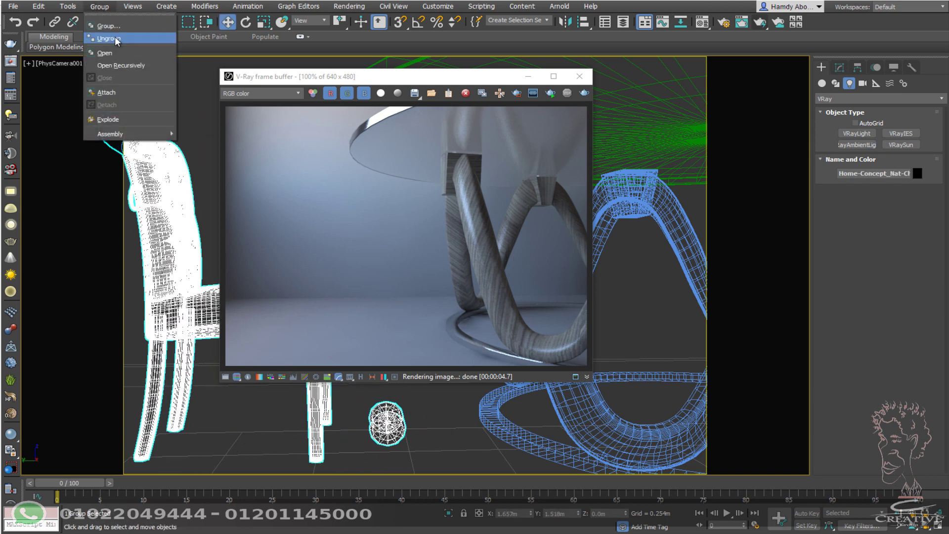
left_click(108, 26)
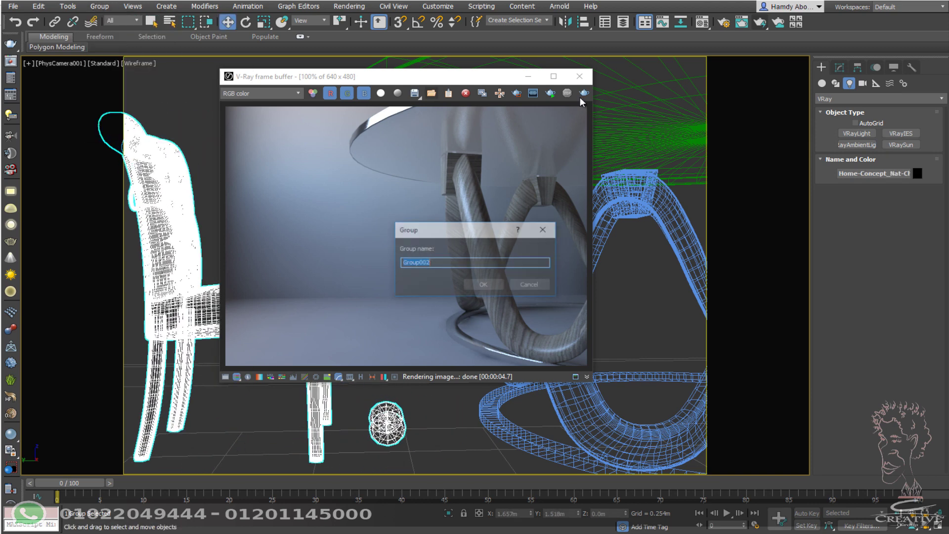
left_click(485, 283)
Step: Close the render window and lift the chair group upward, inspecting it in edged shaded view
left_click(581, 78)
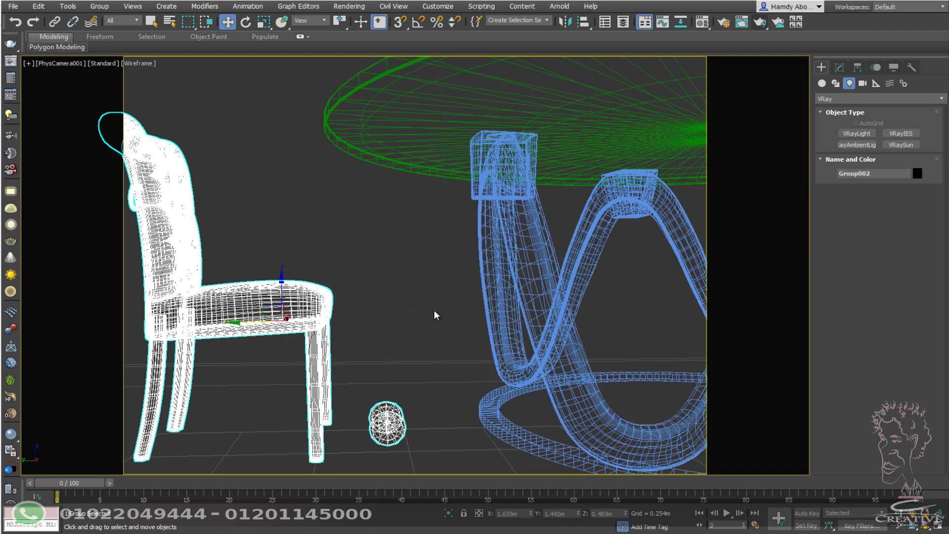
key("p")
middle_click_drag(434, 313, 561, 273, "alt")
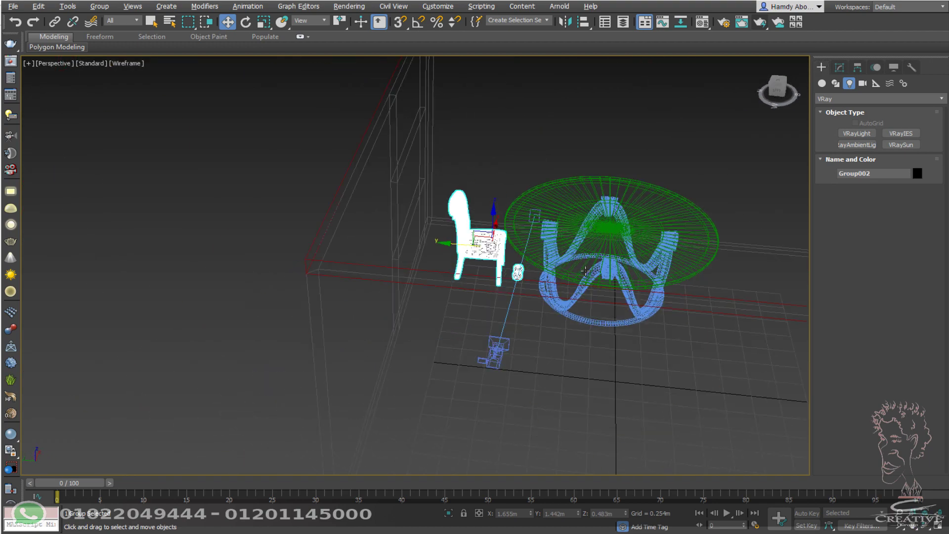
scroll(561, 273, "up", 2)
scroll(519, 275, "up", 4)
scroll(519, 275, "up", 3)
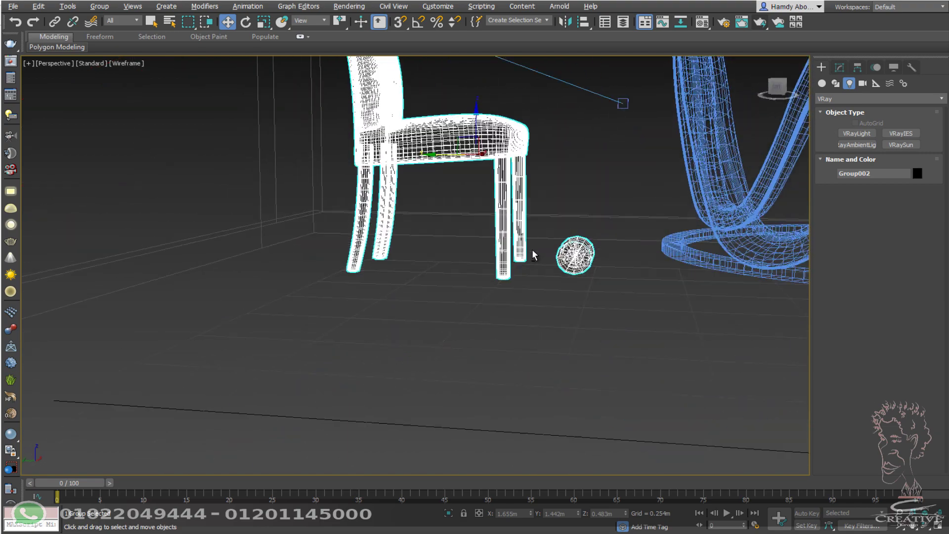
scroll(553, 280, "up", 2)
middle_click_drag(553, 279, 494, 203, "alt")
key("F3")
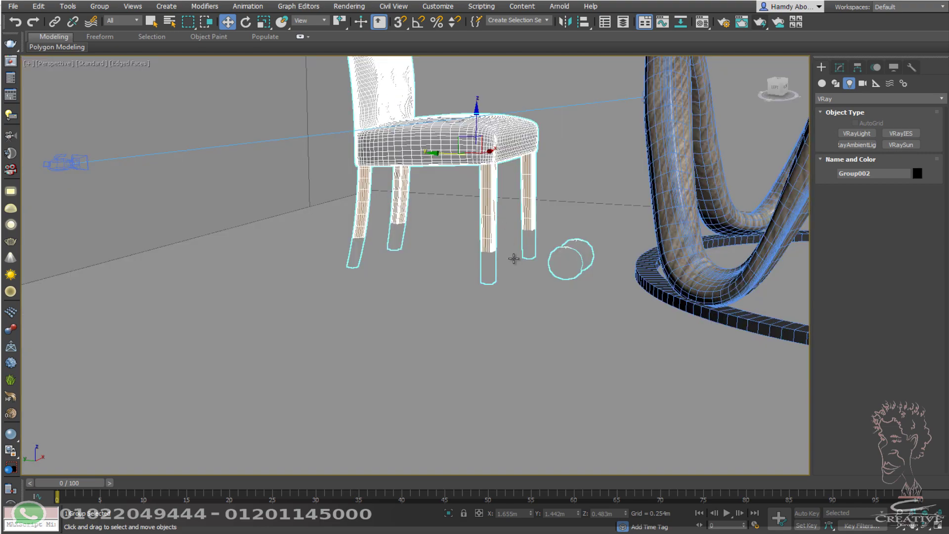
mouse_move(512, 258)
middle_mouse_down("alt")
mouse_move(530, 271)
mouse_move(474, 109)
middle_mouse_up("alt")
left_click_drag(475, 109, 475, 84)
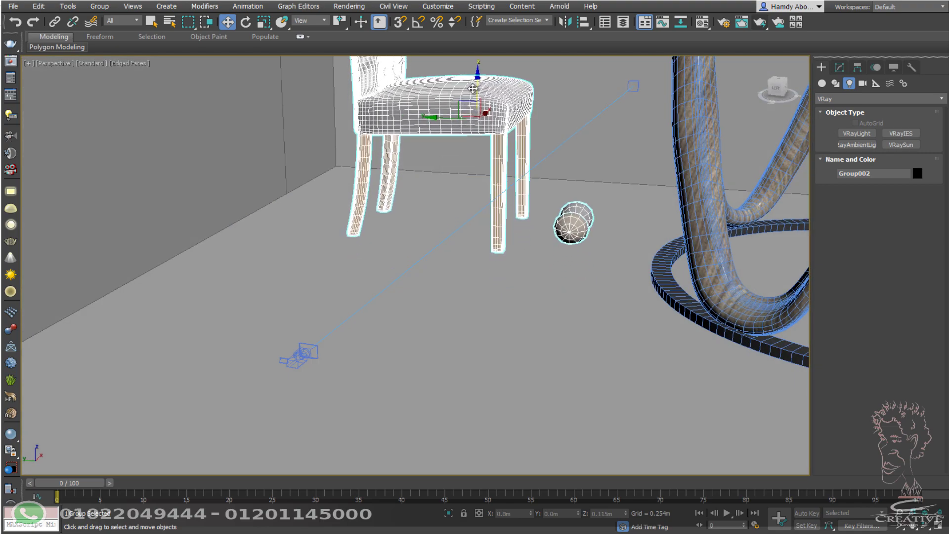
middle_click_drag(597, 181, 572, 212, "alt")
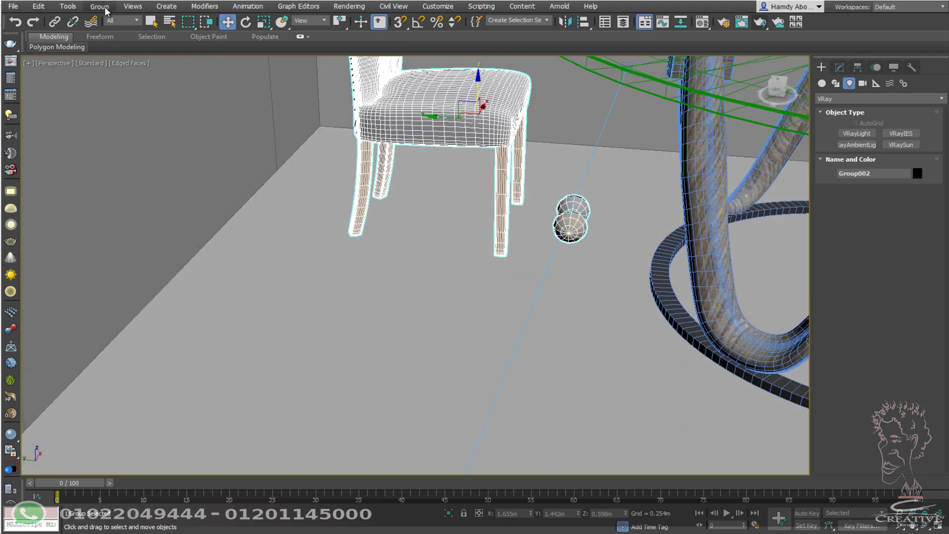
Step: Open the chair group and its nested group, and delete the stray spheres
left_click(100, 6)
left_click(105, 53)
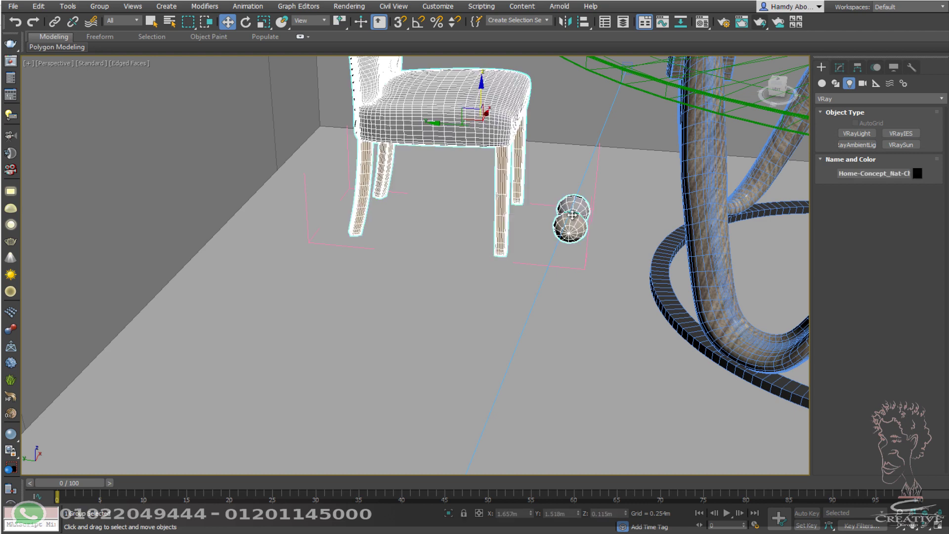
scroll(559, 192, "up", 1)
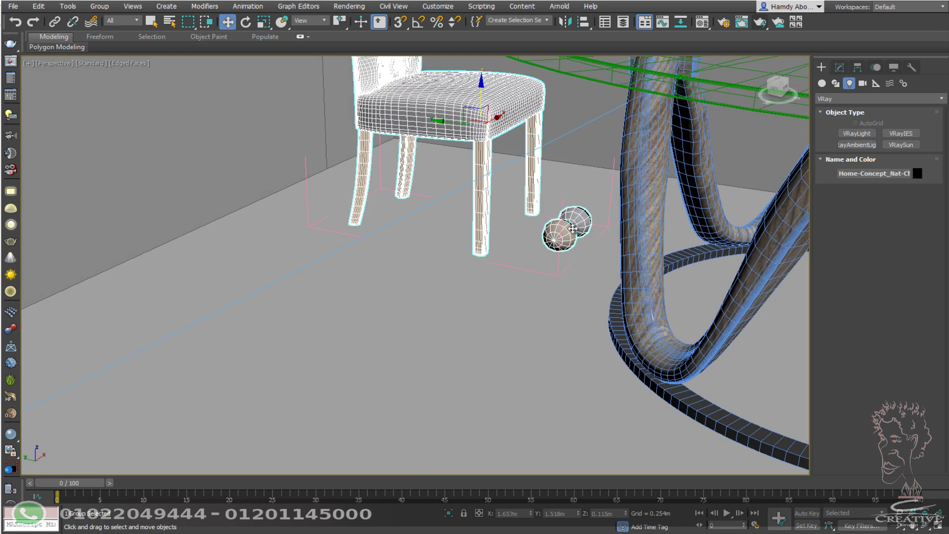
scroll(559, 191, "up", 5)
left_click(838, 67)
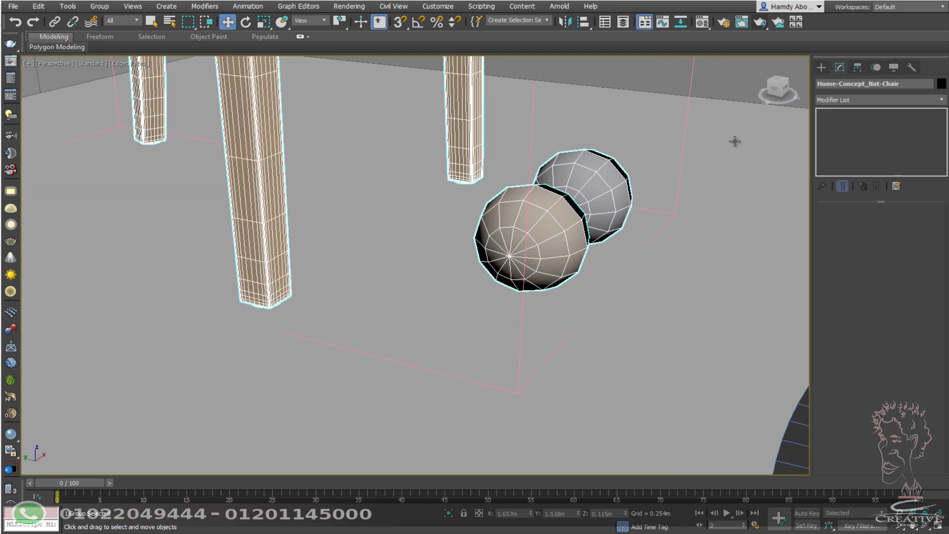
middle_click_drag(734, 142, 385, 120, "alt")
left_click(99, 6)
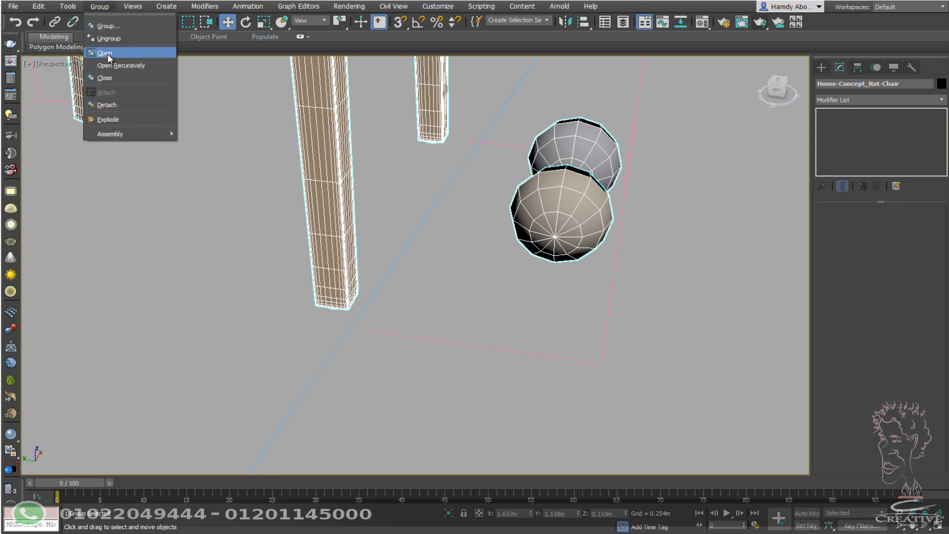
left_click(571, 203)
key("Delete")
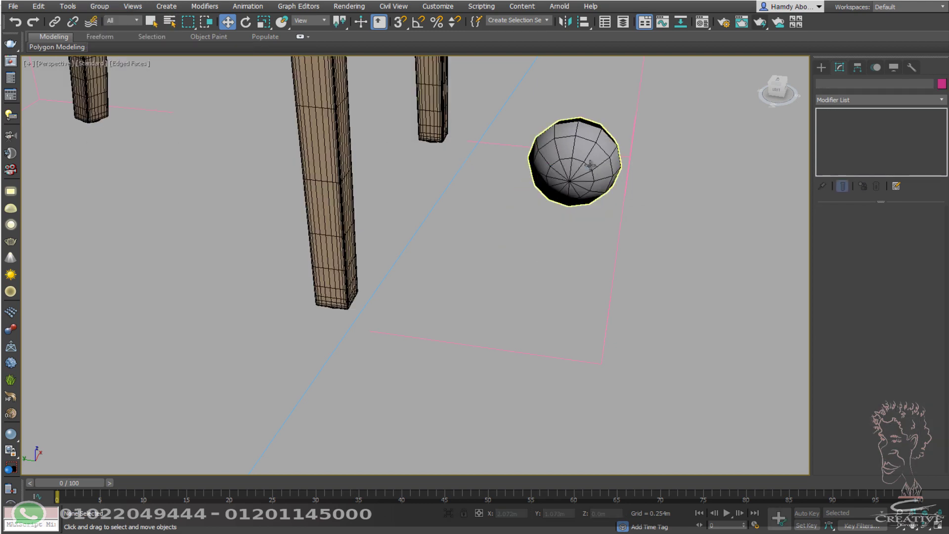
key("ctrl+z")
key("Delete")
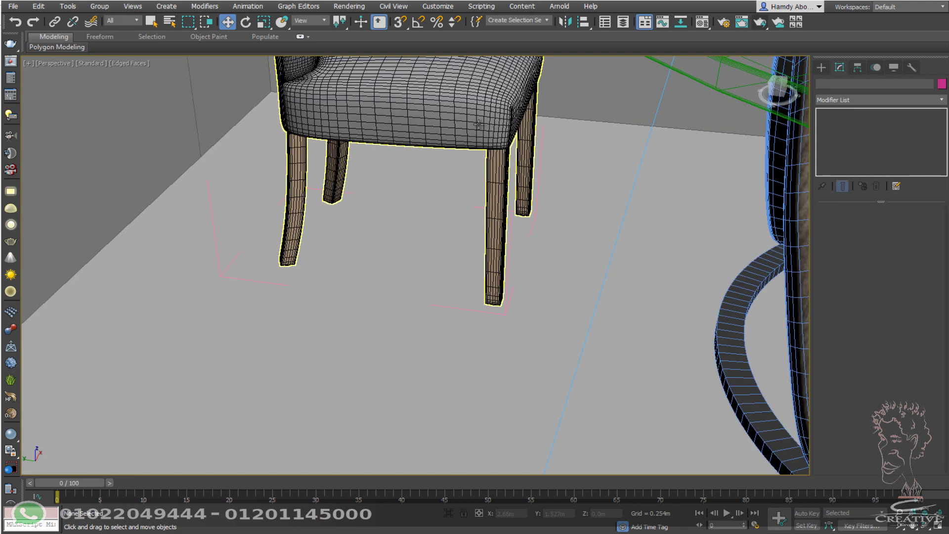
Step: Select the chair and close the group so it acts as one object
left_click(553, 233)
mouse_move(593, 237)
middle_mouse_down("alt")
mouse_move(542, 199)
mouse_move(494, 213)
middle_mouse_up("alt")
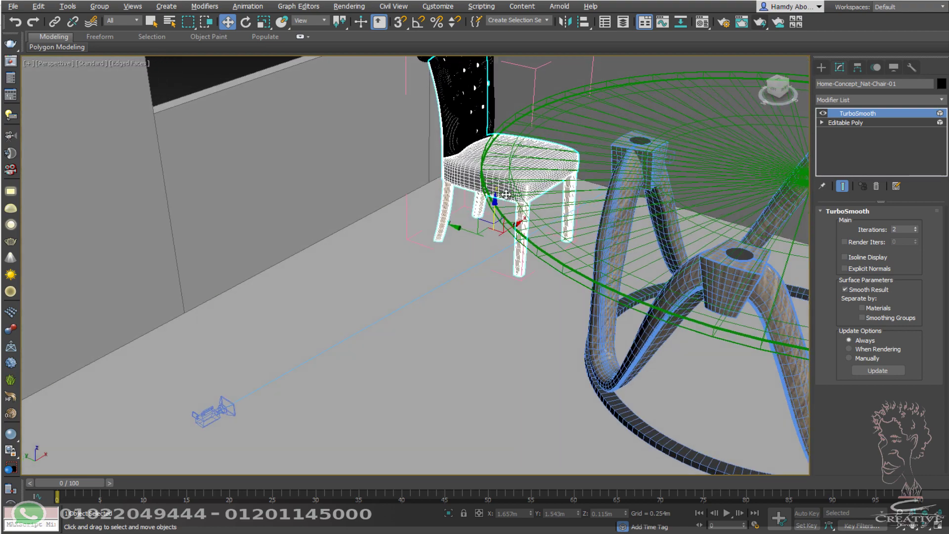
left_click(99, 5)
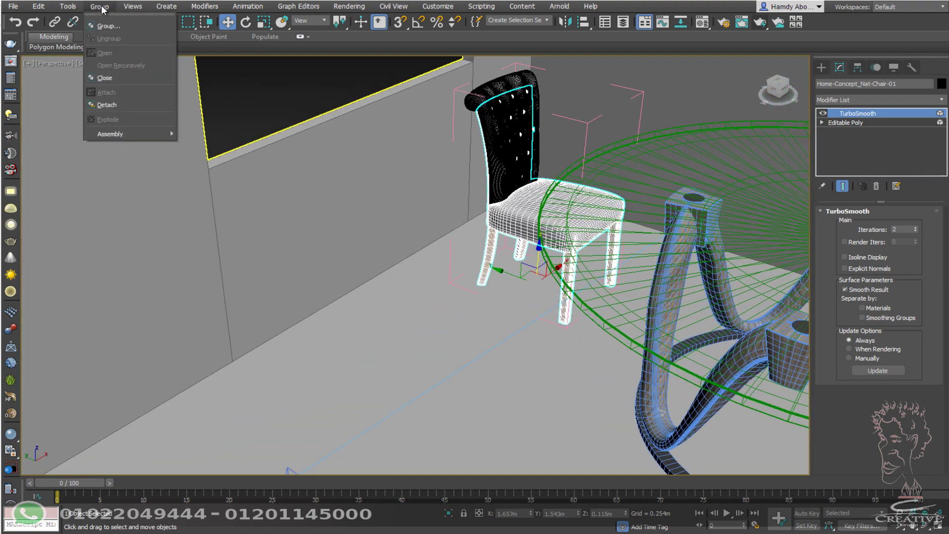
left_click(106, 77)
middle_click_drag(562, 227, 567, 206, "alt")
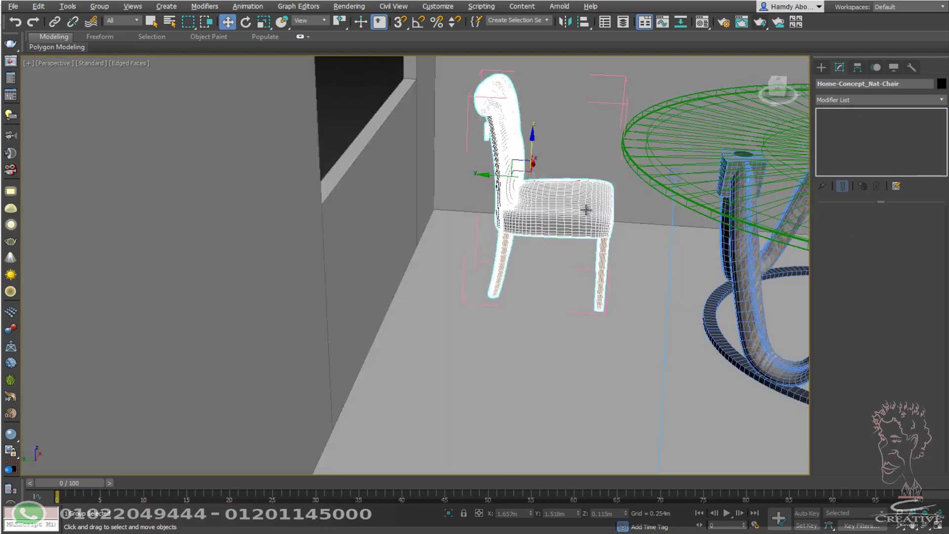
Step: In the PhysCamera001 view, rotate the chair about 26 degrees and scale it up uniformly
key("f")
key("c")
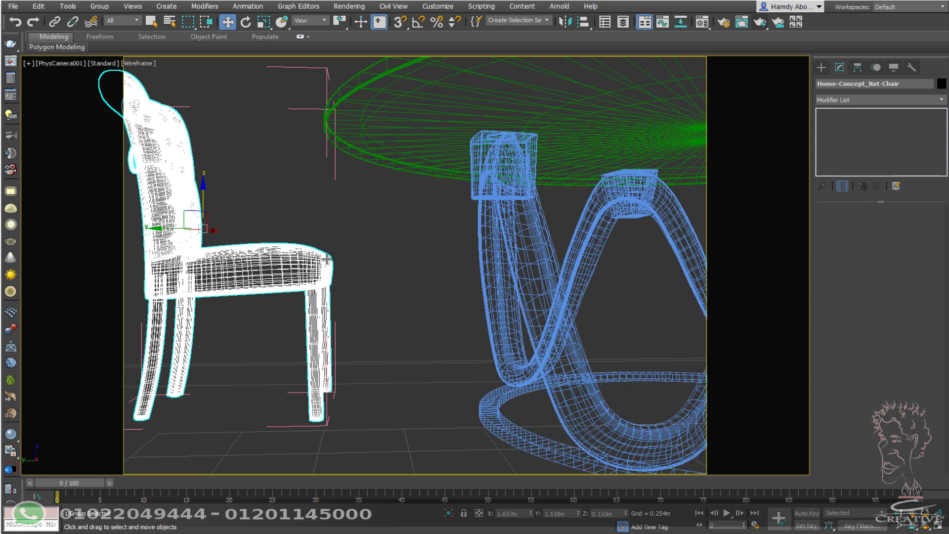
key("r")
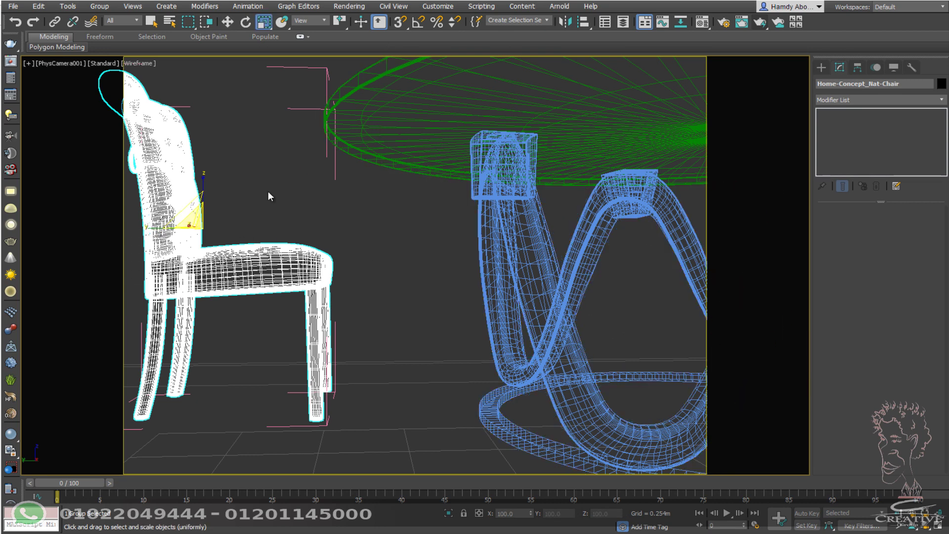
key("e")
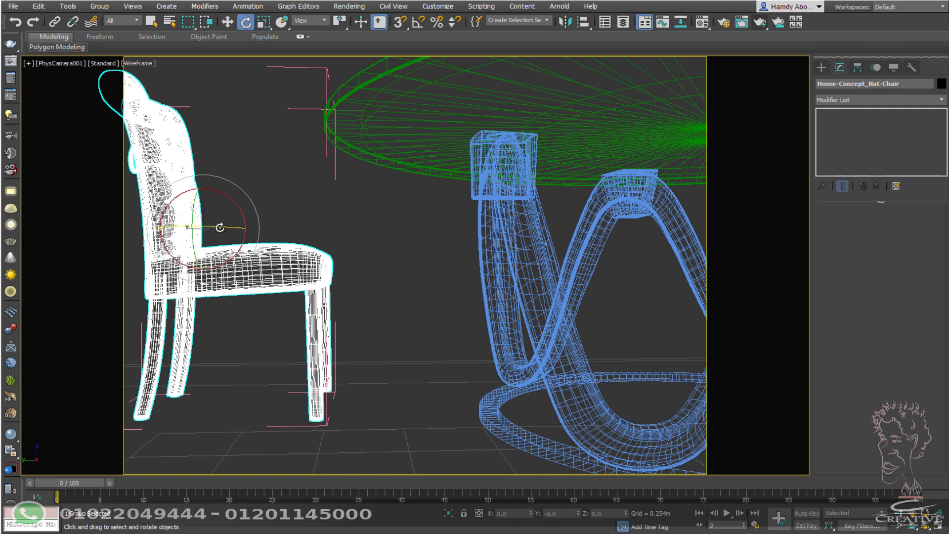
left_click_drag(223, 228, 218, 257)
key("r")
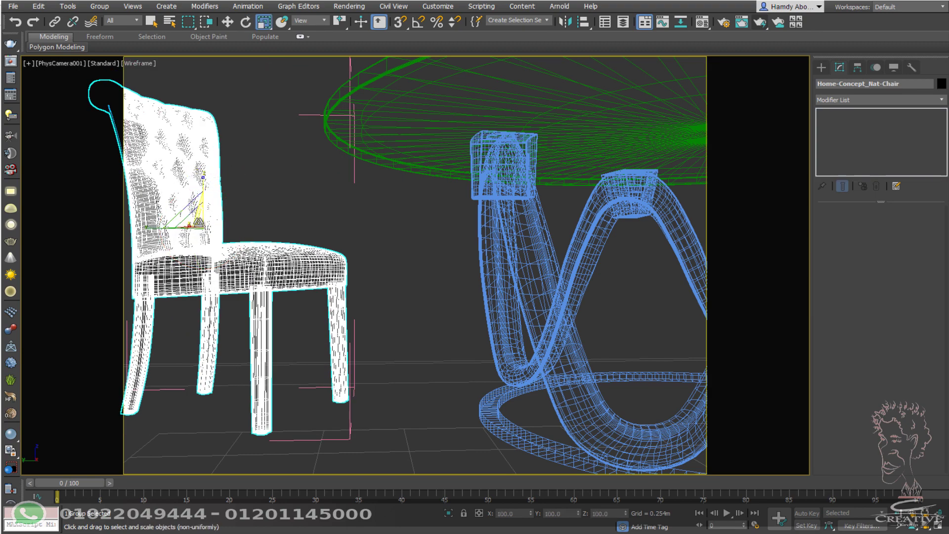
left_click_drag(198, 222, 202, 122)
Step: In shaded view, raise the chair slightly and slide it sideways beside the table
key("w")
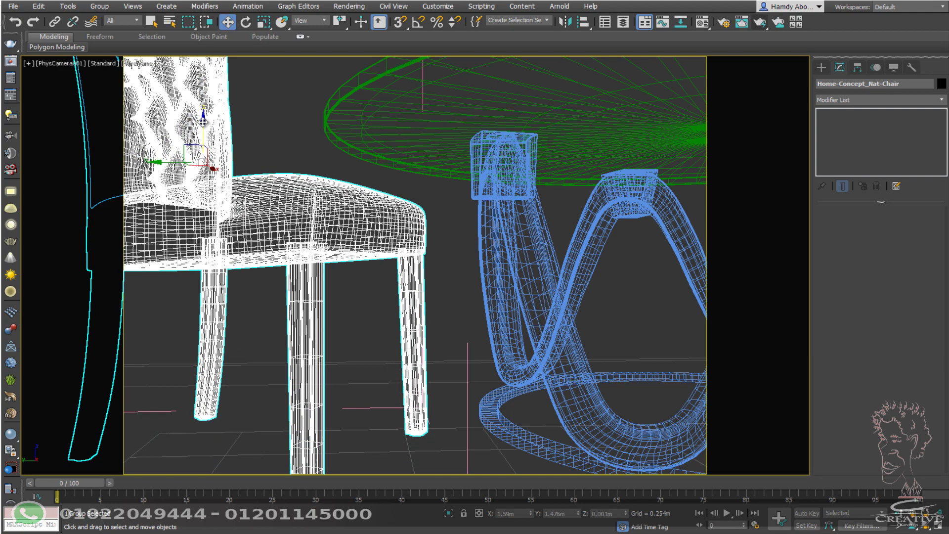
key("F3")
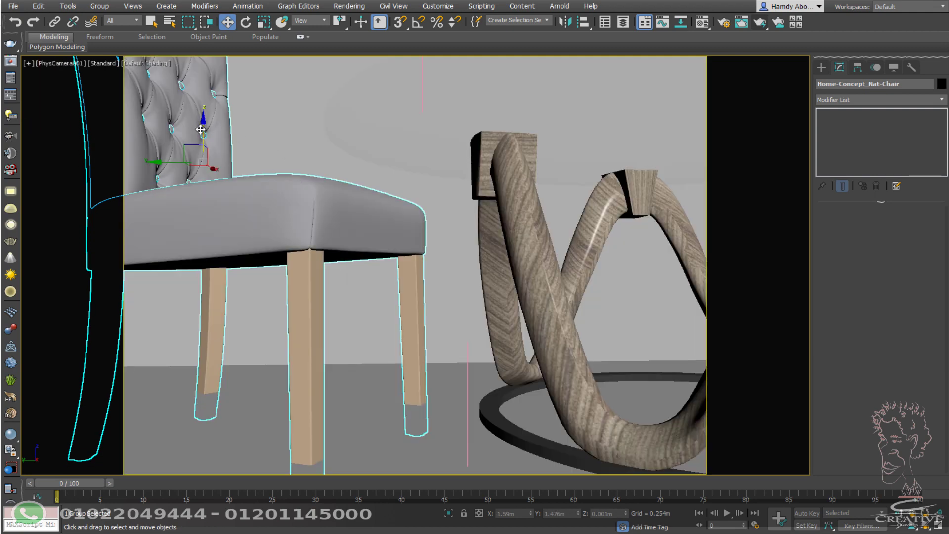
left_click_drag(200, 130, 198, 100)
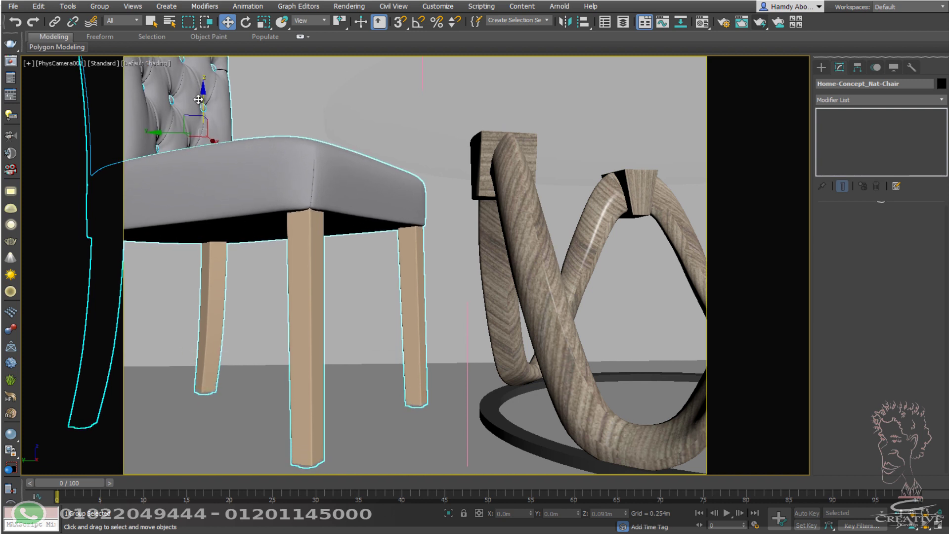
left_click_drag(173, 132, 158, 133)
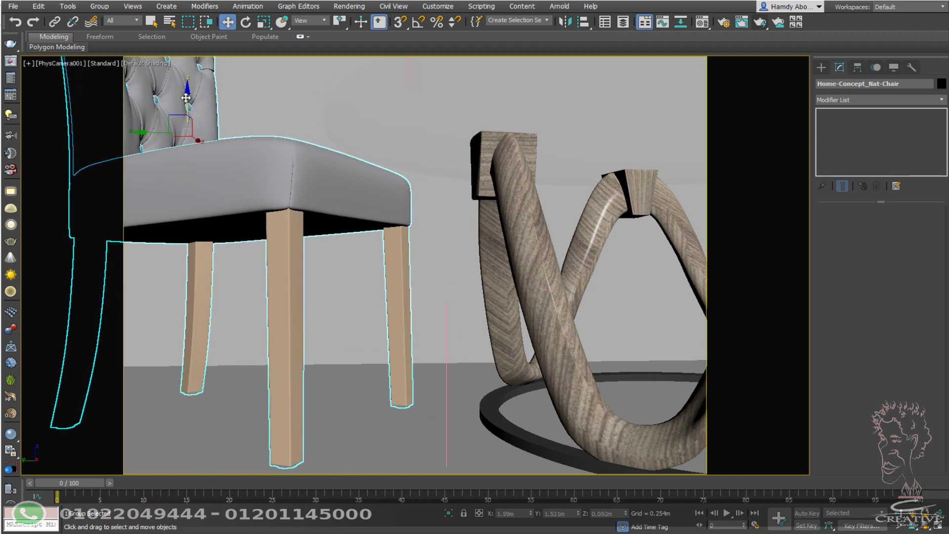
Step: V-Ray render the camera view, pan and dolly the camera slightly, then render again
left_click(760, 23)
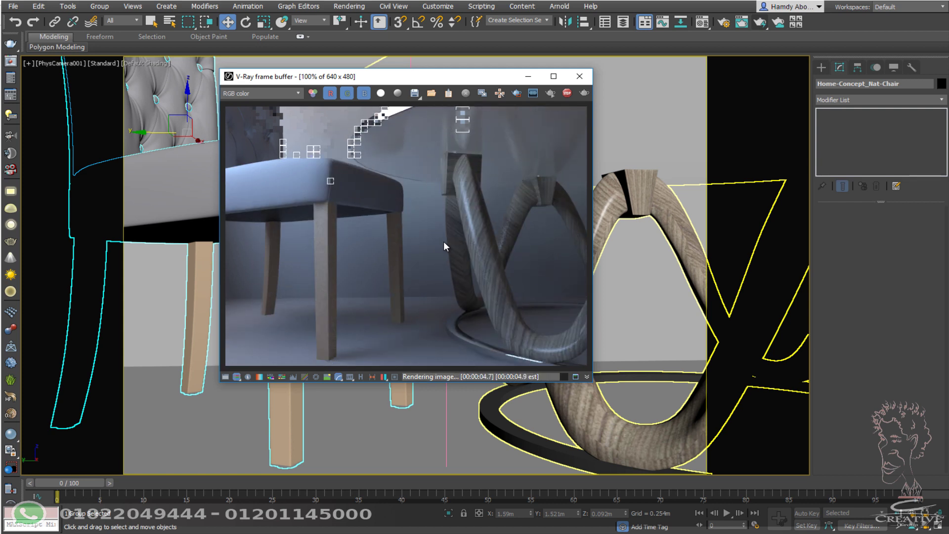
middle_click_drag(672, 259, 623, 239)
left_click(898, 512)
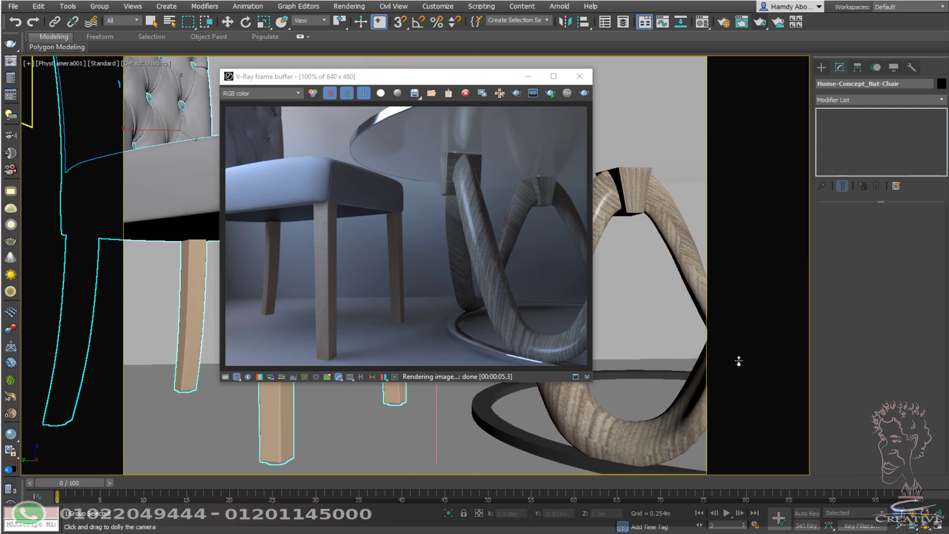
key("w")
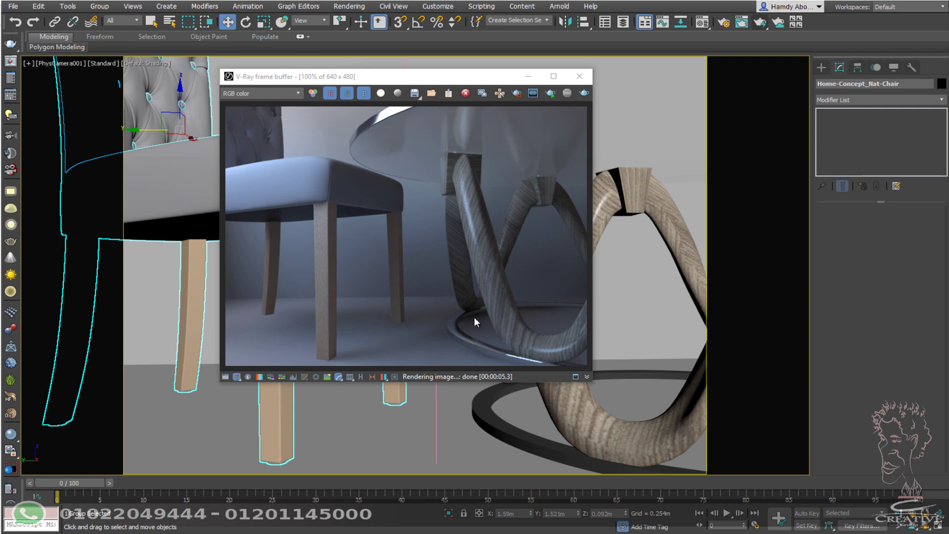
left_click(583, 94)
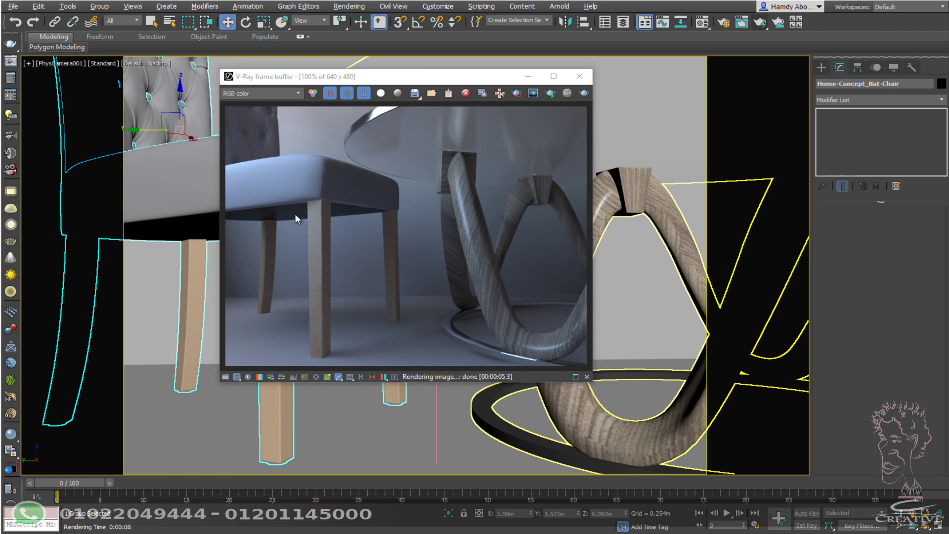
key("alt+Tab")
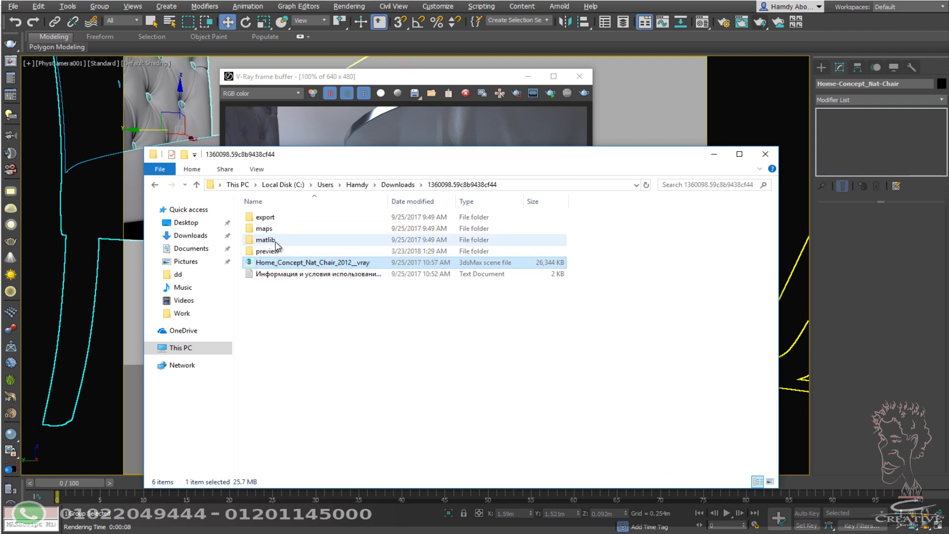
Step: Check the chair's matlib folder, then open its seven-texture maps folder and minimize Explorer
double_click(277, 242)
left_click(155, 186)
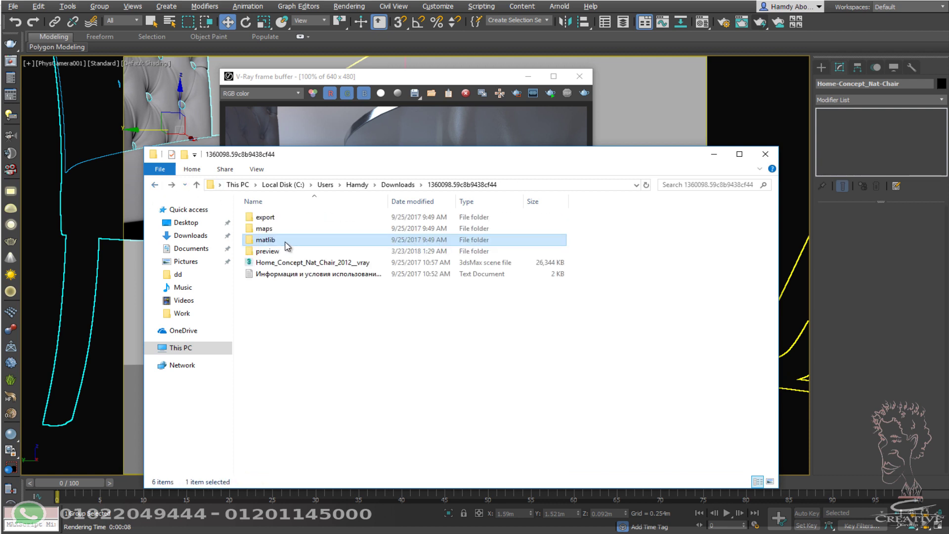
double_click(266, 229)
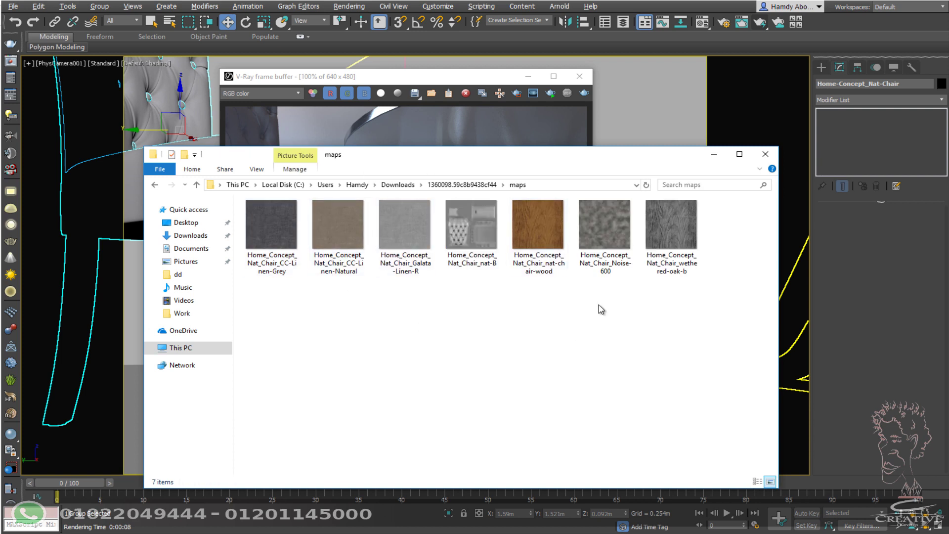
left_click(713, 157)
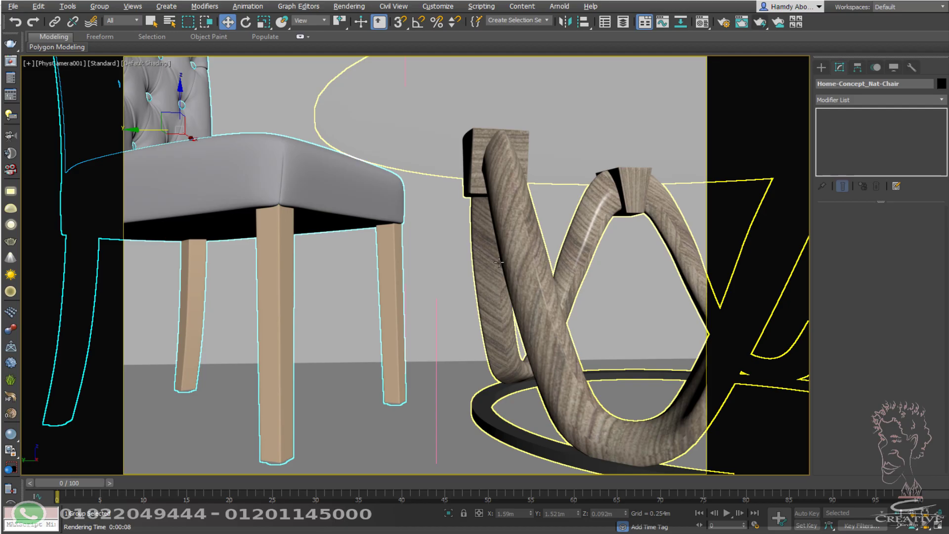
Step: In Asset Tracking, refresh the list and select the six missing Home_Concept texture maps
key("shift+t")
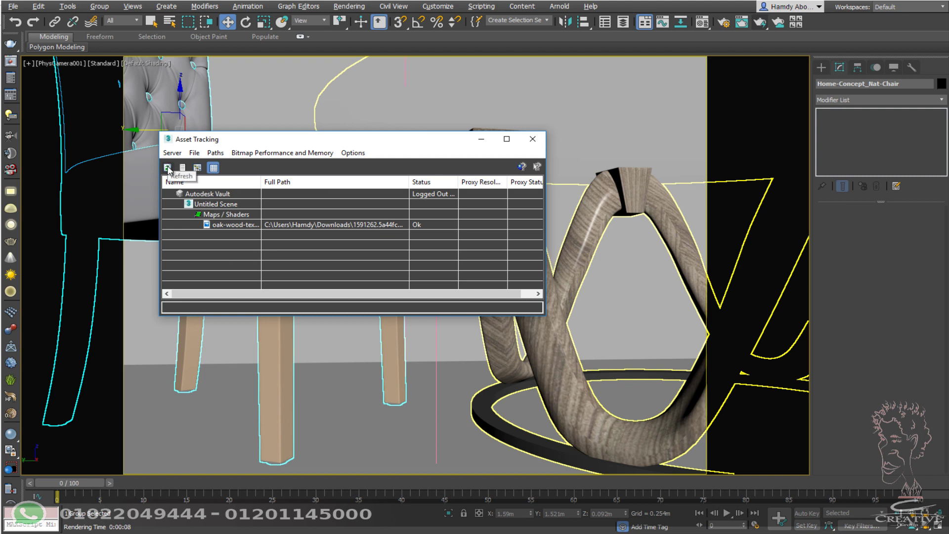
left_click(167, 168)
scroll(446, 246, "down", 1)
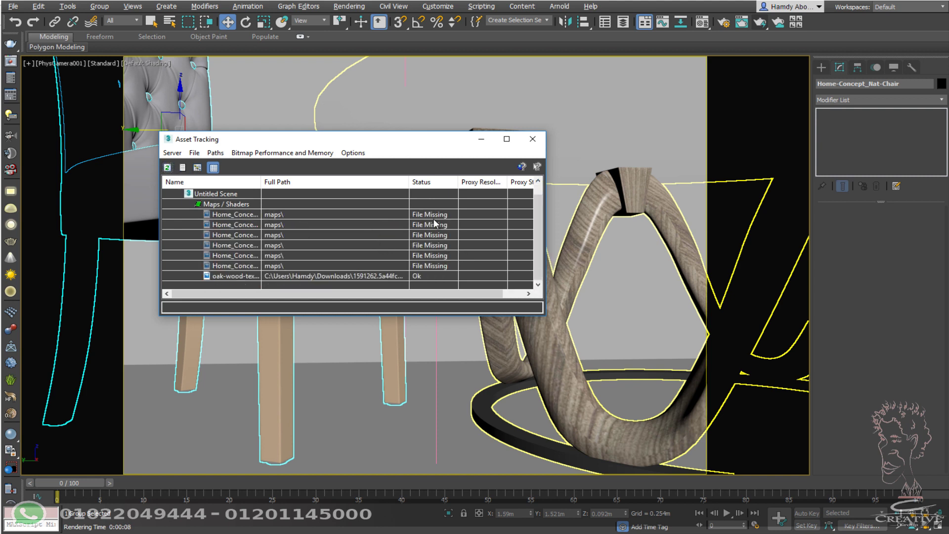
left_click(434, 215)
left_click(431, 264, "shift")
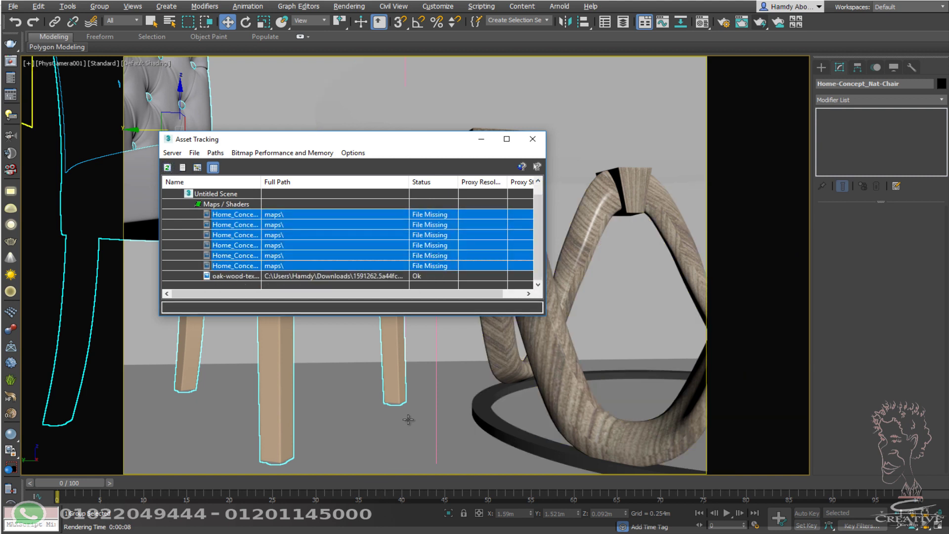
Step: Set their path to the downloaded maps folder and render the camera view in V-Ray
right_click(343, 223)
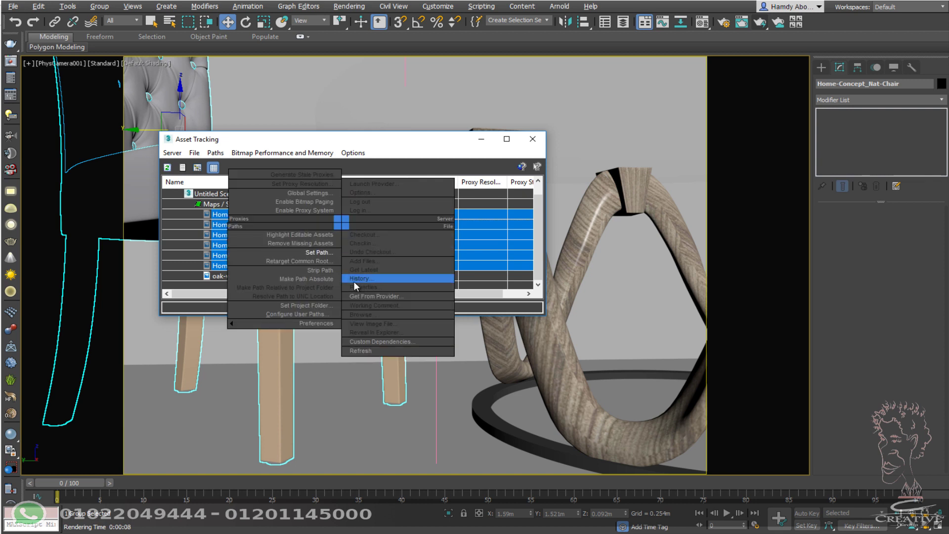
left_click(327, 253)
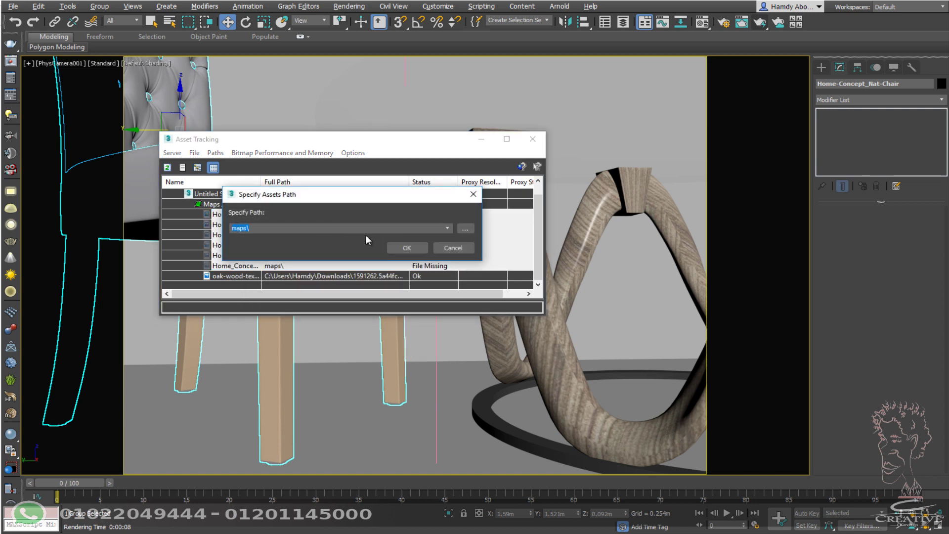
type("C:\\Users\\Hamdy\\Downloads\\1360098.59c8b9438cf44\\maps")
left_click(404, 248)
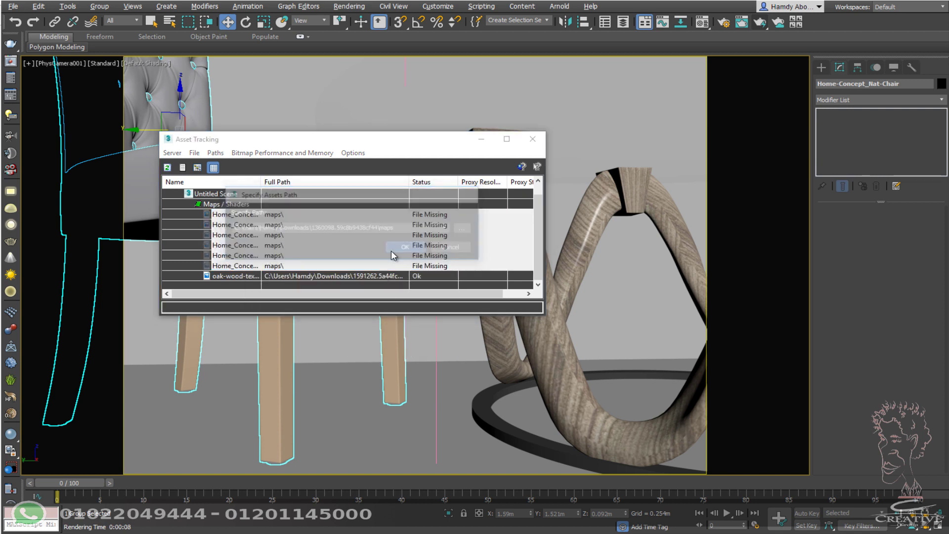
left_click(532, 139)
left_click(769, 23)
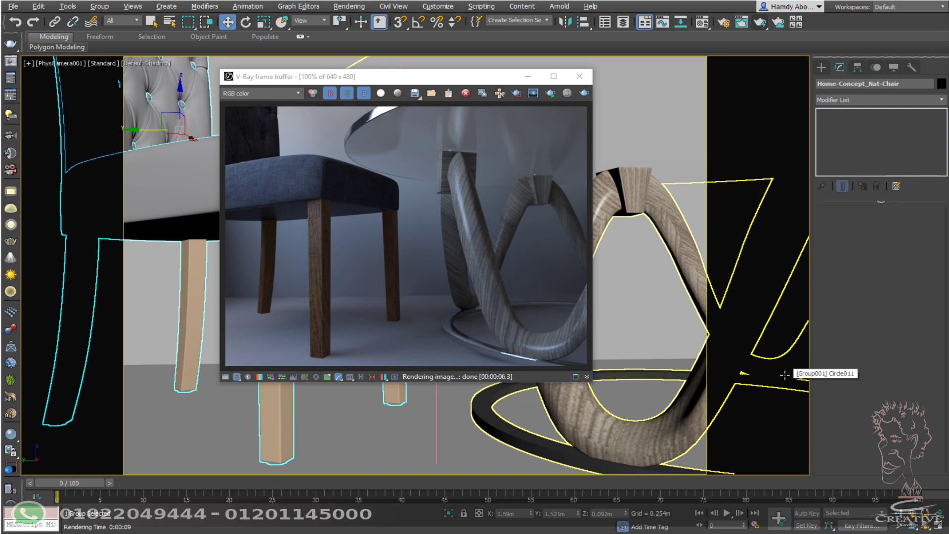
Step: Scale the chair group larger and raise it slightly along Z
key("r")
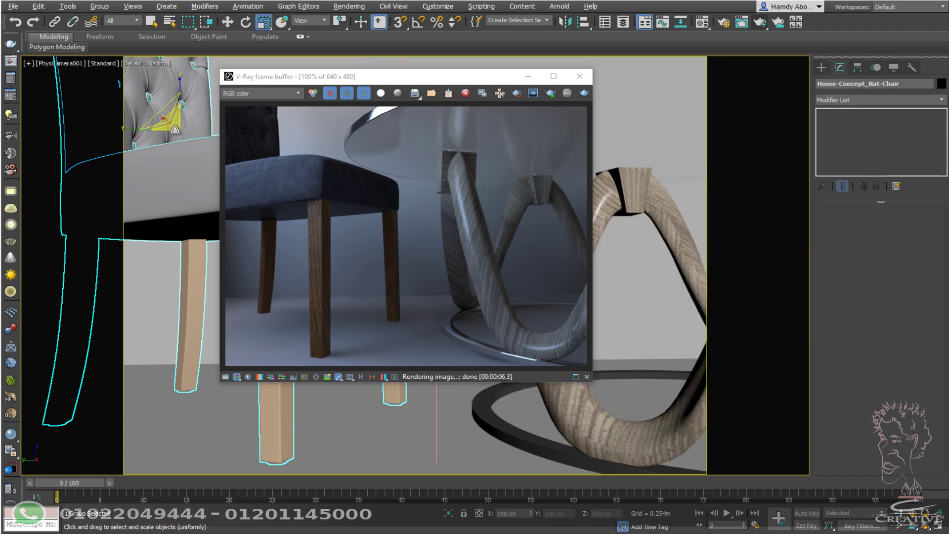
left_click_drag(168, 118, 168, 99)
left_click_drag(367, 76, 519, 73)
key("w")
left_click(178, 92)
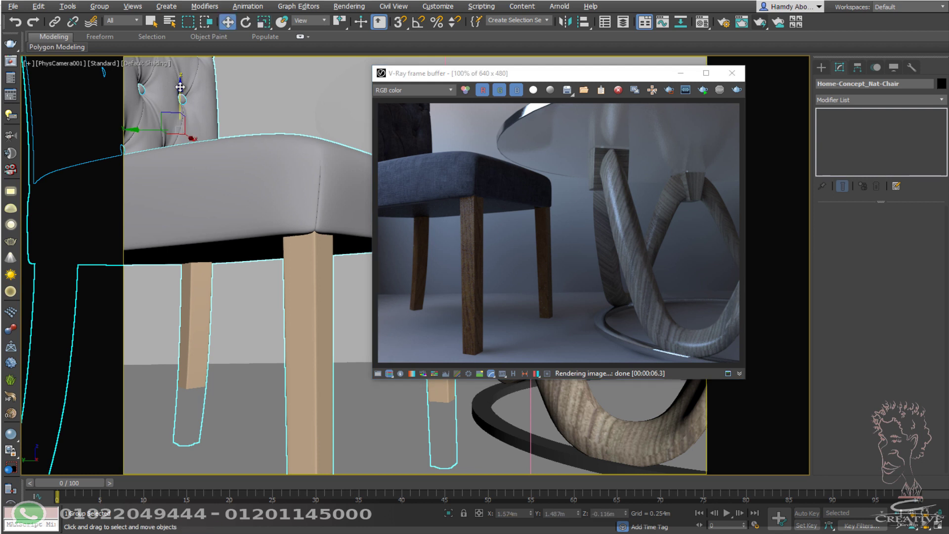
left_click_drag(180, 87, 180, 20)
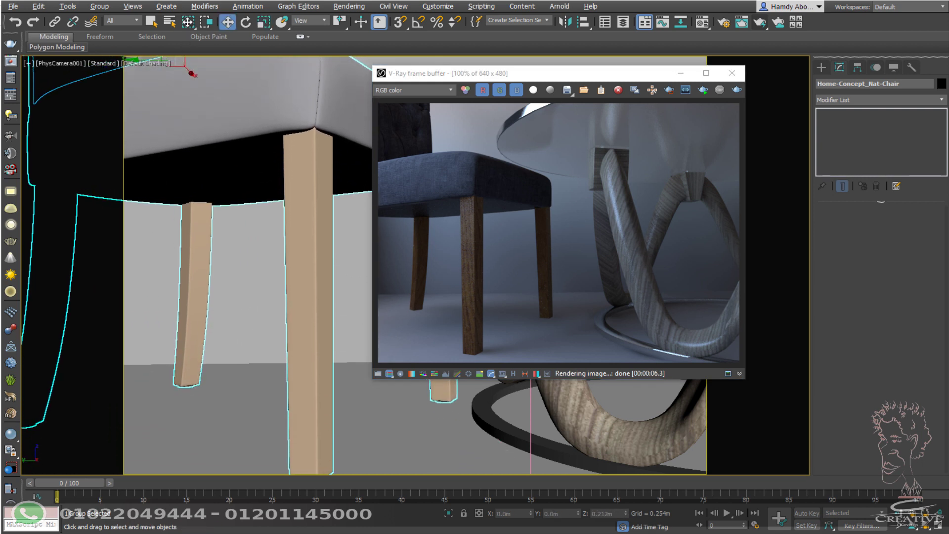
left_click_drag(598, 73, 413, 44)
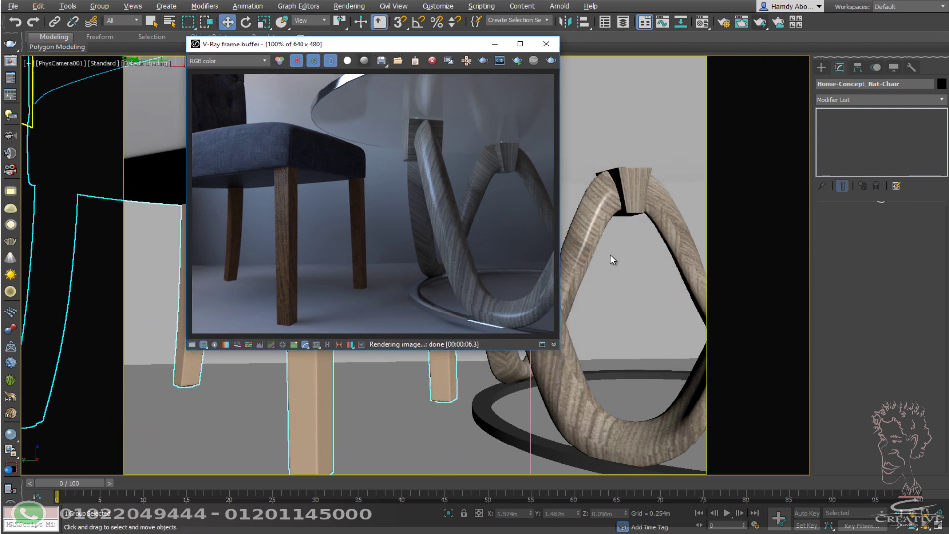
Step: Dolly the camera in closer to the chair
left_click(909, 514)
mouse_move(545, 413)
left_mouse_down()
mouse_move(550, 420)
mouse_move(580, 371)
mouse_move(595, 320)
mouse_move(440, 102)
left_mouse_up()
left_click_drag(403, 46, 810, 115)
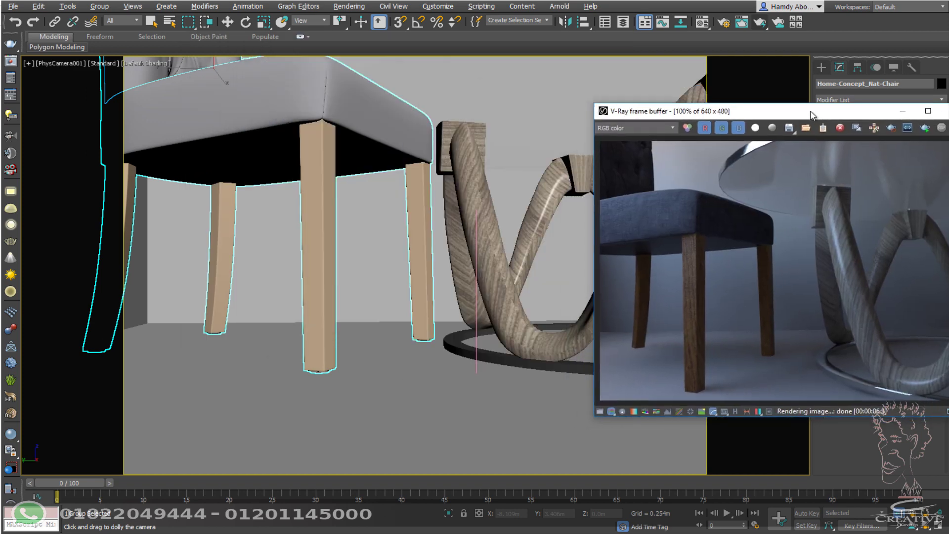
scroll(449, 208, "up", 2)
scroll(455, 210, "up", 3)
scroll(461, 212, "up", 2)
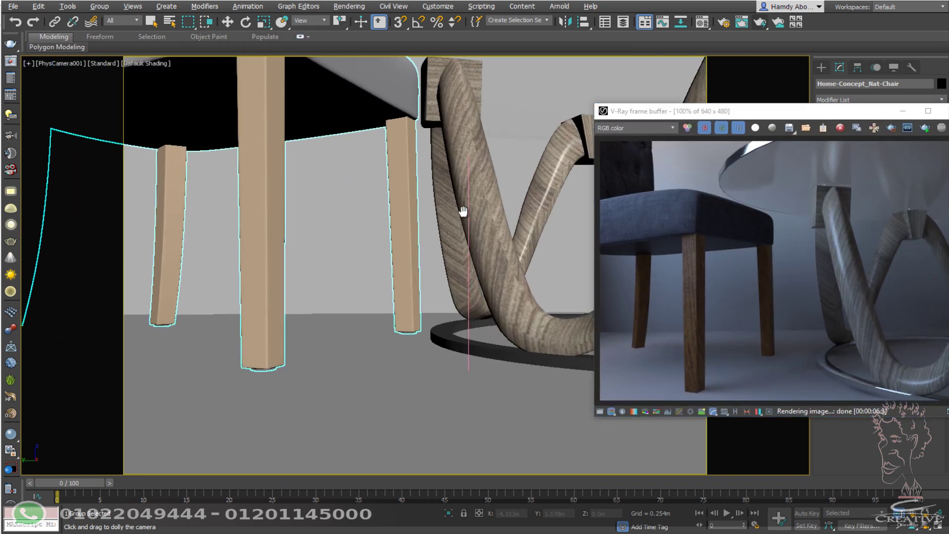
scroll(462, 213, "up", 2)
scroll(462, 213, "up", 2)
scroll(487, 230, "up", 2)
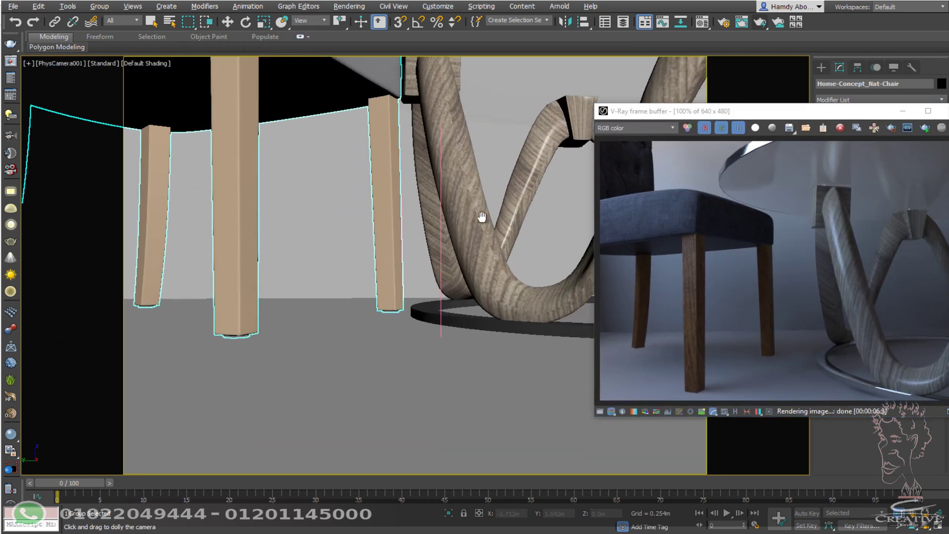
scroll(477, 225, "up", 2)
scroll(474, 238, "up", 2)
scroll(487, 242, "up", 2)
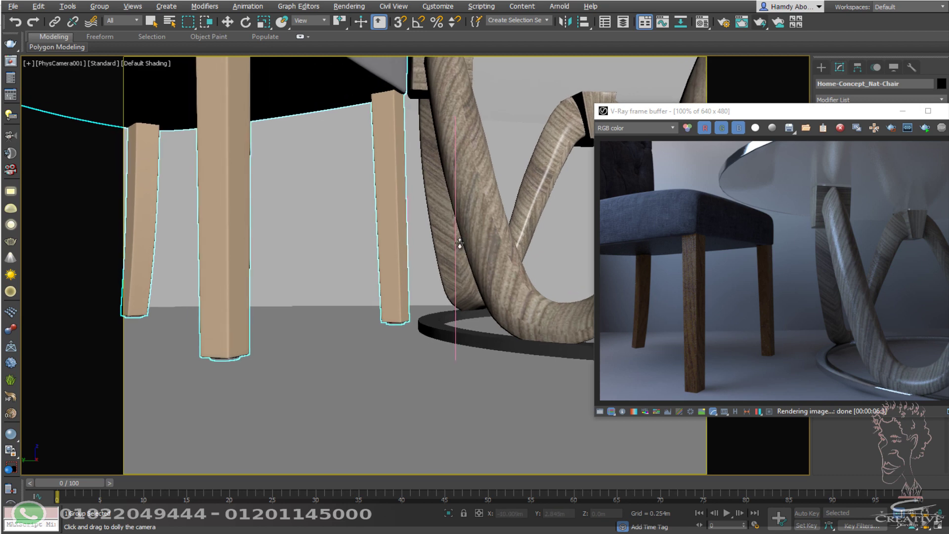
Step: Check the layout from Top view, return to the camera view, and render it in V-Ray
key("w")
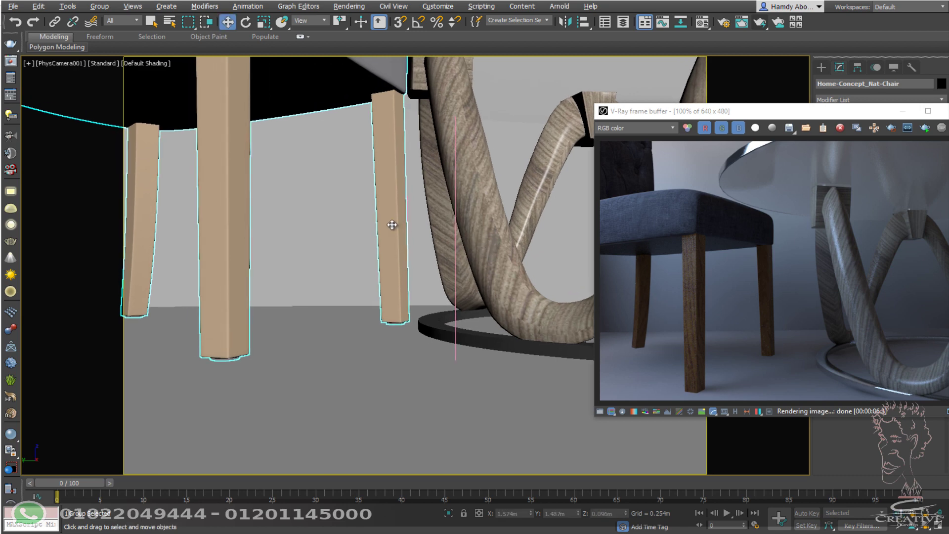
key("t")
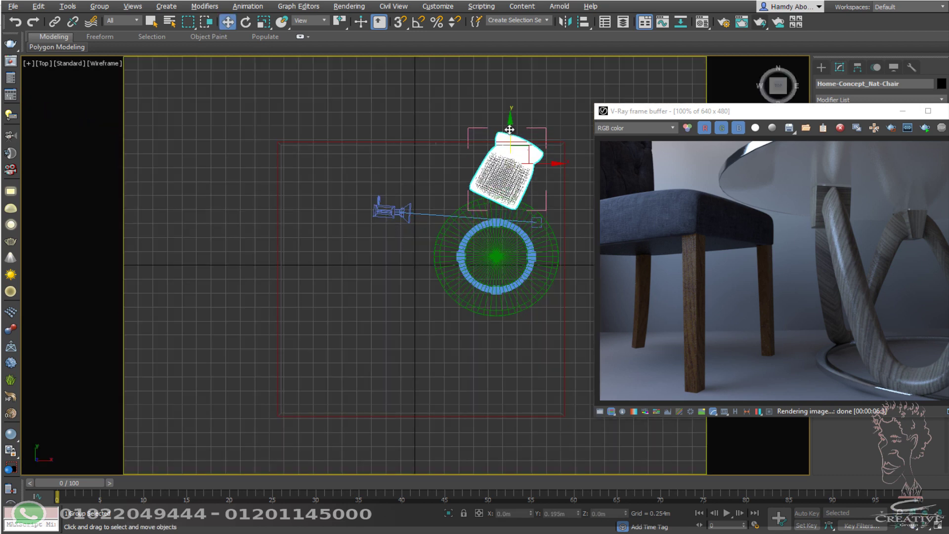
key("c")
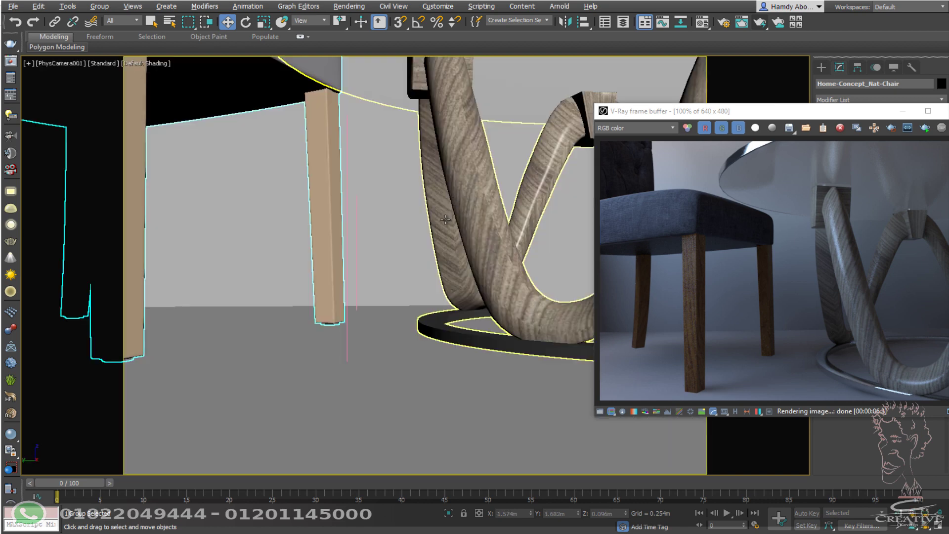
middle_click_drag(445, 219, 443, 217)
left_click(759, 22)
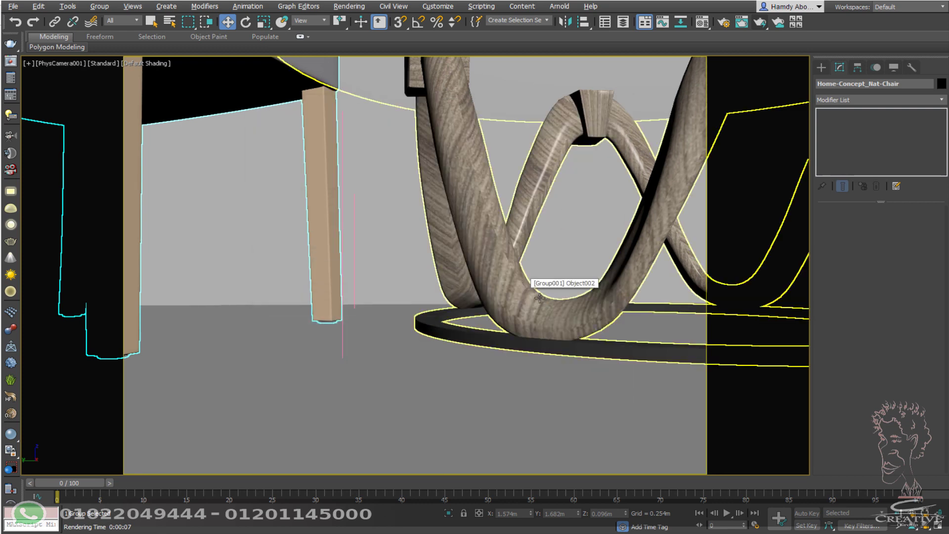
Step: Select the table group in Top view and move it left along X
key("t")
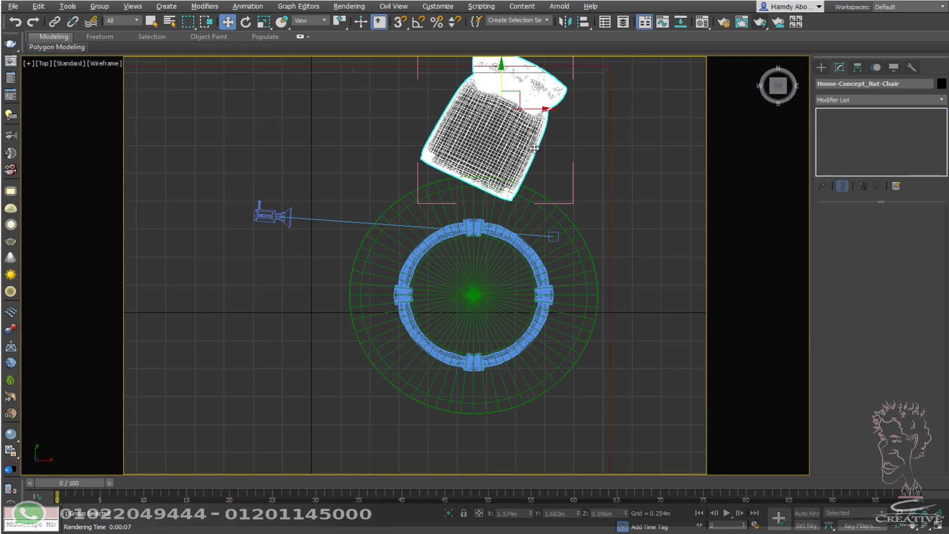
left_click_drag(233, 360, 233, 360)
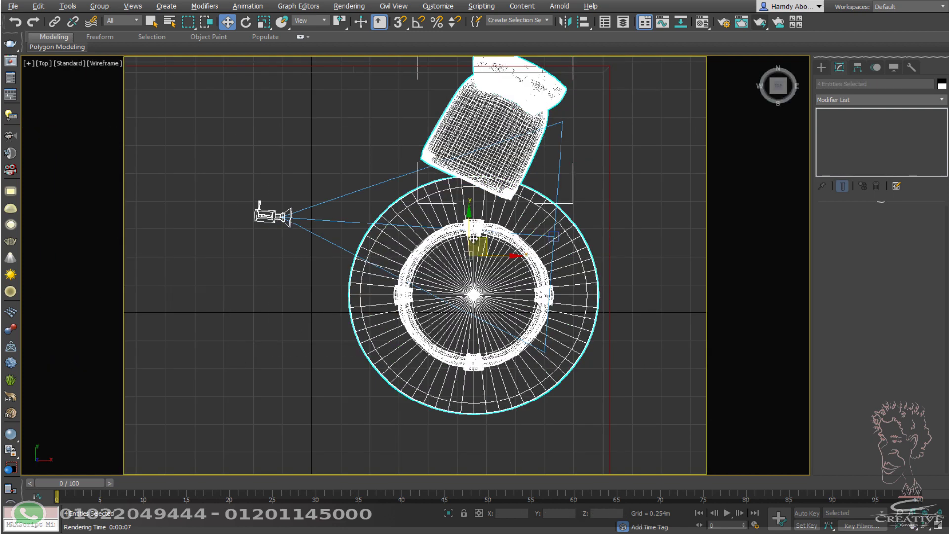
left_click_drag(496, 254, 423, 262)
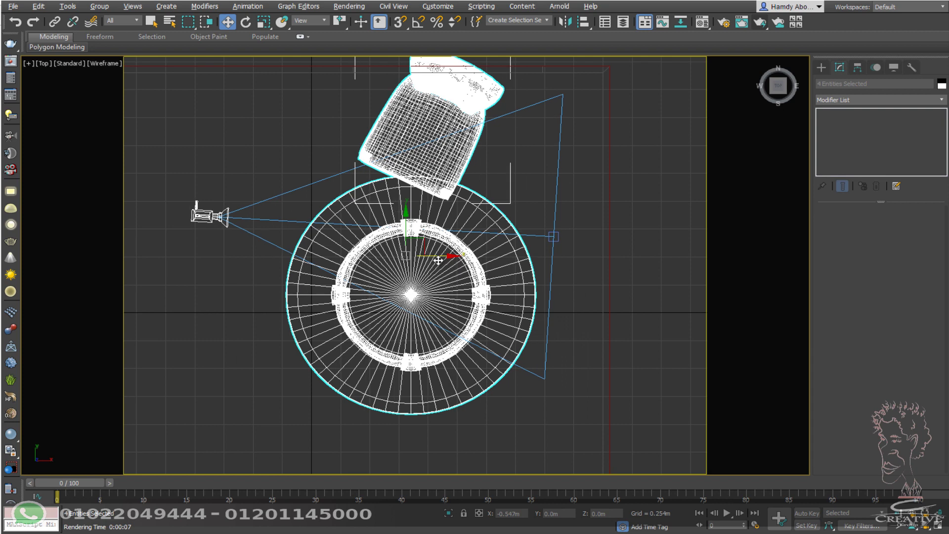
key("c")
middle_click_drag(452, 239, 455, 245)
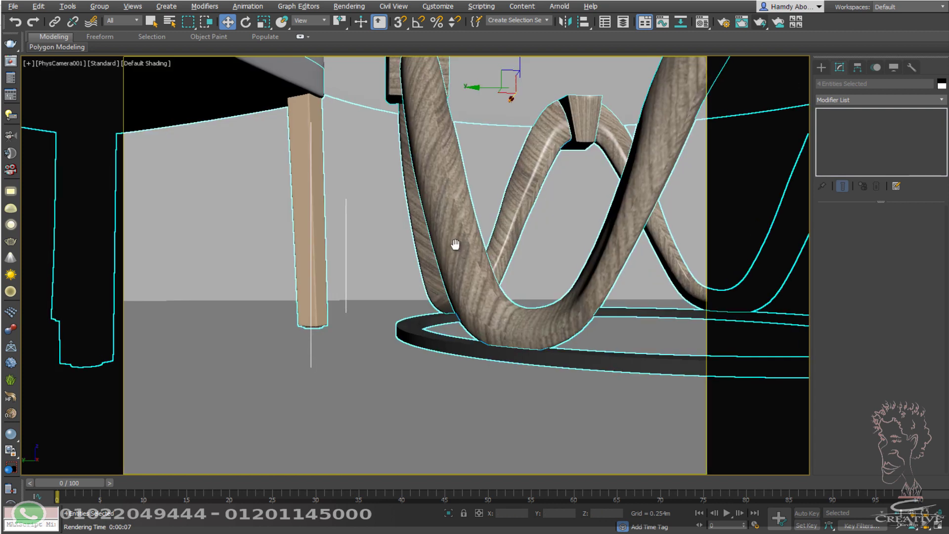
Step: Select the whole chair group and rotate it about 10 degrees around Z
left_click(265, 73)
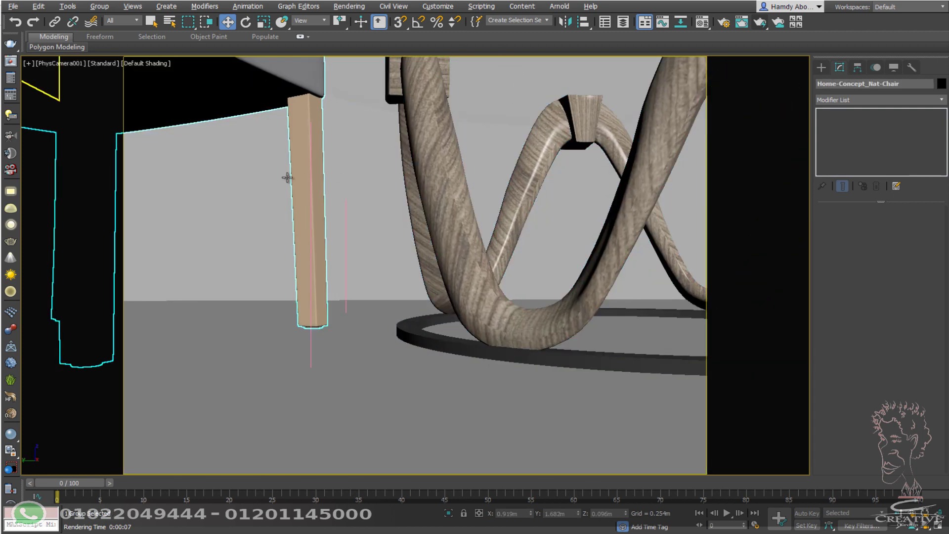
left_click(303, 128)
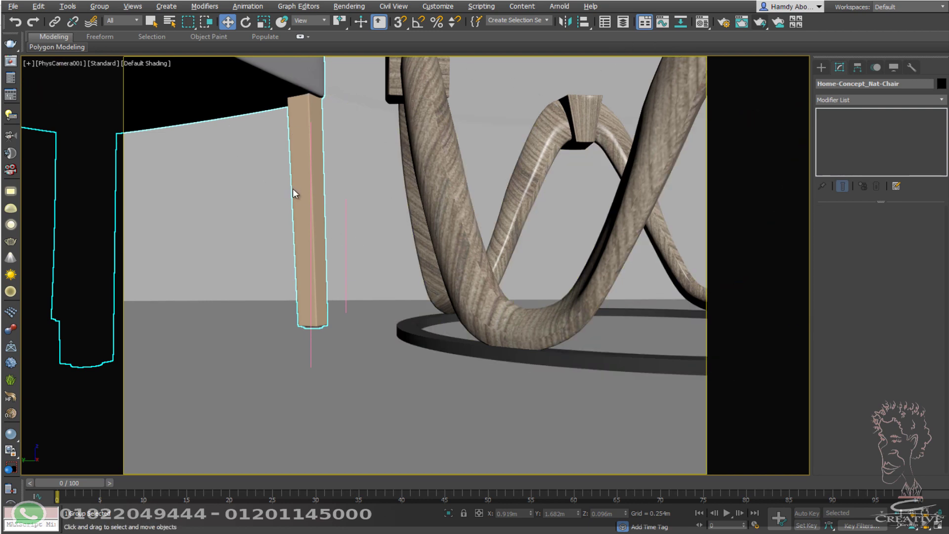
key("t")
scroll(361, 183, "up", 3)
key("e")
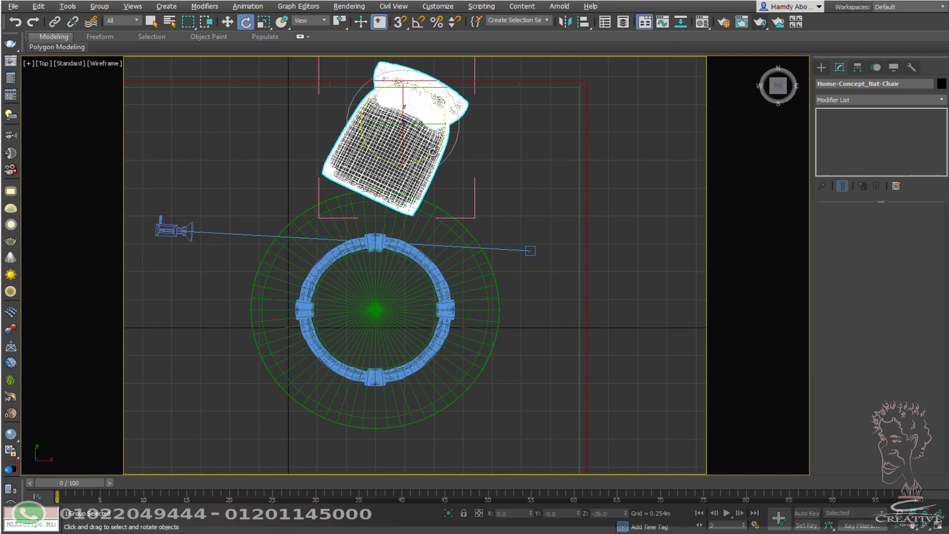
left_click_drag(434, 142, 444, 144)
Step: Render the camera view in V-Ray and pan it toward the chair legs
key("w")
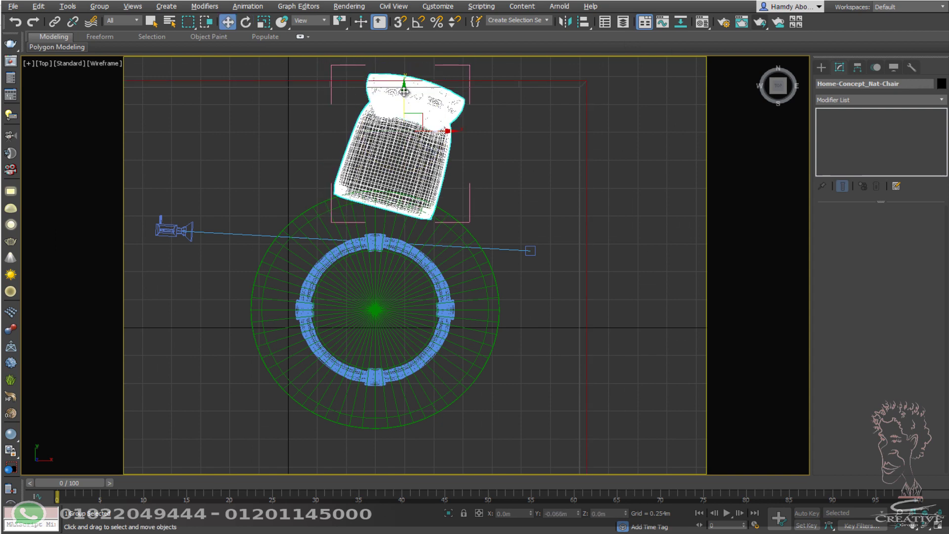
key("c")
middle_click_drag(431, 123, 443, 127)
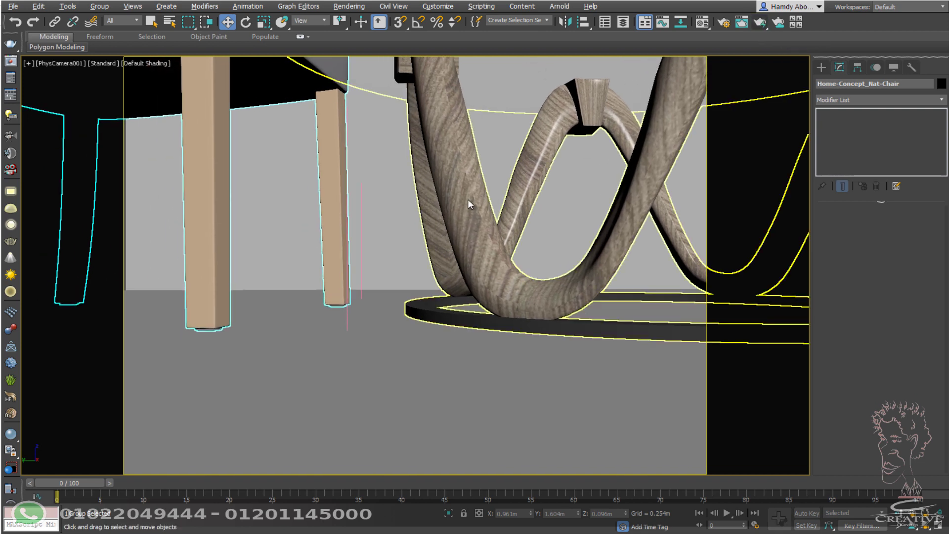
key("shift+q")
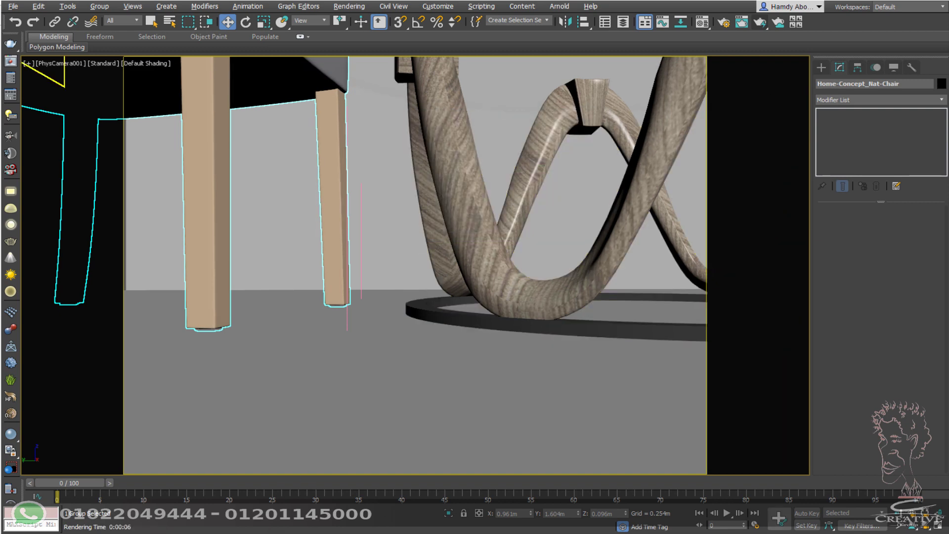
middle_click_drag(303, 187, 314, 193)
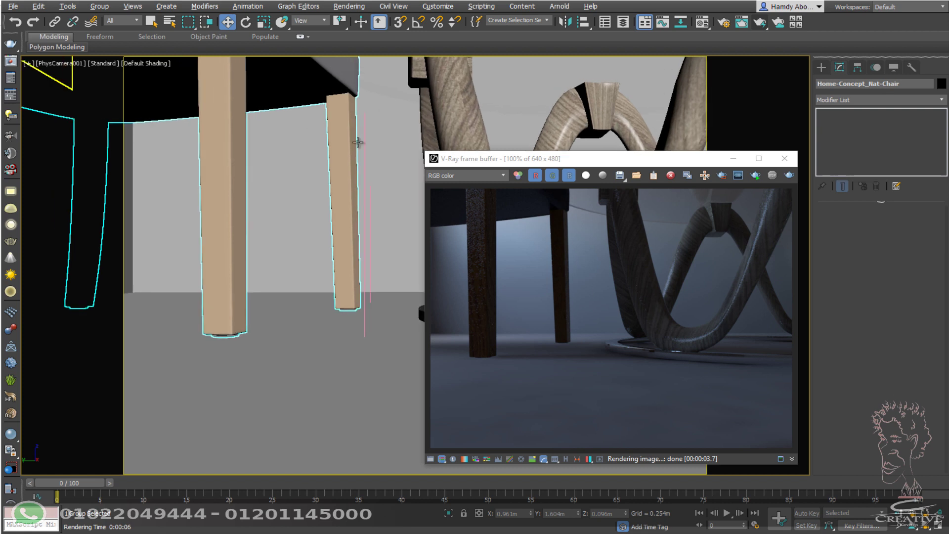
Step: Pan the camera view down slightly and re-render it in V-Ray
middle_click_drag(315, 144, 337, 160)
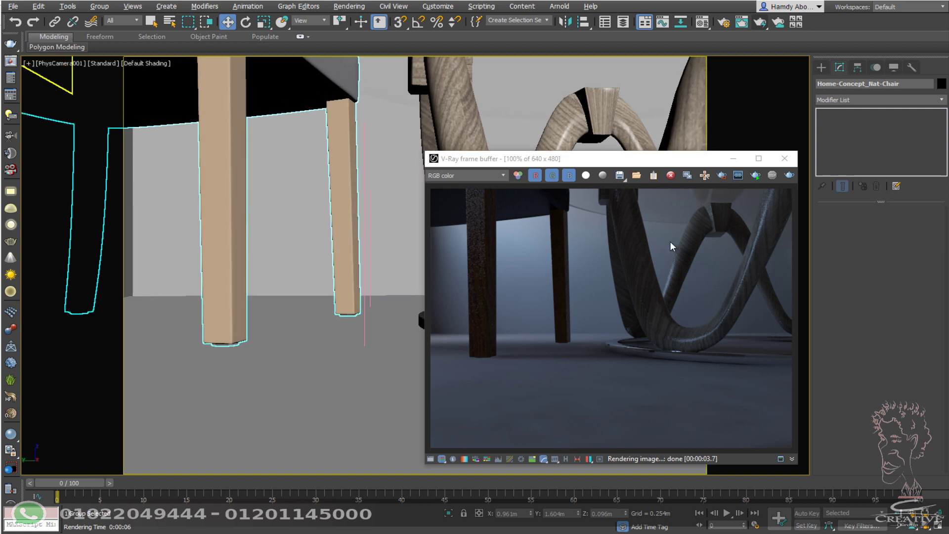
left_click(789, 175)
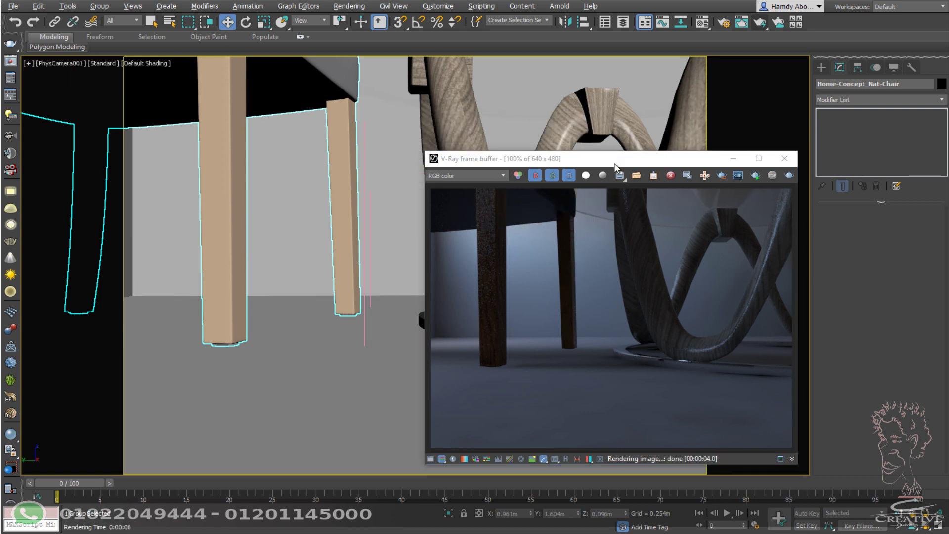
left_click_drag(615, 163, 152, 145)
Step: Orbit the camera closer around the coffee table's curved base, then show Top view
left_click(919, 528)
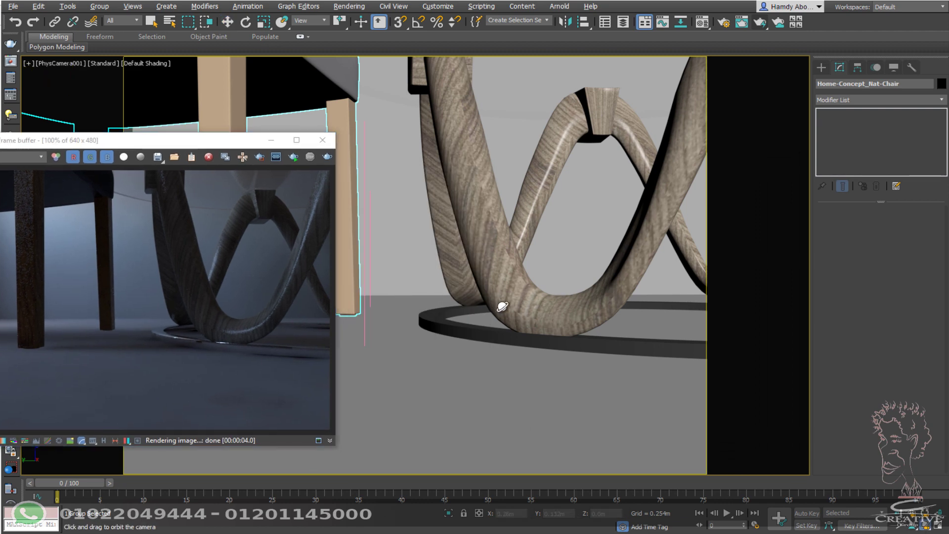
left_click_drag(502, 307, 519, 313)
mouse_move(519, 313)
middle_mouse_down()
mouse_move(515, 266)
mouse_move(557, 294)
middle_mouse_up()
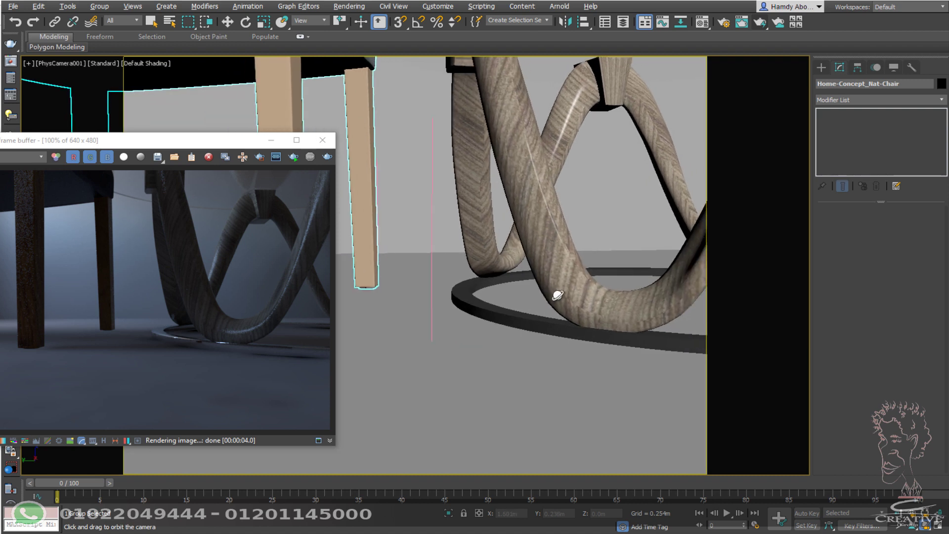
left_click_drag(218, 140, 381, 122)
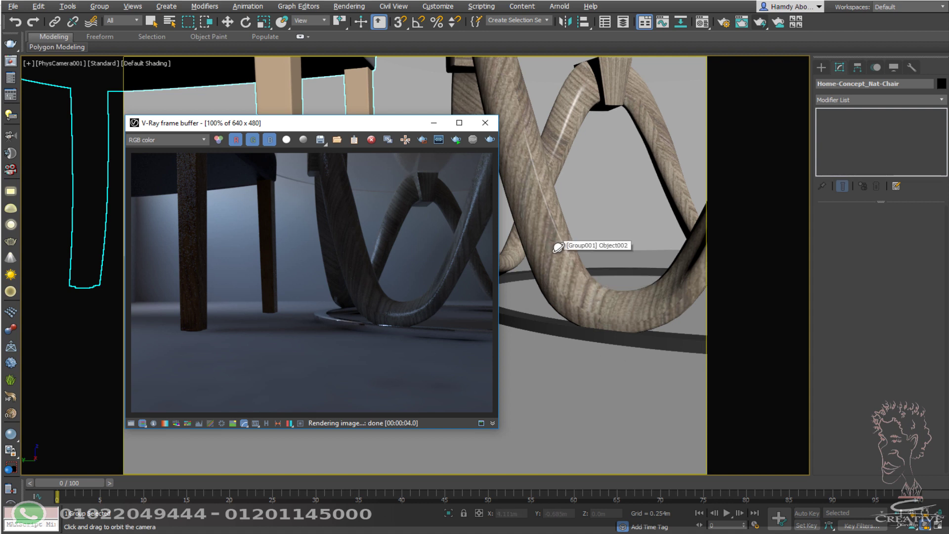
left_click(603, 324)
key("t")
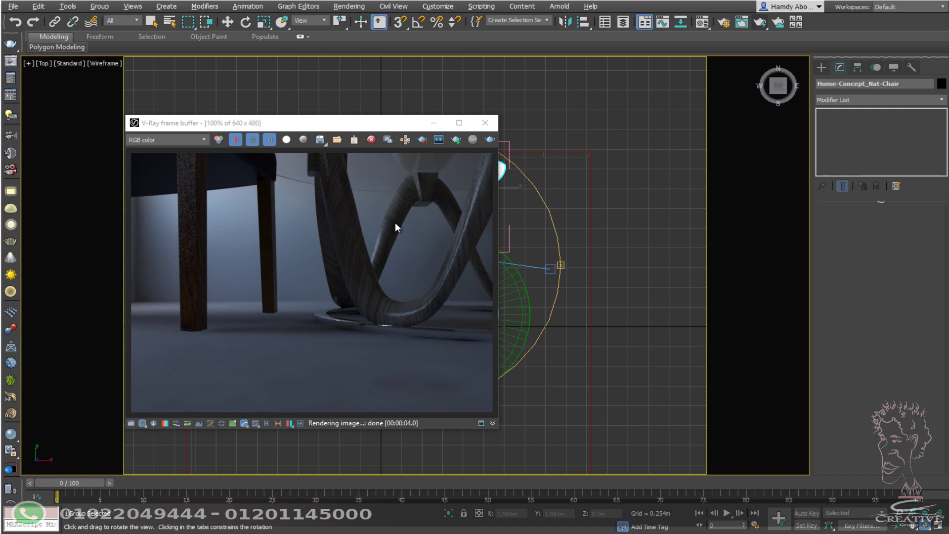
Step: Place a Sphere-type VRayLight at the table base centre and raise it about 1.8 m
left_click(484, 123)
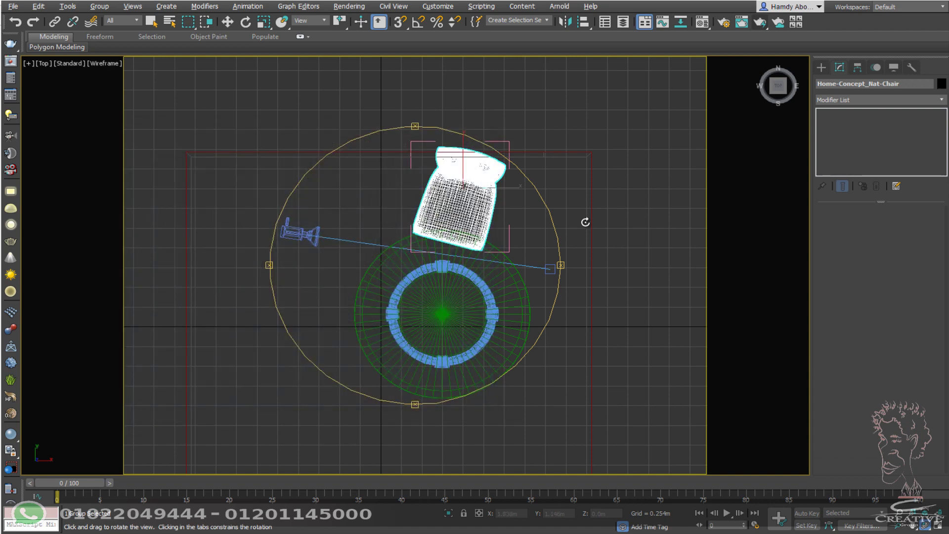
left_click(822, 67)
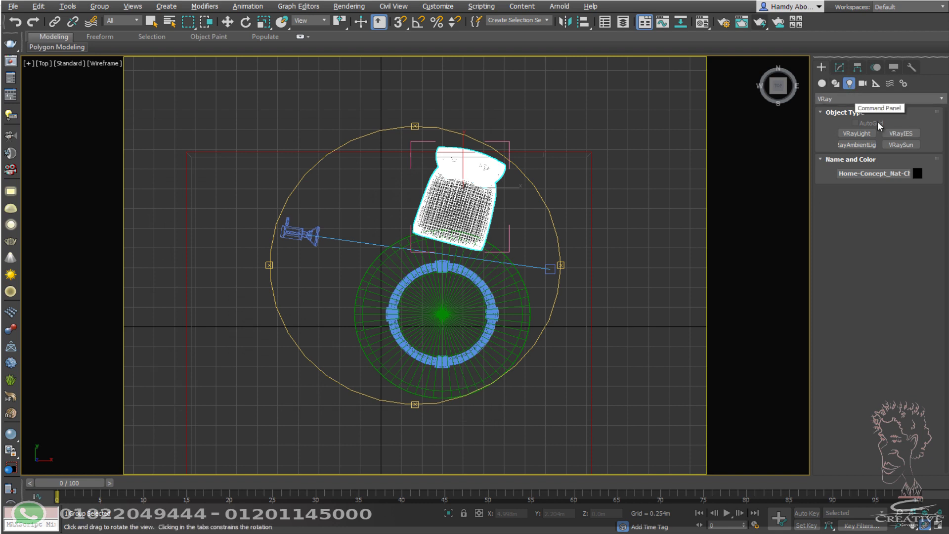
left_click(857, 134)
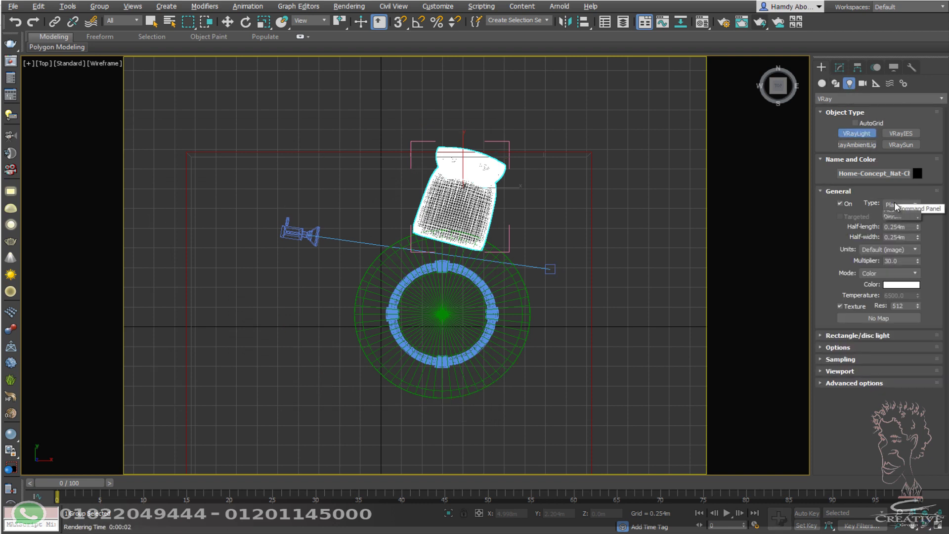
left_click(900, 204)
left_click(895, 229)
middle_click_drag(349, 341, 408, 298)
left_click(410, 337)
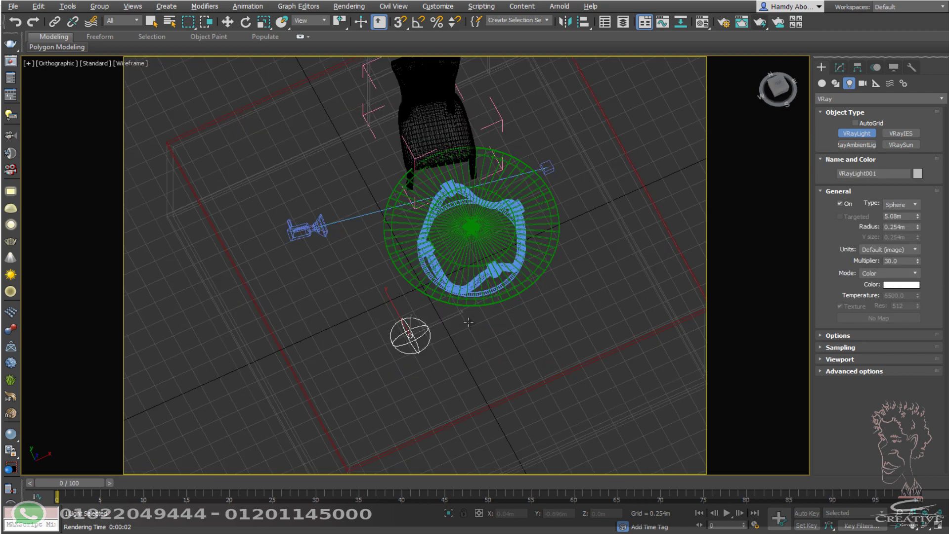
key("w")
left_click_drag(407, 299, 410, 212)
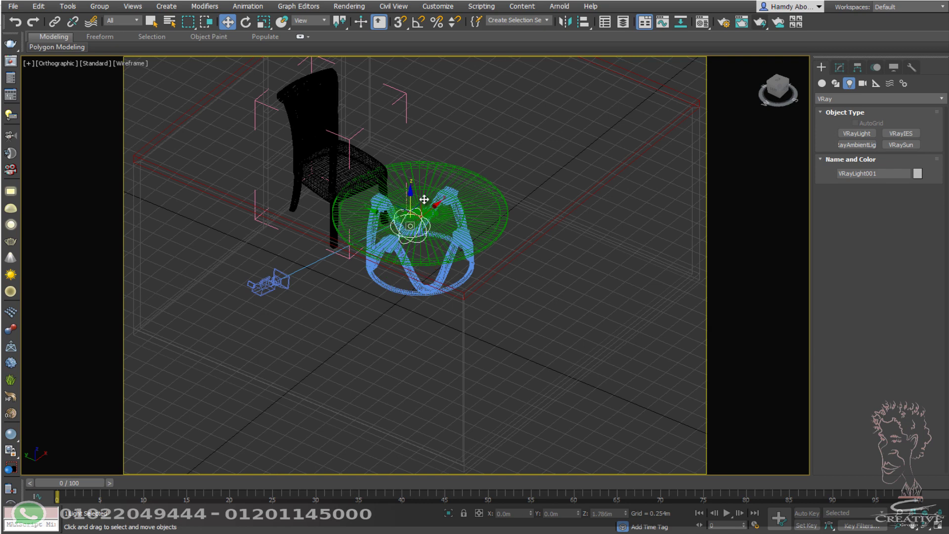
Step: Set the sphere light's colour mode to Temperature at 4000 and render the camera view
key("c")
left_click(839, 68)
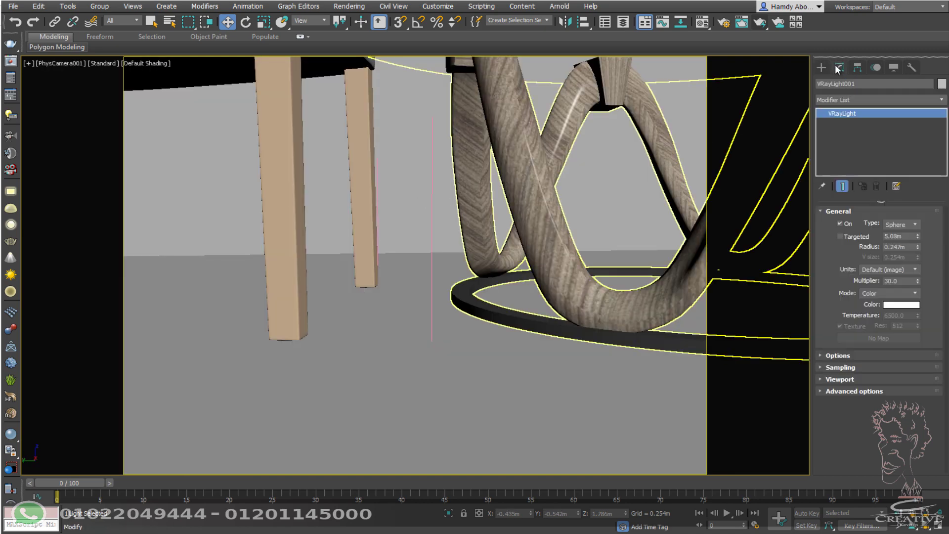
left_click(866, 294)
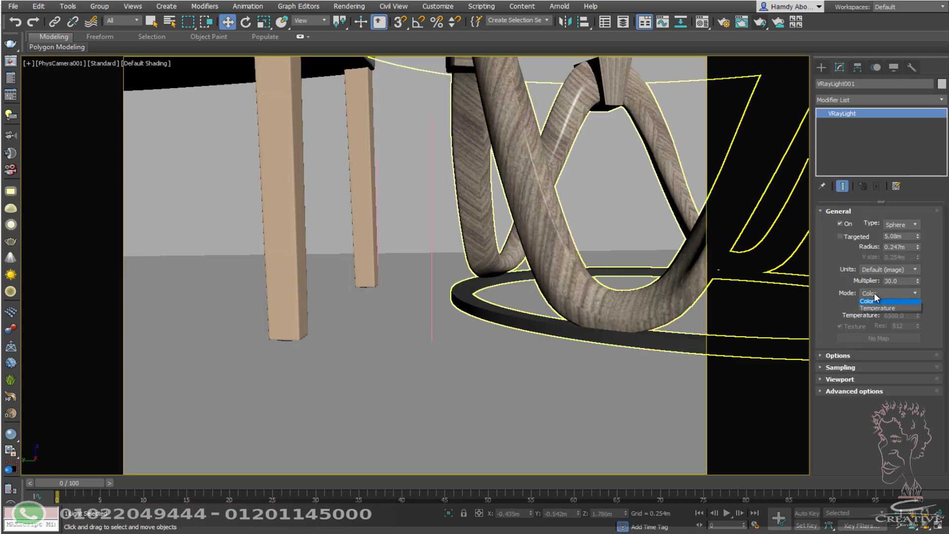
left_click(874, 310)
type("4000")
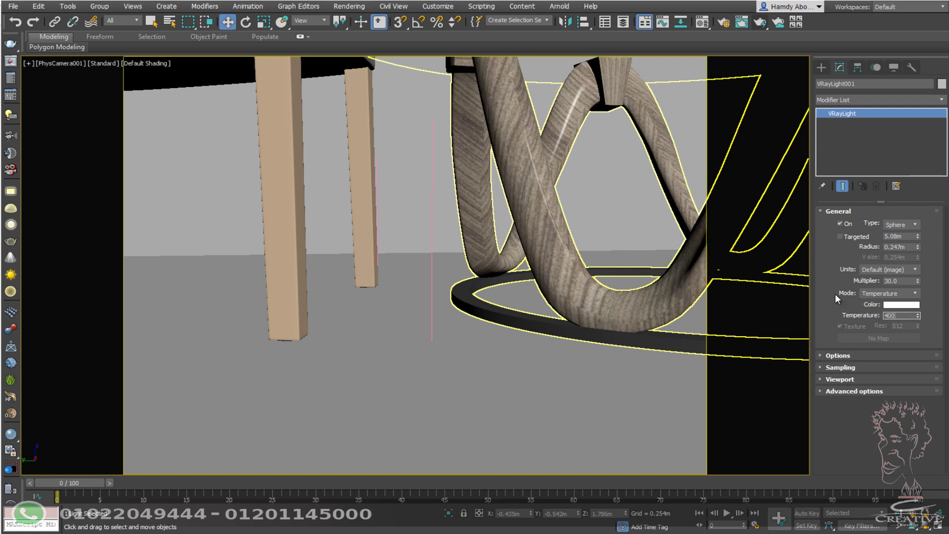
key("Return")
left_click(760, 23)
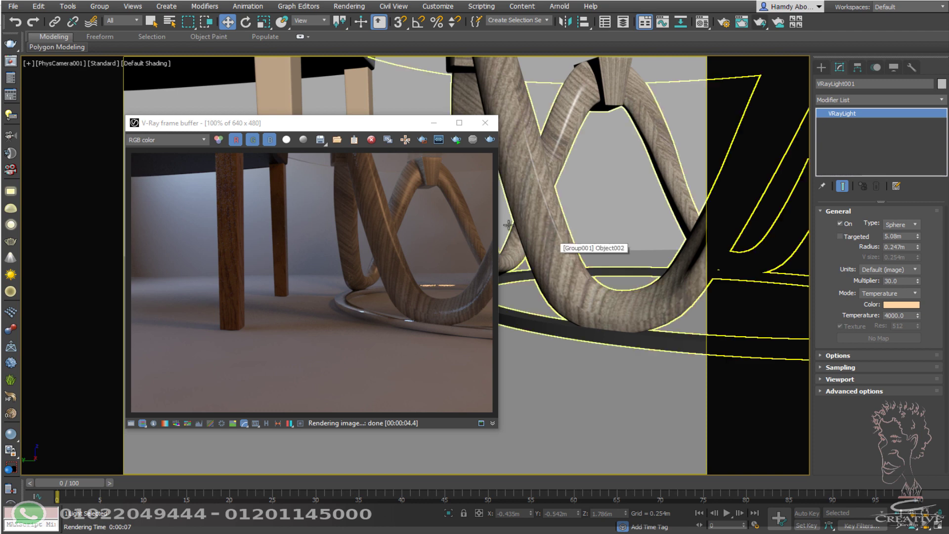
Step: Select Group001, dolly the PhysCamera001 view closer to it, and render again
left_click(530, 227)
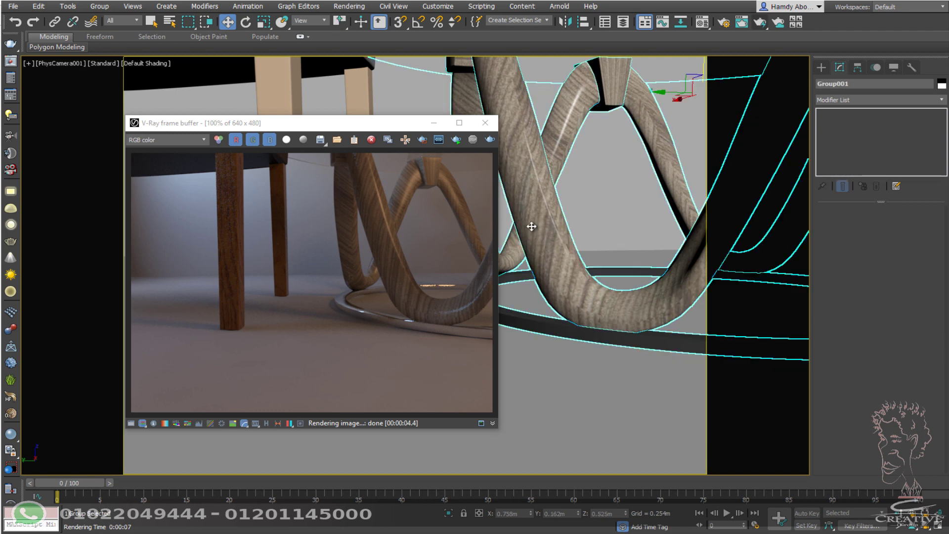
scroll(557, 197, "down", 1)
scroll(590, 212, "down", 1)
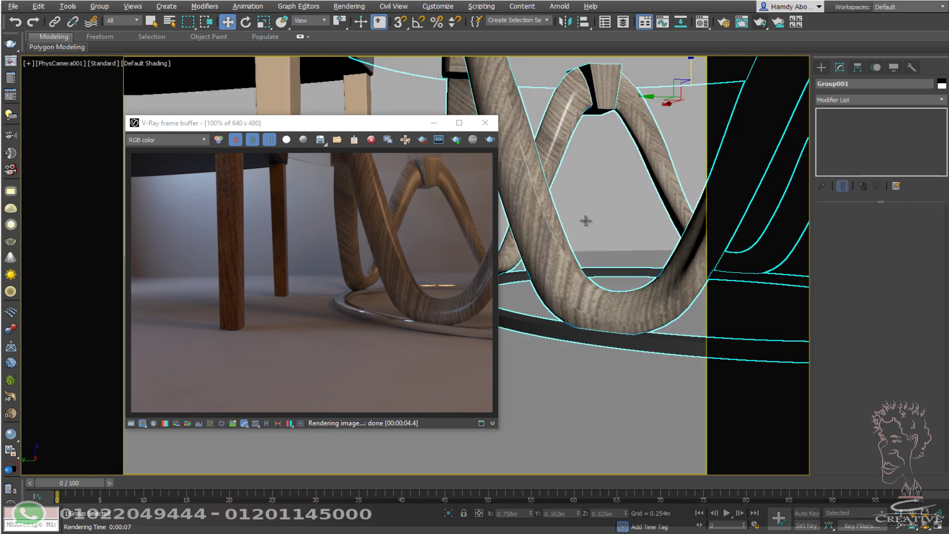
scroll(619, 346, "up", 1)
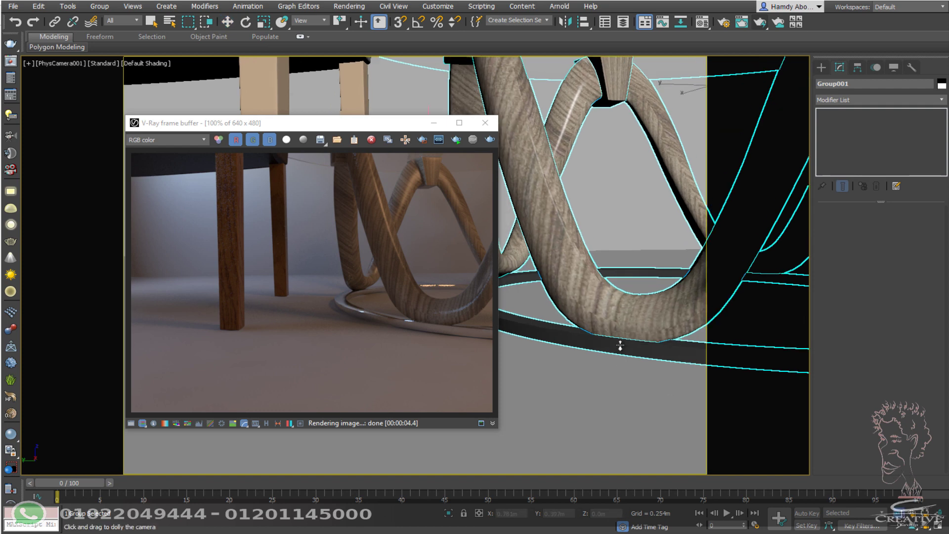
scroll(615, 340, "up", 1)
scroll(612, 338, "up", 2)
scroll(611, 339, "up", 1)
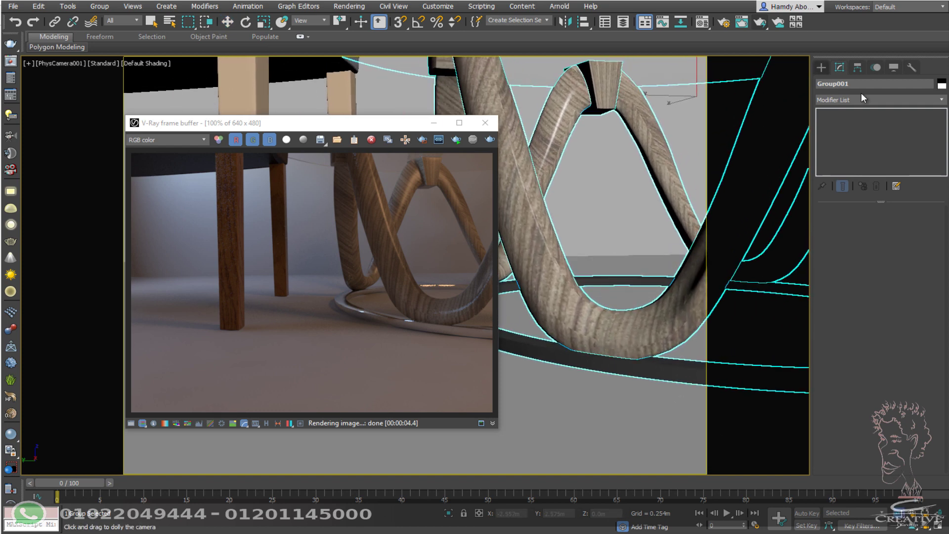
left_click(765, 25)
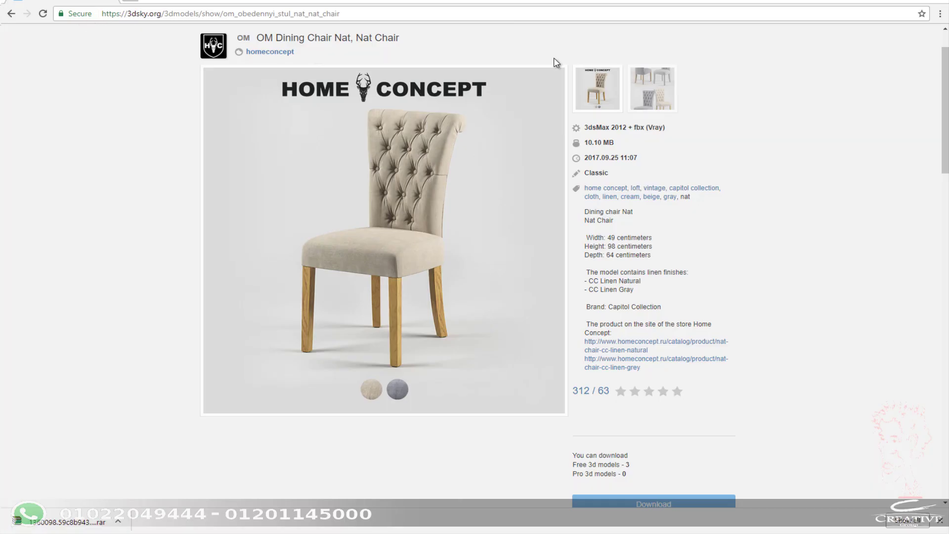
Step: Filter 3dsky's Clothes and shoes category to Free and open the Crockett & Jones loafer page
scroll(682, 76, "up", 2)
left_click(257, 47)
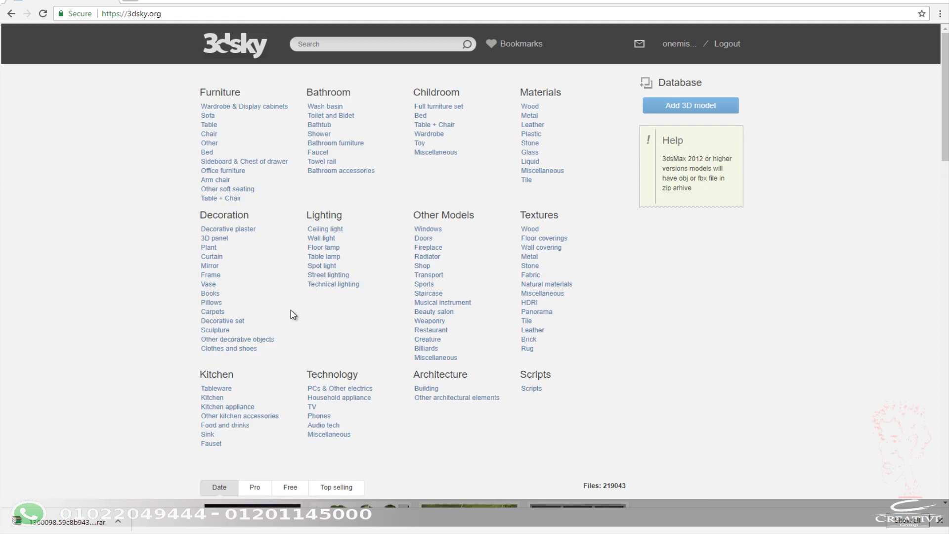
key("ctrl+f")
type("sho")
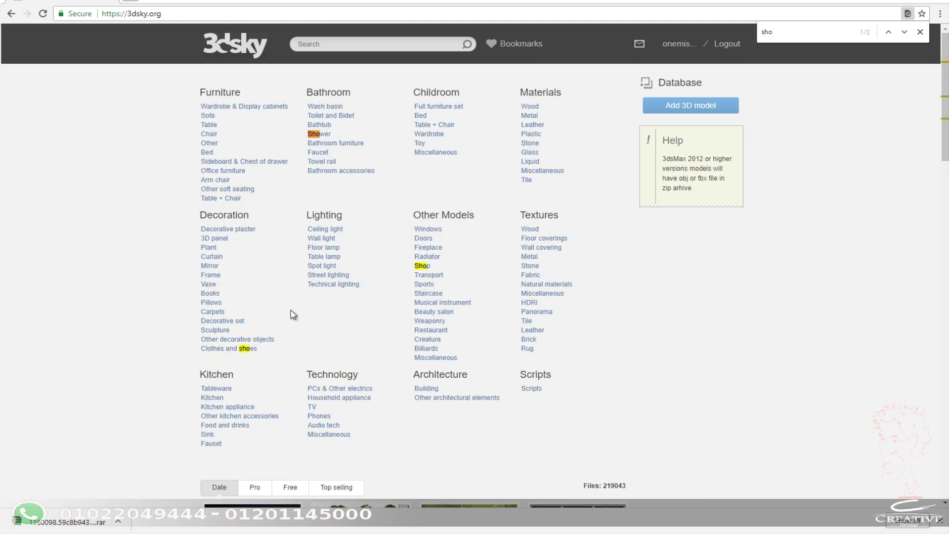
left_click(246, 349)
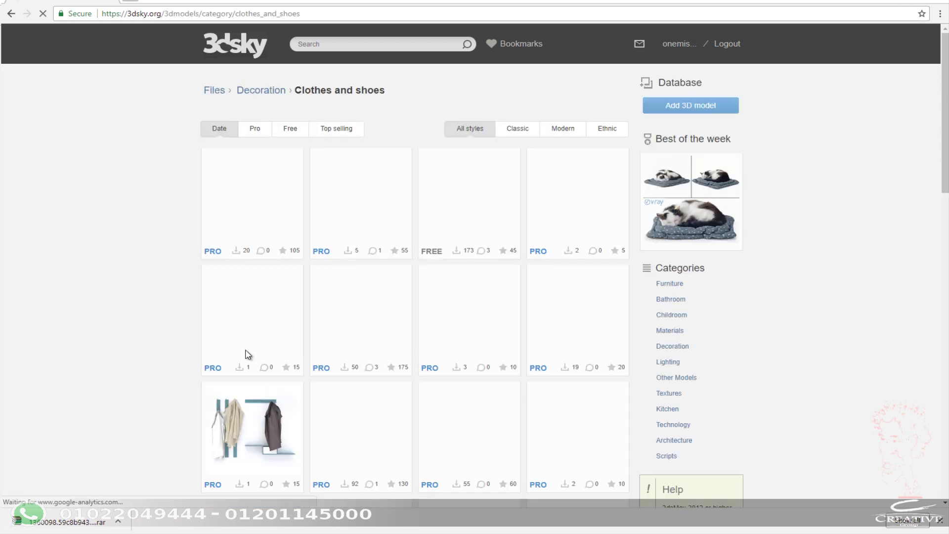
left_click(295, 133)
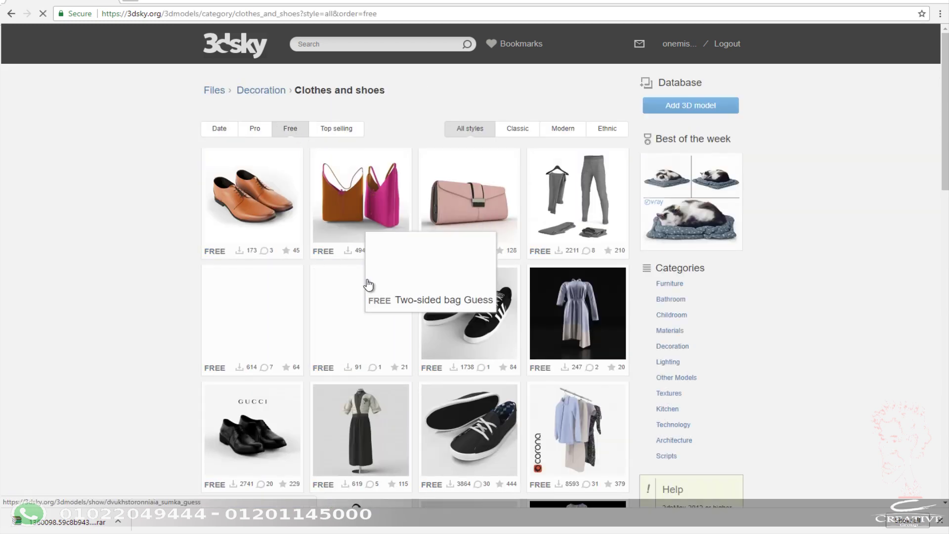
scroll(489, 283, "down", 5)
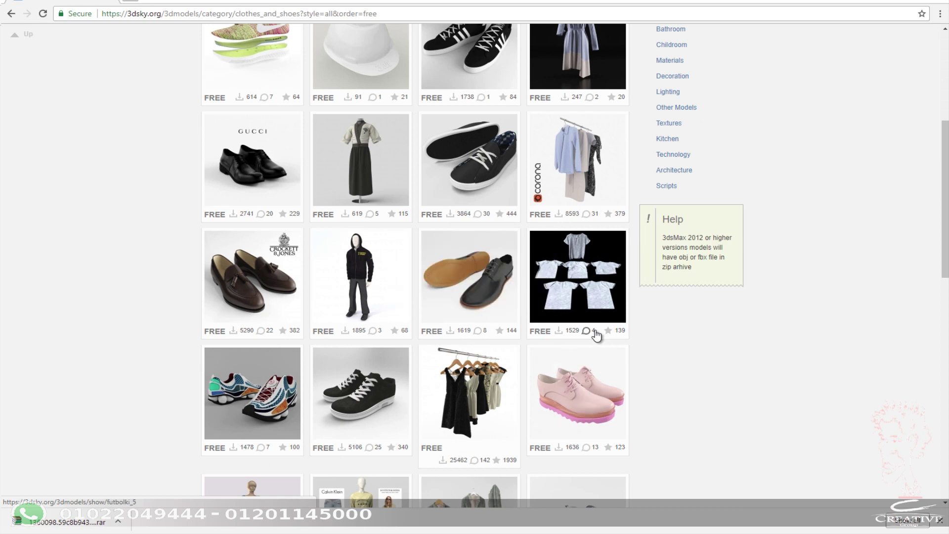
mouse_move(252, 276)
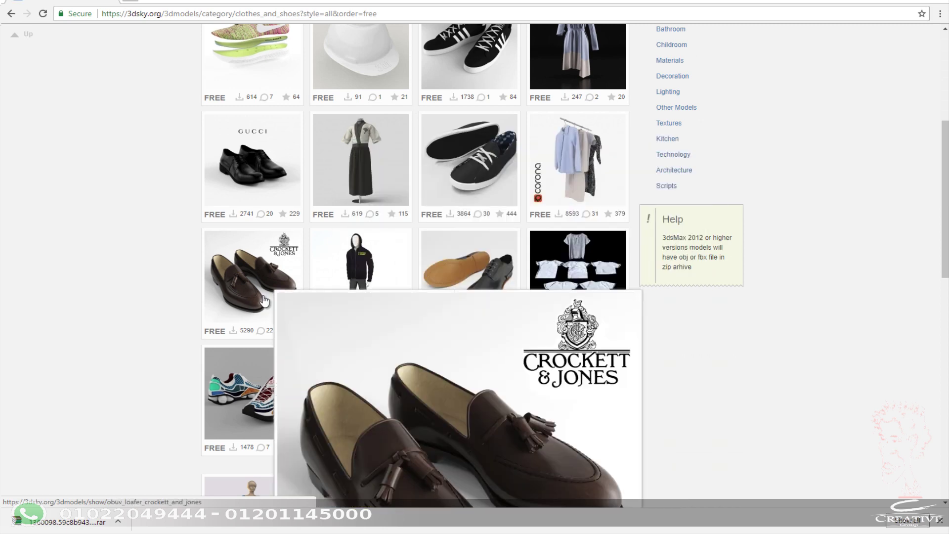
left_click(265, 300)
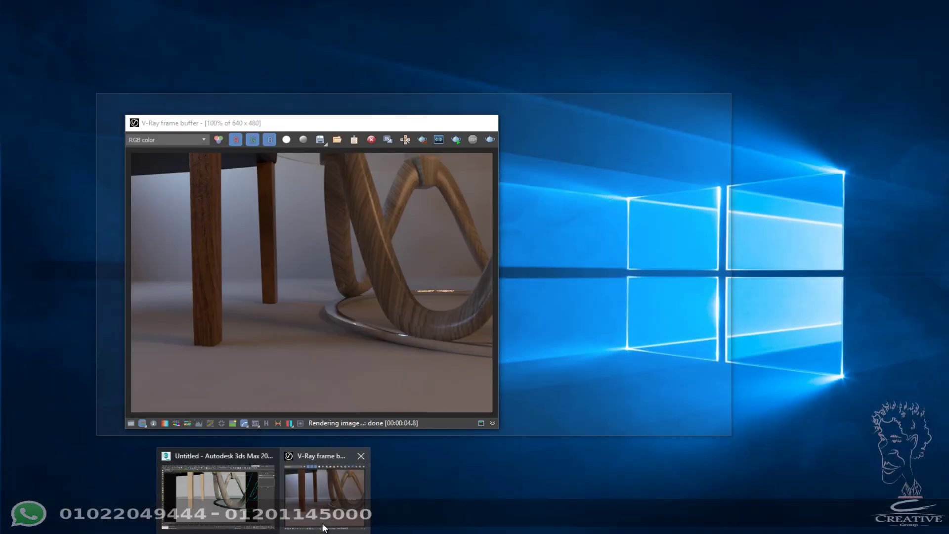
left_click(322, 472)
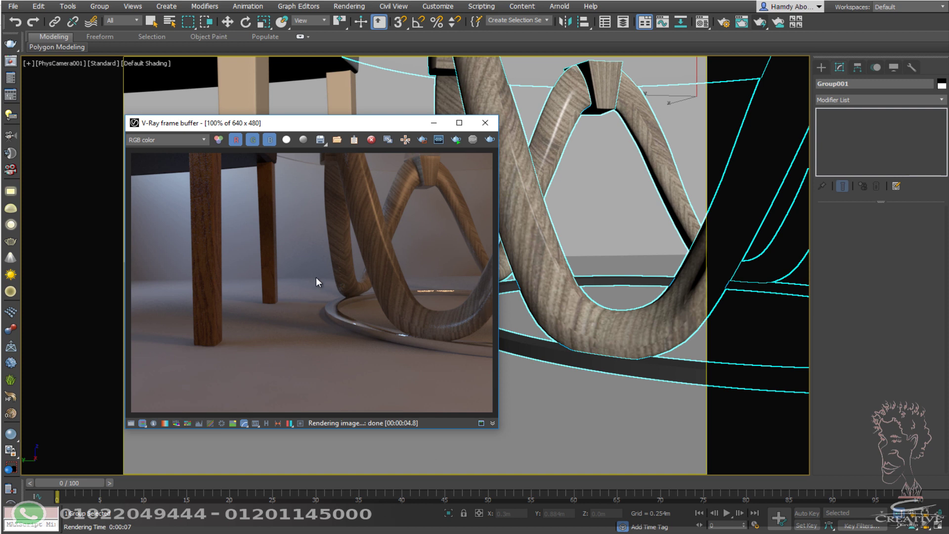
Step: In wireframe Top view, draw a long narrow box (Box003) across the floor behind the table base
key("t")
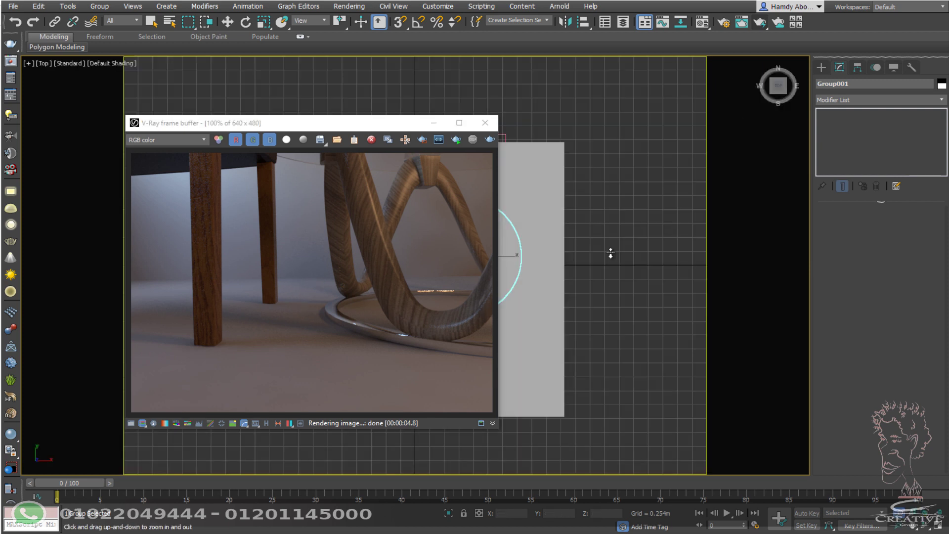
key("F3")
left_click_drag(430, 122, 368, 124)
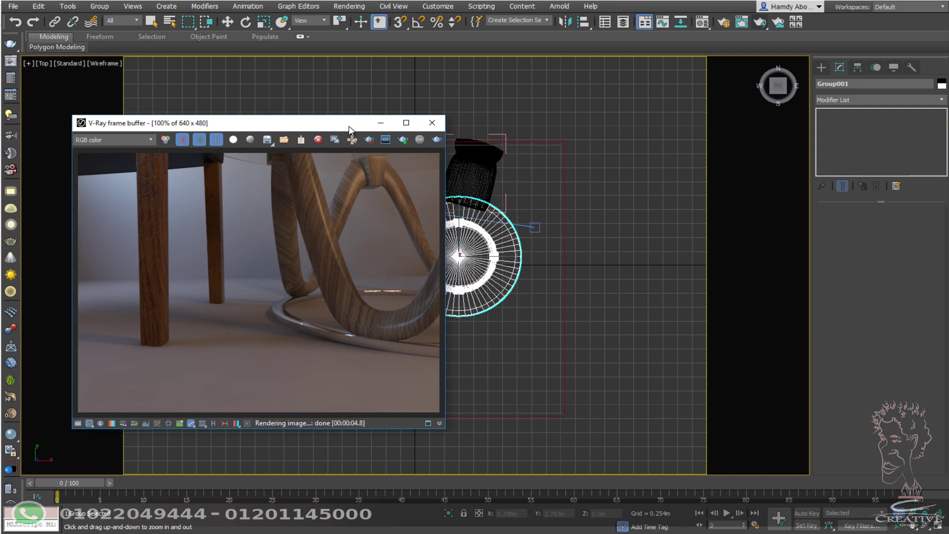
left_click_drag(557, 143, 557, 118)
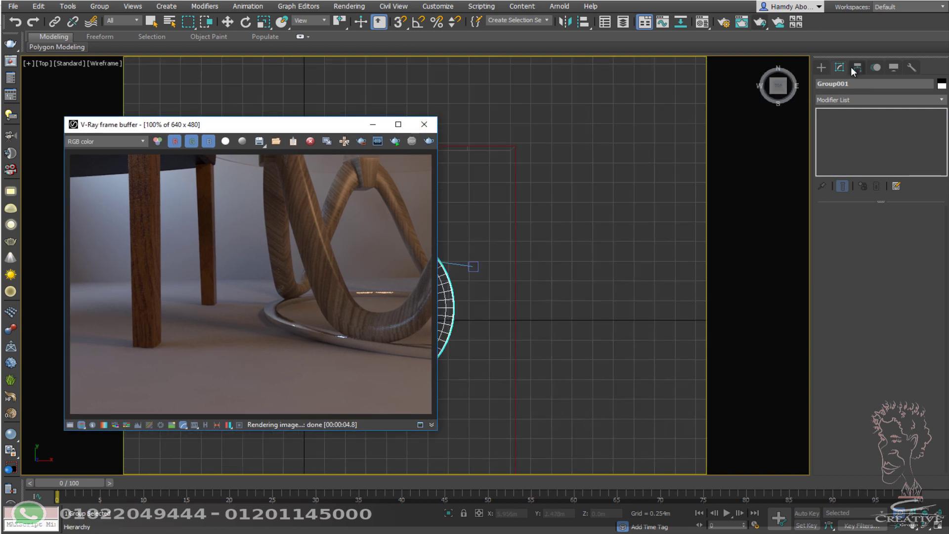
left_click(820, 67)
left_click(821, 84)
left_click(856, 133)
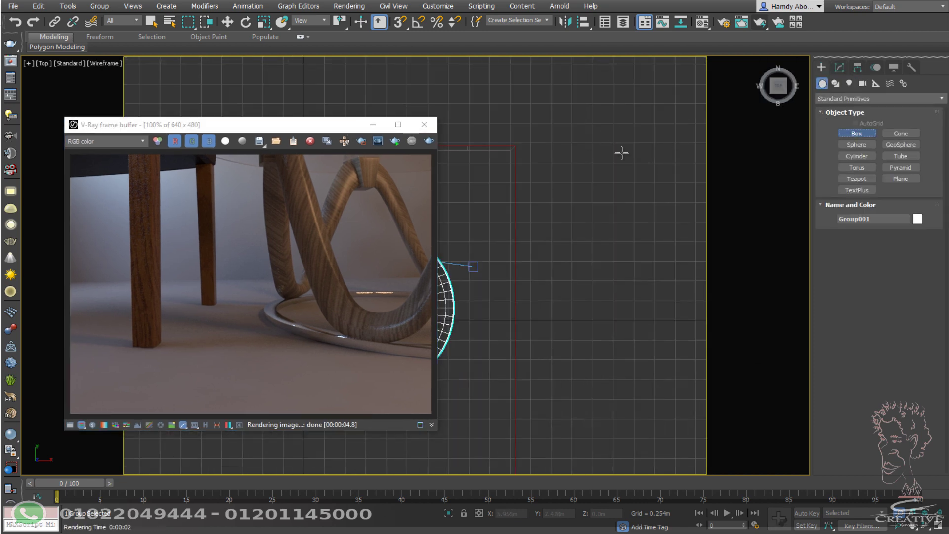
left_click_drag(513, 148, 524, 380)
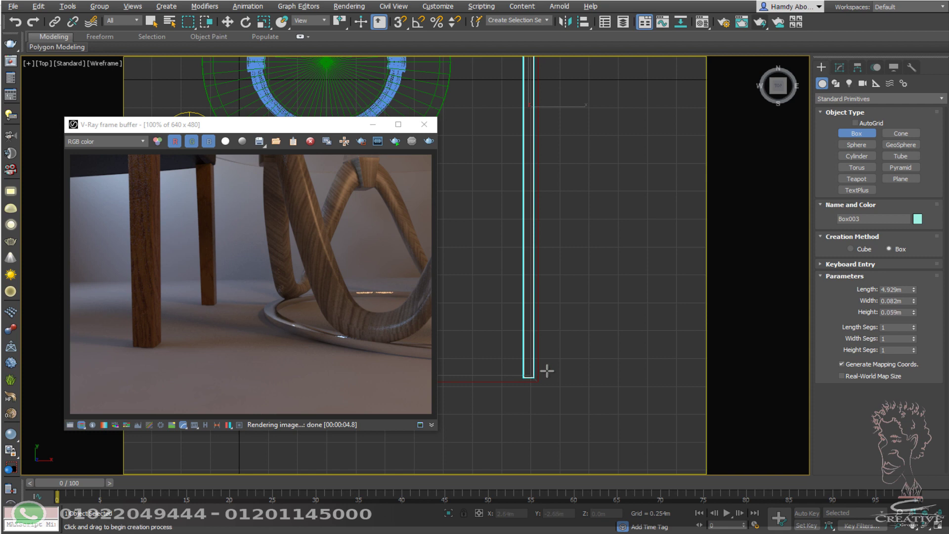
middle_click_drag(547, 370, 605, 313, "alt")
key("c")
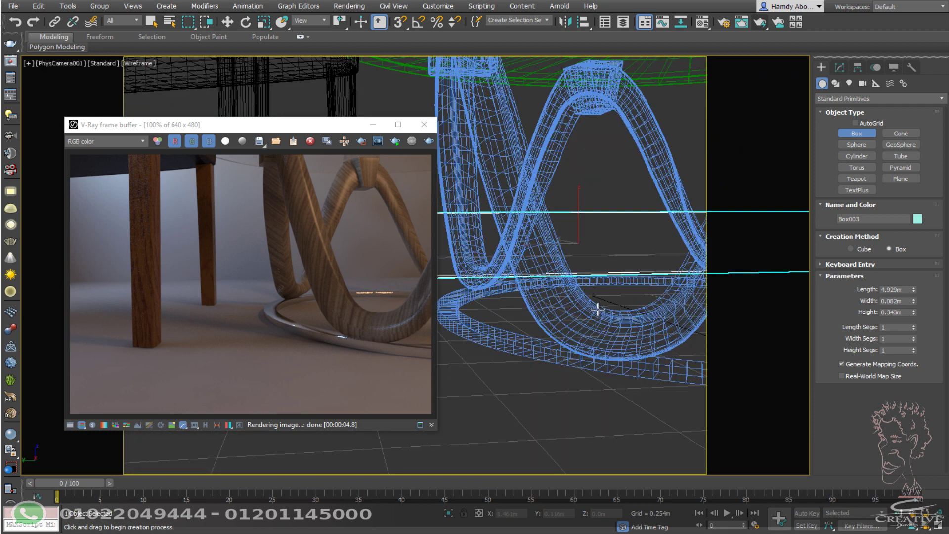
key("F3")
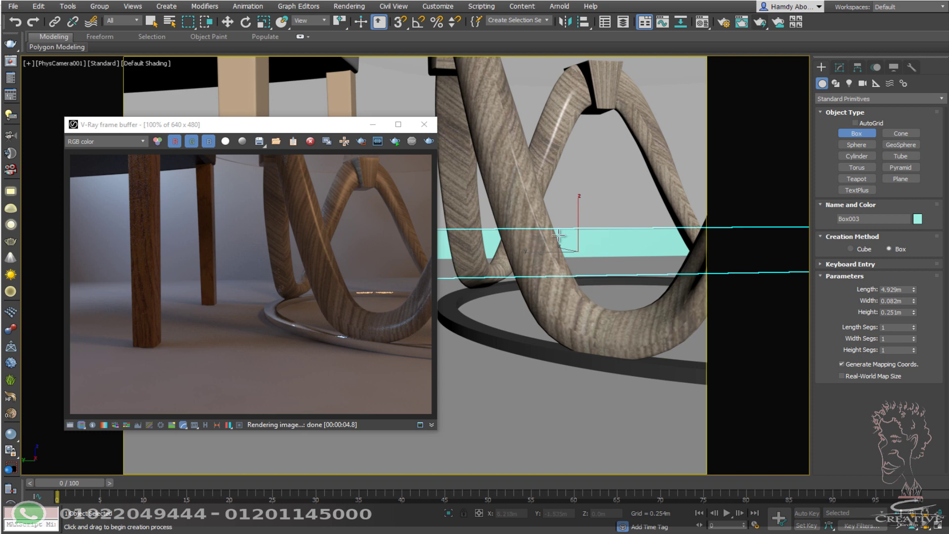
Step: Assign a fresh VRayMtl from the Material Editor to Box003 and re-render
key("m")
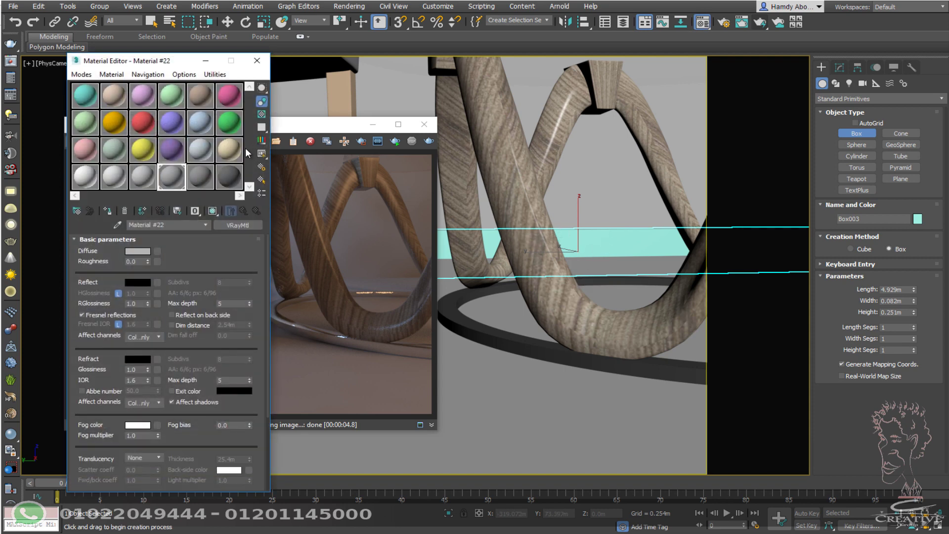
left_click(206, 180)
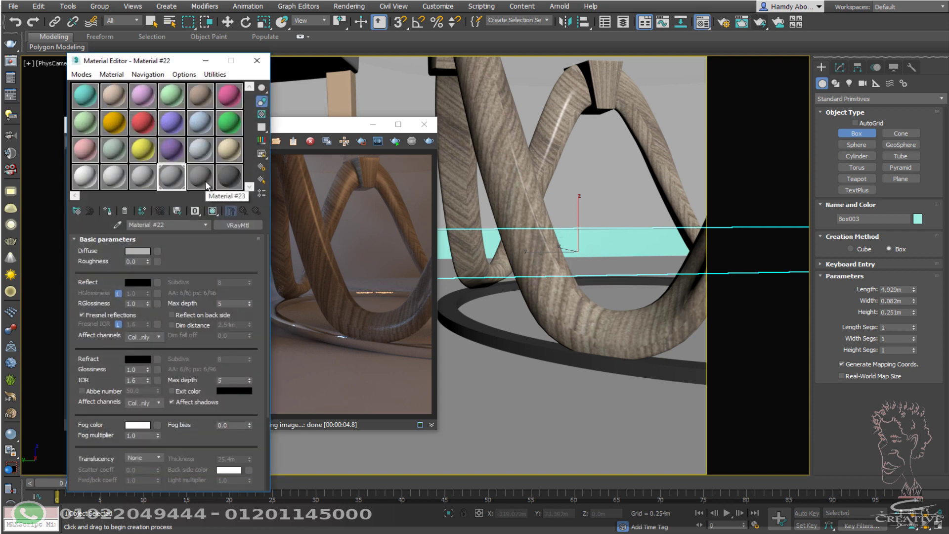
left_click(107, 210)
left_click(429, 142)
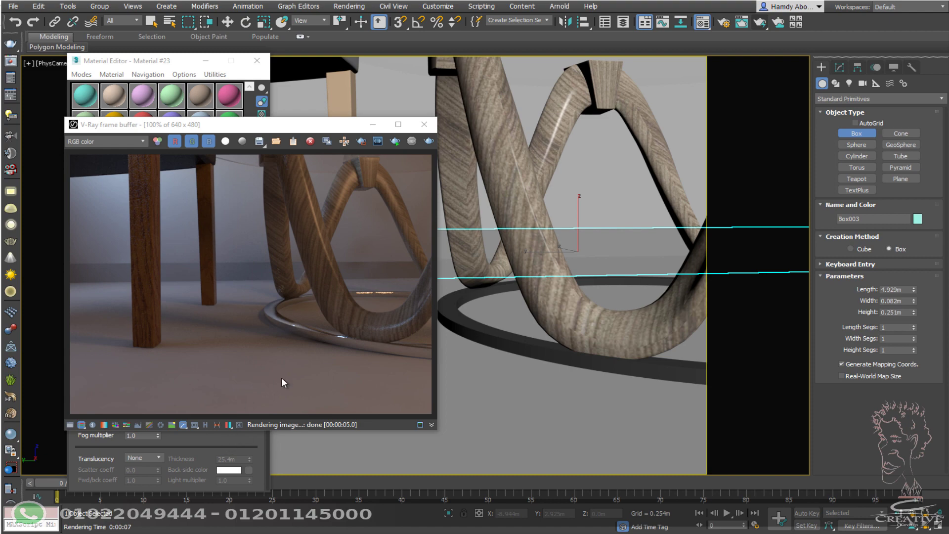
Step: Show the downloaded loafer archive in its folder and extract it into its own folder
left_click(290, 503)
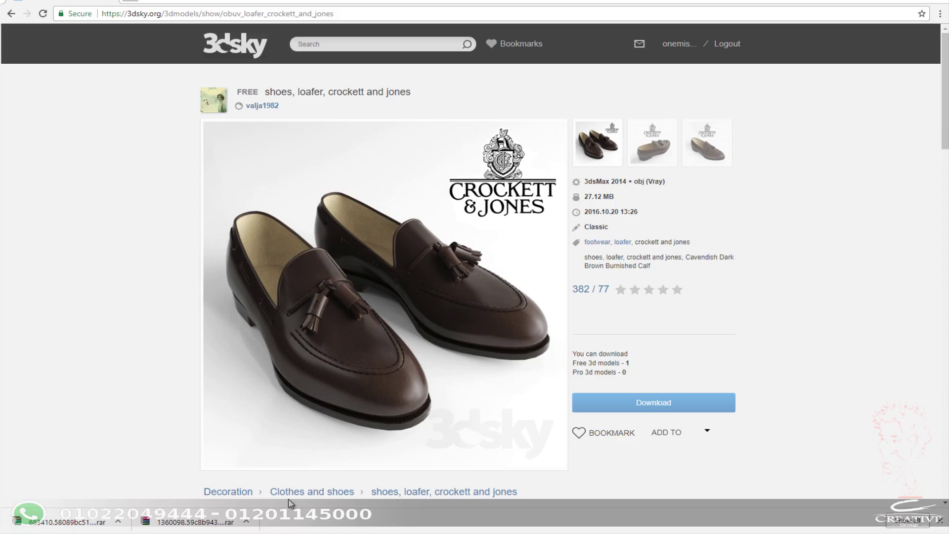
right_click(78, 527)
left_click(85, 500)
right_click(284, 279)
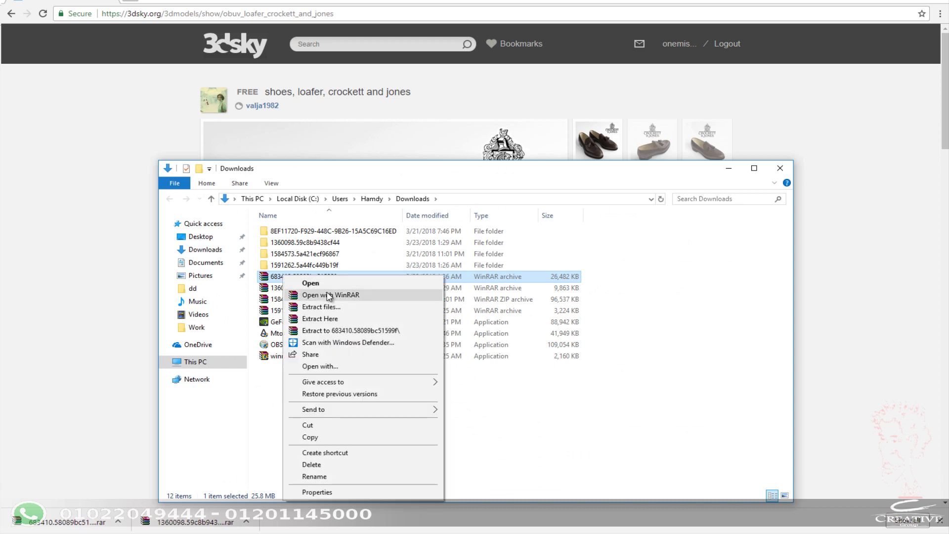
left_click(348, 330)
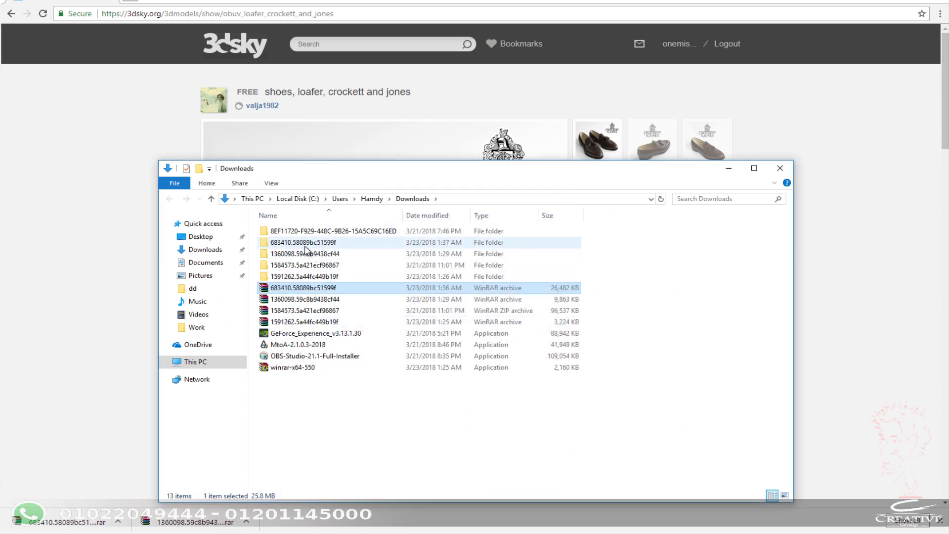
Step: Open the inner loafers folder and drag loafers.max toward 3ds Max
double_click(299, 243)
double_click(284, 232)
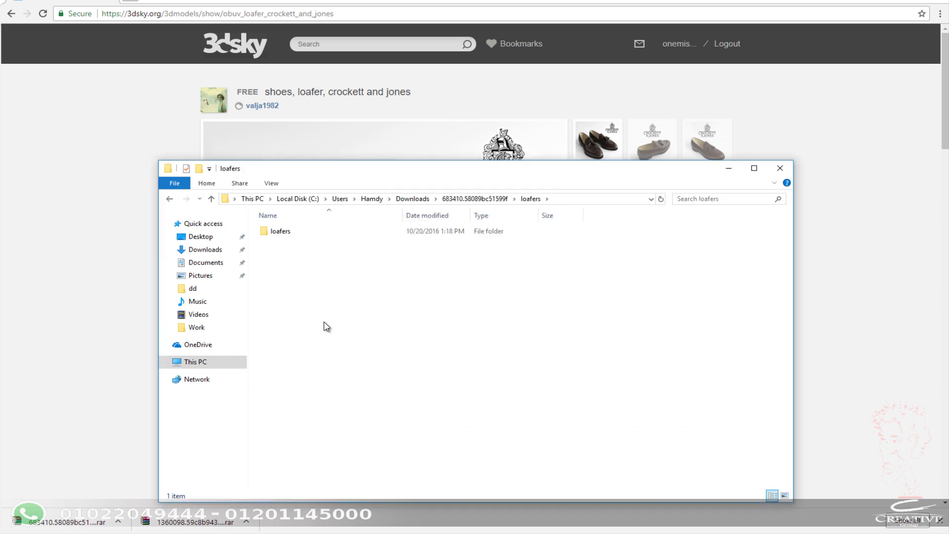
double_click(295, 233)
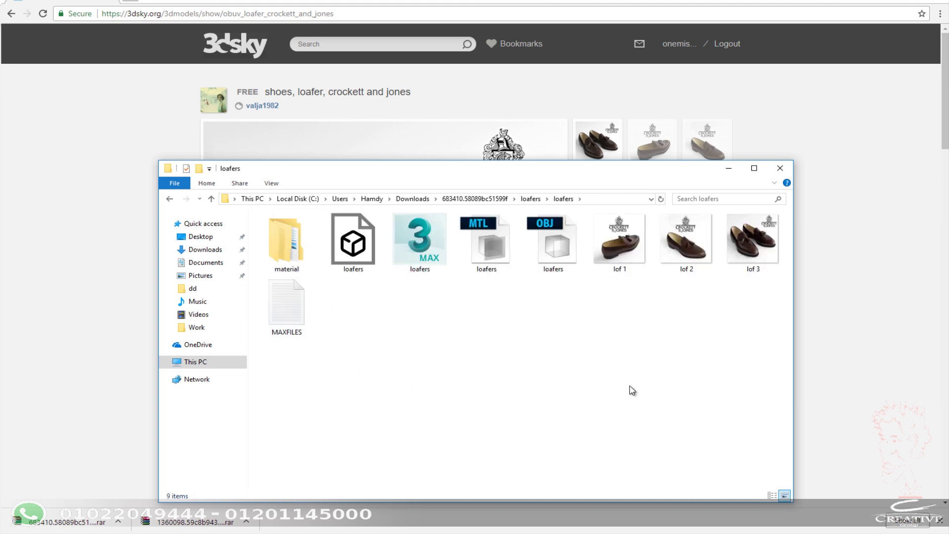
left_click(420, 245)
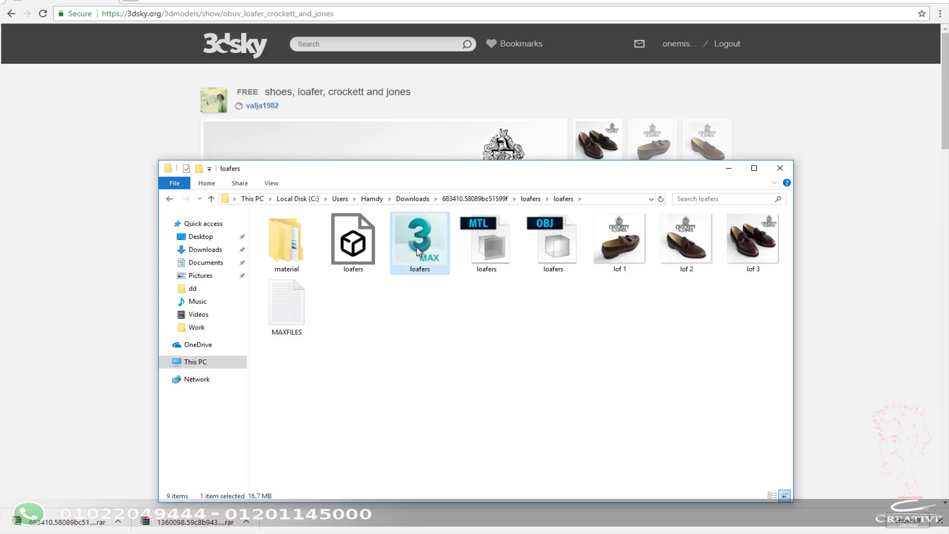
left_click_drag(418, 251, 267, 499)
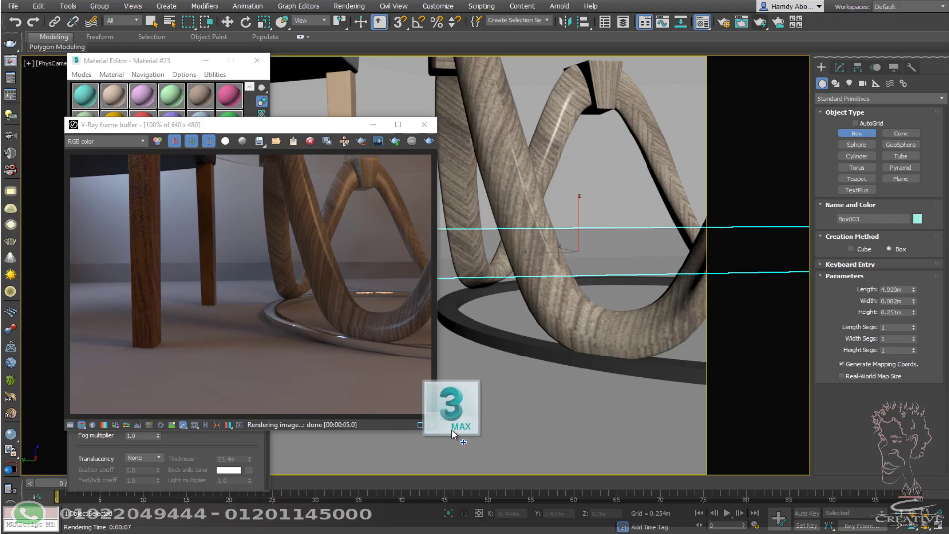
Step: Merge loafers.max into the scene and group the two shoes under the default name
left_click_drag(266, 499, 525, 433)
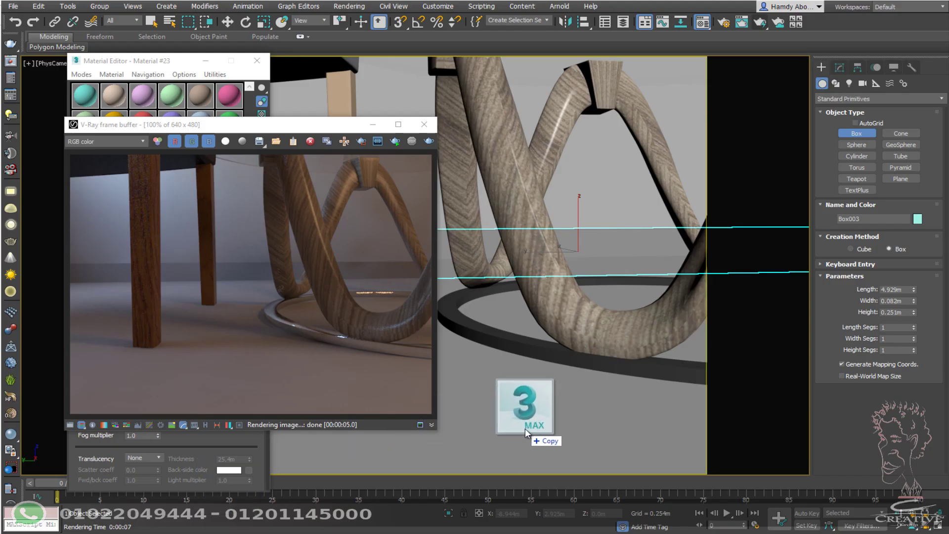
left_click(569, 447)
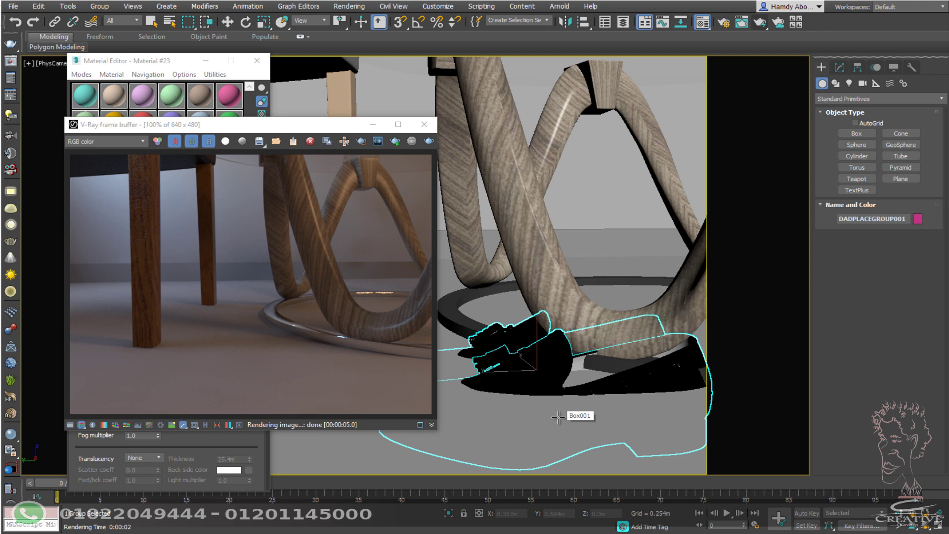
key("w")
left_click(100, 6)
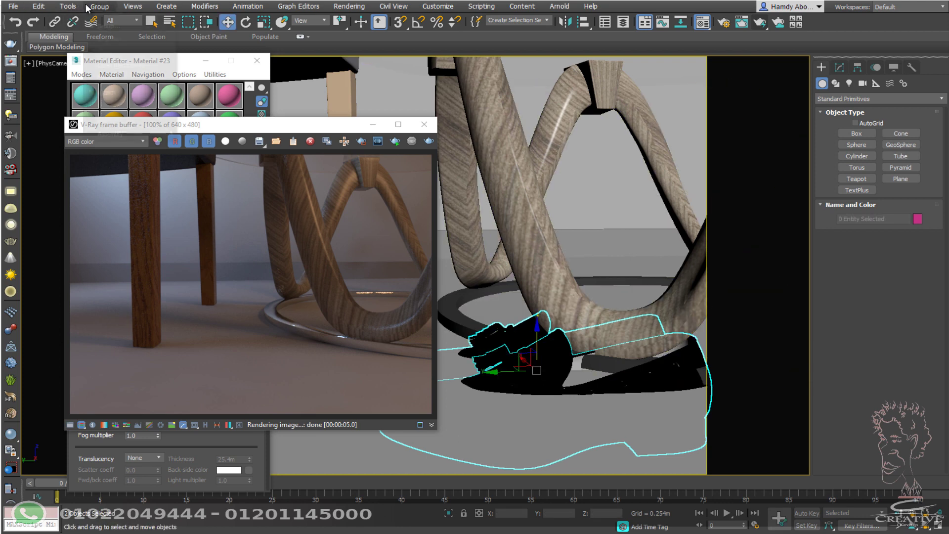
left_click(103, 18)
left_click(482, 286)
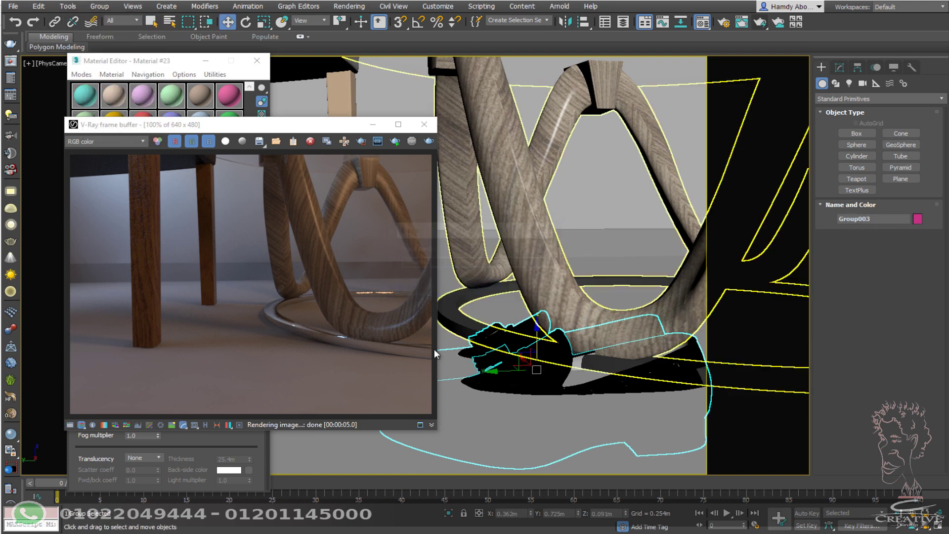
Step: Raise the shoe group into view and close the frame buffer and Material Editor
left_click(424, 124)
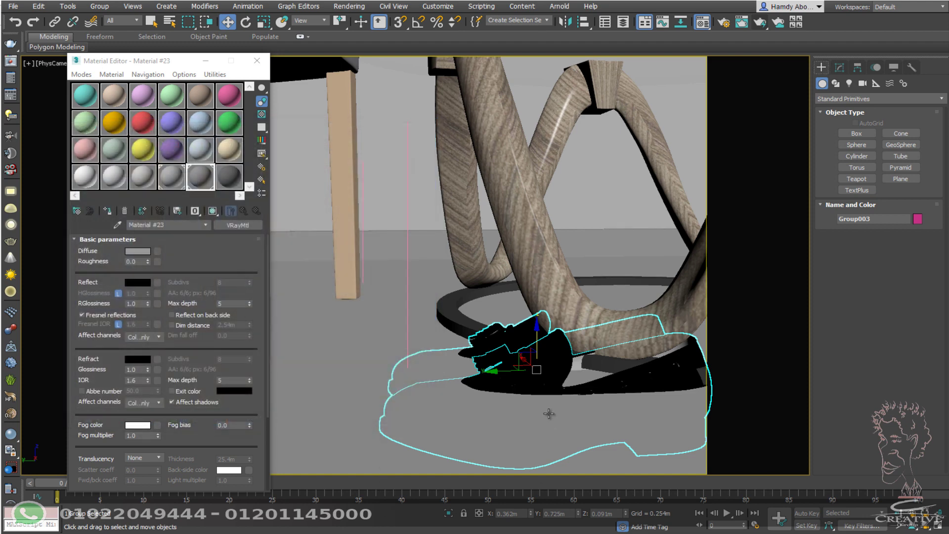
left_click_drag(539, 344, 538, 289)
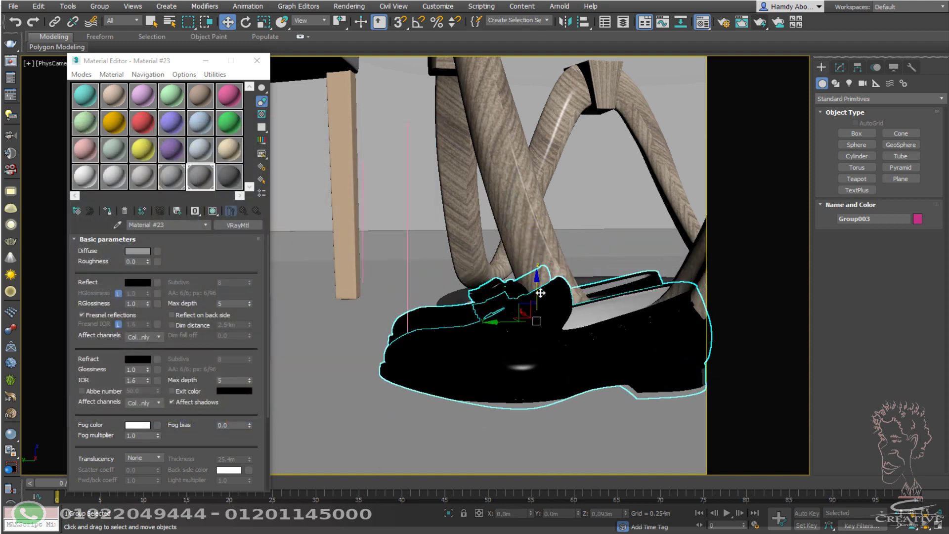
left_click(256, 62)
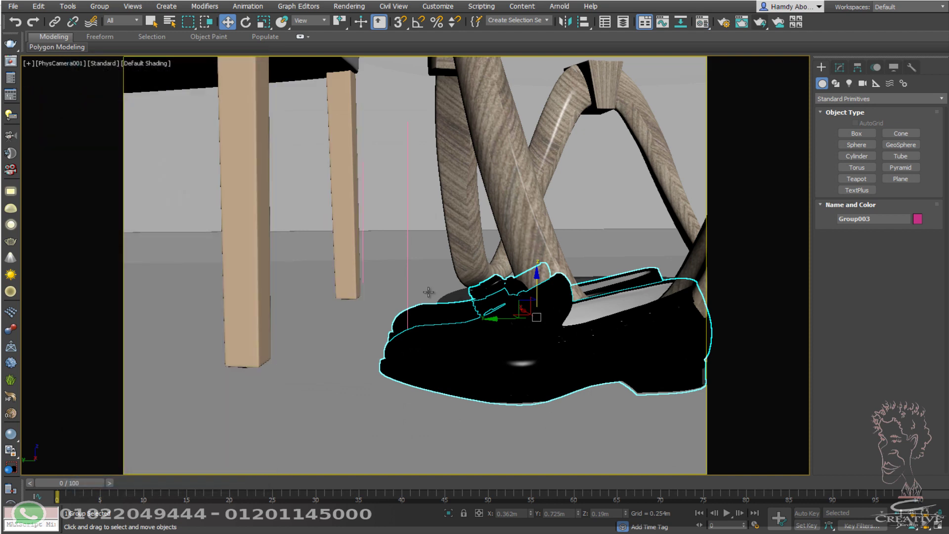
key("p")
mouse_move(404, 290)
middle_mouse_down("alt")
mouse_move(493, 364)
mouse_move(438, 275)
middle_mouse_up("alt")
Step: Open the shoe group and move and rotate the top loafer to a new spot
left_click(99, 7)
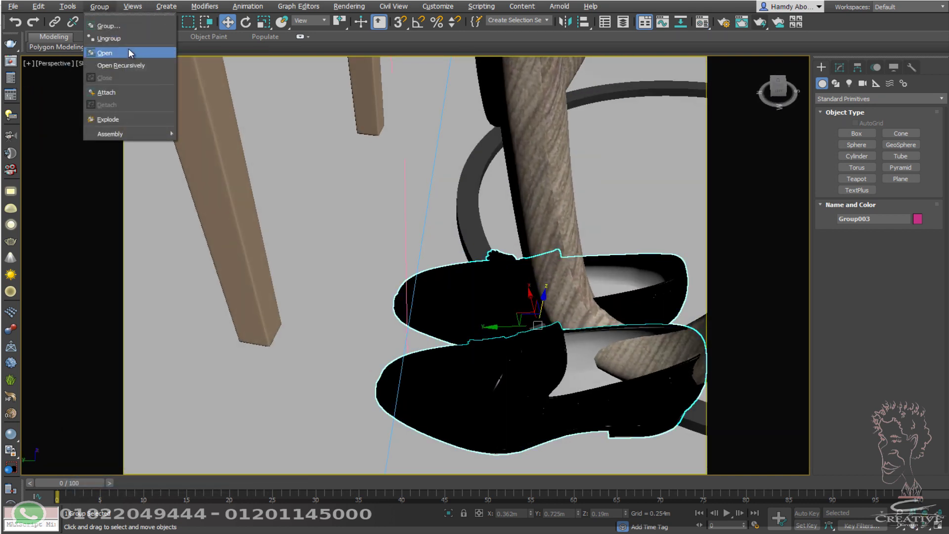
left_click(129, 53)
left_click(455, 279)
mouse_move(468, 267)
left_mouse_down()
mouse_move(327, 278)
mouse_move(456, 224)
left_mouse_up()
key("e")
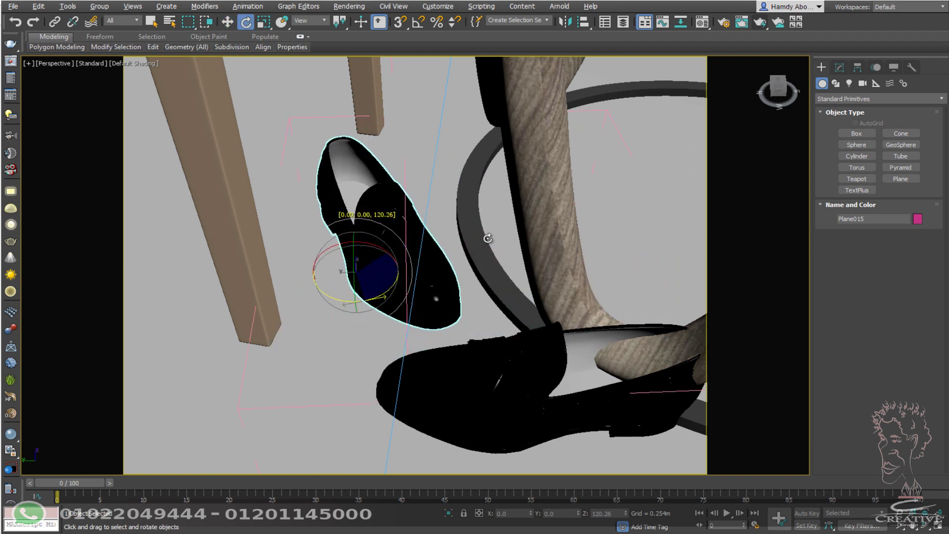
key("w")
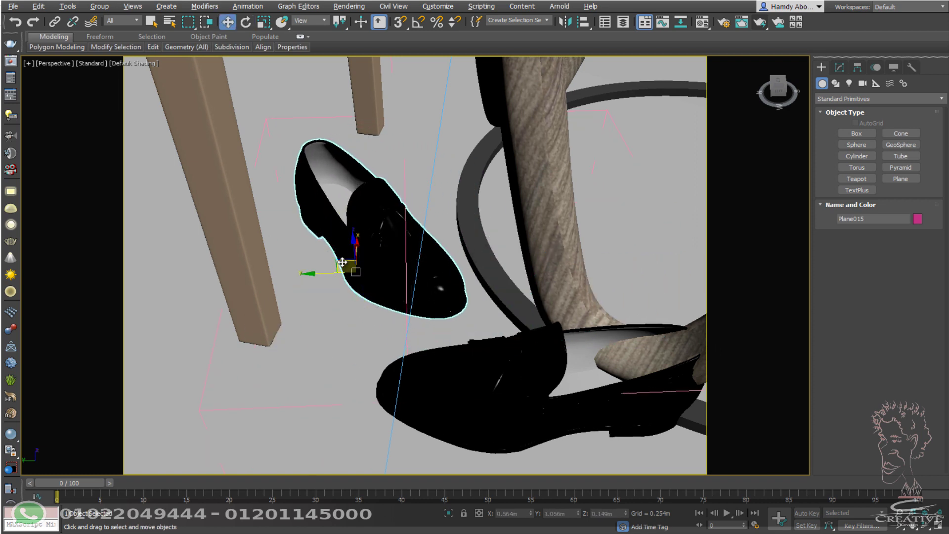
left_click_drag(342, 262, 365, 219)
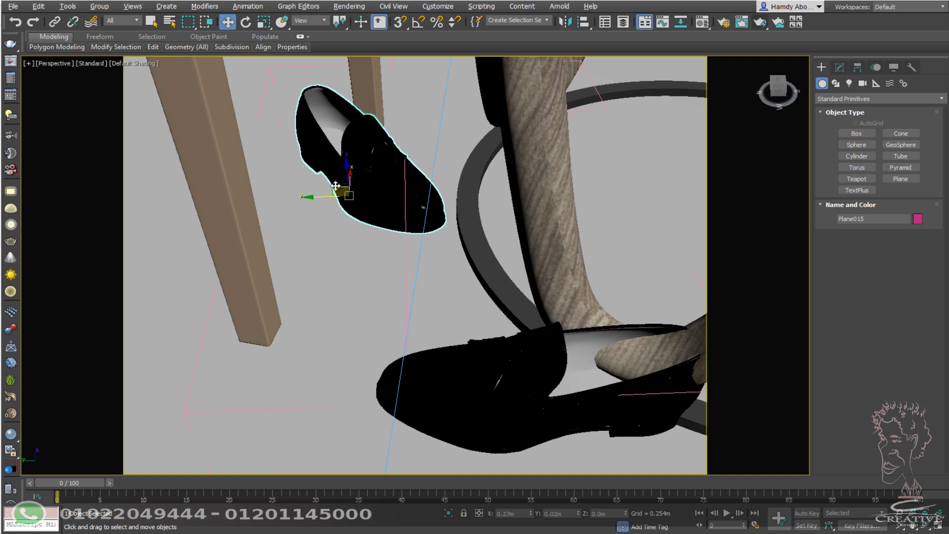
mouse_move(364, 219)
middle_mouse_down("alt")
mouse_move(413, 189)
mouse_move(417, 195)
middle_mouse_up("alt")
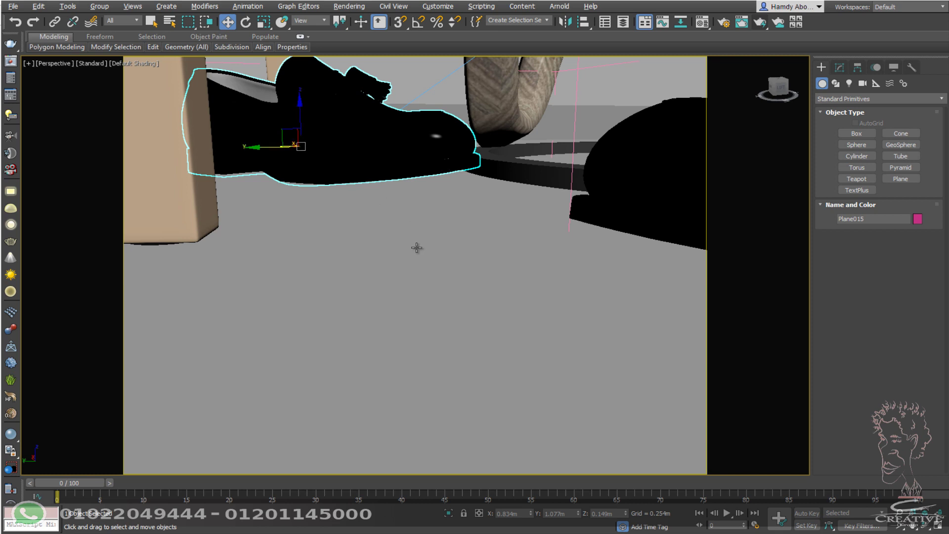
mouse_move(416, 247)
middle_mouse_down("alt")
mouse_move(368, 282)
mouse_move(395, 316)
middle_mouse_up("alt")
Step: Rotate the lower loafer, tip it onto its side near the chair leg, and rest it on the floor
left_click(395, 318)
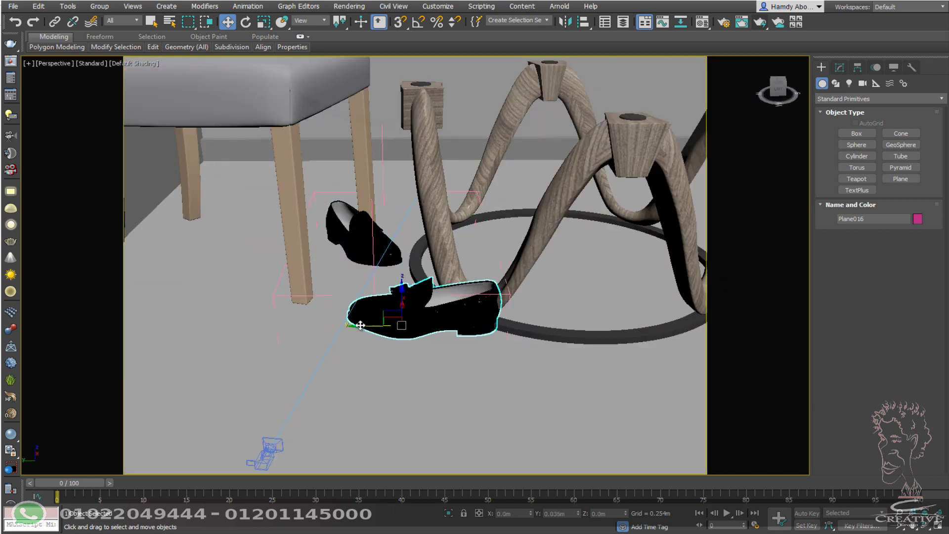
key("e")
mouse_move(360, 324)
left_mouse_down()
mouse_move(288, 322)
mouse_move(508, 269)
left_mouse_up()
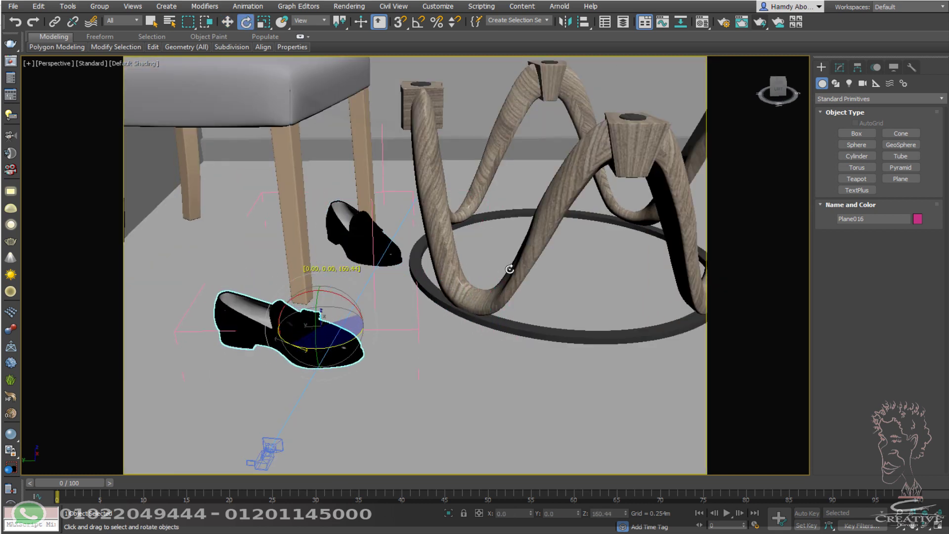
key("w")
key("e")
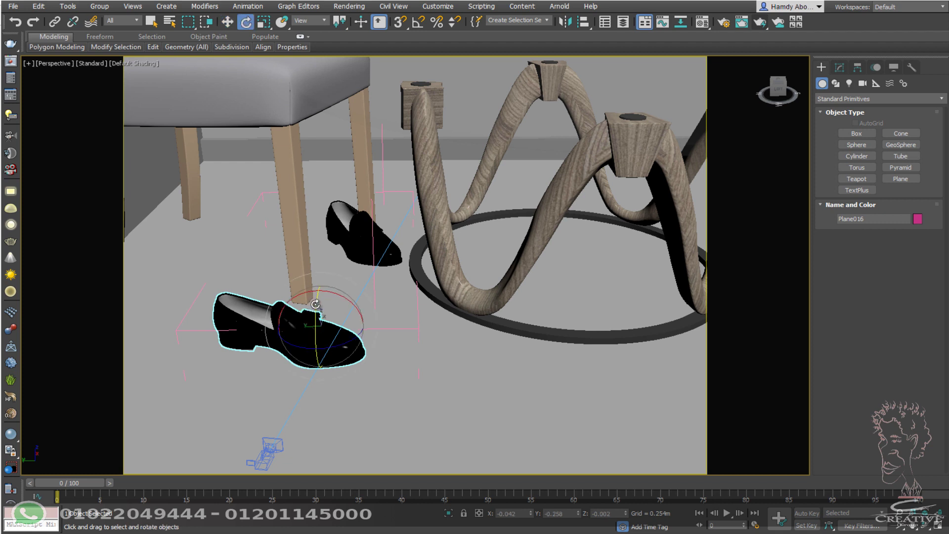
left_click_drag(316, 304, 350, 305)
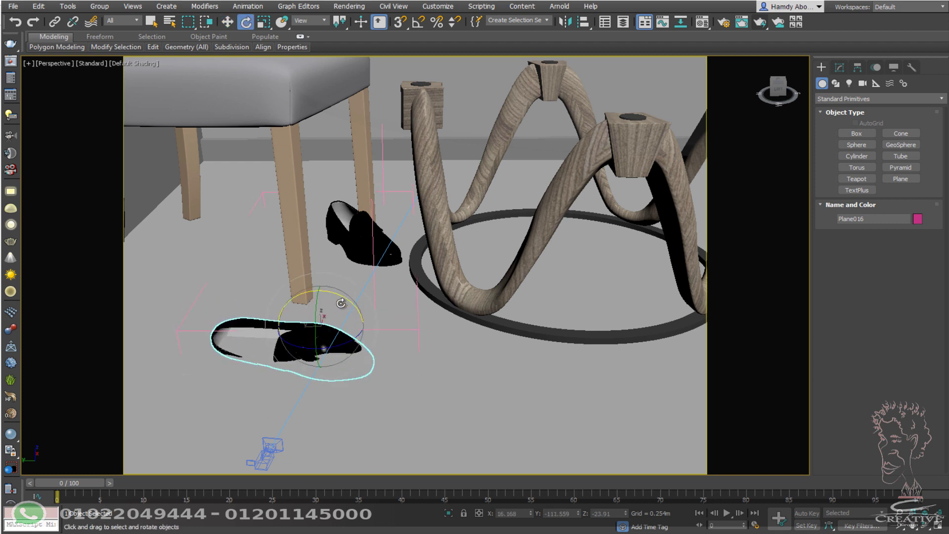
key("w")
mouse_move(341, 303)
middle_mouse_down("alt")
mouse_move(328, 339)
mouse_move(267, 312)
middle_mouse_up("alt")
mouse_move(323, 301)
left_mouse_down()
mouse_move(332, 251)
mouse_move(279, 278)
left_mouse_up()
key("e")
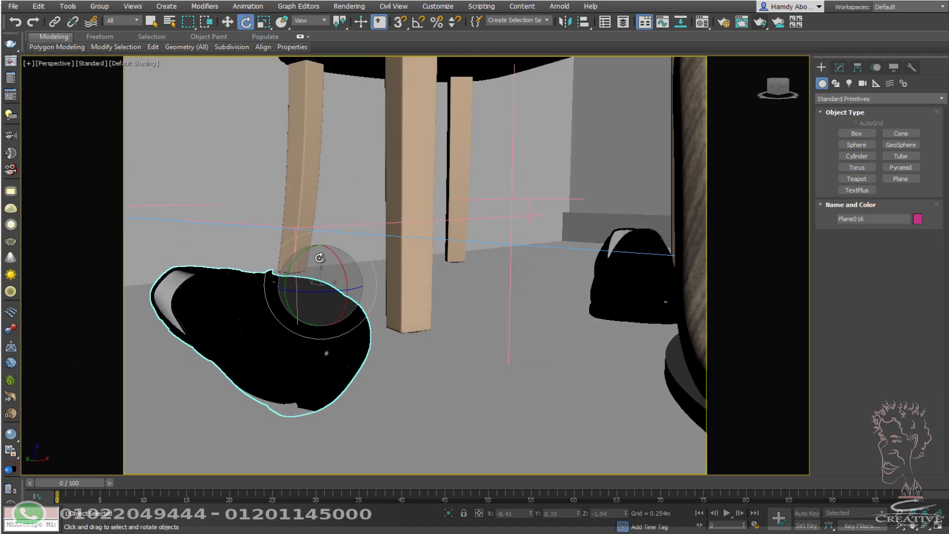
key("w")
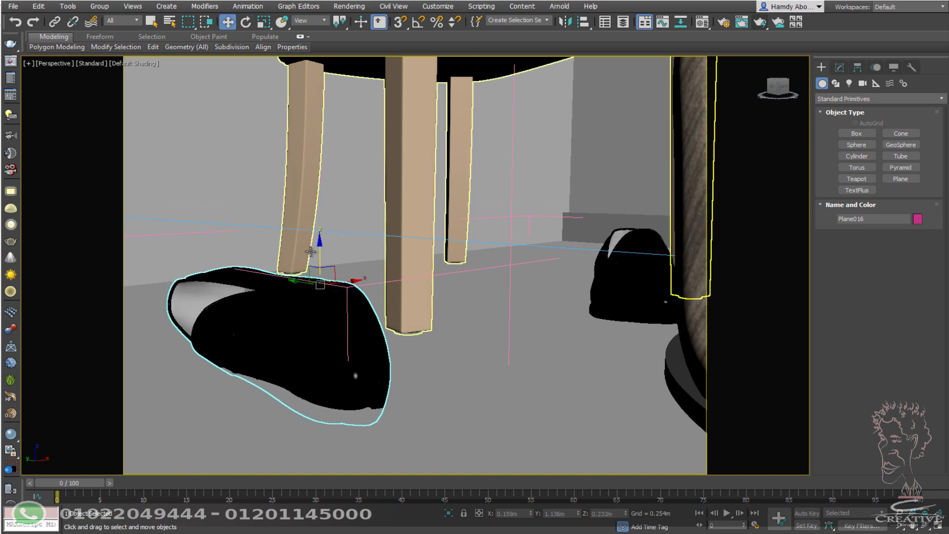
left_click_drag(318, 249, 319, 224)
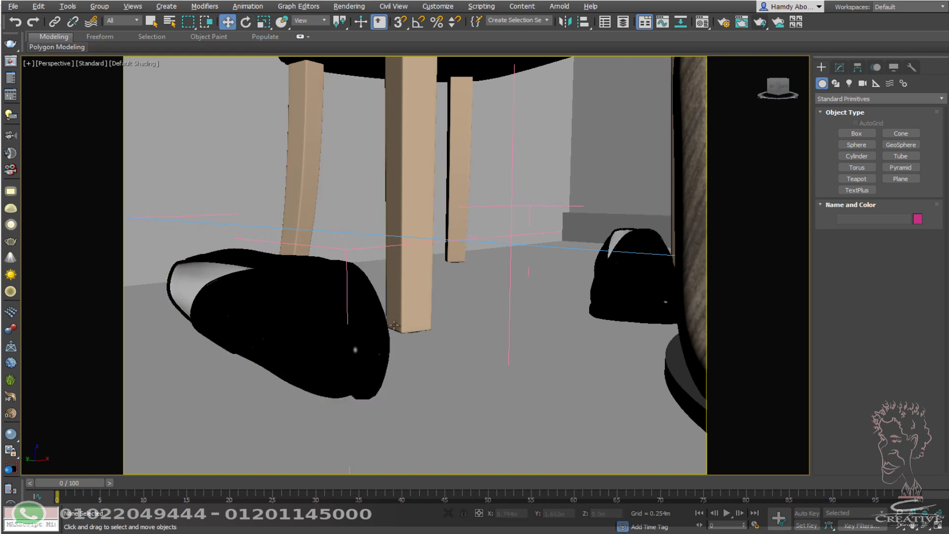
Step: In the camera view, move the front loafer to the right
left_click(348, 327)
key("c")
left_click(309, 337)
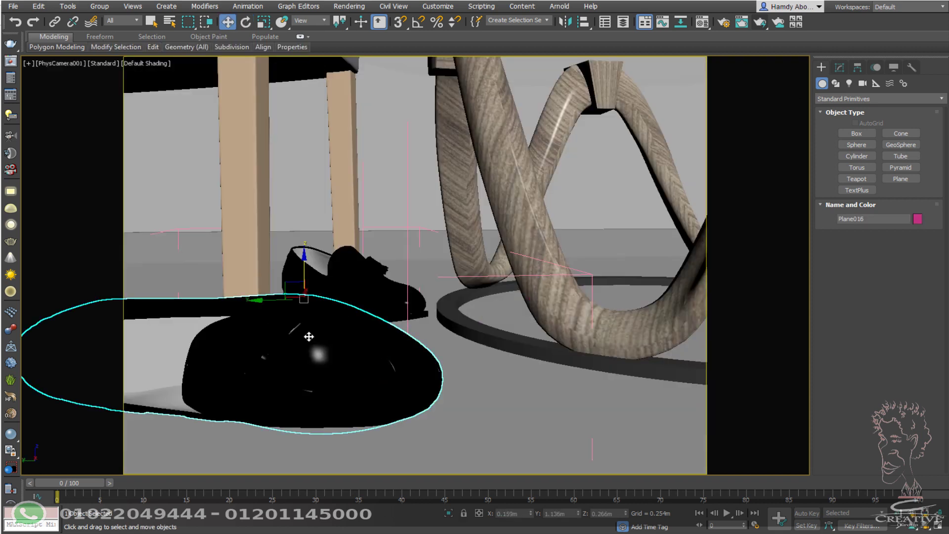
mouse_move(278, 301)
left_mouse_down()
mouse_move(396, 321)
mouse_move(392, 301)
left_mouse_up()
key("e")
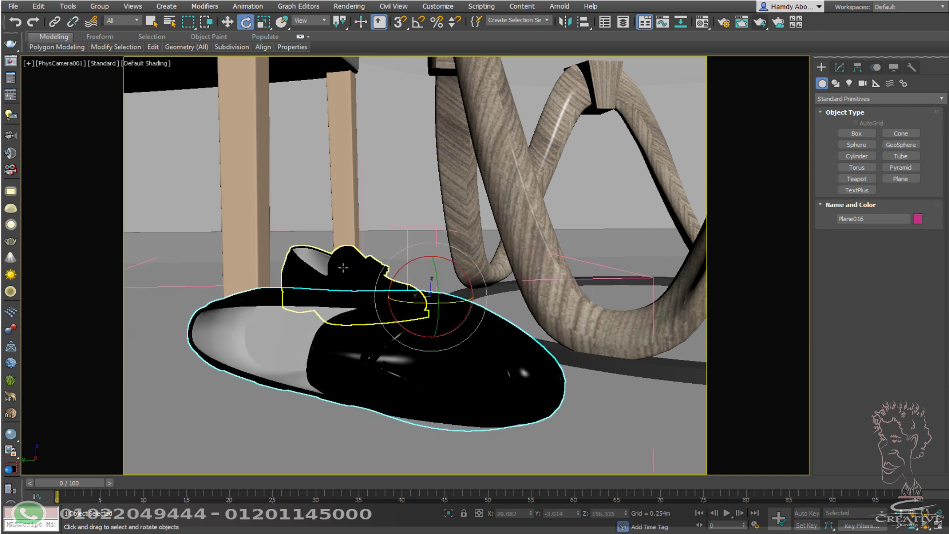
Step: Close the loafer group, scale it down uniformly, and move it toward the chair leg
left_click(98, 6)
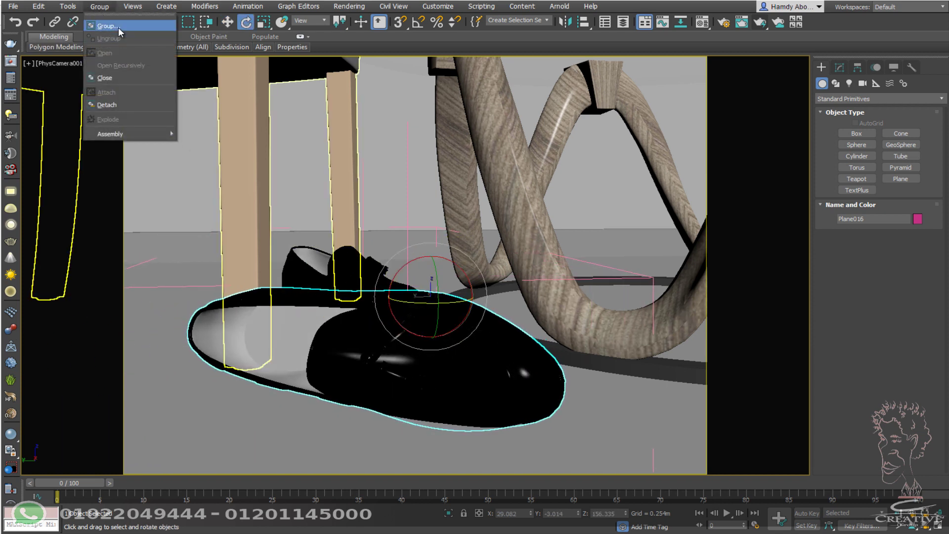
left_click(126, 81)
key("r")
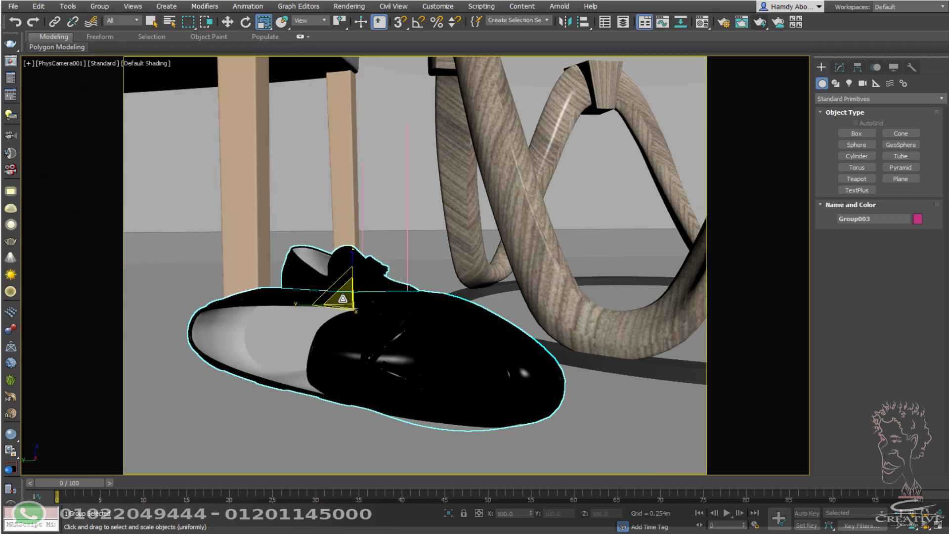
left_click_drag(342, 298, 343, 321)
key("w")
left_click_drag(351, 270, 351, 275)
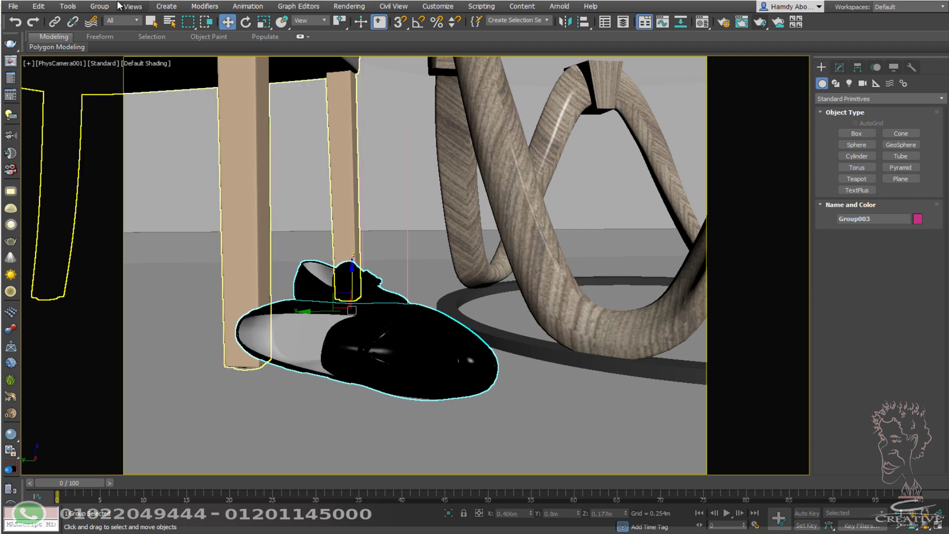
Step: Reopen the group and tilt the front loafer about nine degrees further
left_click(99, 6)
left_click(122, 54)
key("e")
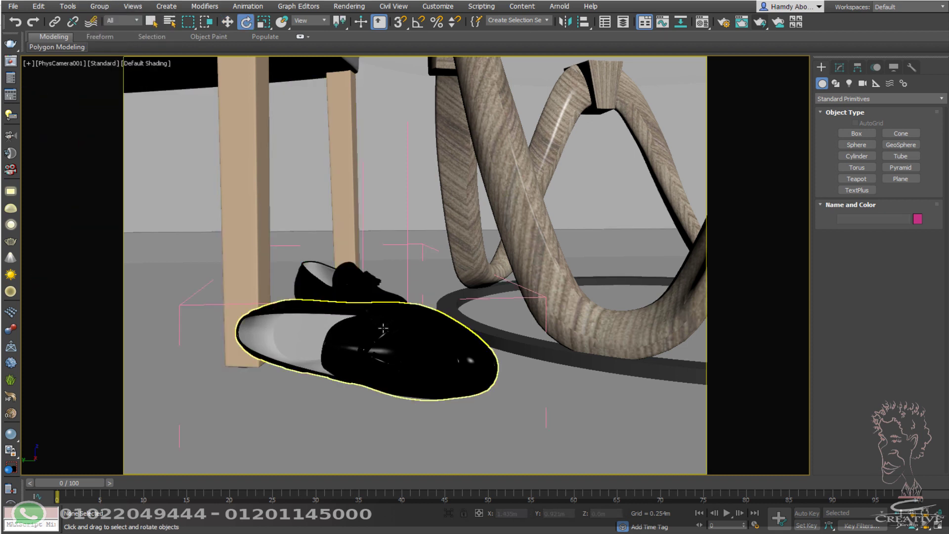
left_click(384, 332)
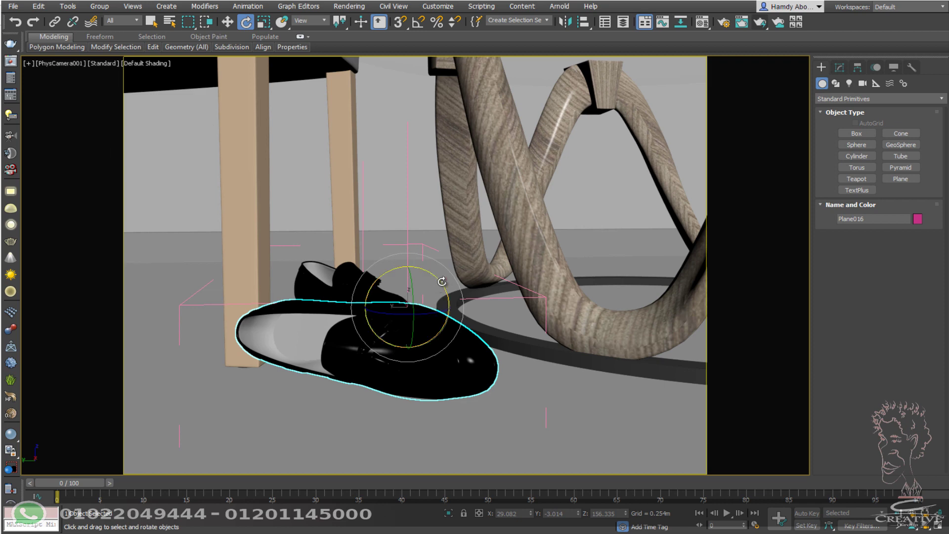
left_click_drag(437, 287, 433, 279)
left_click_drag(430, 278, 429, 278)
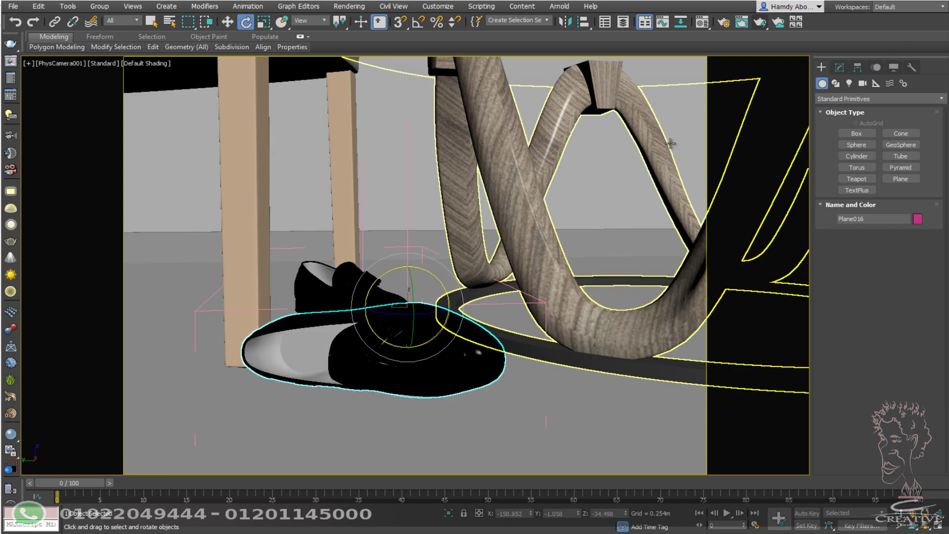
left_click(342, 278)
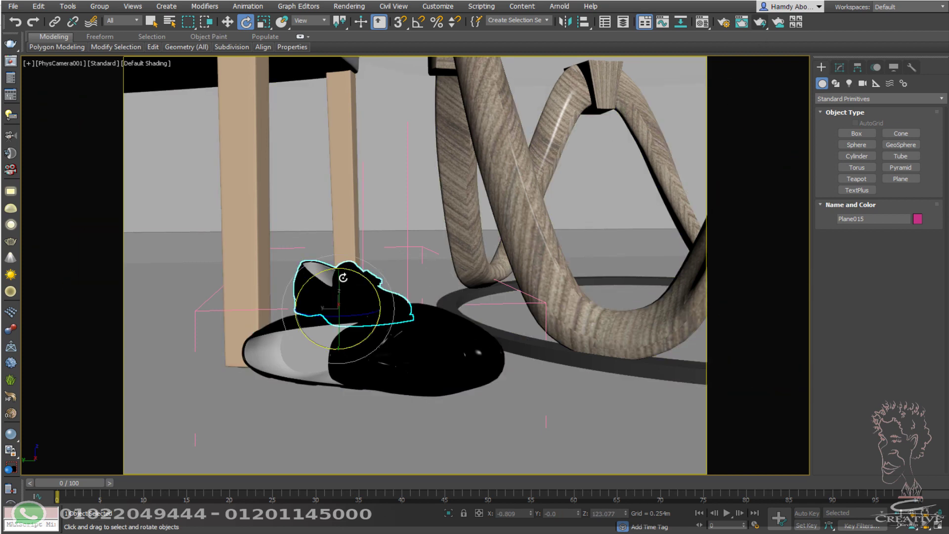
Step: Check the loafers from the top in wireframe, then select the front loafer and close its group
key("t")
key("F3")
scroll(483, 227, "up", 3)
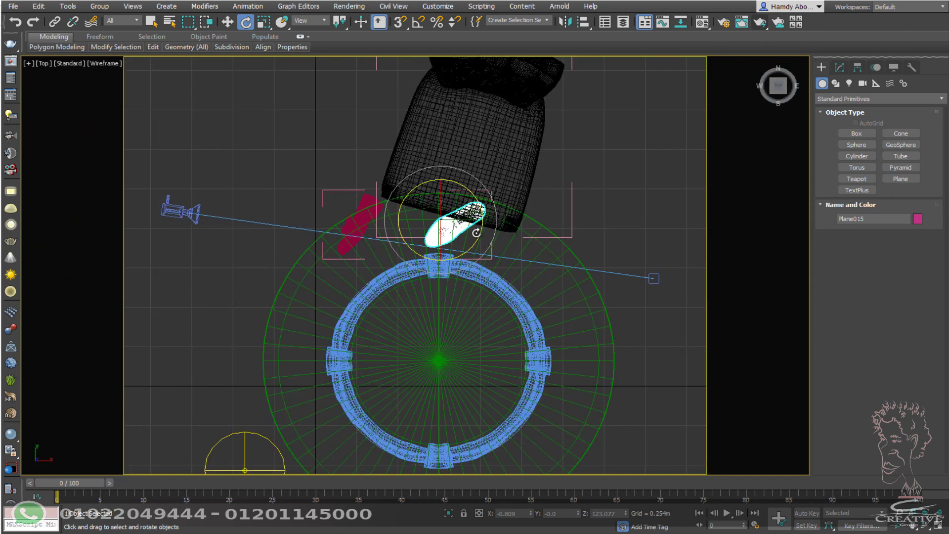
key("w")
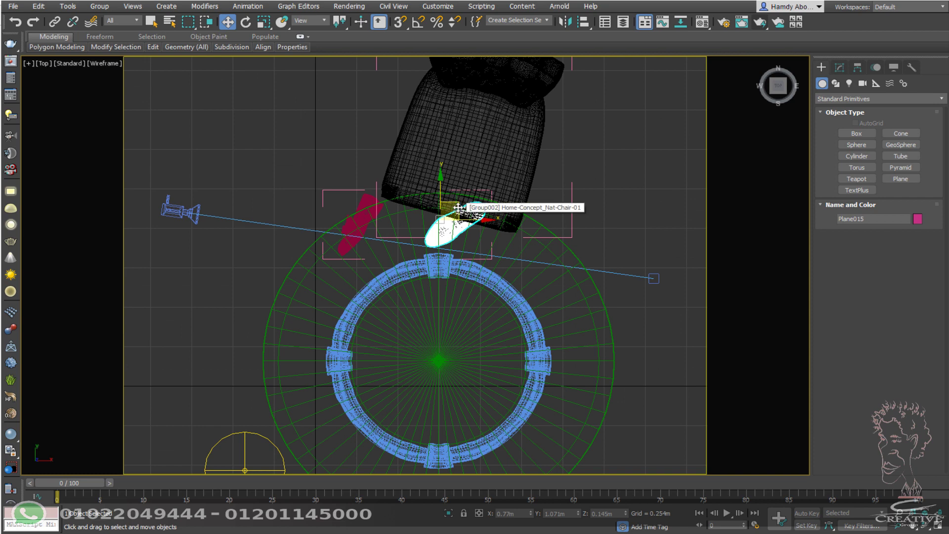
key("c")
left_click(371, 356)
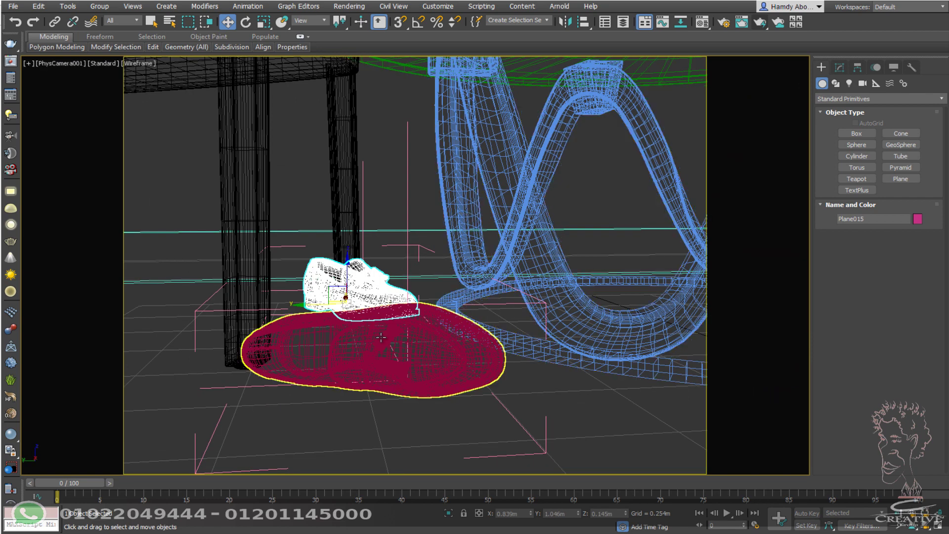
left_click(341, 173)
left_click(99, 7)
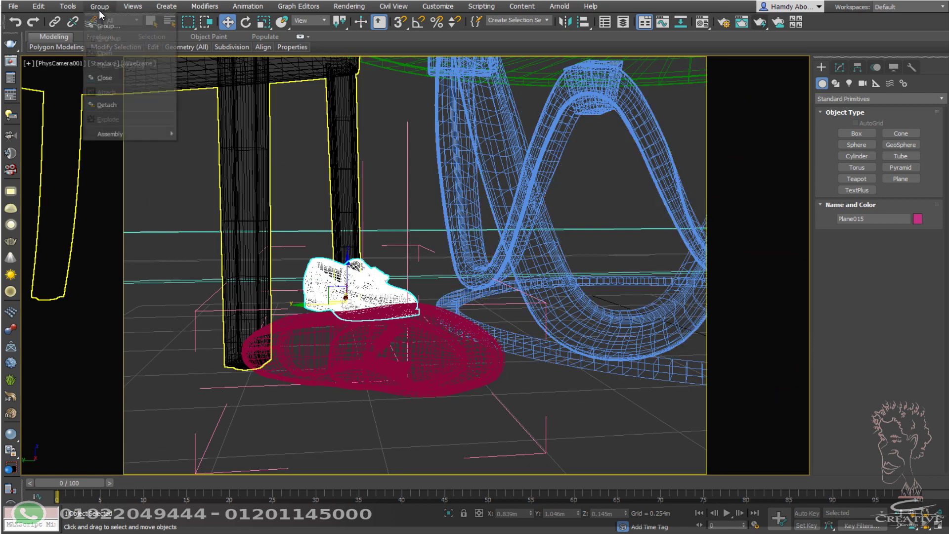
left_click(120, 79)
Step: Center both loafers in the front view and open their group for separate editing
key("f")
scroll(523, 233, "up", 5)
scroll(366, 318, "up", 2)
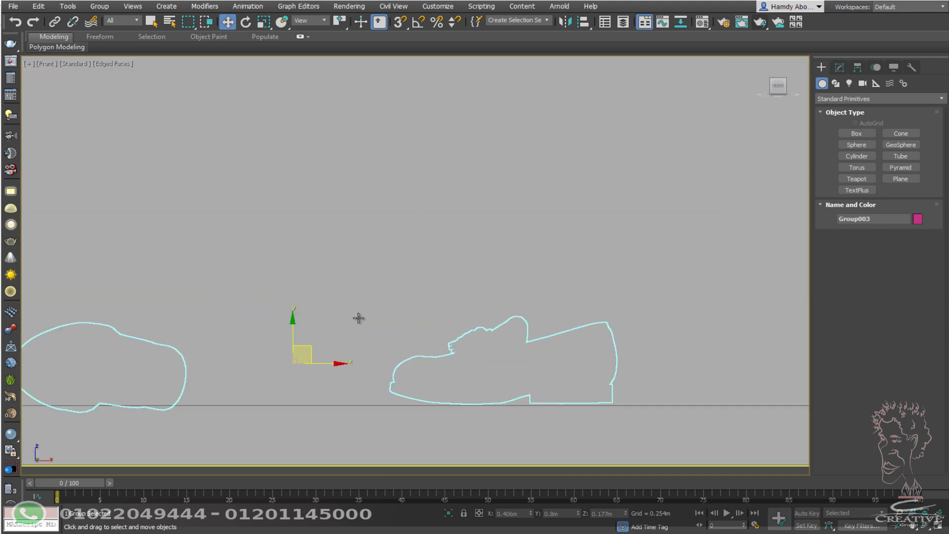
middle_click_drag(358, 318, 430, 259)
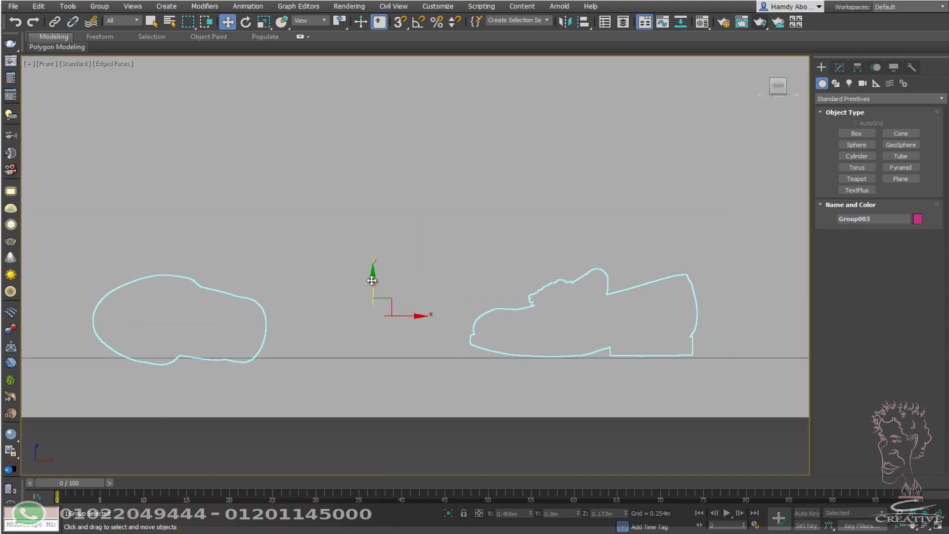
left_click(174, 320)
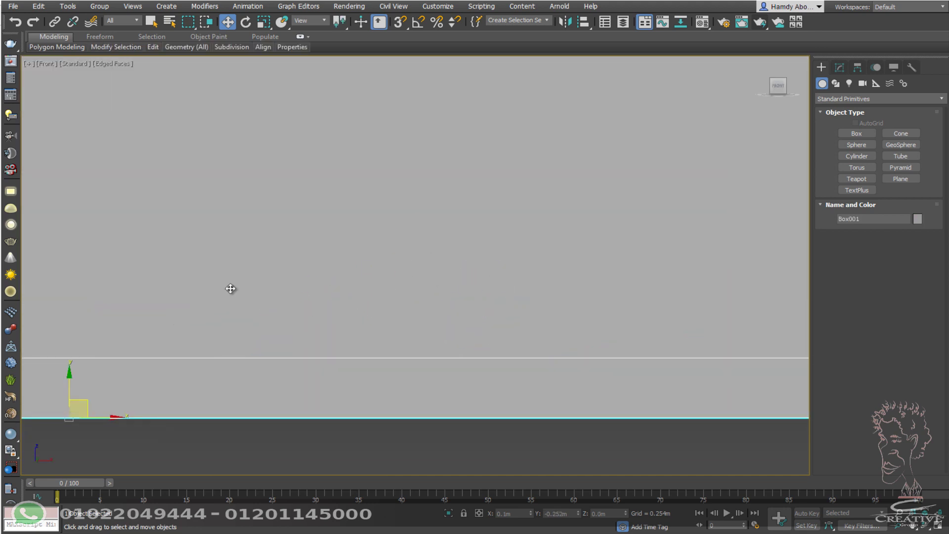
key("ctrl+z")
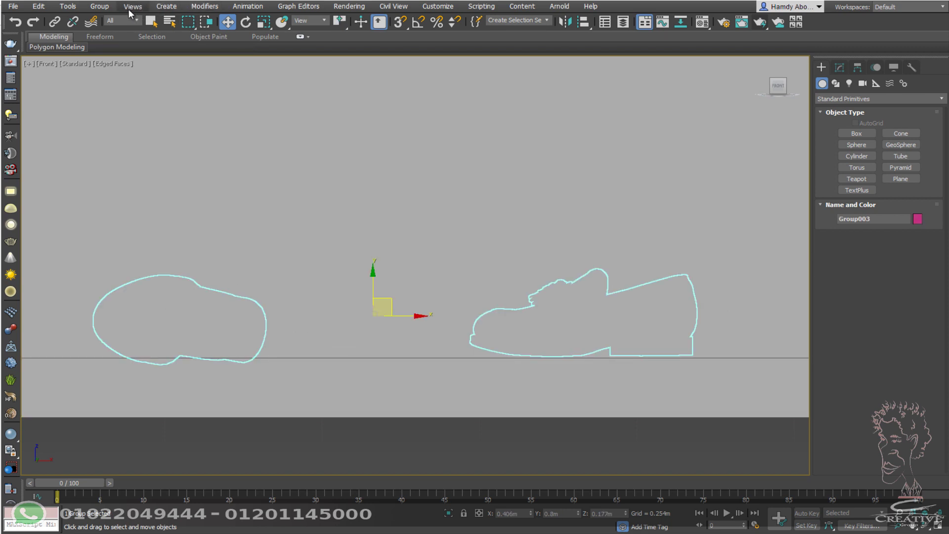
left_click(100, 5)
left_click(114, 55)
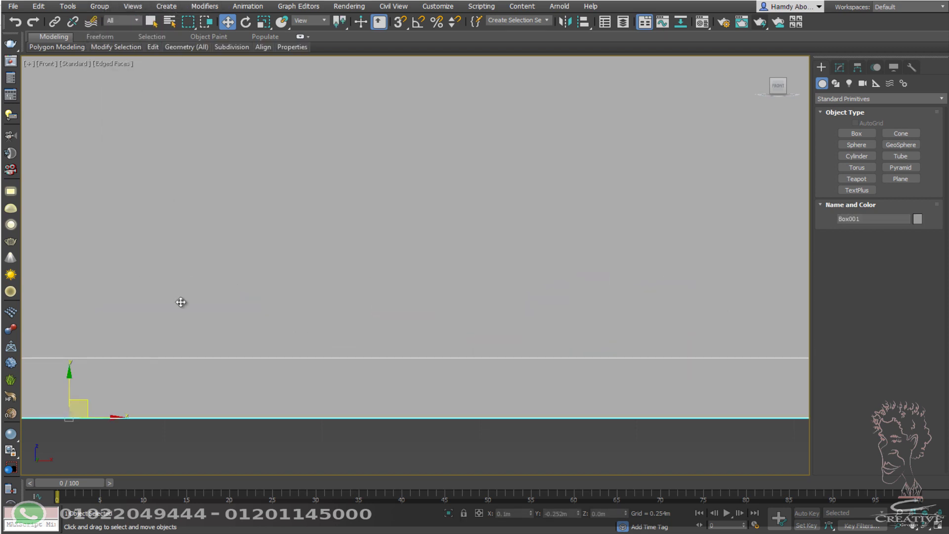
Step: Select the front loafer, frame it with the chair legs in front view, and return to PhysCamera001
key("t")
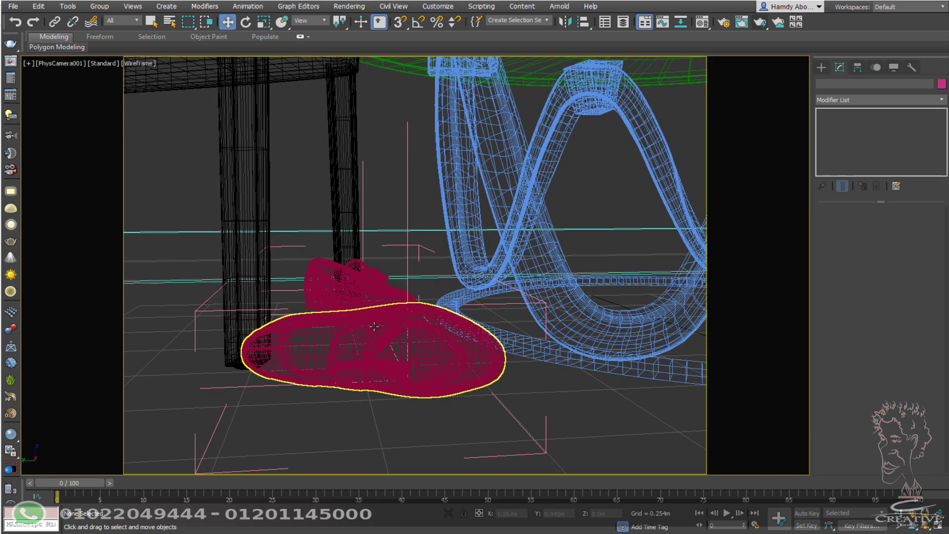
left_click(391, 319)
key("f")
middle_click_drag(386, 331, 417, 300)
scroll(417, 300, "up", 3)
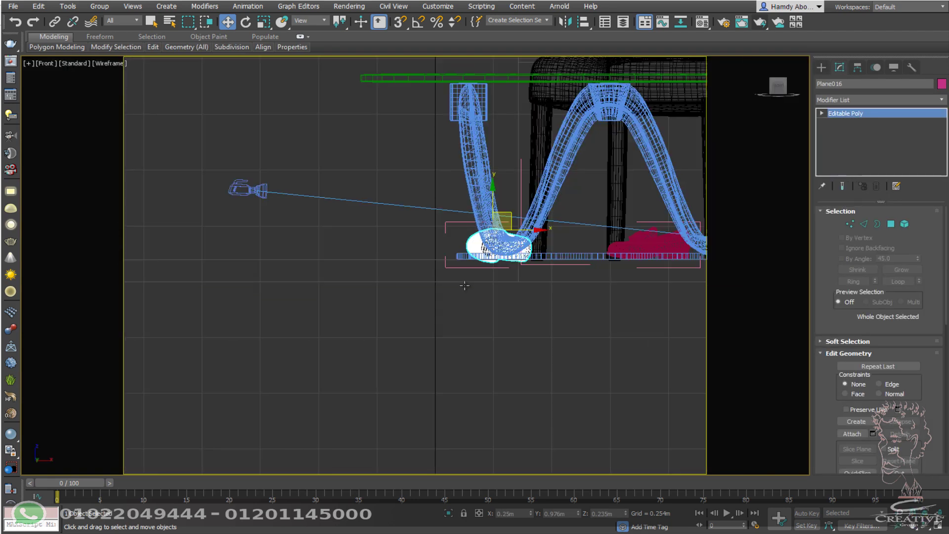
scroll(471, 162, "up", 3)
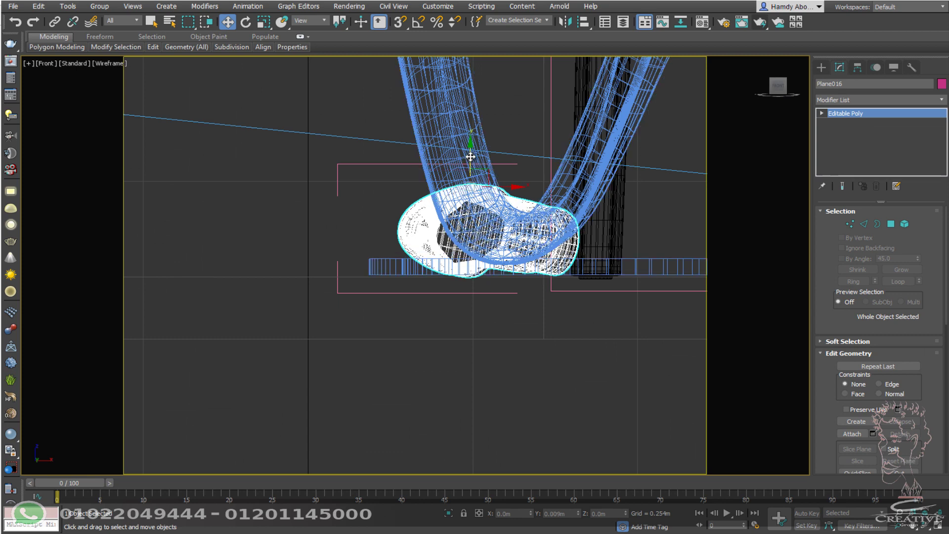
key("c")
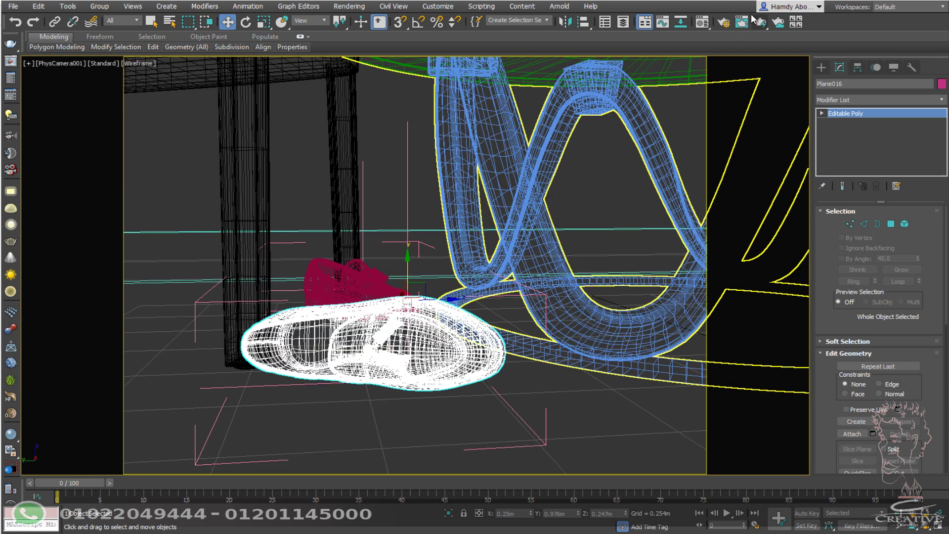
scroll(640, 110, "down", 2)
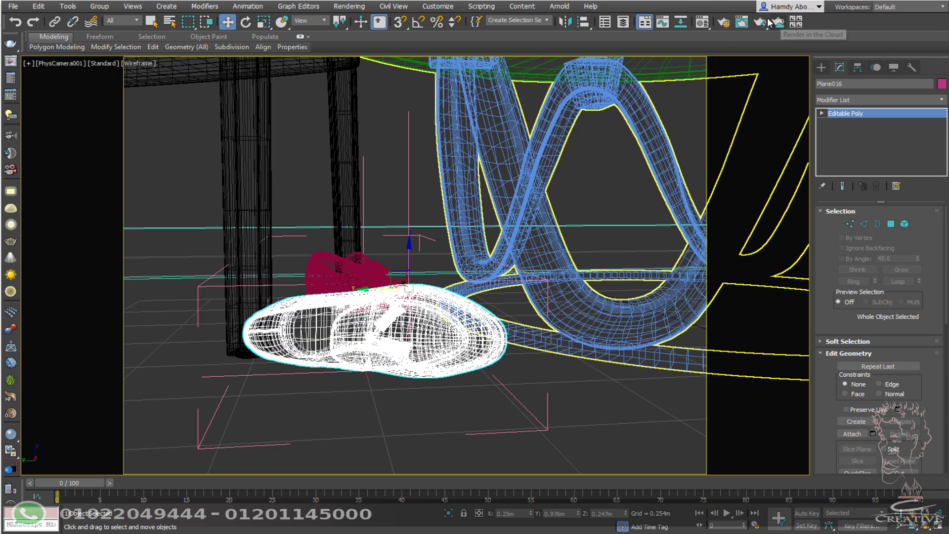
Step: Render a V-Ray test of the loafers by the table base and minimize the frame buffer
left_click(760, 22)
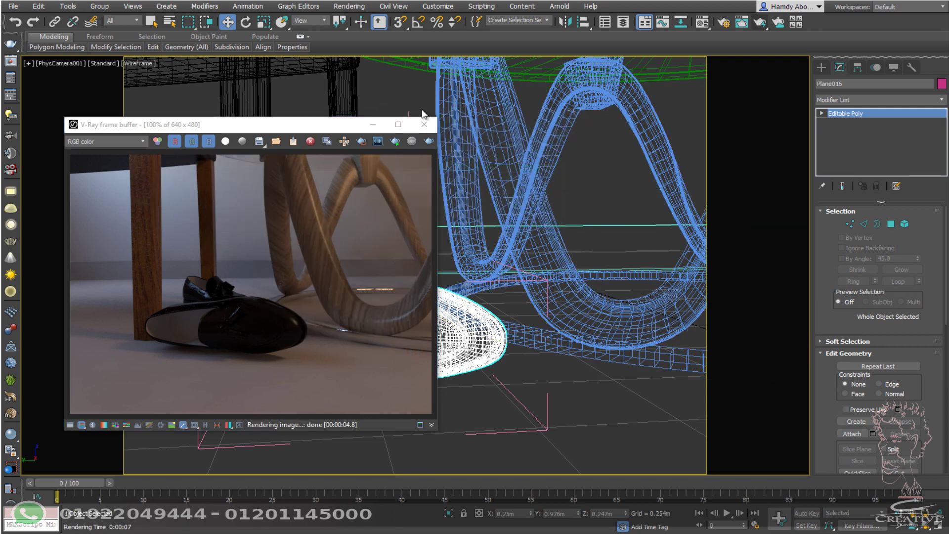
left_click(372, 124)
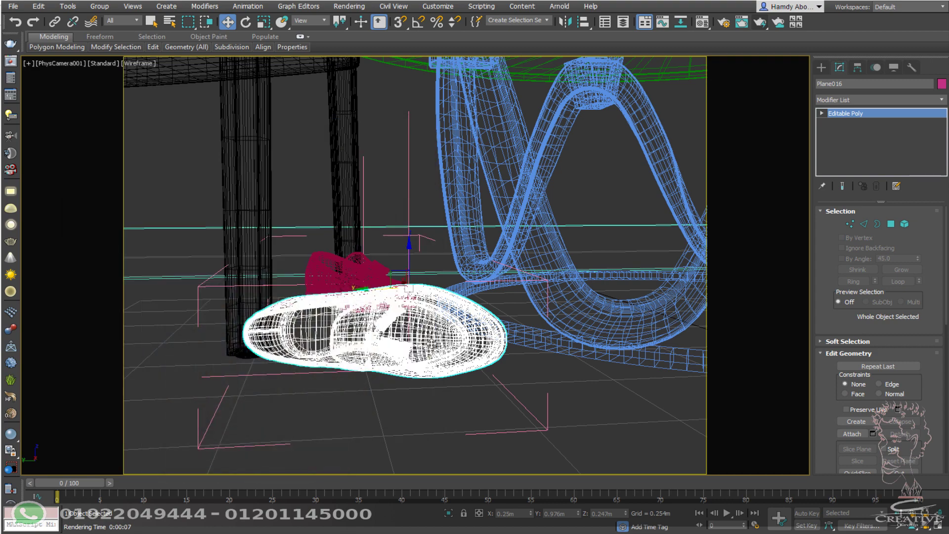
Step: Center the selected loafer in top view and dolly the camera closer so the loafers appear larger
key("t")
middle_click_drag(430, 326, 449, 438)
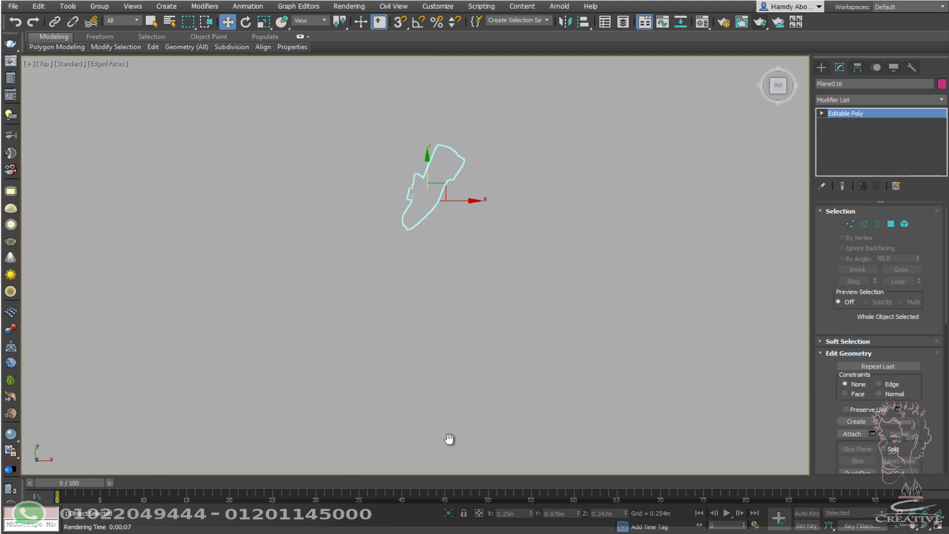
scroll(442, 203, "up", 5)
middle_click_drag(442, 204, 508, 307)
scroll(508, 307, "up", 1)
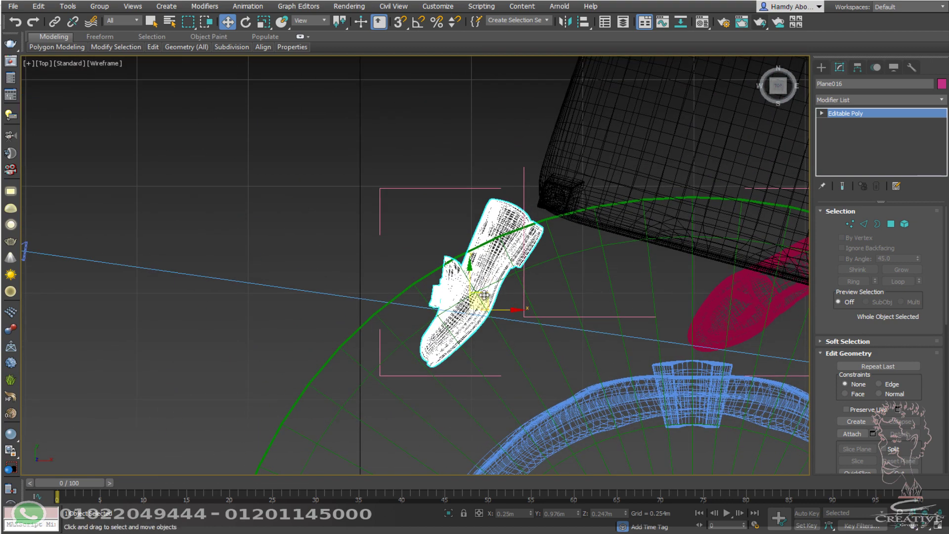
key("c")
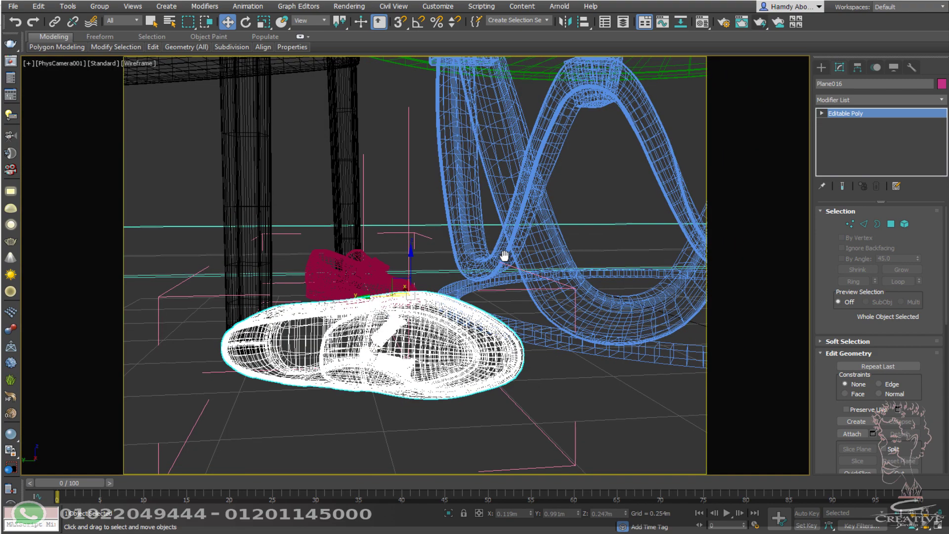
left_click(905, 514)
mouse_move(625, 383)
left_mouse_down()
mouse_move(616, 377)
mouse_move(623, 394)
left_mouse_up()
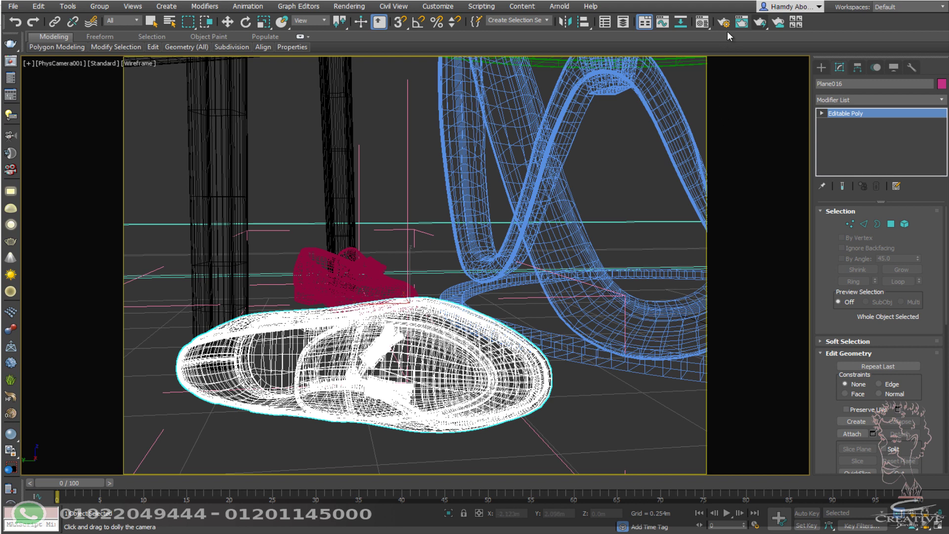
Step: Re-render the camera view and bring the finished V-Ray render to the front
left_click(760, 22)
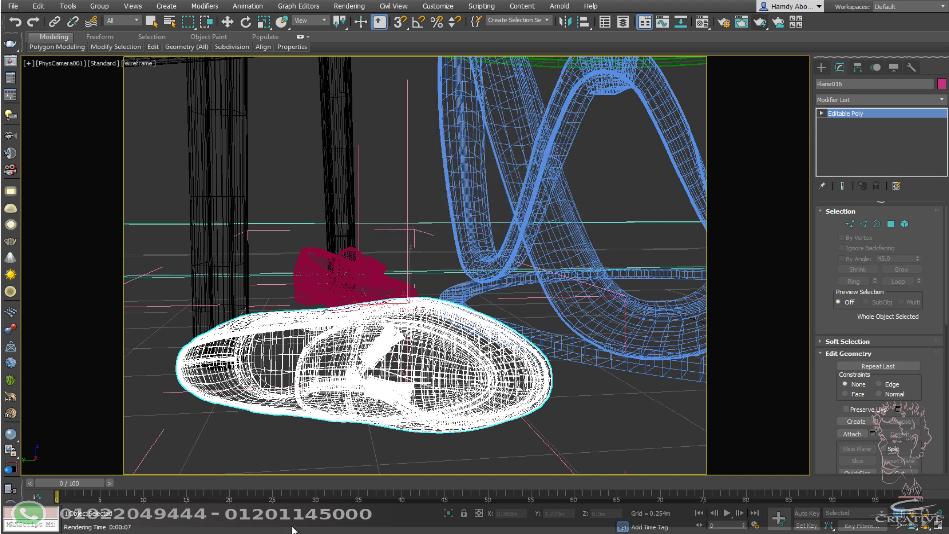
left_click(310, 493)
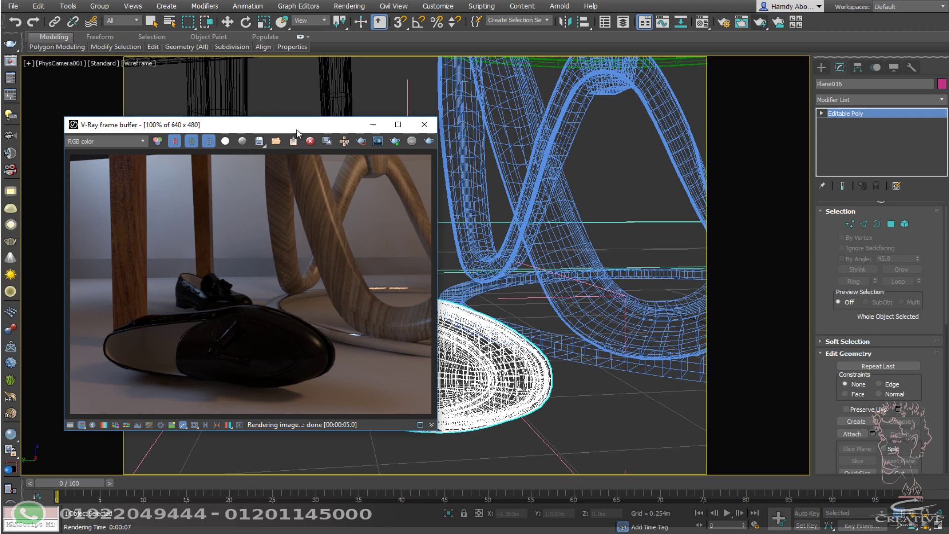
left_click(302, 113)
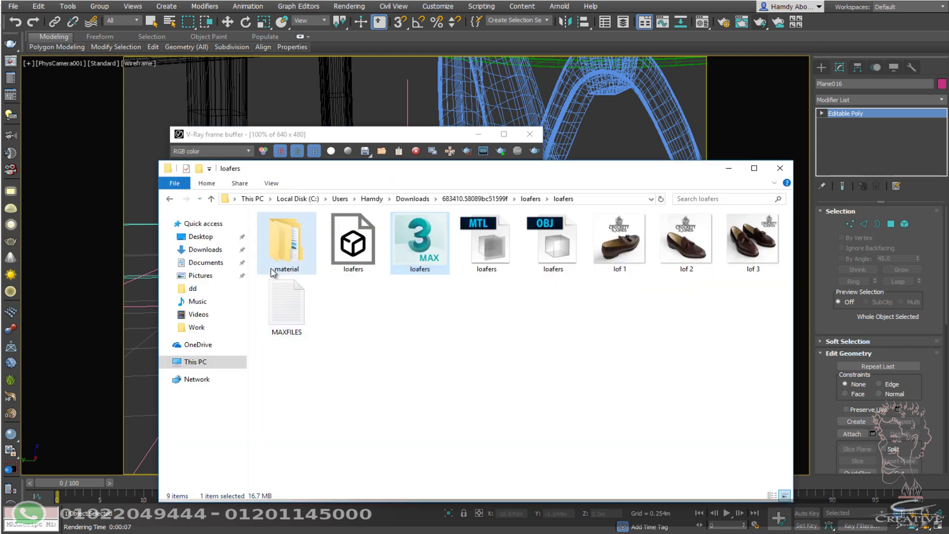
Step: Copy the path of the loafers > material > loafers texture folder and close Explorer
double_click(264, 271)
double_click(311, 231)
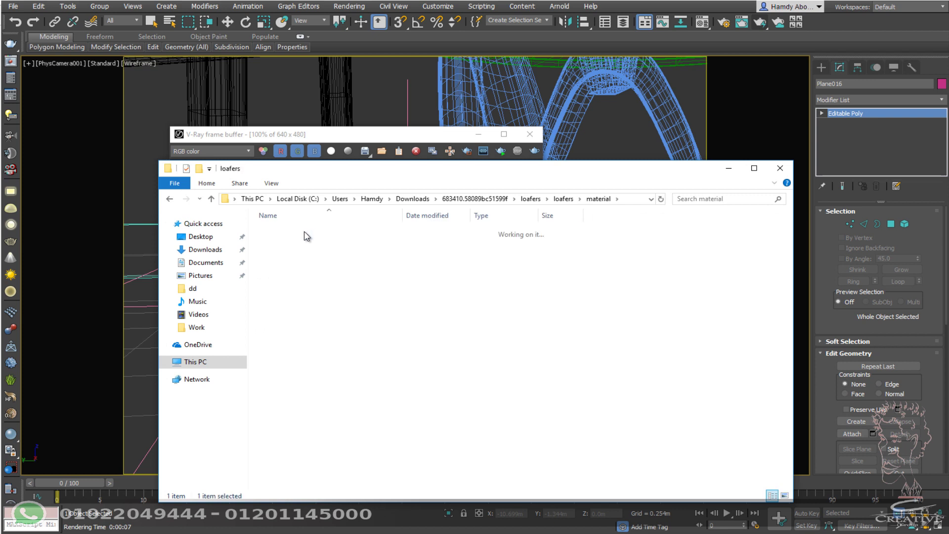
left_click(629, 199)
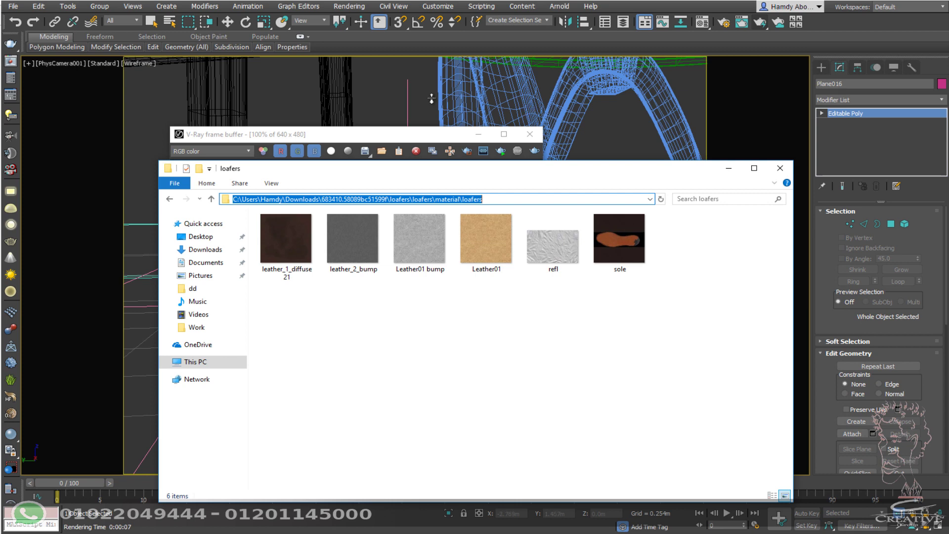
left_click(780, 168)
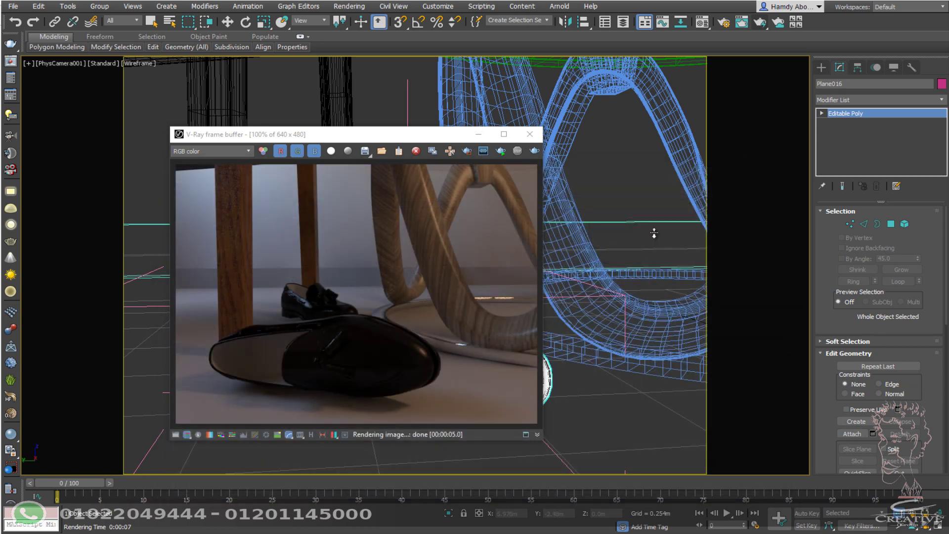
Step: In Asset Tracking, refresh and select all missing loafer textures, including aasasa.jpg, refl and sole
key("shift+t")
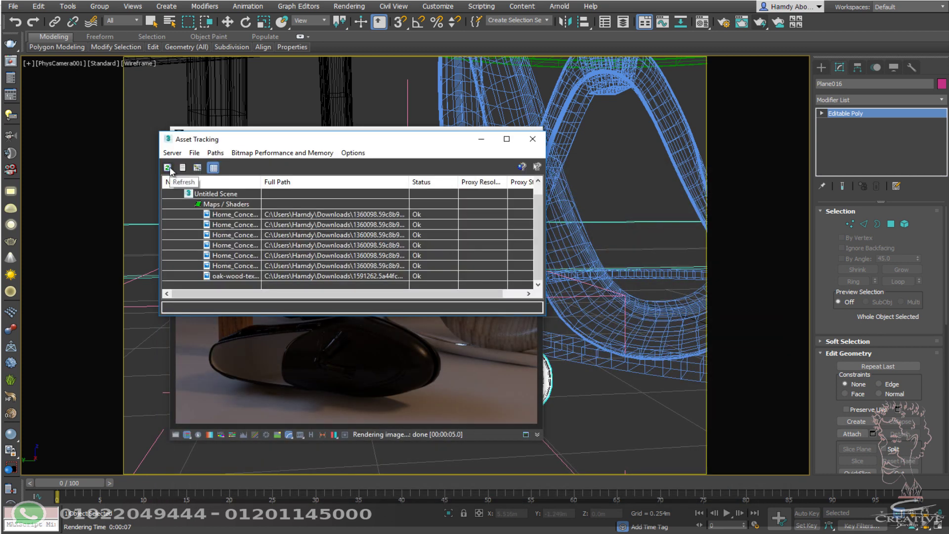
left_click(168, 169)
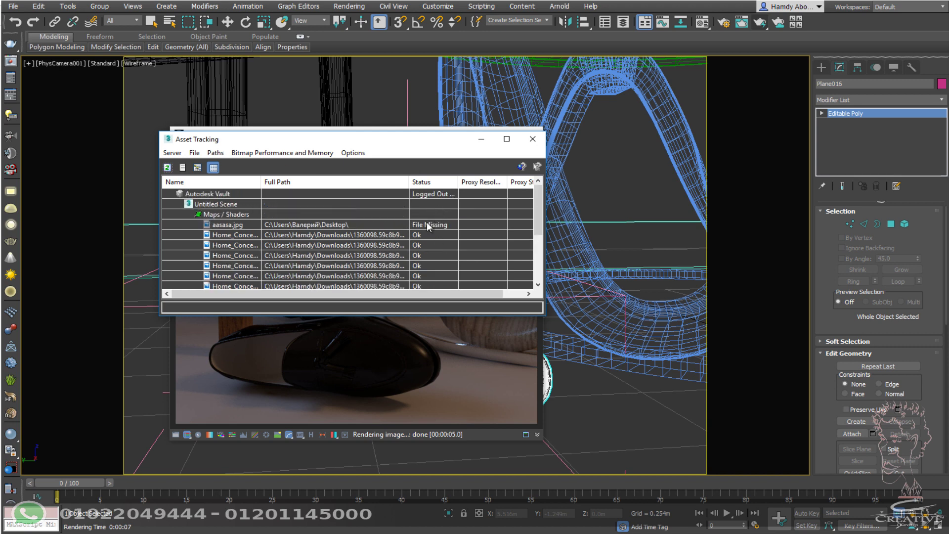
left_click(428, 225)
scroll(430, 249, "down", 1)
left_click(434, 263)
scroll(434, 264, "down", 1)
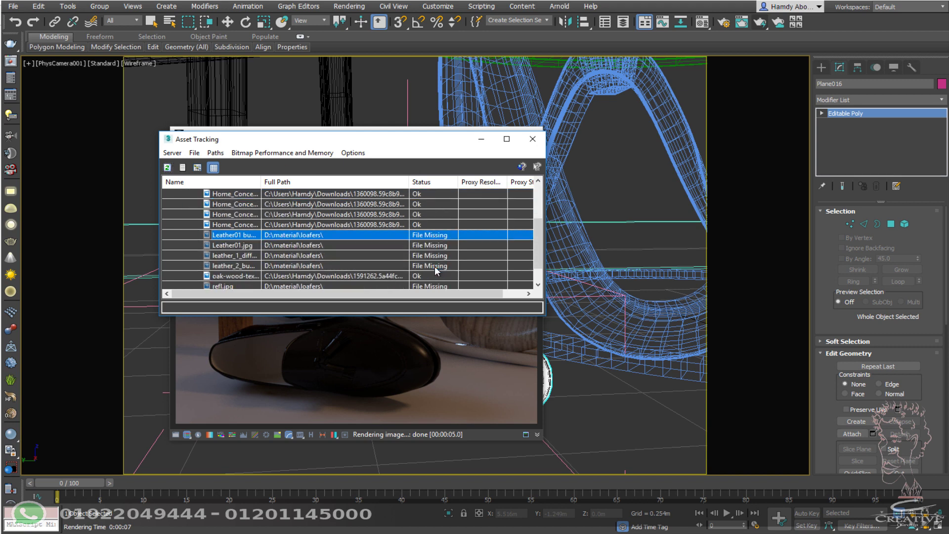
left_click(438, 245, "ctrl")
left_click(440, 266, "ctrl")
scroll(443, 264, "down", 1)
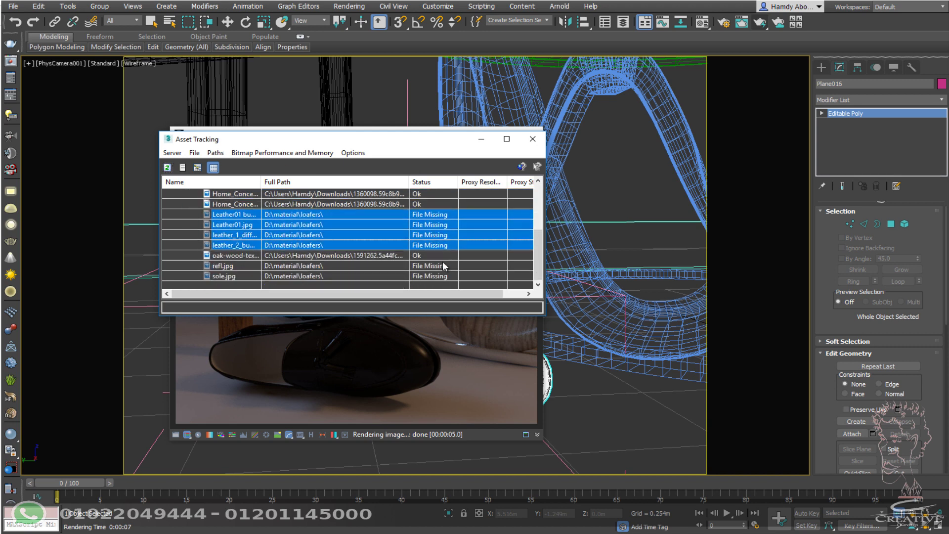
left_click(434, 266, "ctrl")
Step: Set the missing textures' path to the copied loafers folder, close Asset Tracking, and re-render
right_click(397, 212)
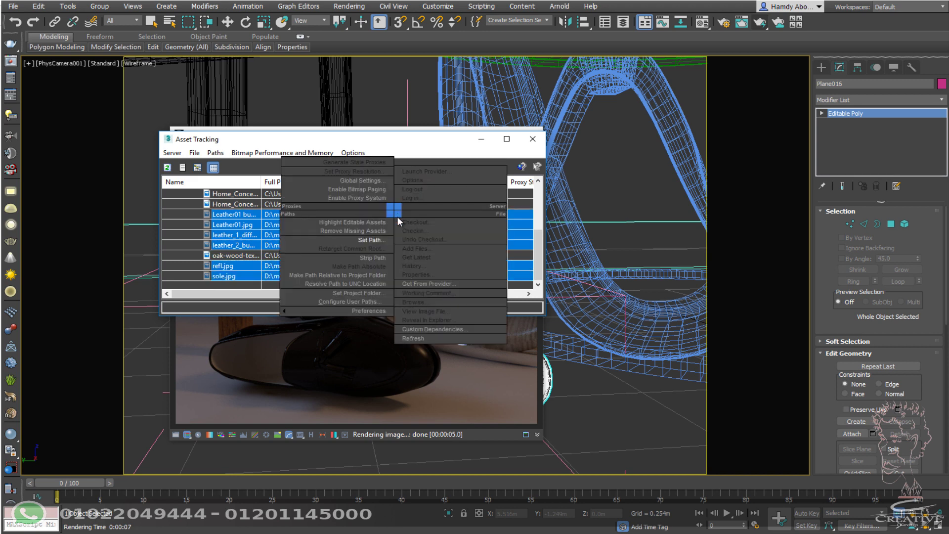
left_click(380, 238)
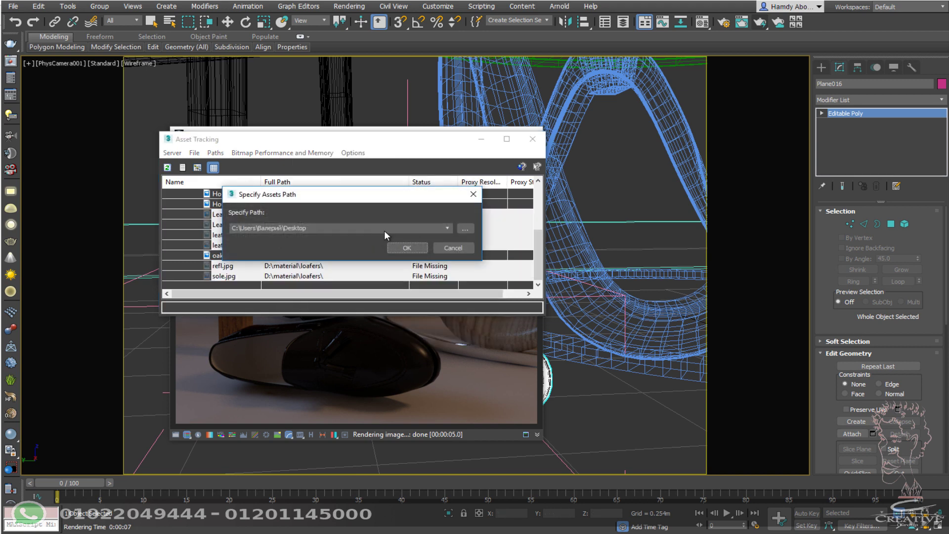
type("C:\\Users\\Hamdy\\Downloads\\683410.58089bc51599f\\loafers\\loafers\\material\\loafers")
left_click(414, 247)
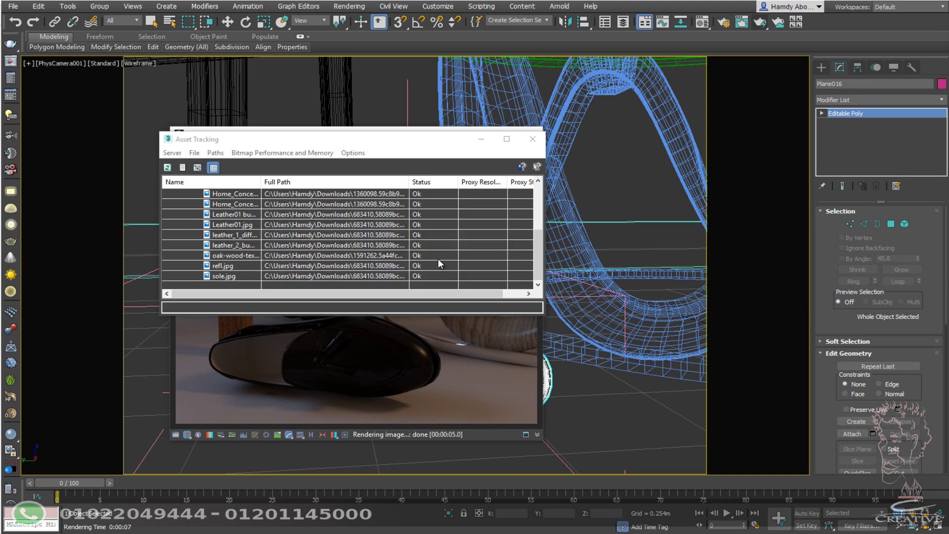
left_click(532, 142)
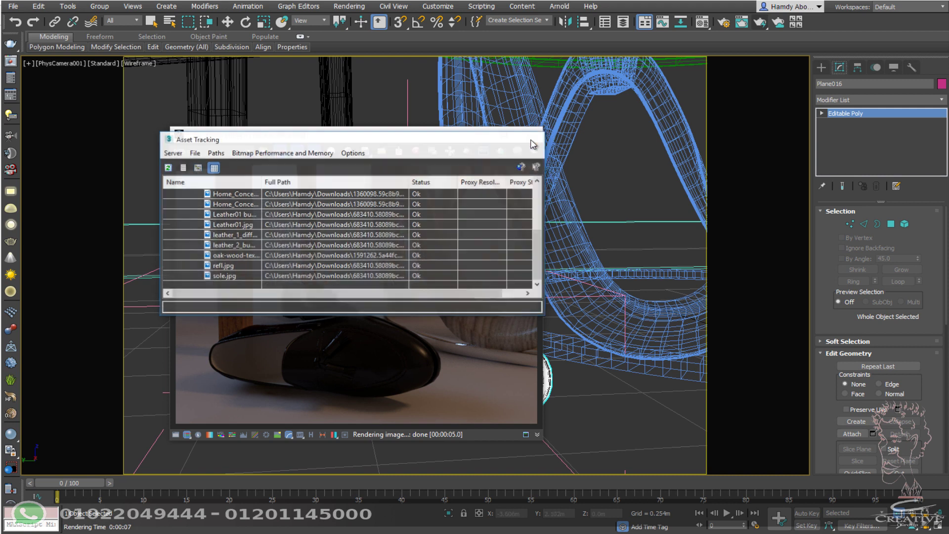
left_click(764, 23)
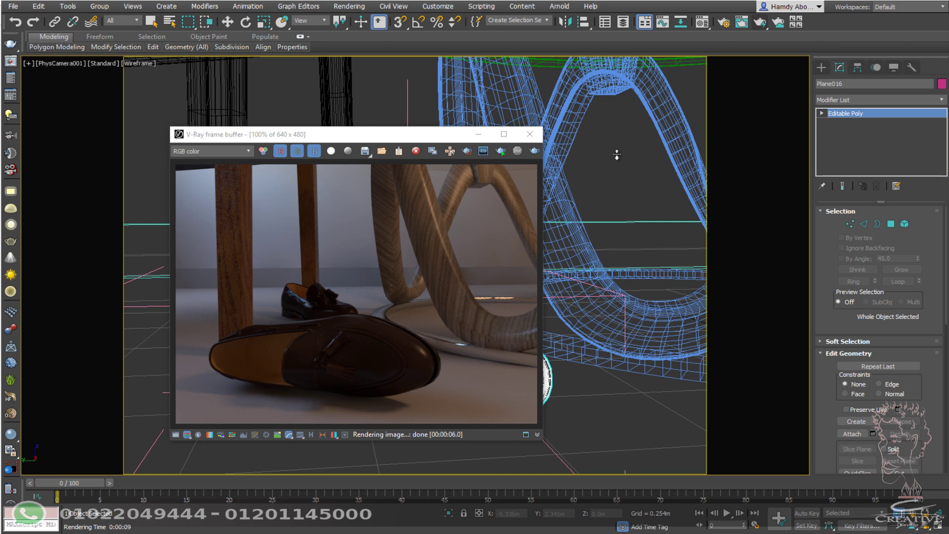
Step: Pick the unused teal sample slot, expand its Maps rollout, and bring up the wood-17 texture folder
key("w")
key("m")
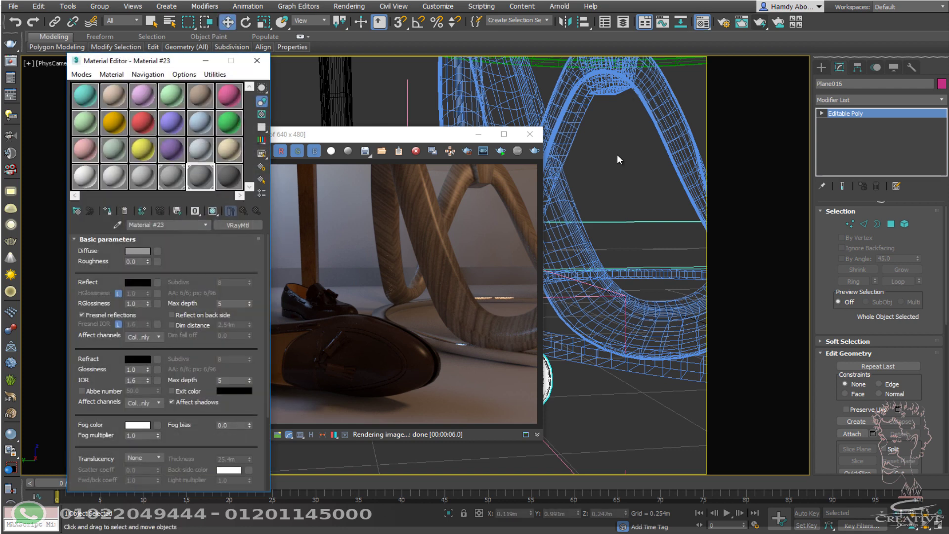
left_click(90, 105)
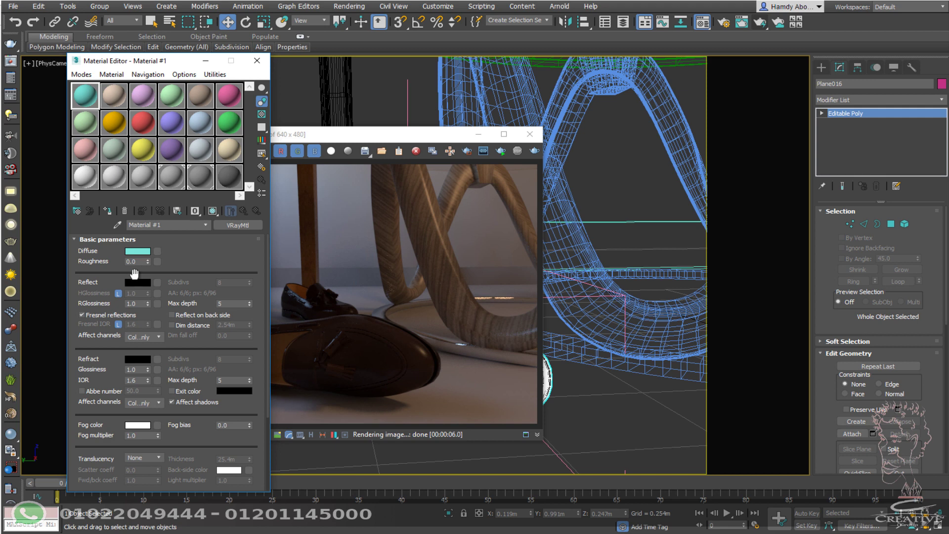
left_click_drag(107, 356, 98, 121)
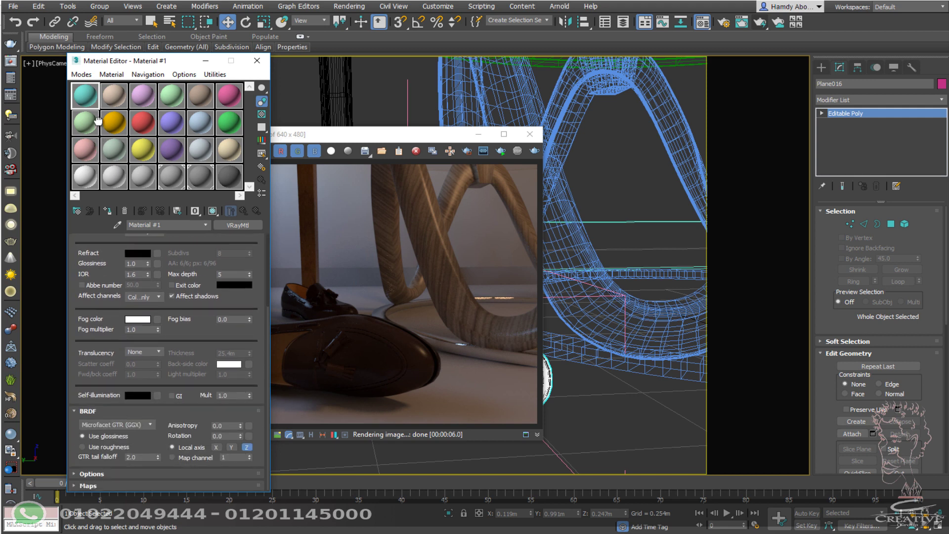
left_click(108, 484)
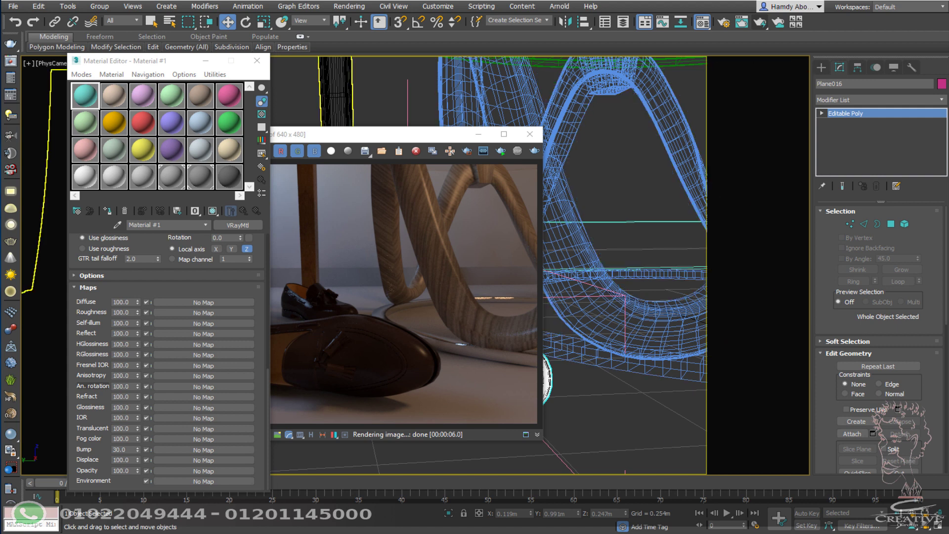
key("alt+Tab")
left_click_drag(445, 156, 519, 112)
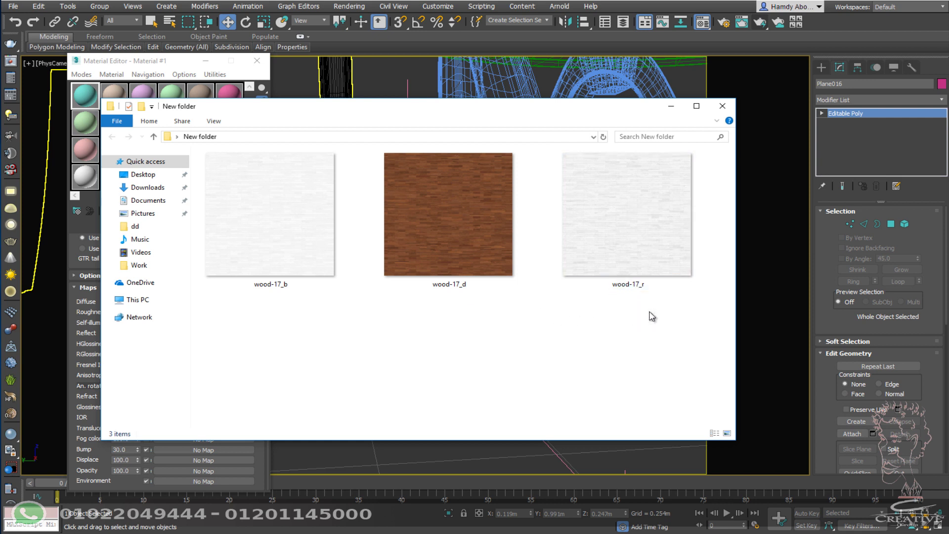
Step: Add a Bitmap map to the teal material's Diffuse channel
left_click(323, 277)
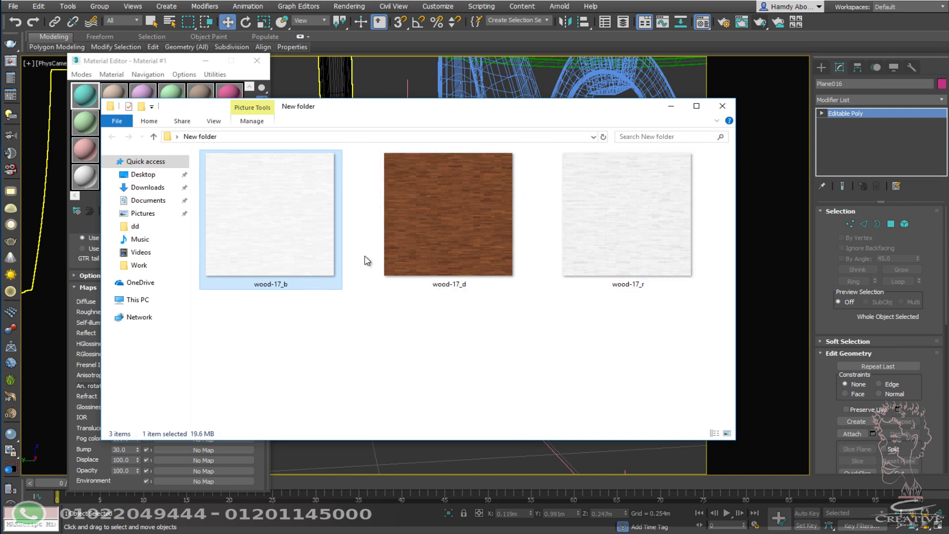
left_click(157, 62)
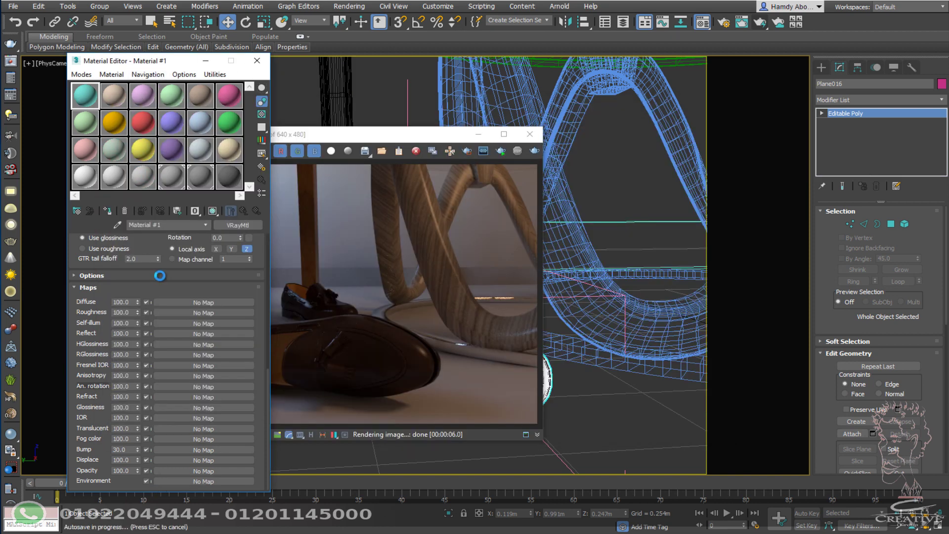
scroll(158, 244, "up", 3)
left_click_drag(178, 513, 178, 533)
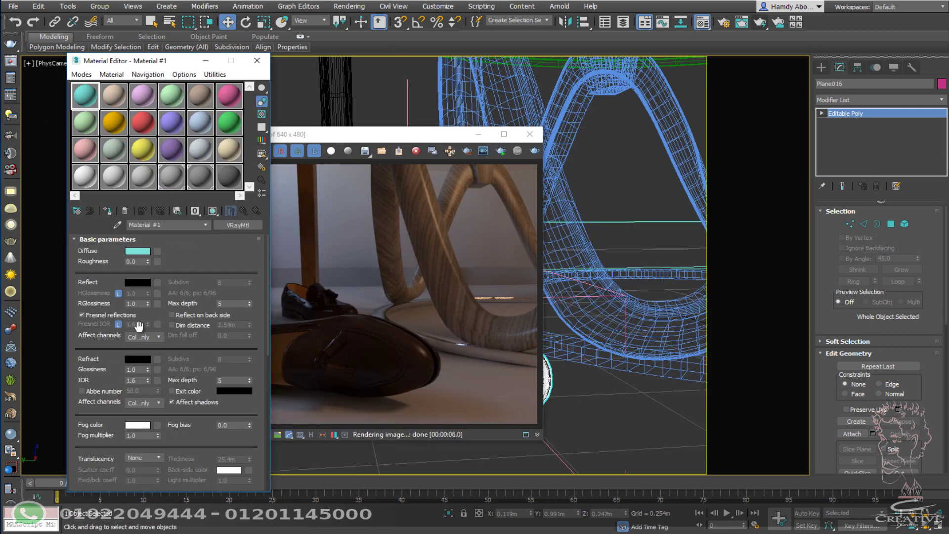
left_click(157, 252)
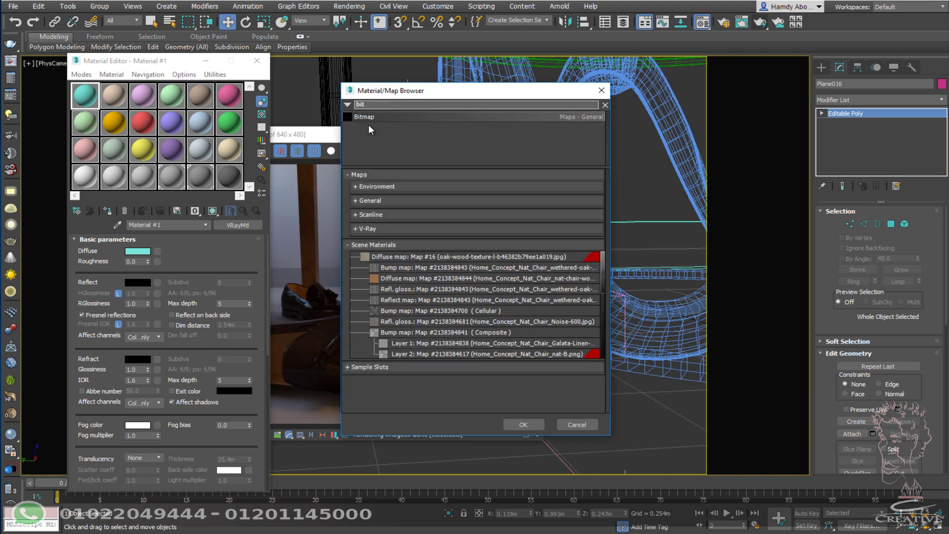
double_click(369, 120)
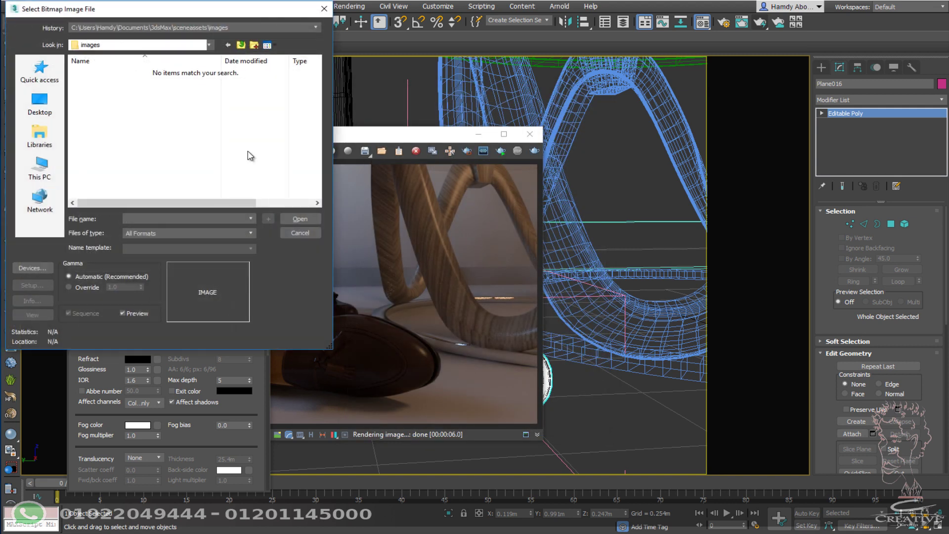
Step: Paste the wood texture folder path into the file chooser and load wood-17_d as the diffuse bitmap
key("alt+Tab")
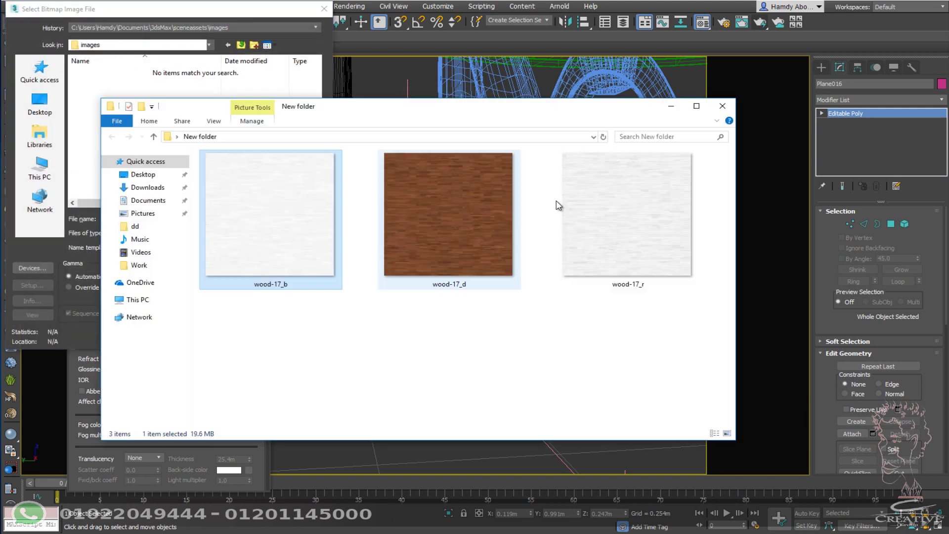
left_click(509, 137)
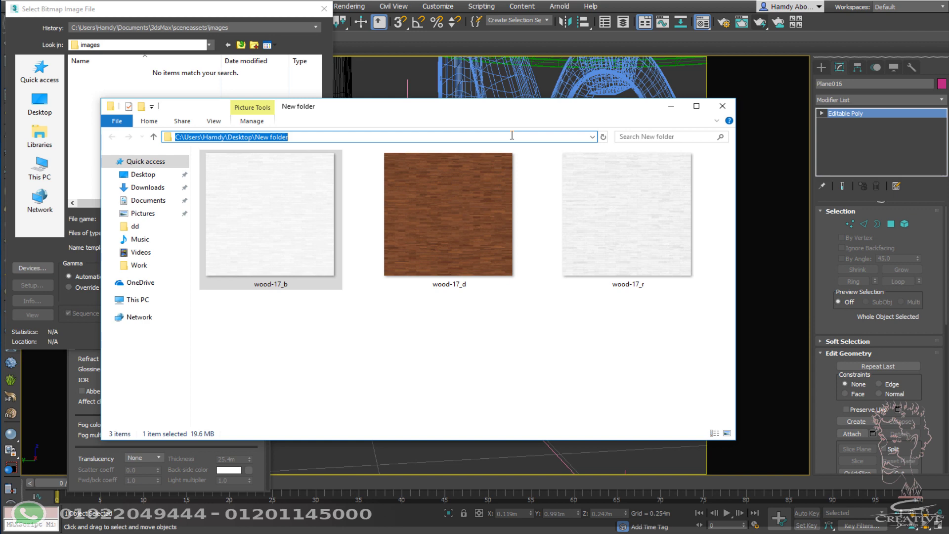
left_click_drag(326, 121, 515, 122)
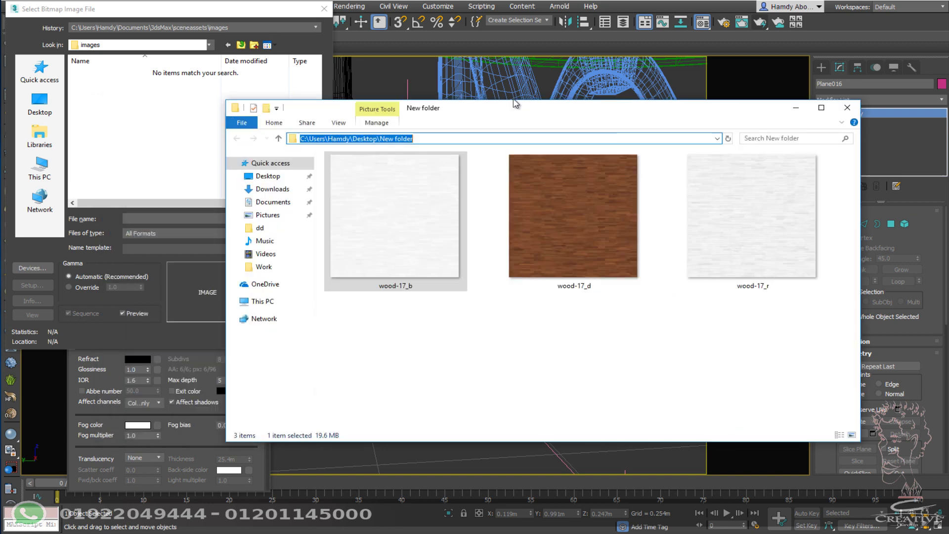
left_click(203, 218)
type("C:\\Users\\Hamdy\\Desktop\\New folder")
left_click(311, 222)
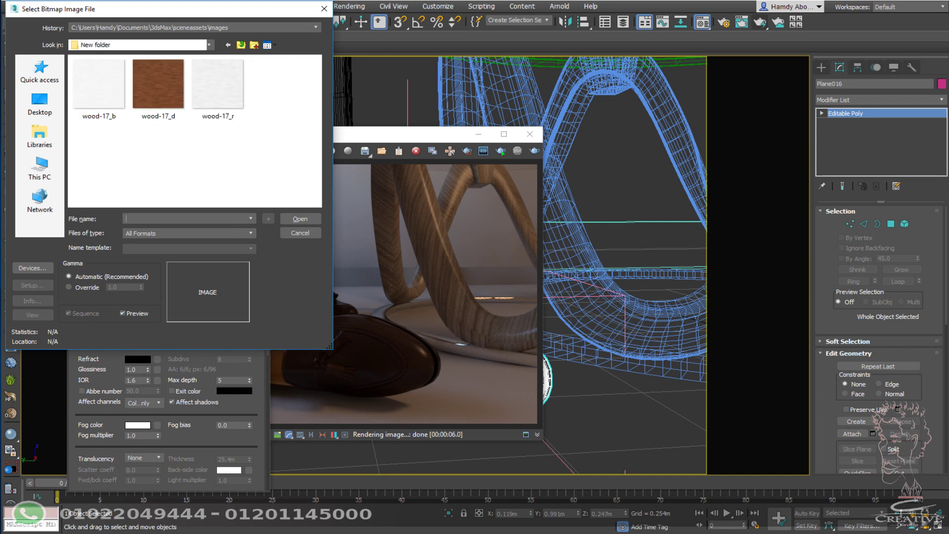
left_click(174, 111)
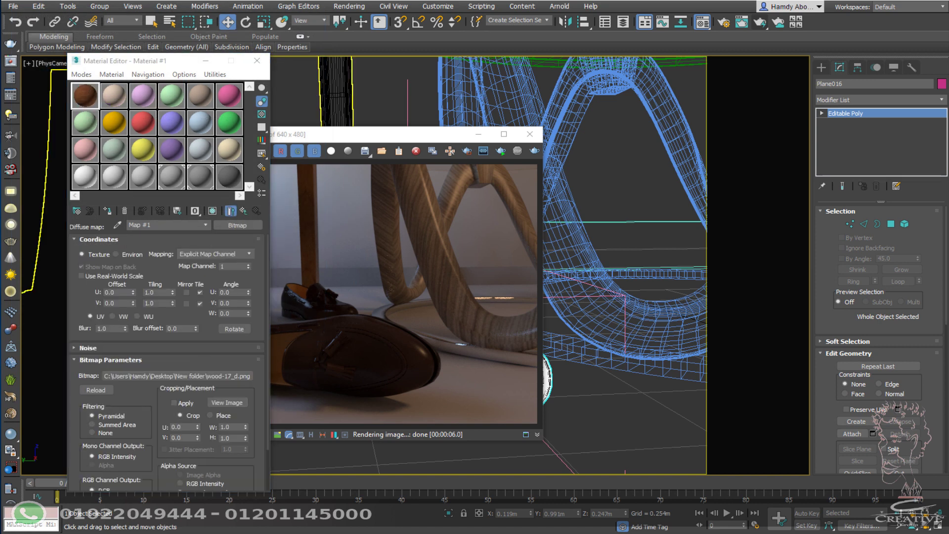
Step: Enlarge the wood map's sample preview with a checker background, then return to the parent material
double_click(85, 95)
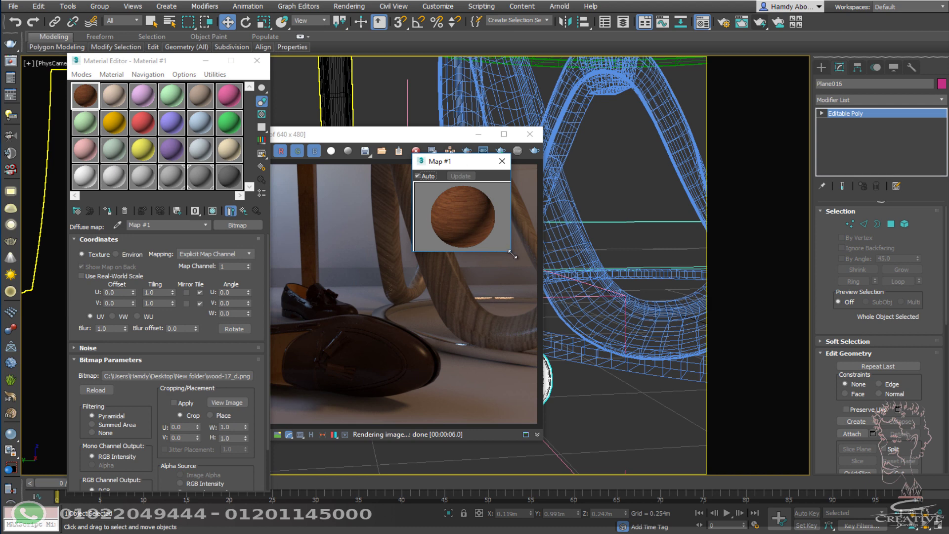
left_click_drag(509, 254, 647, 382)
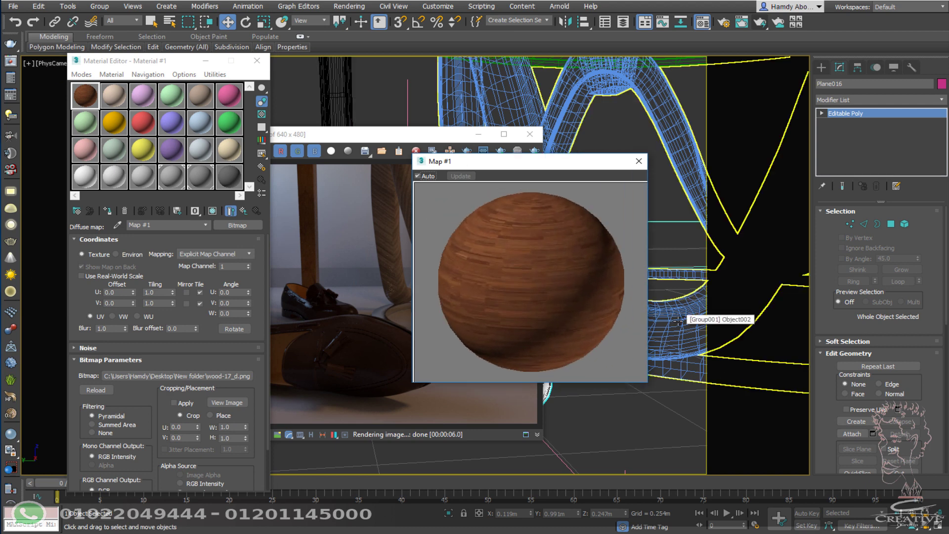
left_click(262, 115)
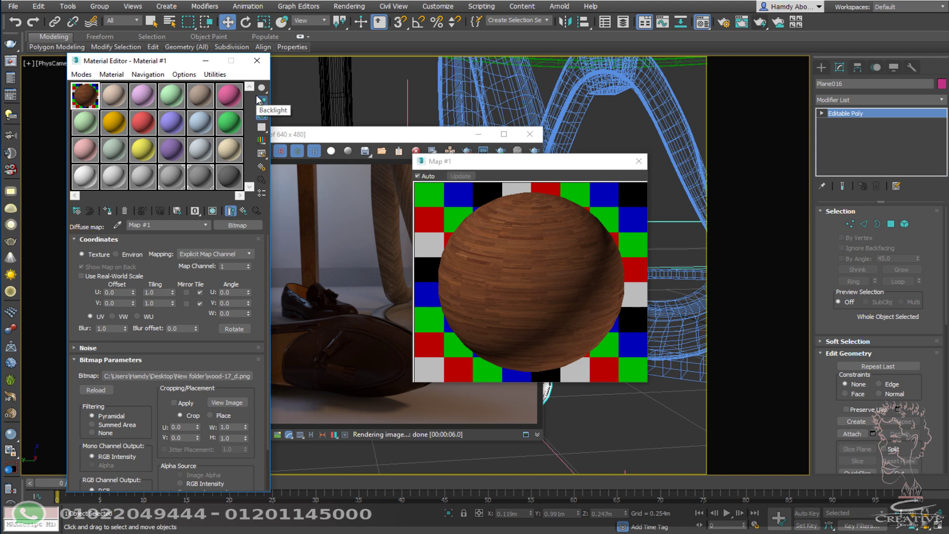
left_click(242, 212)
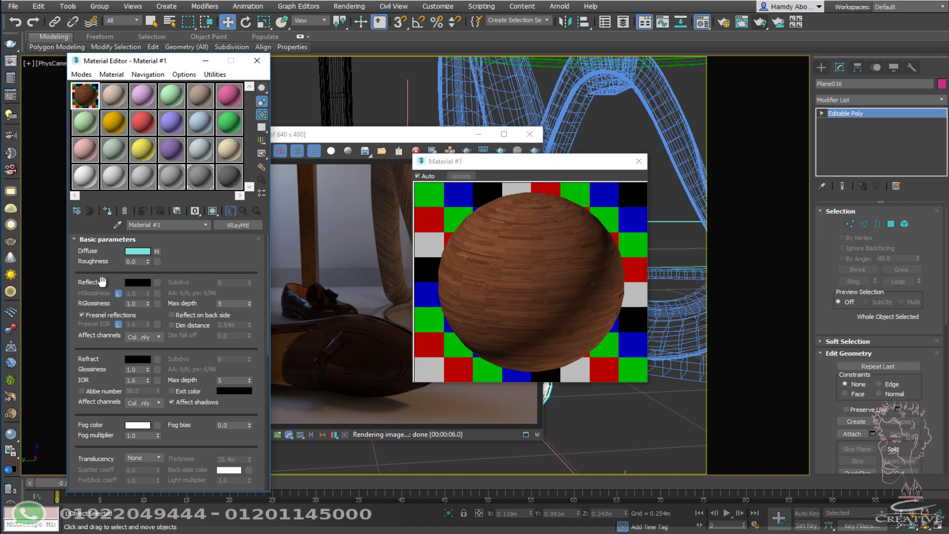
Step: Load wood-17_r as a Bitmap in the material's Reflect map slot
left_click(158, 283)
type("bi")
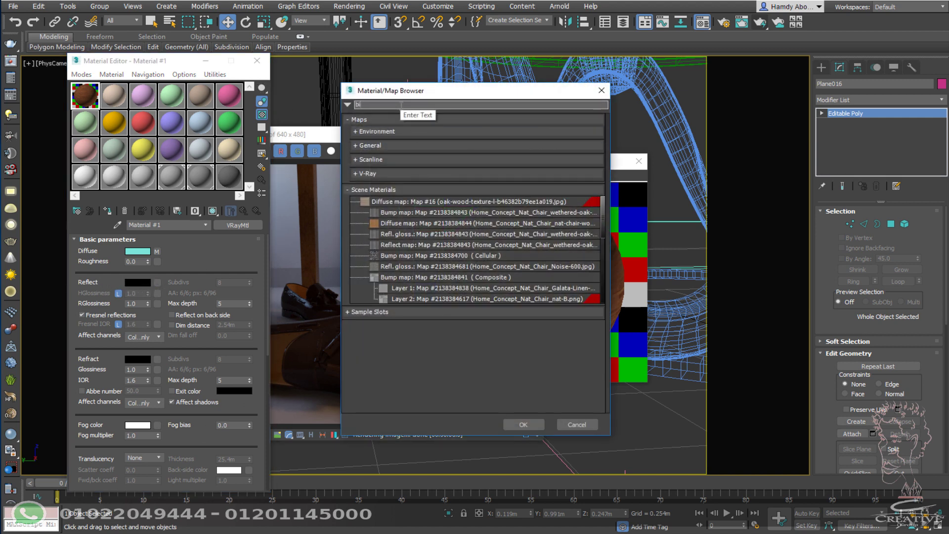
double_click(383, 117)
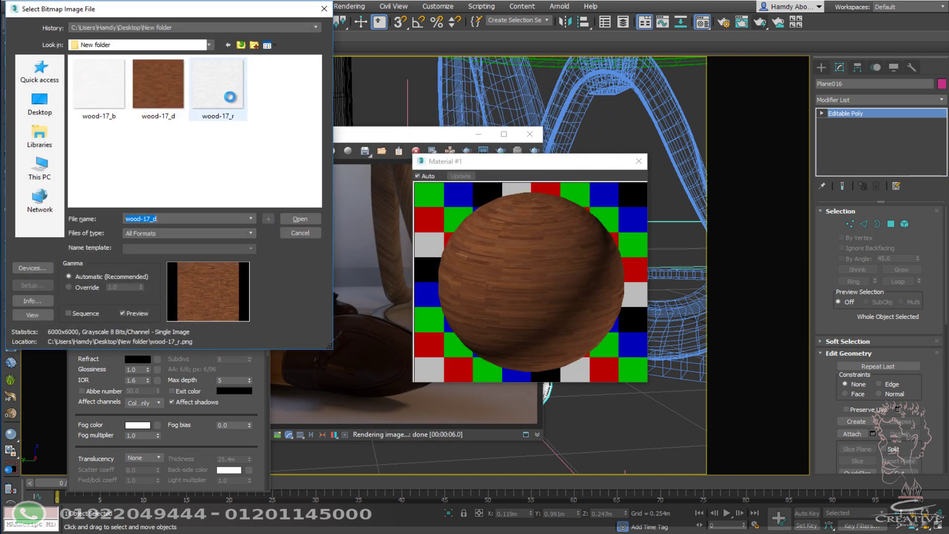
left_click(231, 101)
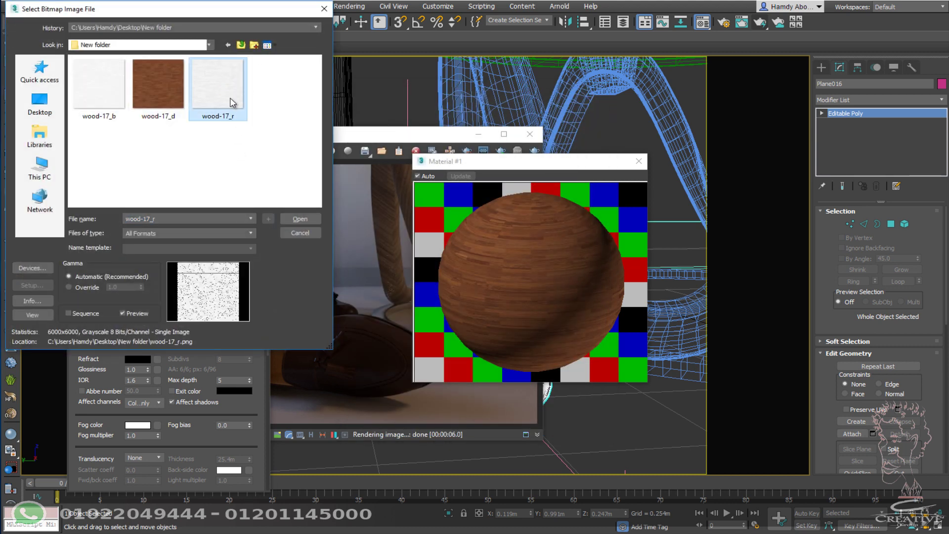
left_click(305, 220)
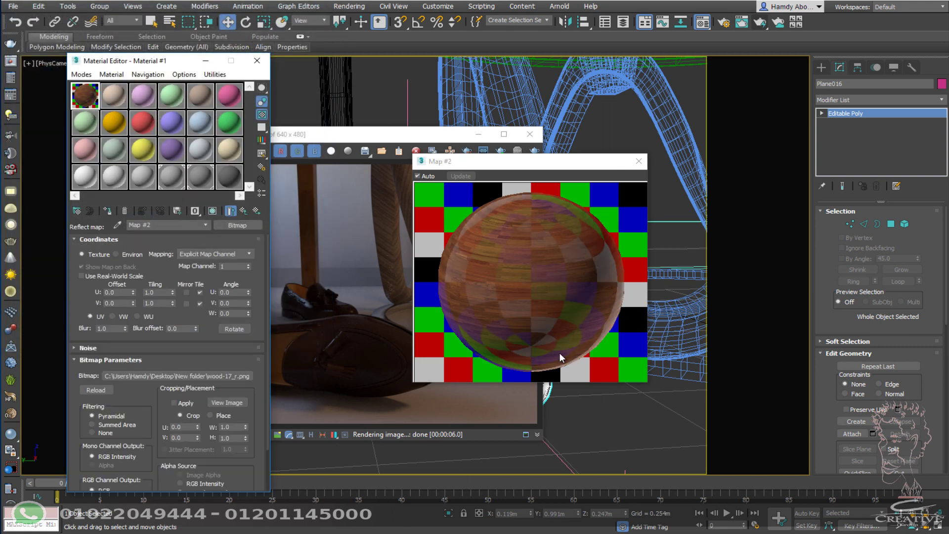
left_click(244, 211)
Step: Add a wood-17_b Bitmap to the Bump slot and close the enlarged preview
left_click_drag(188, 348, 196, 18)
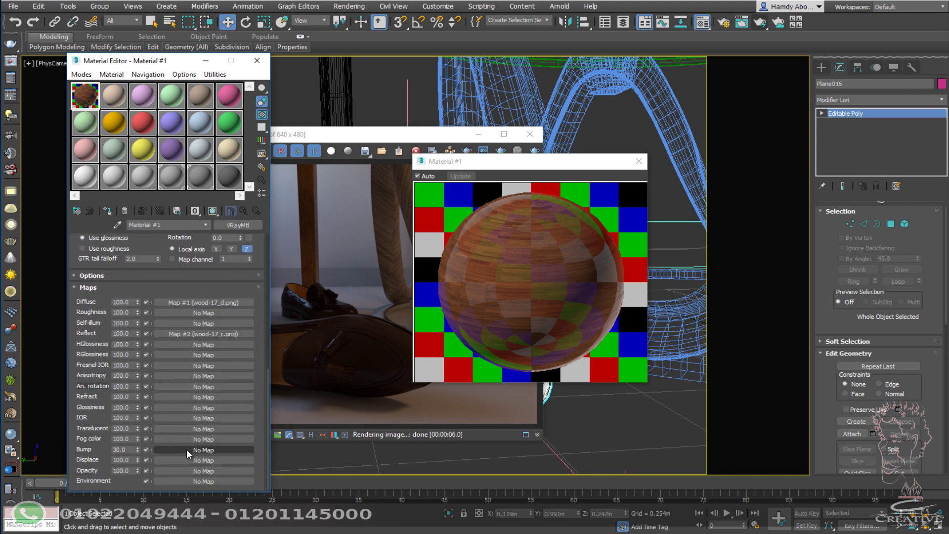
left_click(192, 450)
type("b")
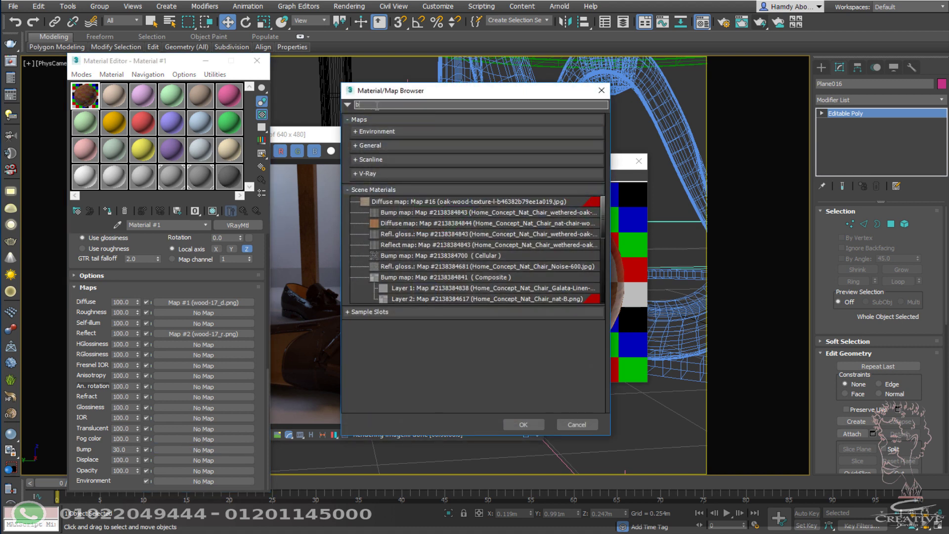
type("it")
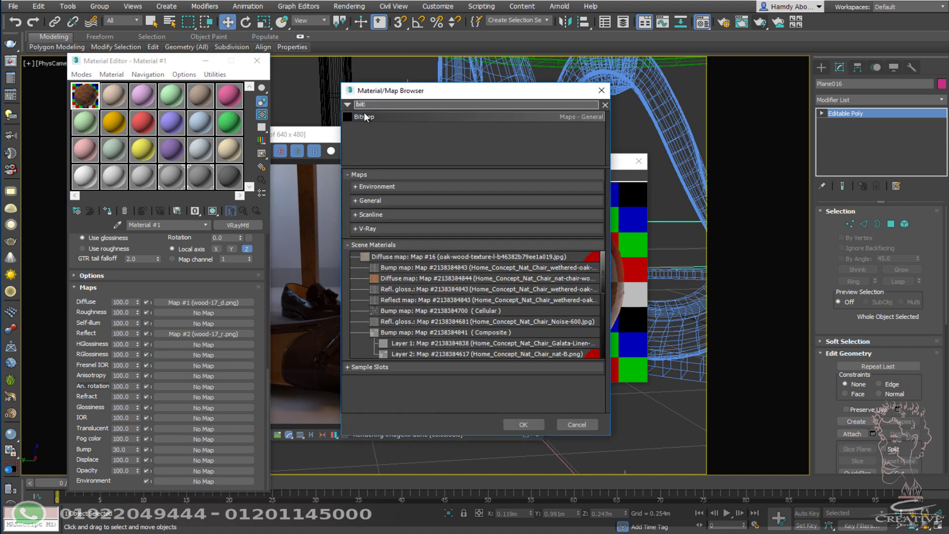
double_click(368, 117)
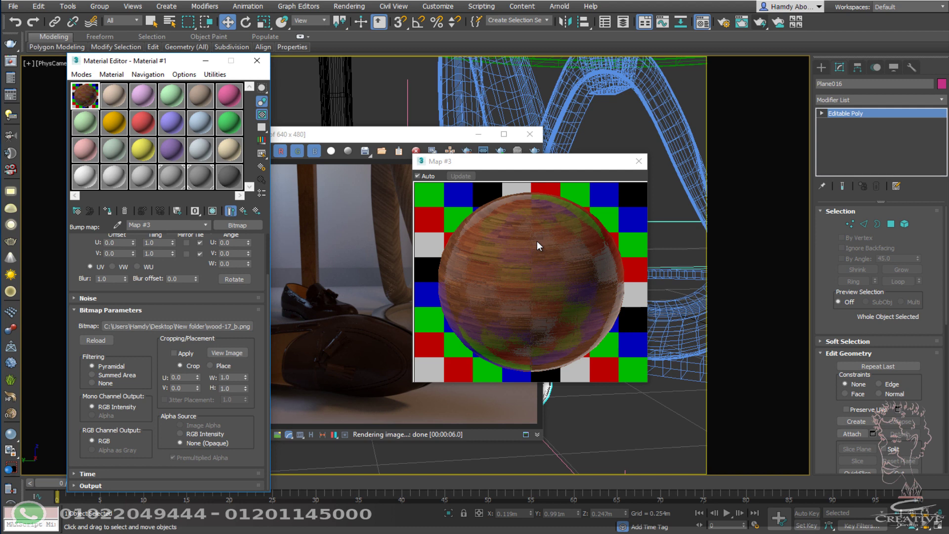
left_click(638, 161)
Step: Close the render window, return to shaded view, and close the shoes' group
left_click(529, 134)
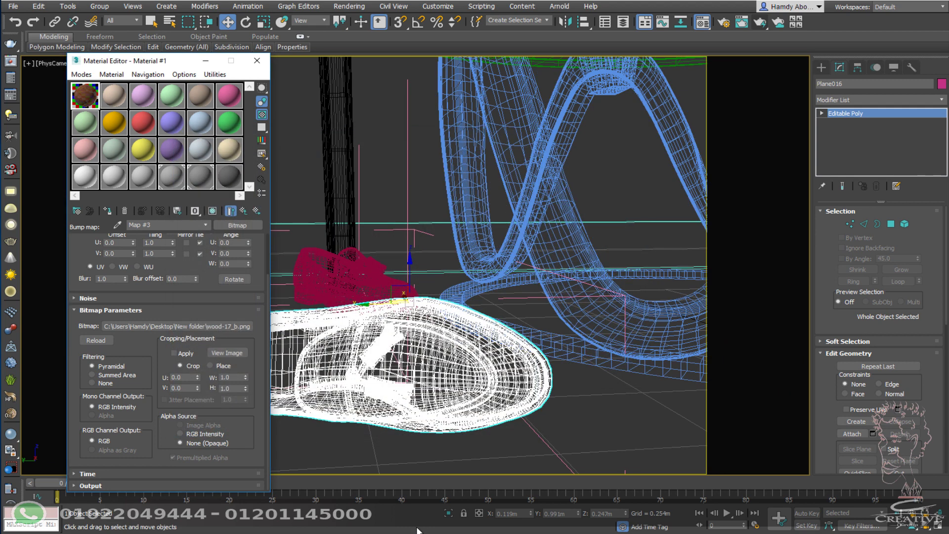
key("F3")
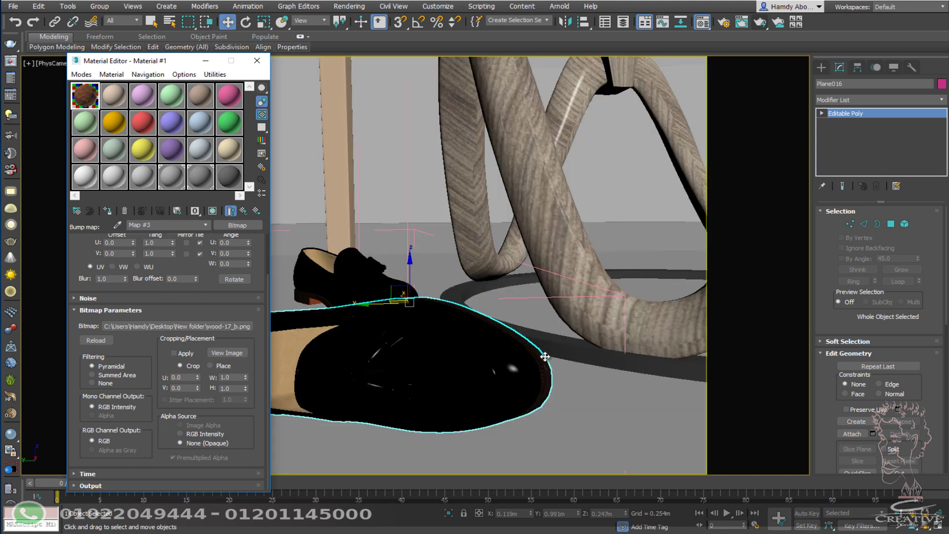
left_click(593, 421)
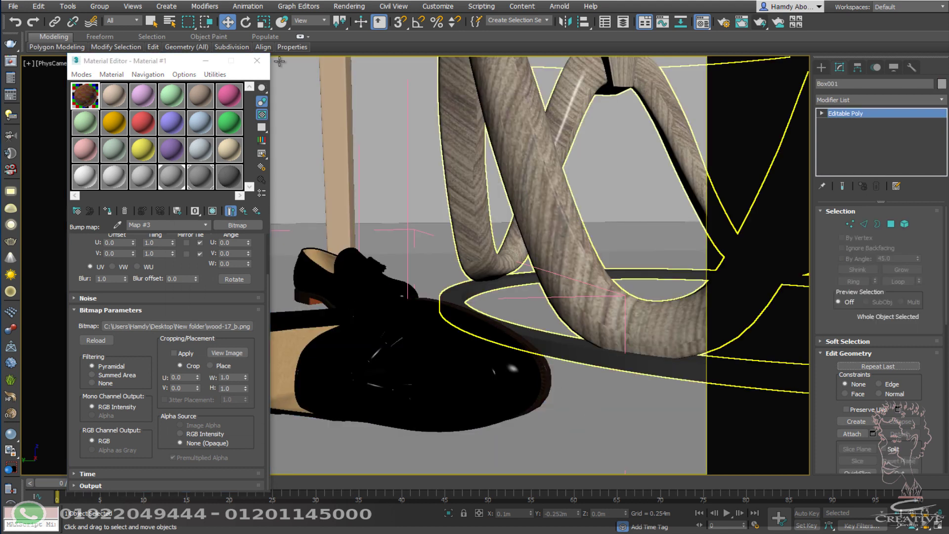
left_click(346, 281)
left_click(89, 6)
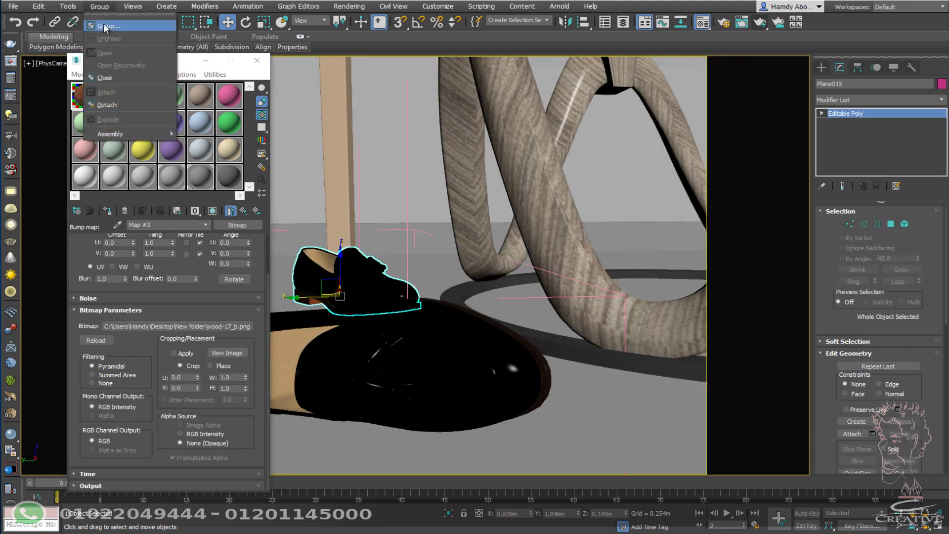
left_click(104, 63)
Step: Select Box001's top polygon and detach it as a new object
left_click(591, 418)
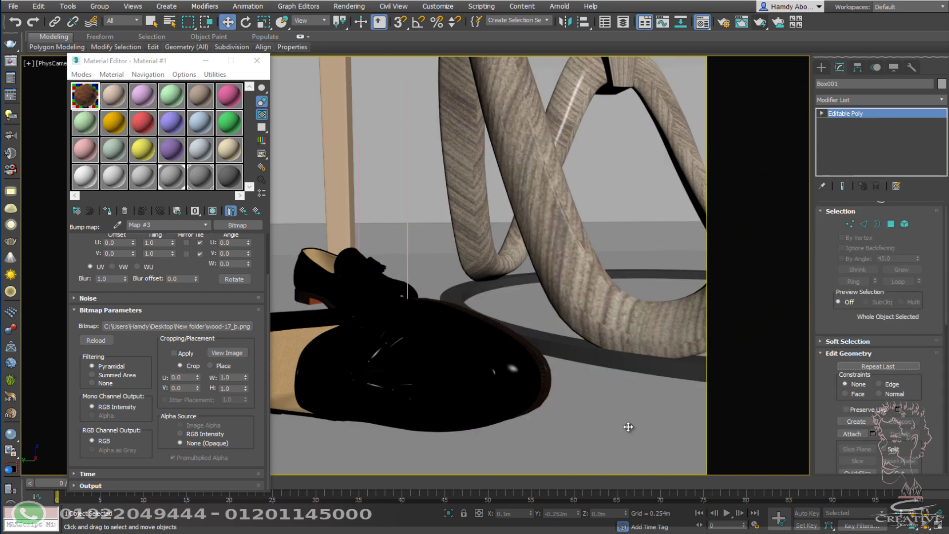
left_click(891, 224)
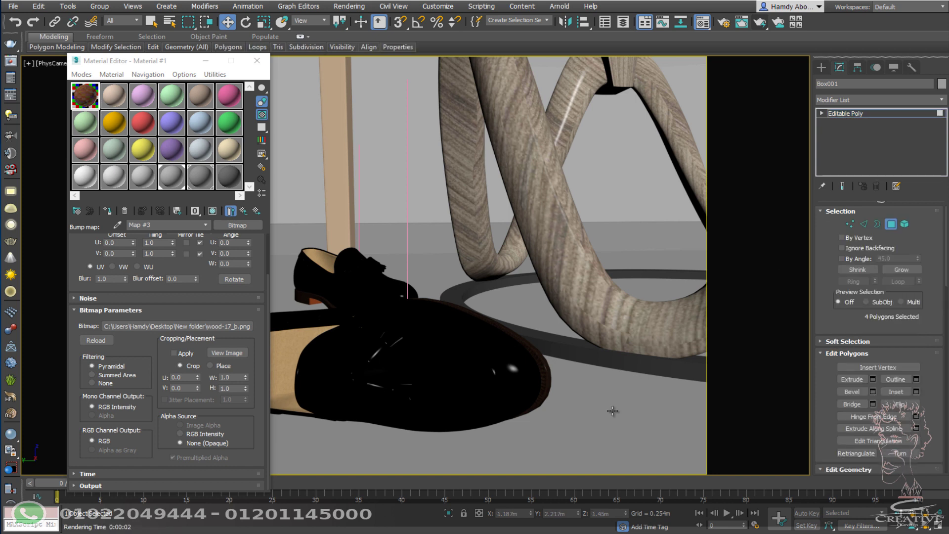
left_click(613, 410)
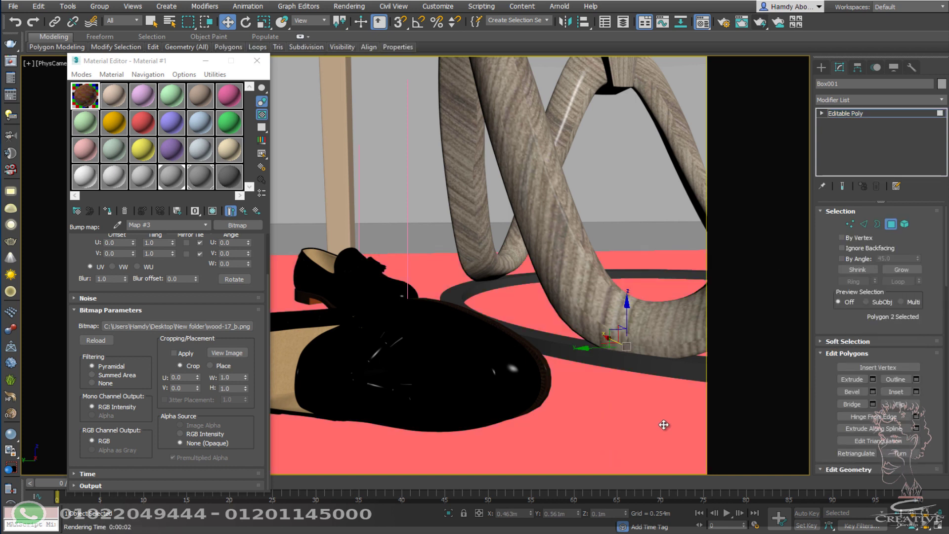
left_click_drag(840, 328, 826, 107)
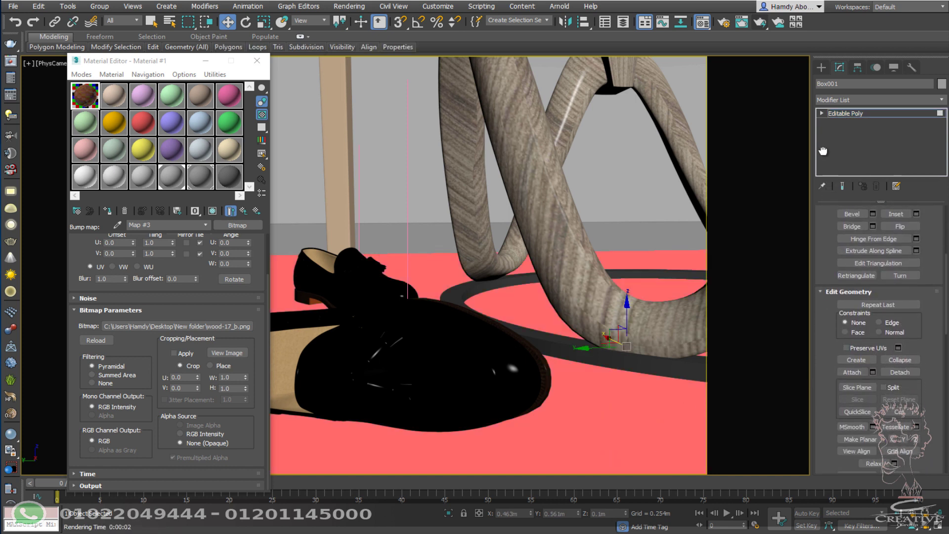
scroll(899, 329, "down", 1)
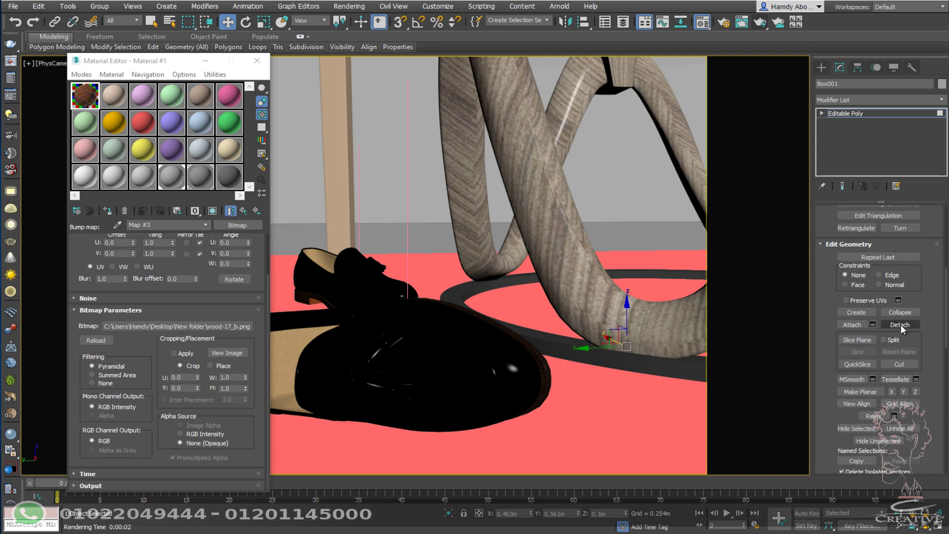
left_click(900, 328)
Step: Confirm the detach and apply the wood material to Object004, shown shaded in the viewport
left_click(512, 275)
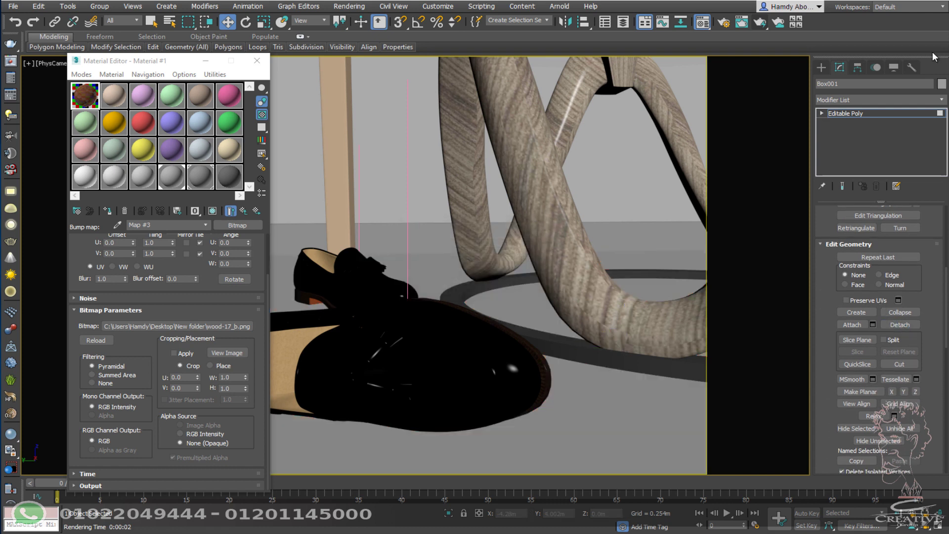
left_click(821, 67)
left_click(633, 410)
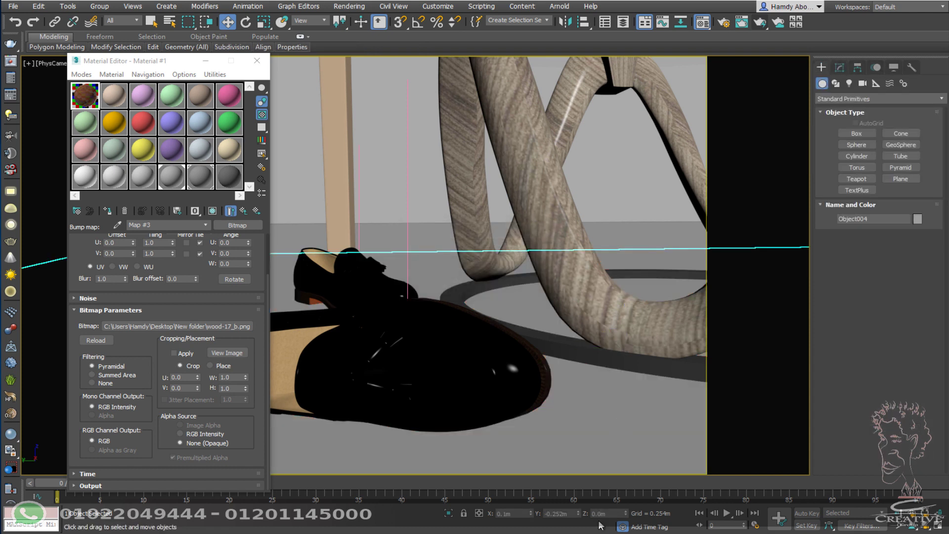
left_click(107, 211)
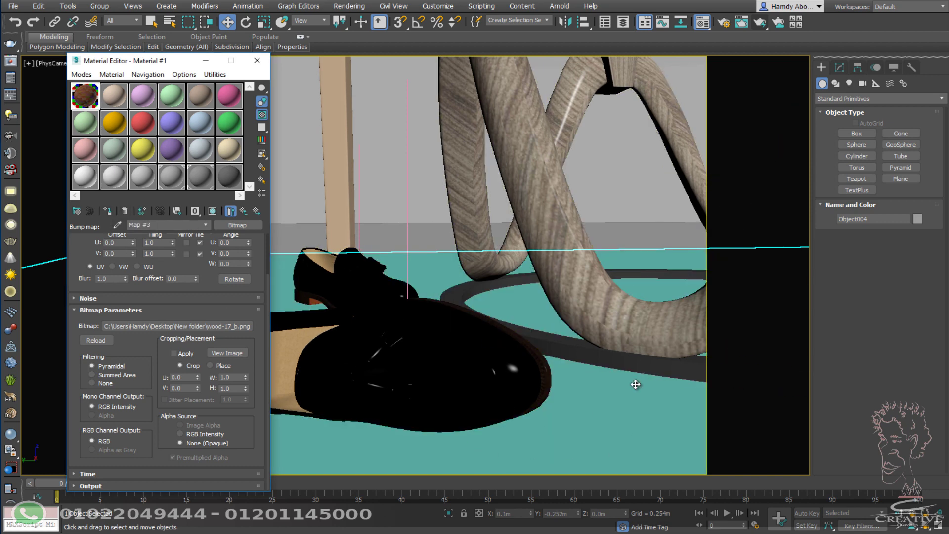
left_click(213, 210)
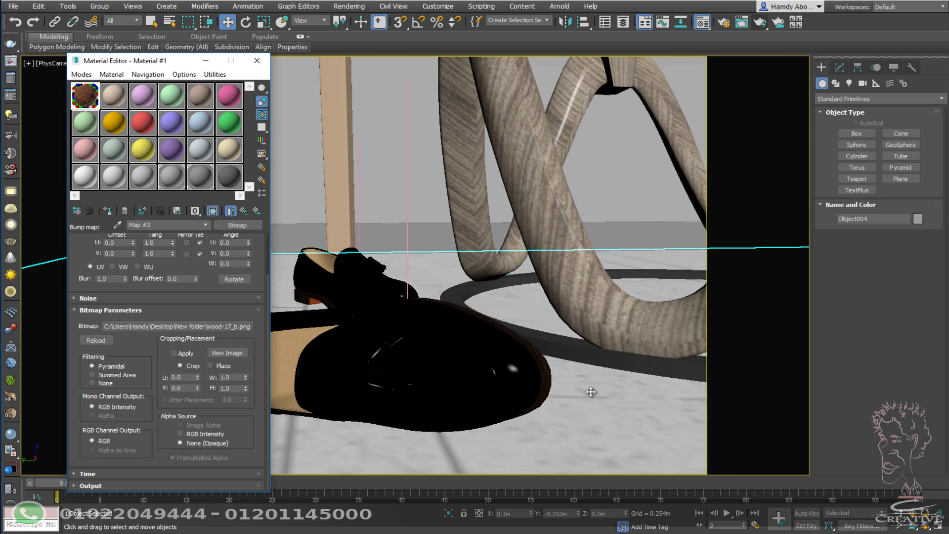
left_click(596, 429)
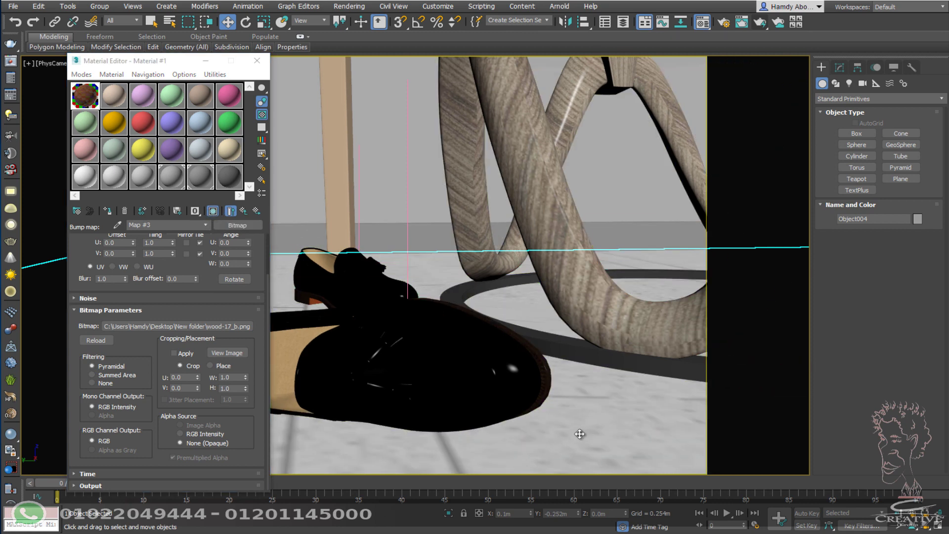
Step: Render the camera view with the wooden plank floor under the loafers
left_click(759, 21)
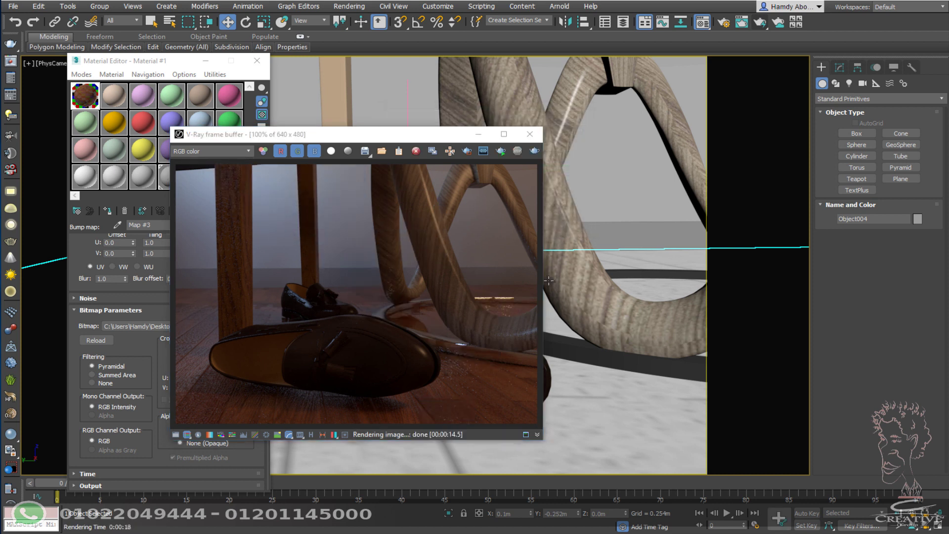
scroll(422, 398, "up", 2)
scroll(439, 392, "down", 2)
Step: Add a UVW Map modifier with Box mapping to the twisted table base (Object004)
left_click(839, 70)
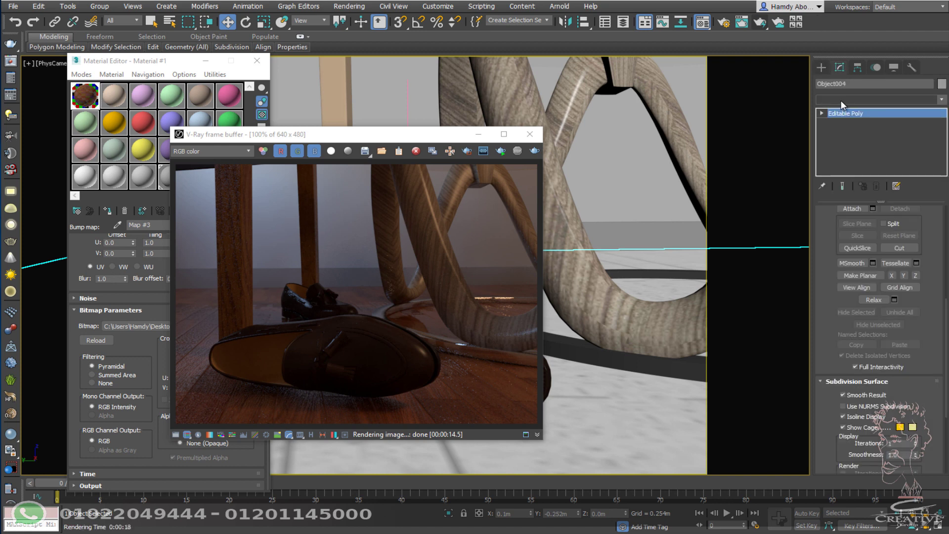
left_click(831, 105)
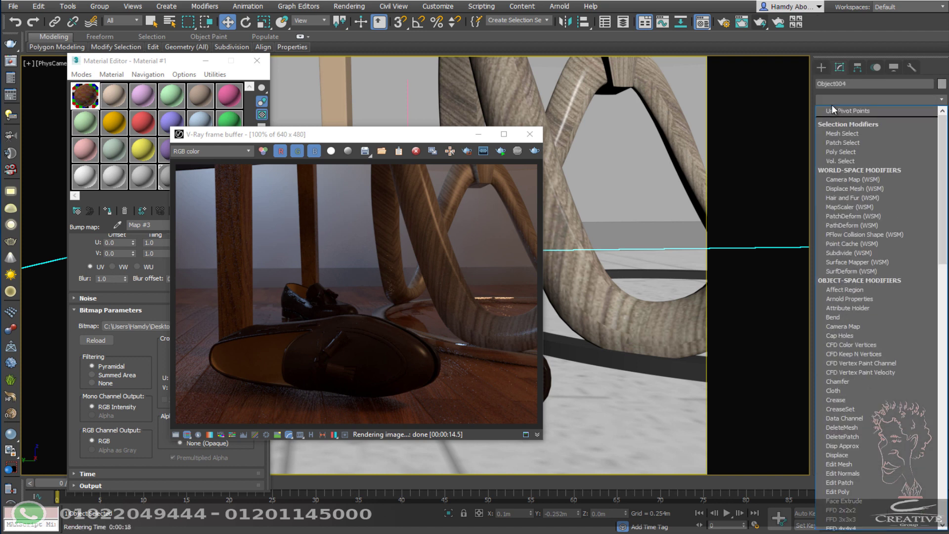
type("uvw")
key("Return")
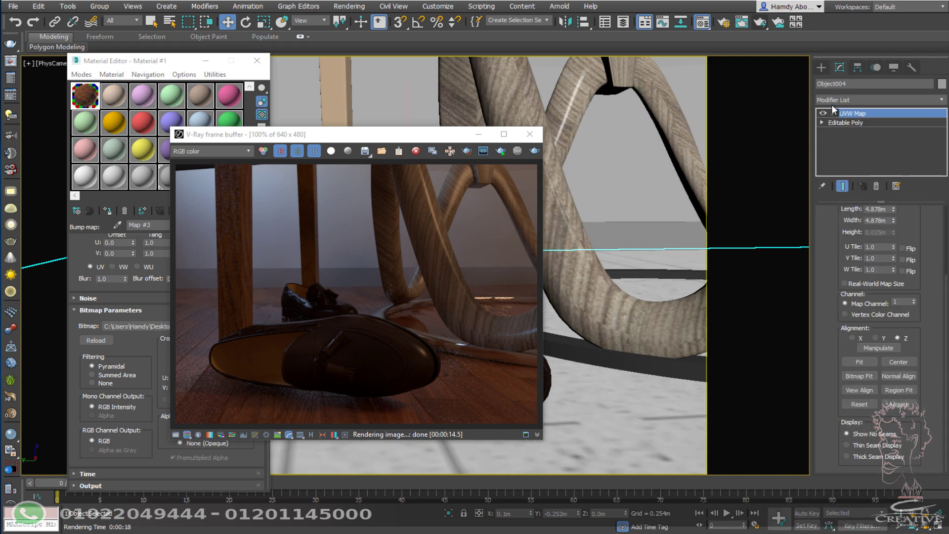
scroll(889, 237, "up", 2)
scroll(889, 268, "up", 2)
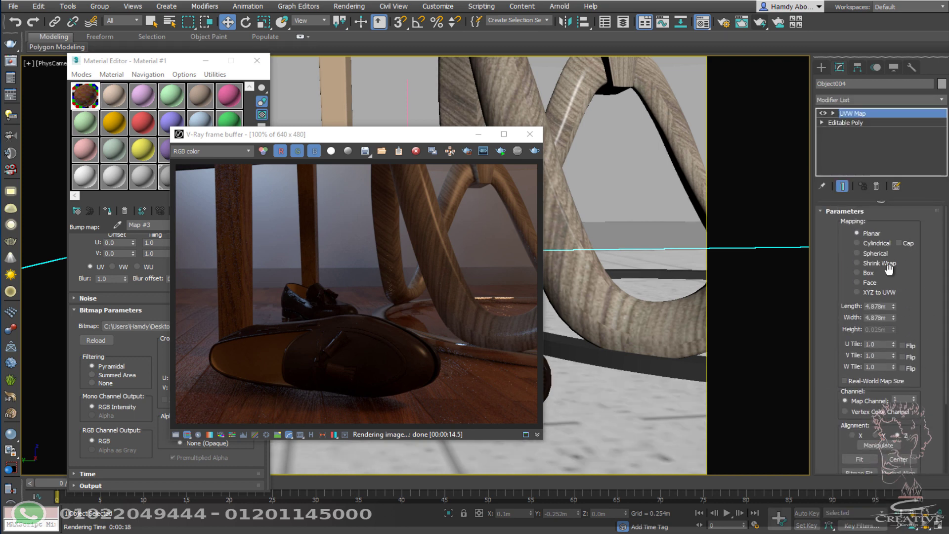
left_click(868, 273)
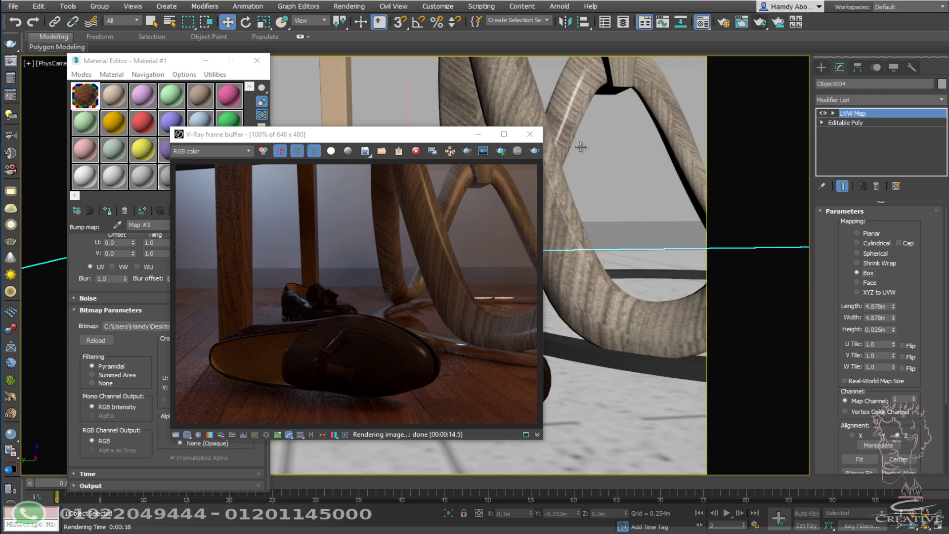
Step: Re-render the camera view to check the wood grain on the mapped base
key("p")
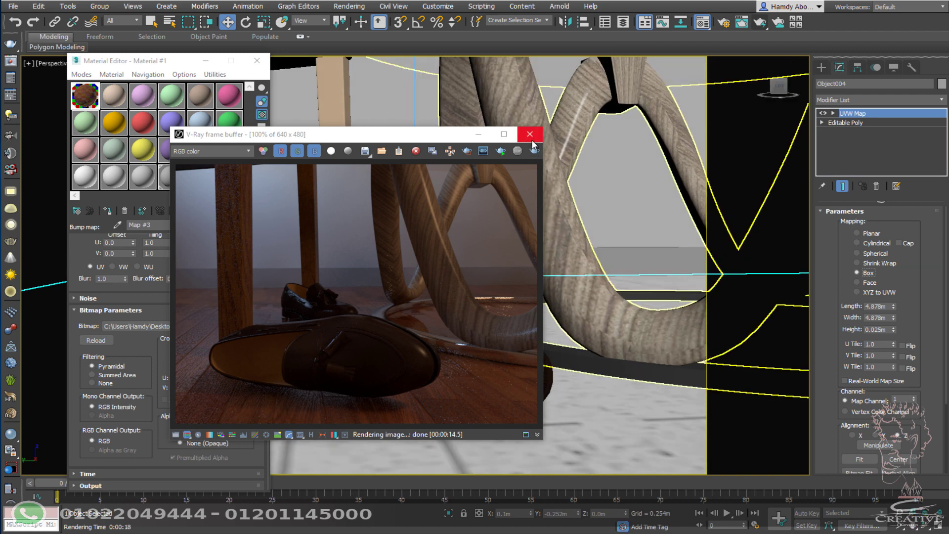
left_click(530, 136)
mouse_move(594, 297)
middle_mouse_down("alt")
mouse_move(537, 318)
mouse_move(587, 316)
middle_mouse_up("alt")
key("c")
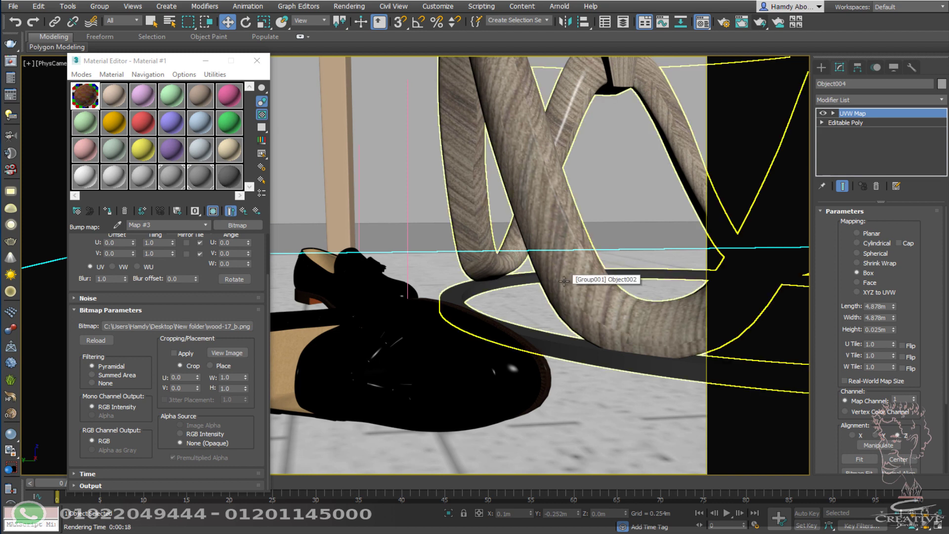
left_click(761, 23)
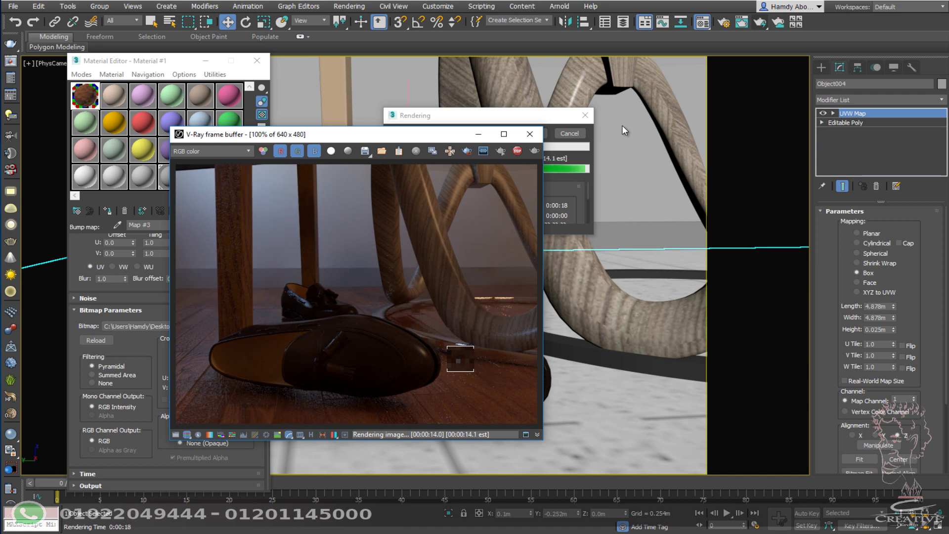
scroll(468, 370, "up", 1)
scroll(469, 368, "down", 2)
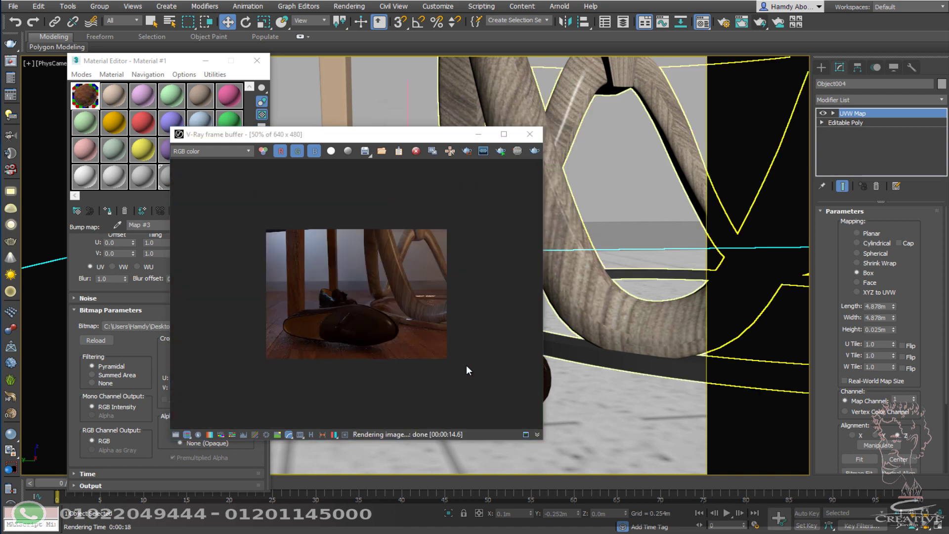
scroll(445, 364, "up", 1)
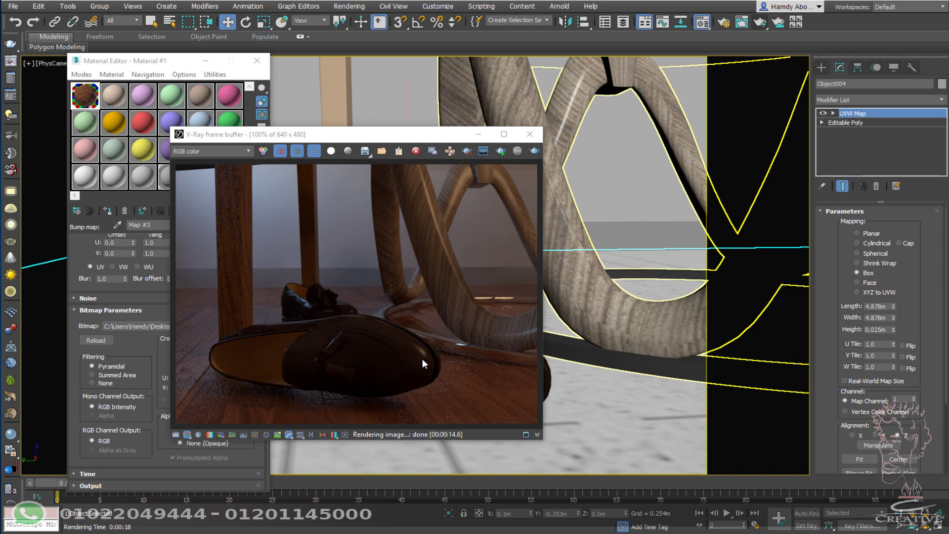
Step: Add a VRayDenoiser render element in Render Setup and render a denoised image
left_click(350, 6)
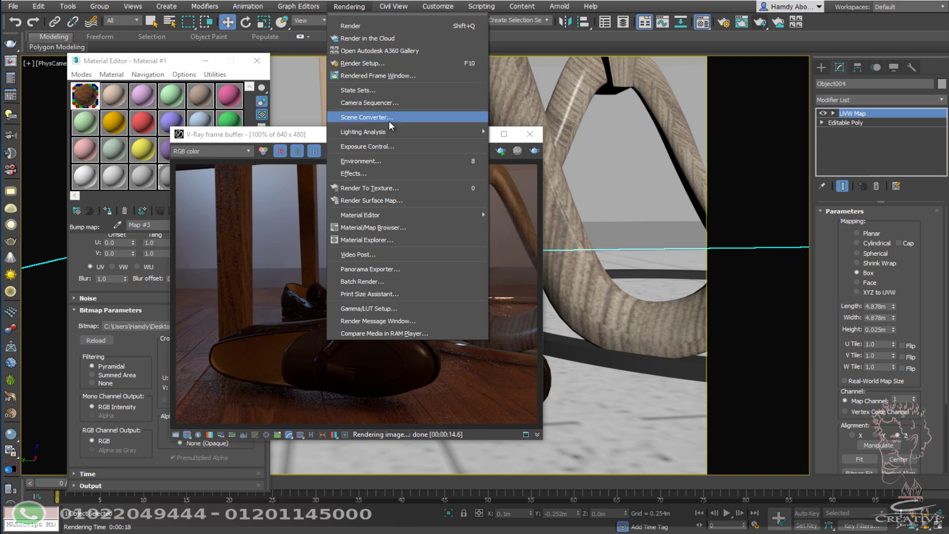
left_click(367, 63)
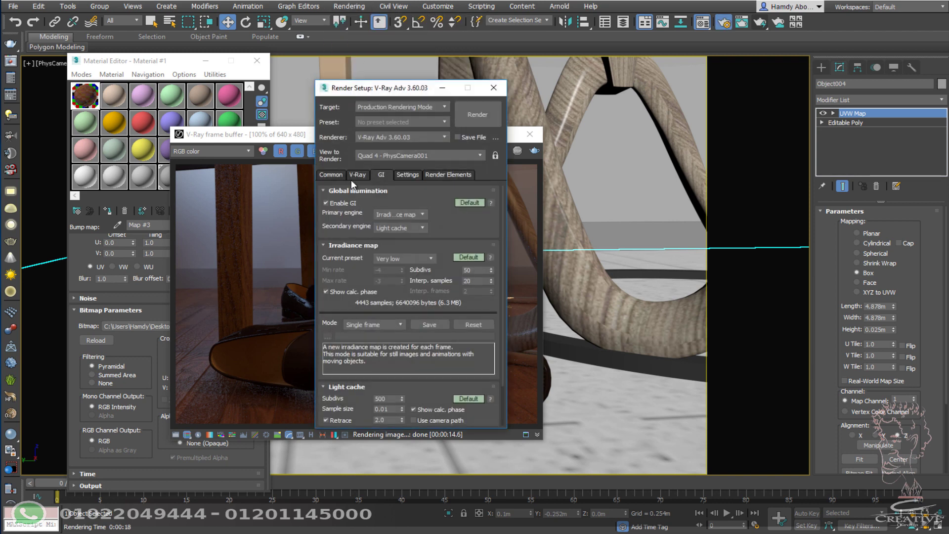
left_click(453, 173)
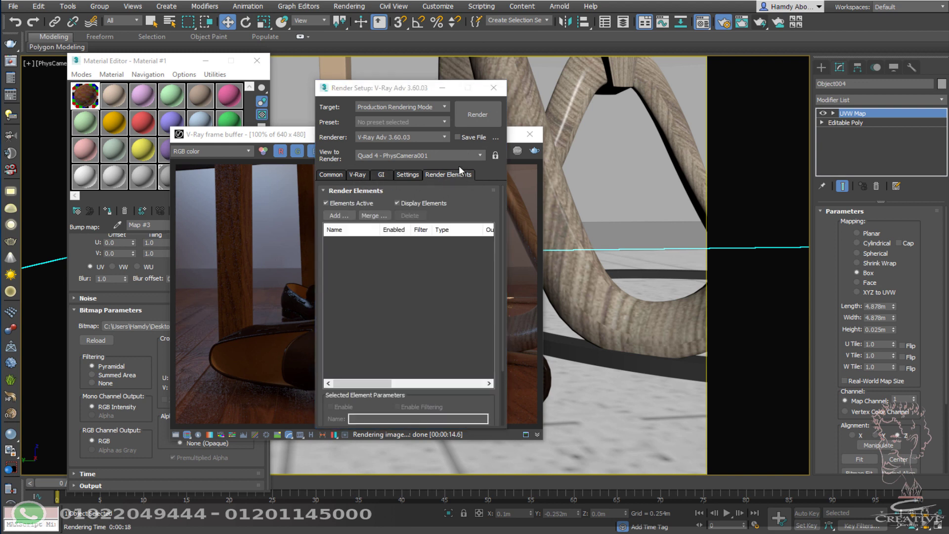
left_click(340, 216)
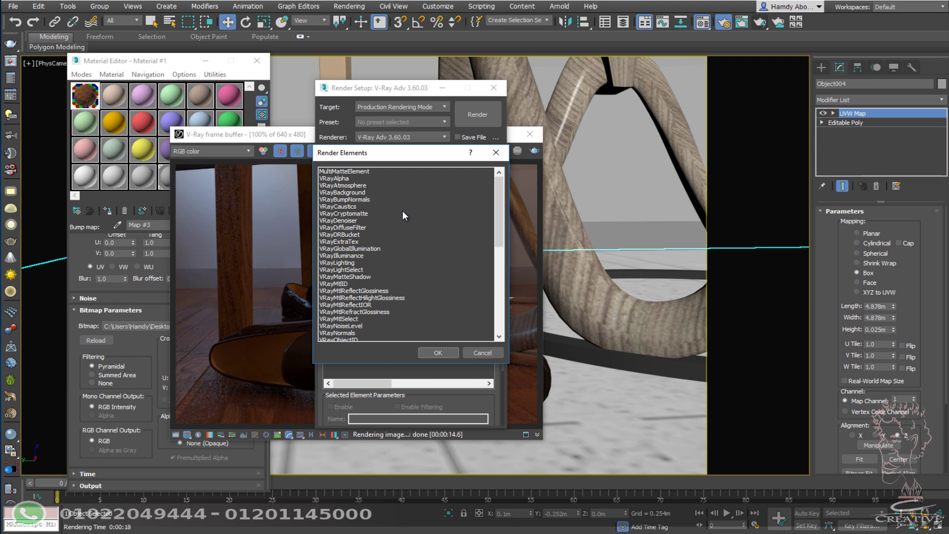
left_click(371, 221)
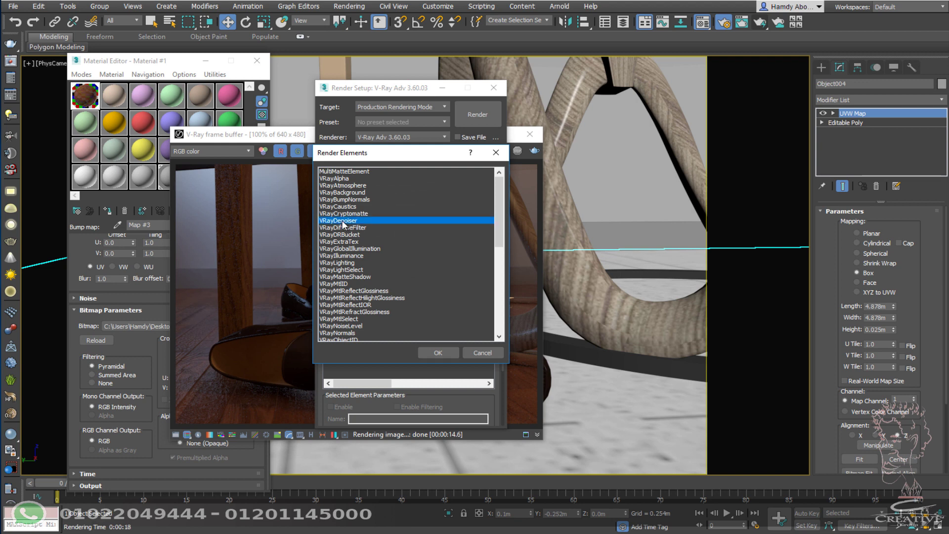
left_click(438, 353)
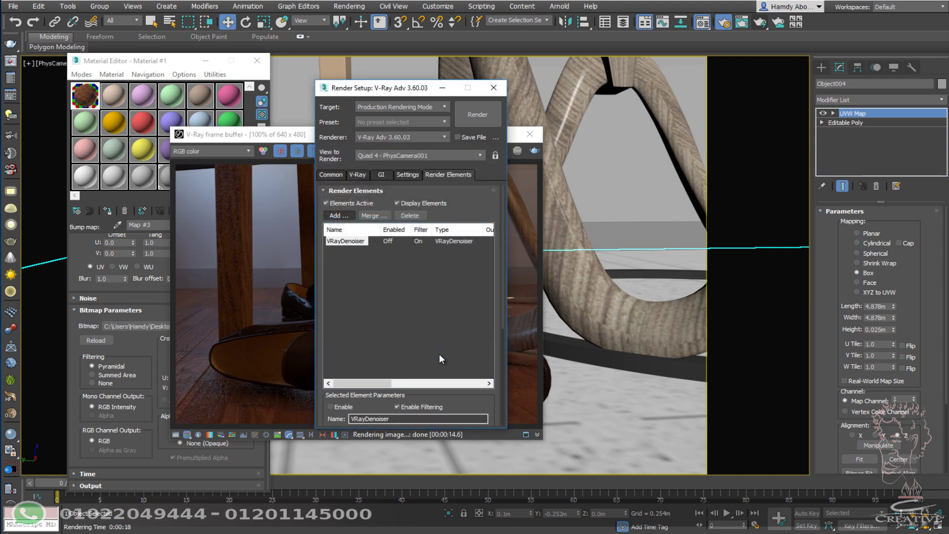
left_click(472, 119)
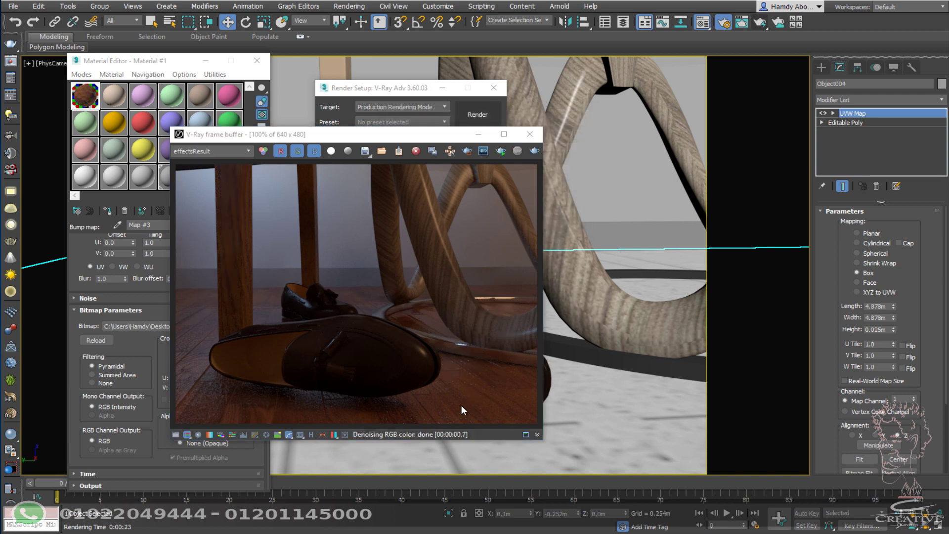
scroll(461, 405, "up", 2)
scroll(455, 395, "down", 2)
Step: Enable region rendering with a region drawn around the front shoe
left_click(474, 157)
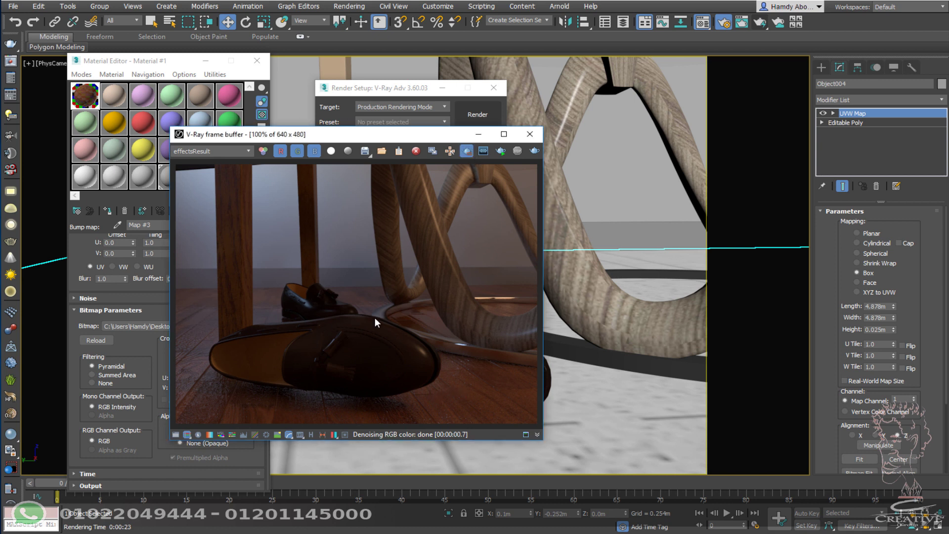
left_click_drag(406, 315, 176, 424)
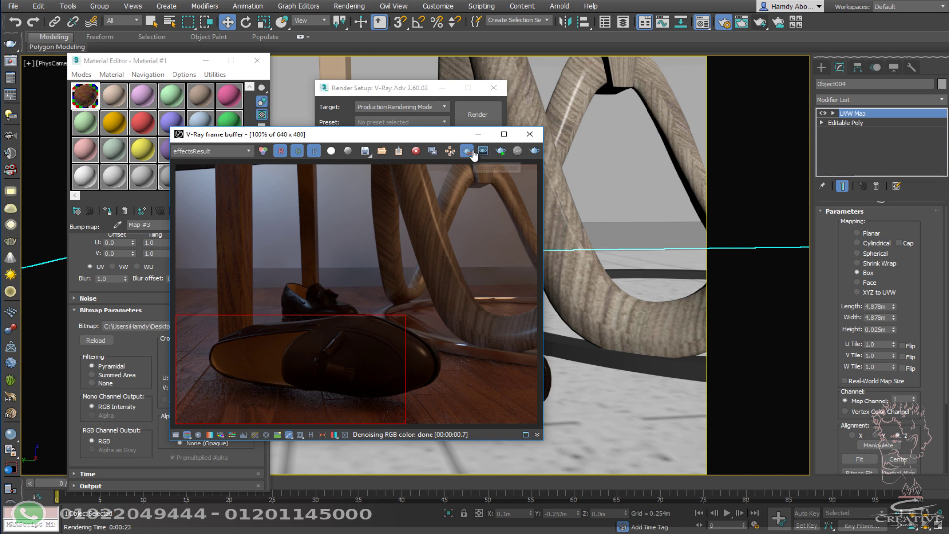
left_click_drag(406, 315, 417, 302)
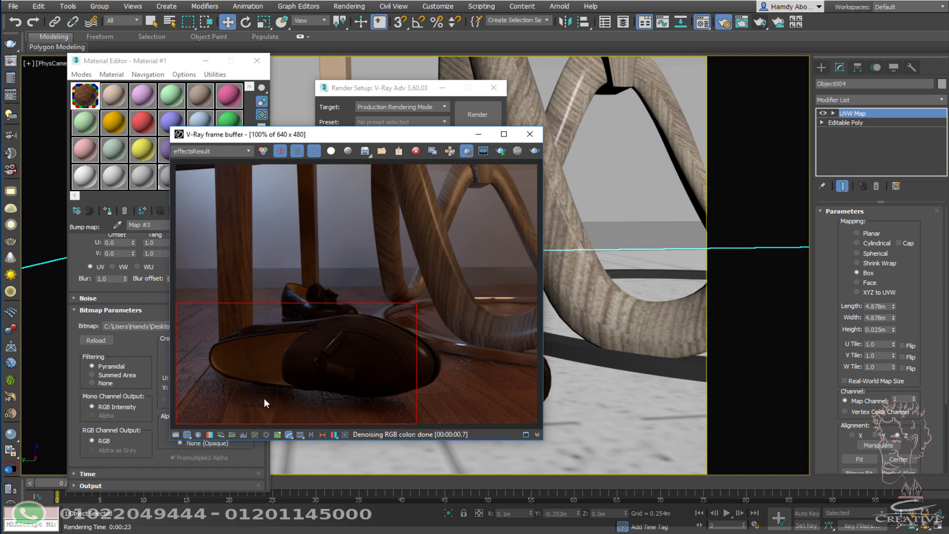
scroll(215, 395, "up", 2)
scroll(242, 408, "down", 2)
Step: Lower the wood material's bump amount to 5 and re-render the region
left_click(189, 63)
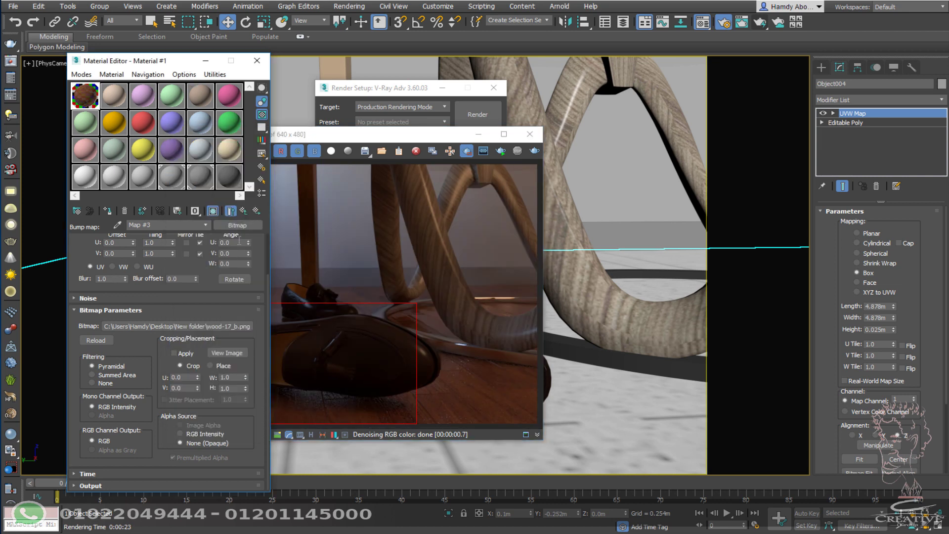
left_click(242, 212)
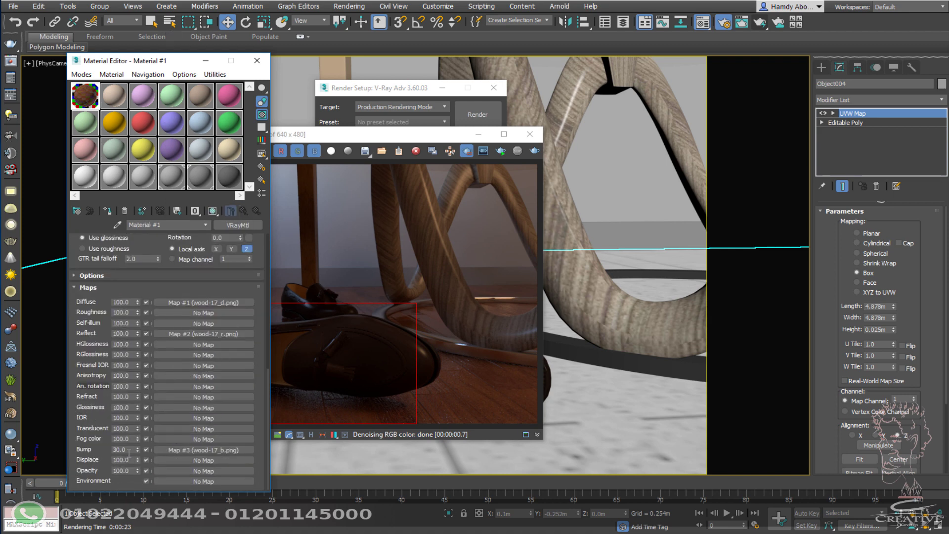
double_click(123, 449)
type("5")
key("Return")
left_click(431, 266)
key("shift+q")
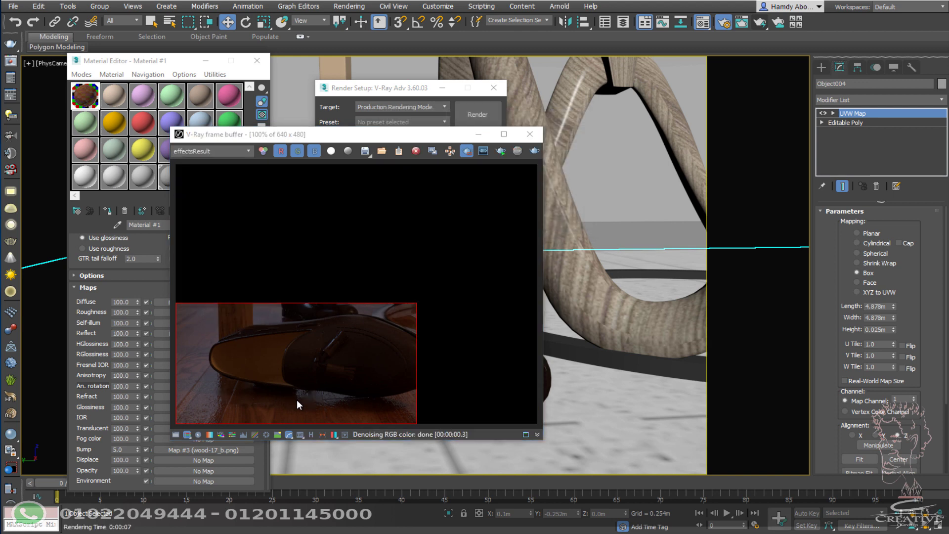
scroll(227, 405, "up", 1)
scroll(193, 387, "down", 1)
Step: Set the wood material's reflection amount to 50 and re-render the region
left_click(84, 345)
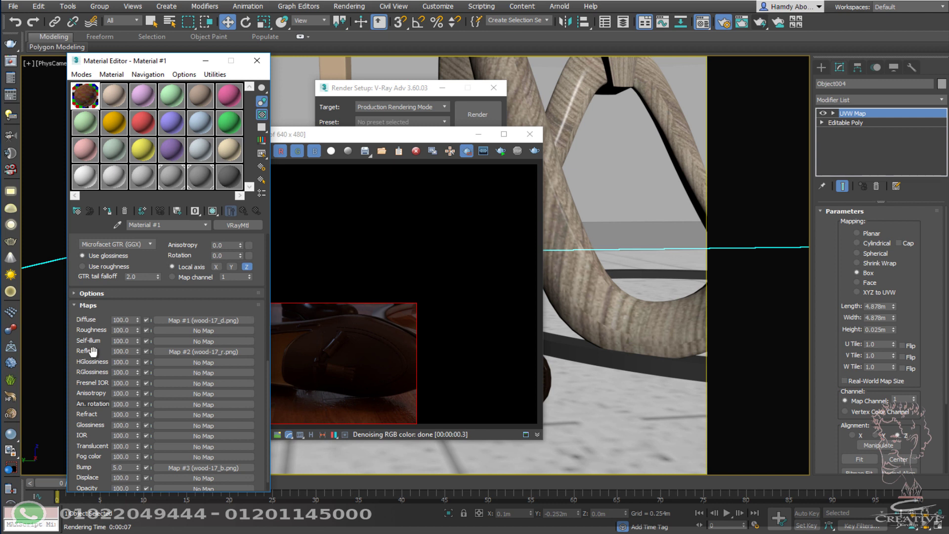
double_click(125, 351)
type("50.0")
key("Return")
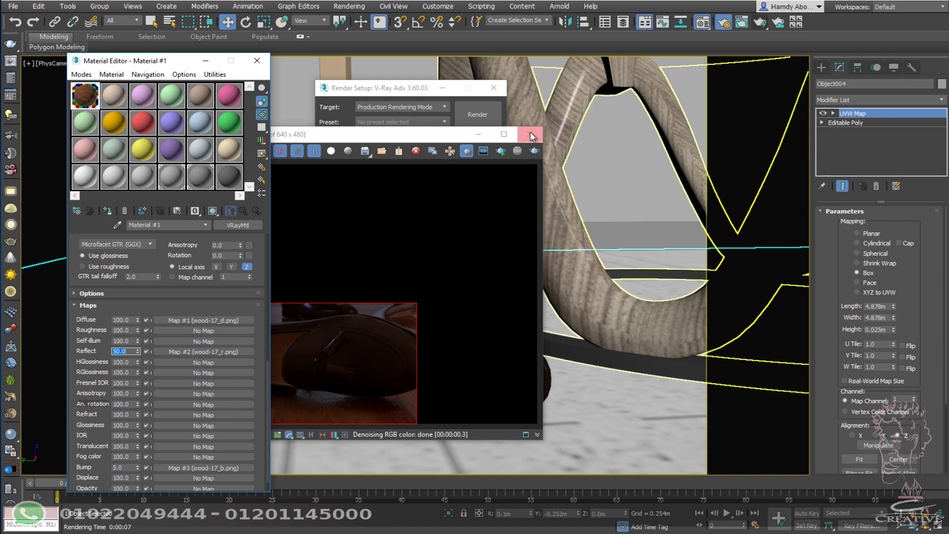
key("shift+q")
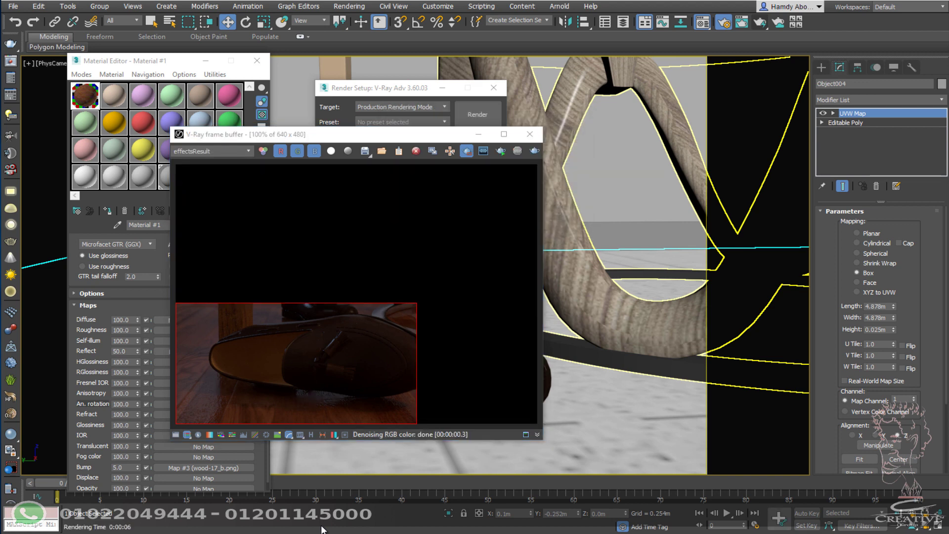
Step: Set reflection glossiness to 0.9, then turn off Region Render and render the full frame
left_click_drag(153, 267, 163, 446)
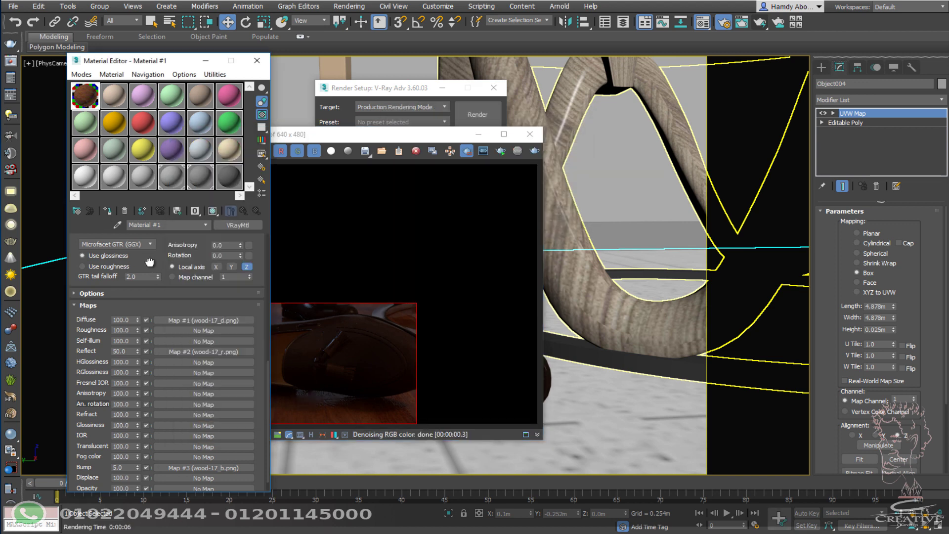
scroll(108, 426, "up", 5)
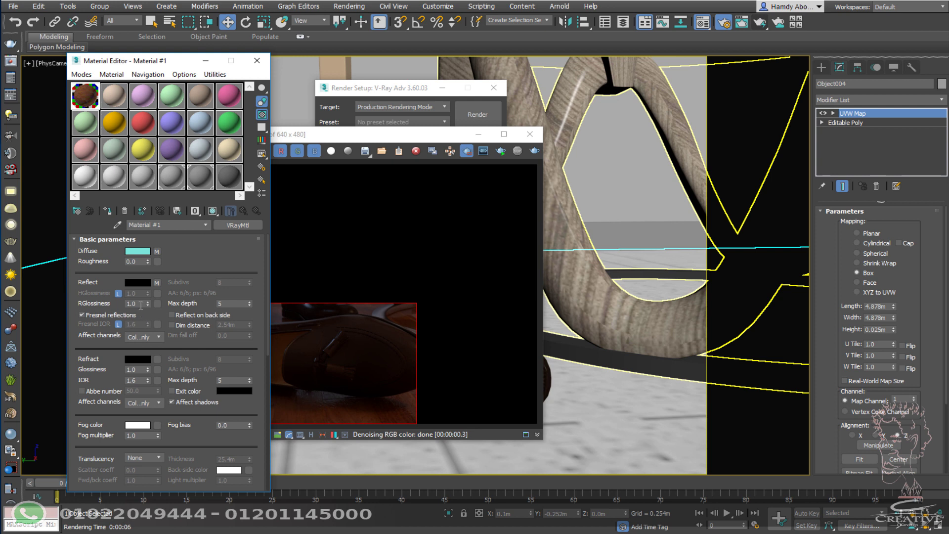
double_click(141, 305)
type("0.9")
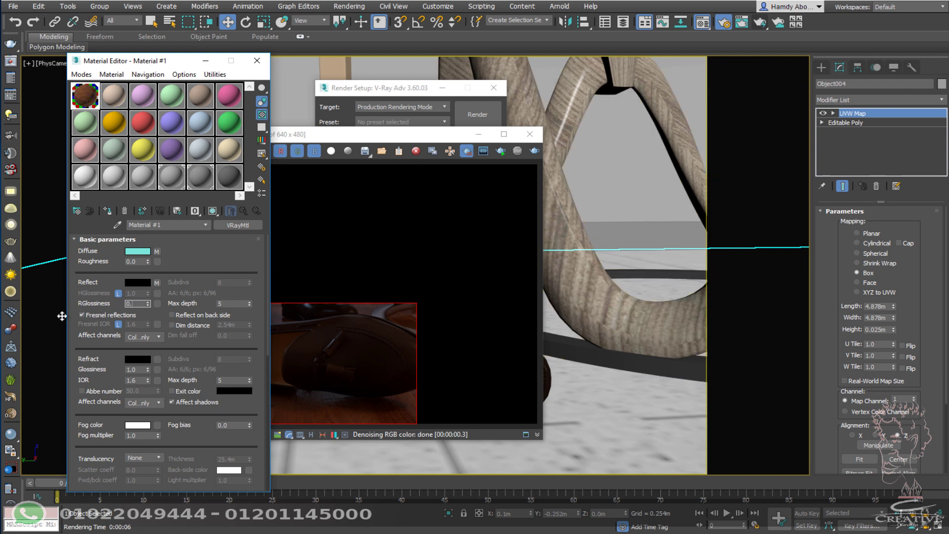
left_click(532, 147)
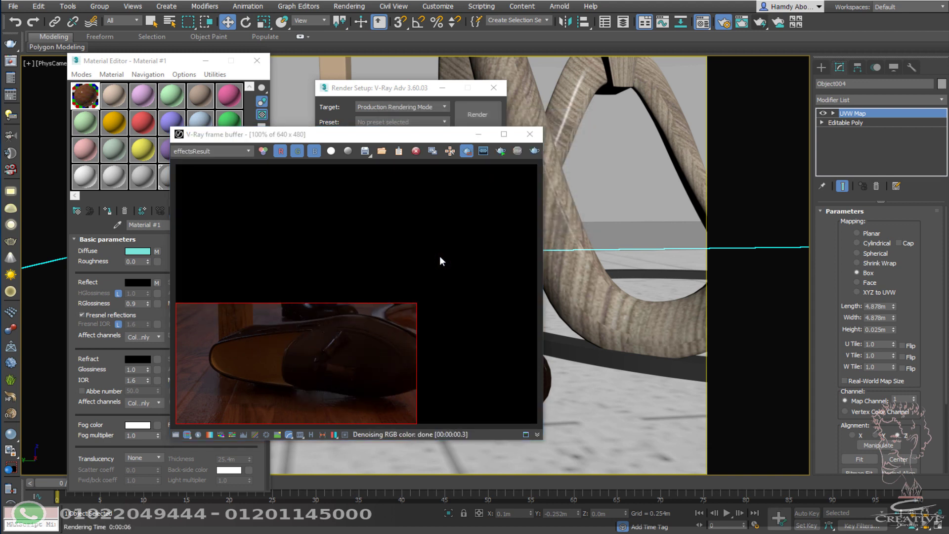
left_click(466, 151)
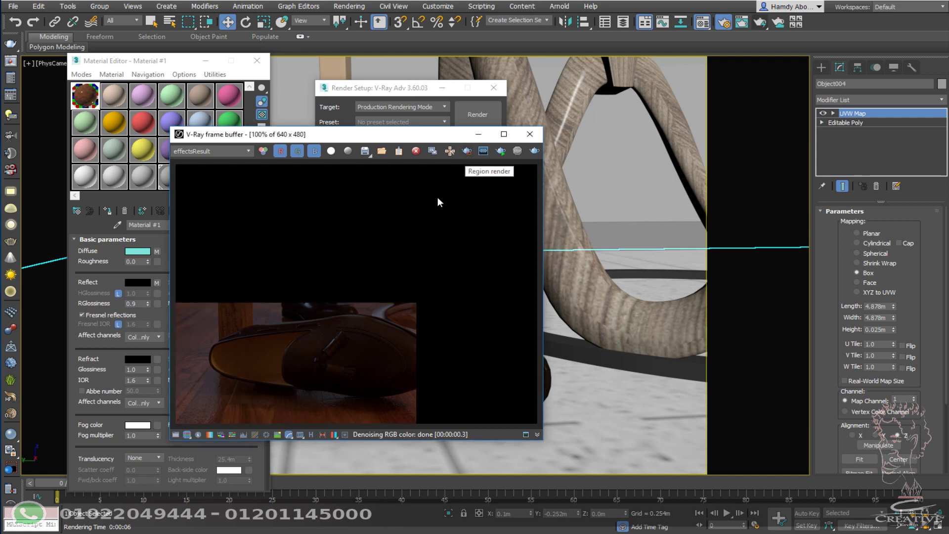
left_click(533, 151)
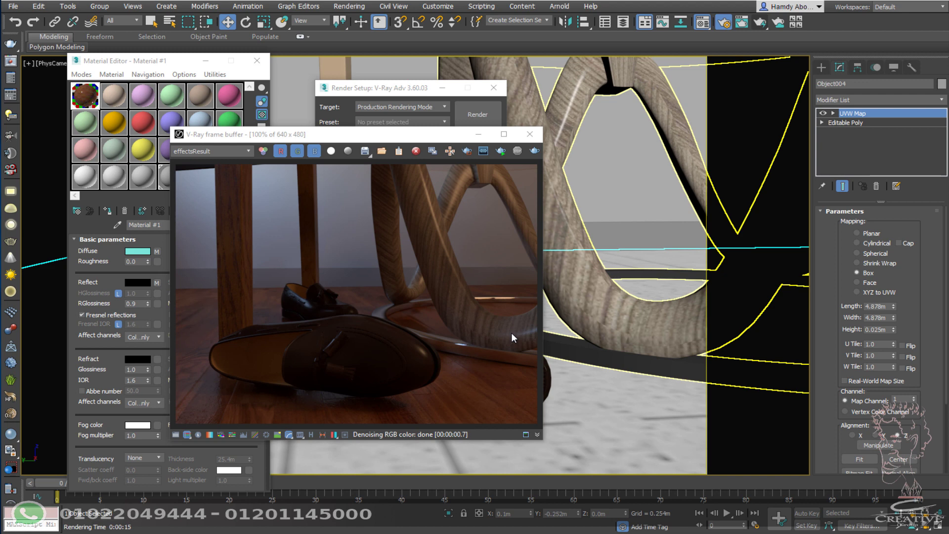
Step: Close the render and material windows, then enable depth of field on the physical camera
left_click(529, 134)
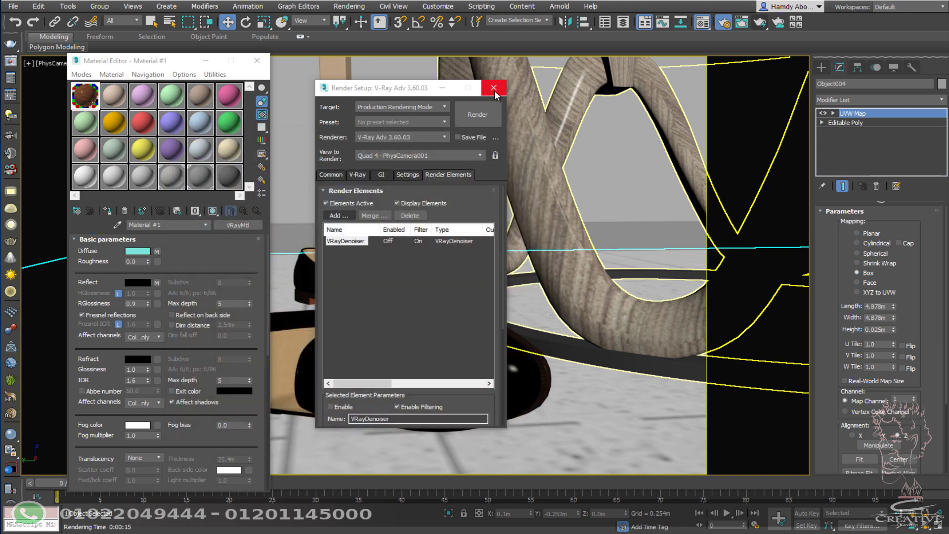
left_click(493, 88)
left_click(256, 61)
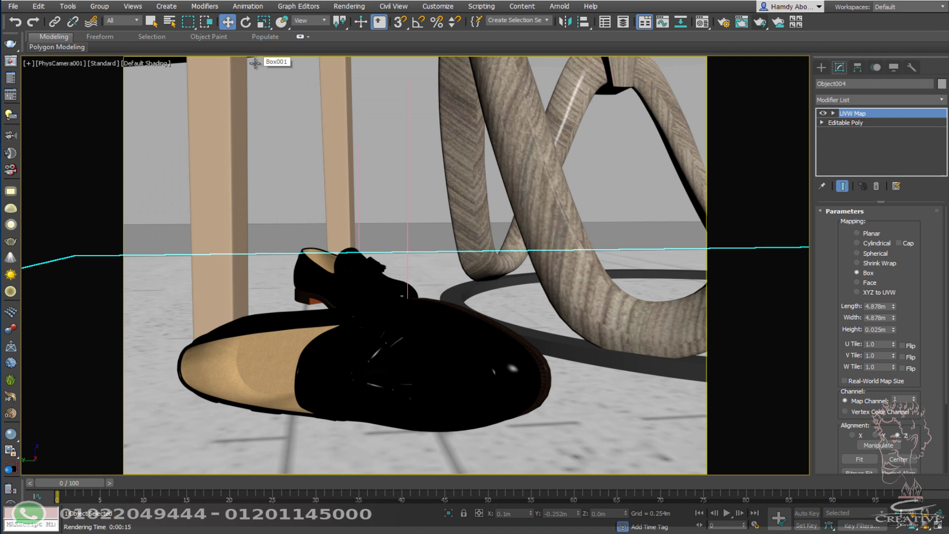
left_click(63, 64)
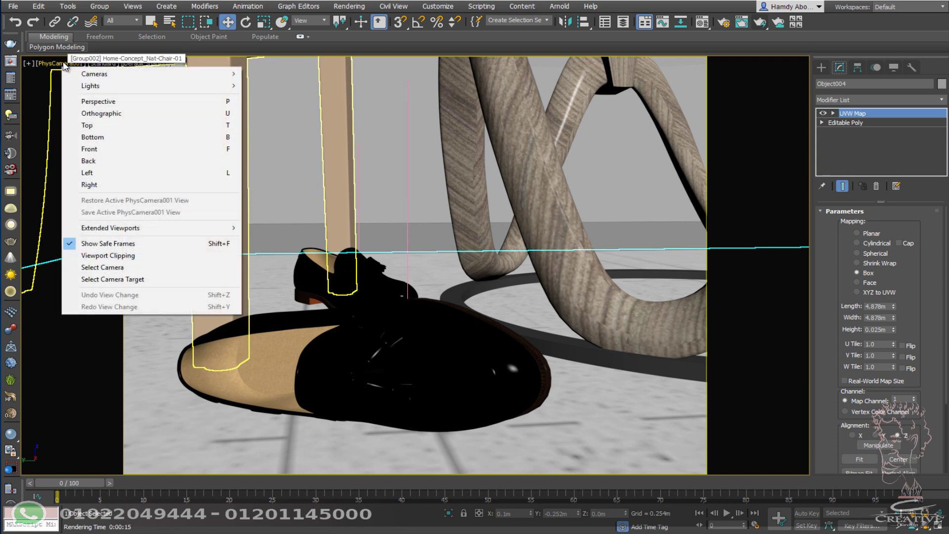
left_click(147, 272)
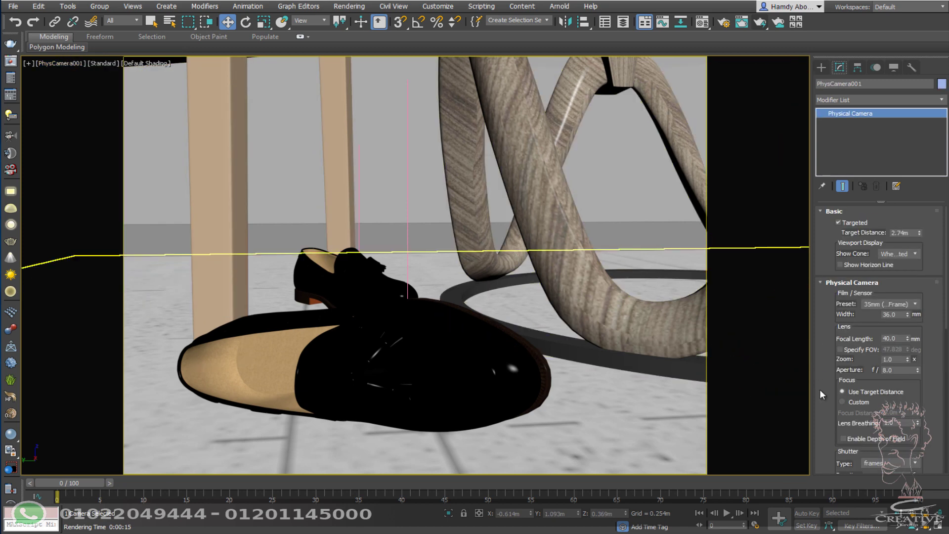
left_click_drag(829, 333, 834, 266)
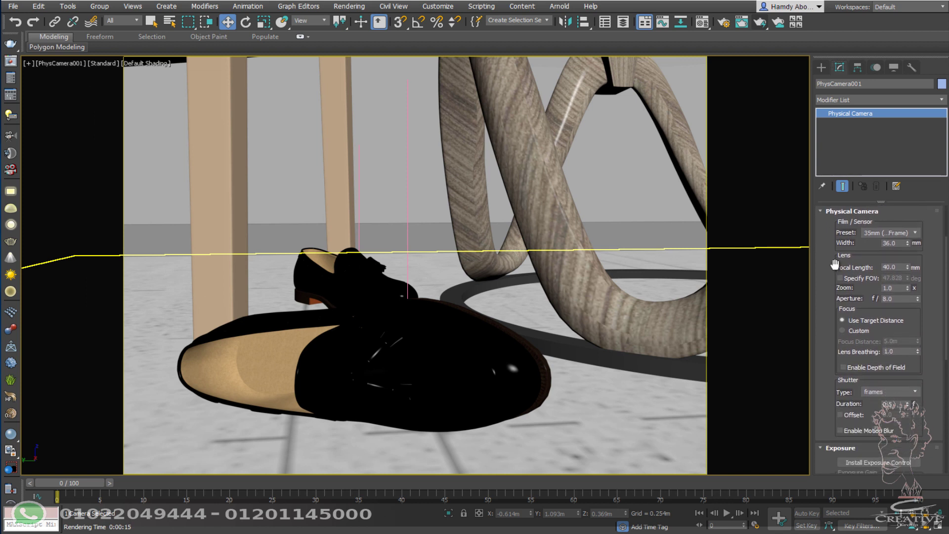
left_click(885, 367)
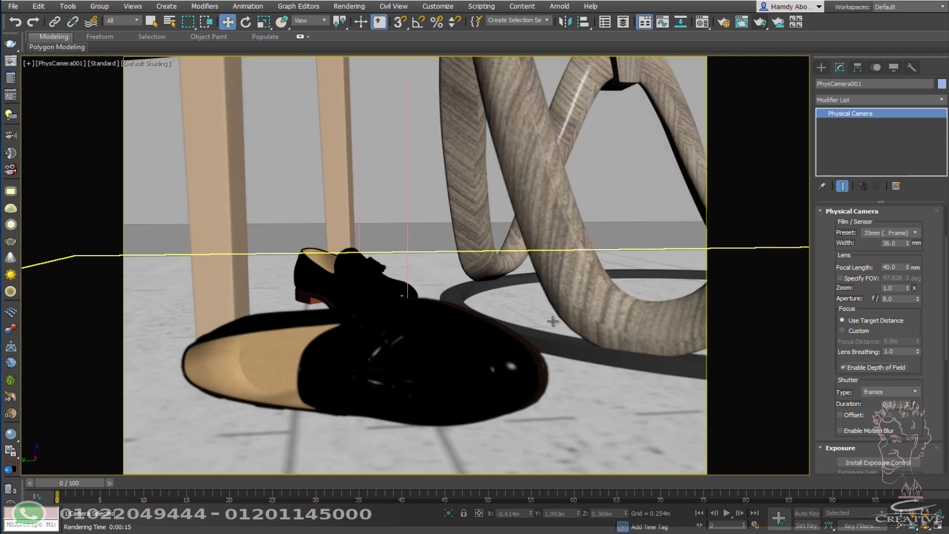
Step: Select the physical camera's target in the top view
key("t")
scroll(474, 316, "down", 2)
scroll(533, 330, "down", 1)
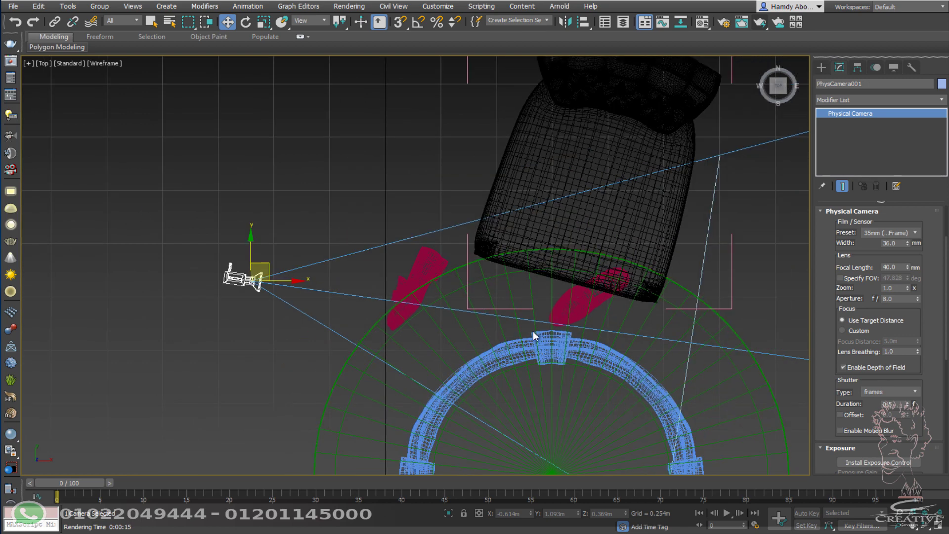
middle_click_drag(533, 331, 508, 230)
left_click(712, 287)
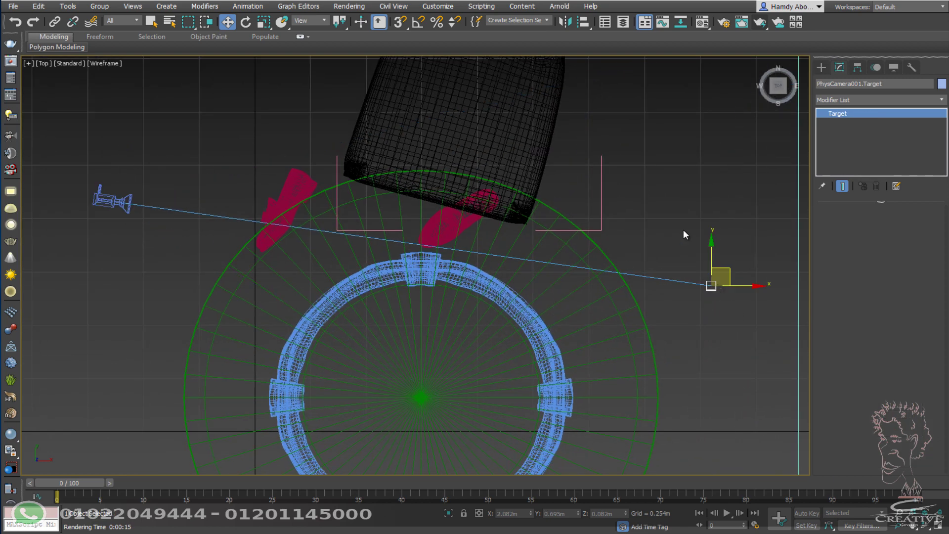
middle_click_drag(727, 278, 762, 297)
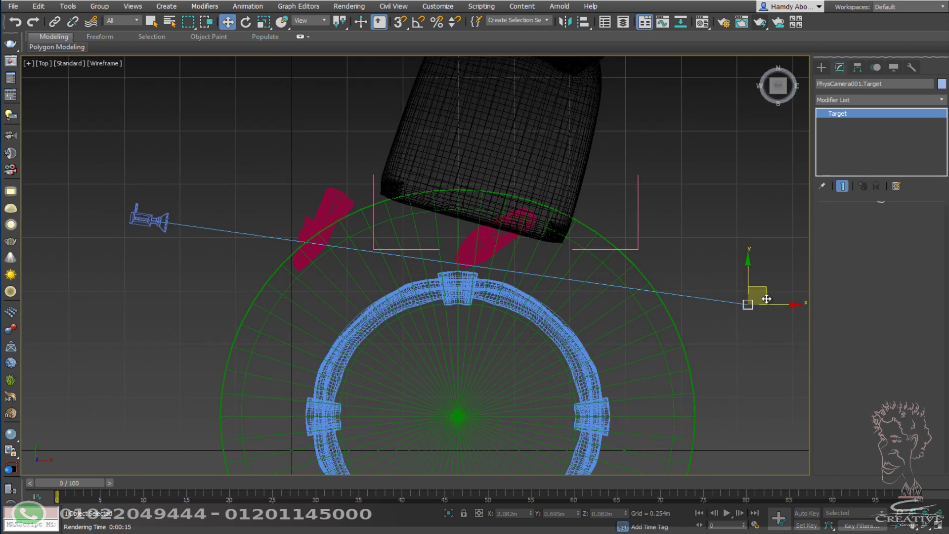
Step: Move the camera target onto the front shoe and raise it off the floor
mouse_move(764, 294)
left_mouse_down()
mouse_move(340, 224)
mouse_move(332, 236)
left_mouse_up()
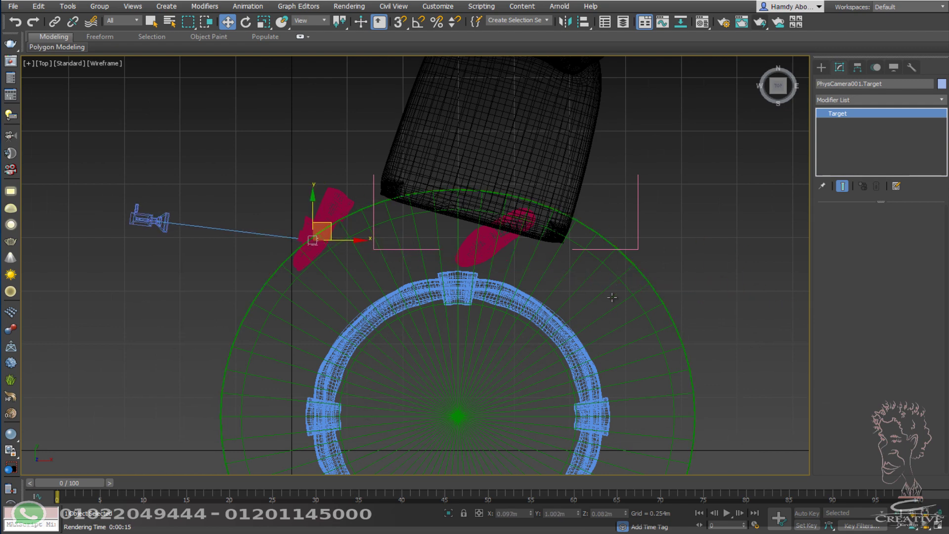
key("c")
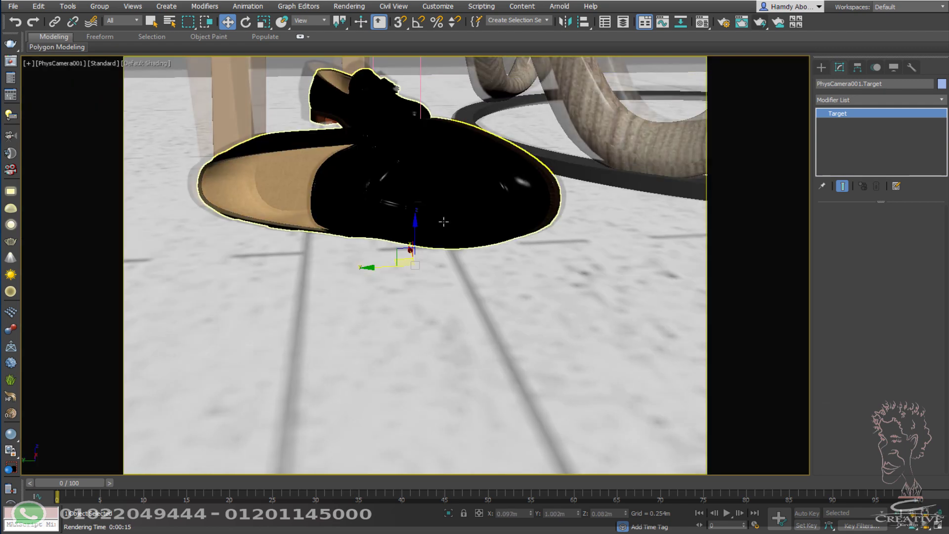
mouse_move(416, 219)
left_mouse_down()
mouse_move(424, 185)
mouse_move(414, 203)
left_mouse_up()
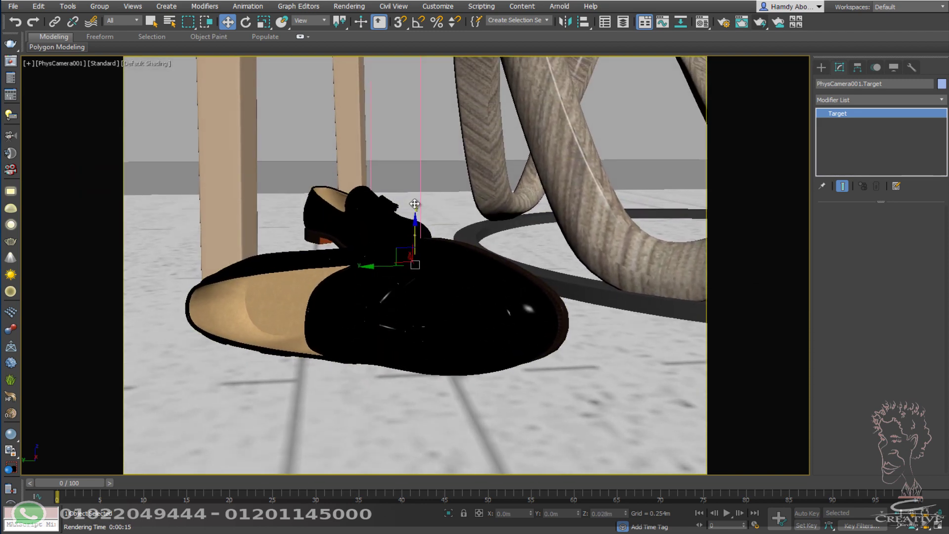
left_click_drag(414, 204, 419, 148)
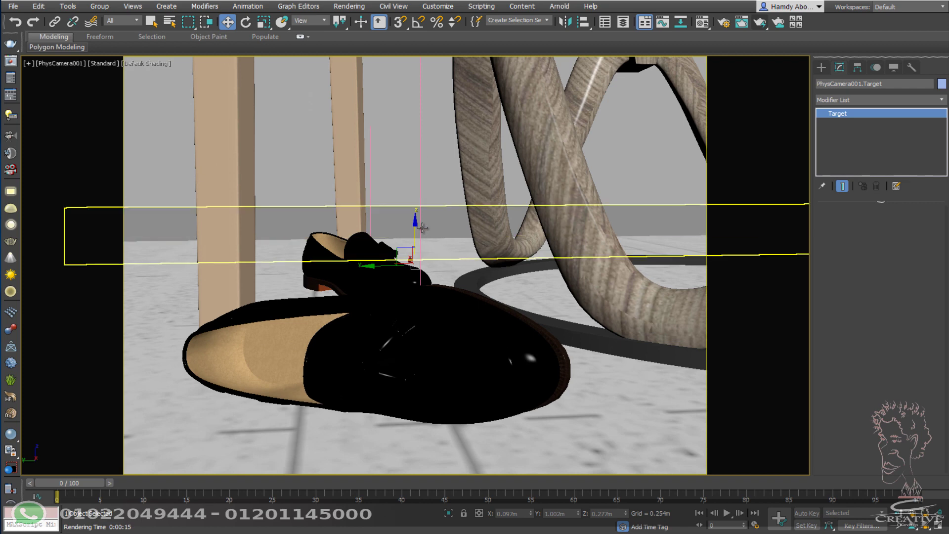
left_click_drag(422, 227, 422, 224)
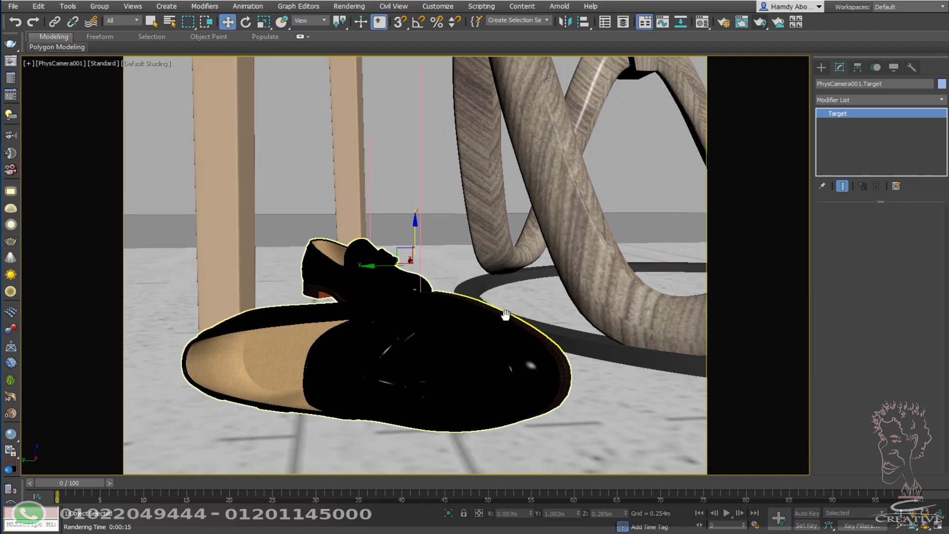
middle_click_drag(505, 315, 505, 319)
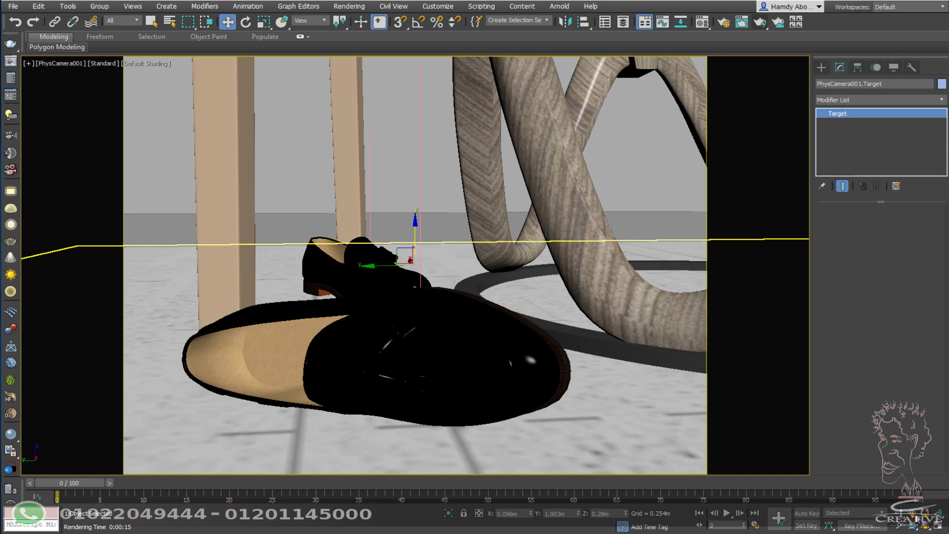
Step: Dolly, pan and orbit the camera to reframe the shoes, then render production
scroll(445, 330, "down", 2)
scroll(456, 327, "down", 1)
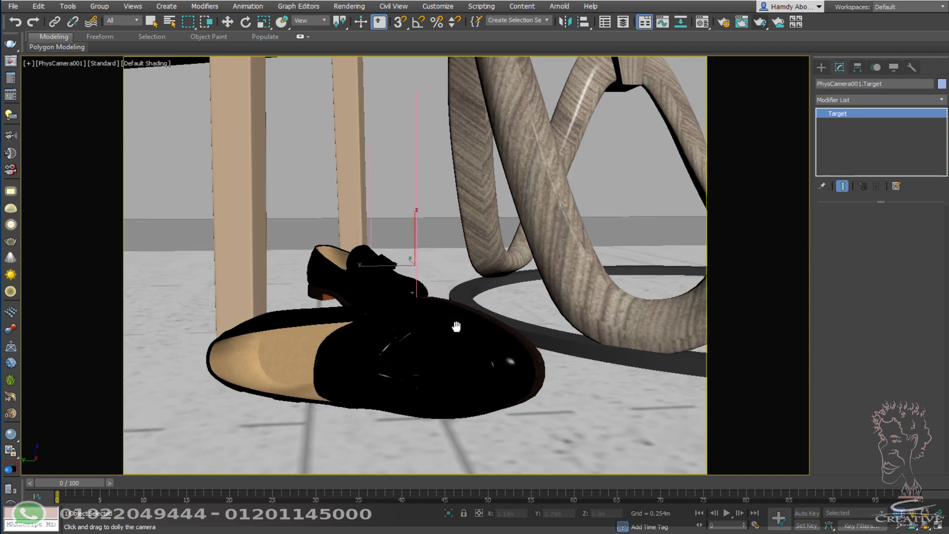
scroll(460, 327, "down", 1)
scroll(482, 331, "down", 1)
scroll(501, 334, "down", 1)
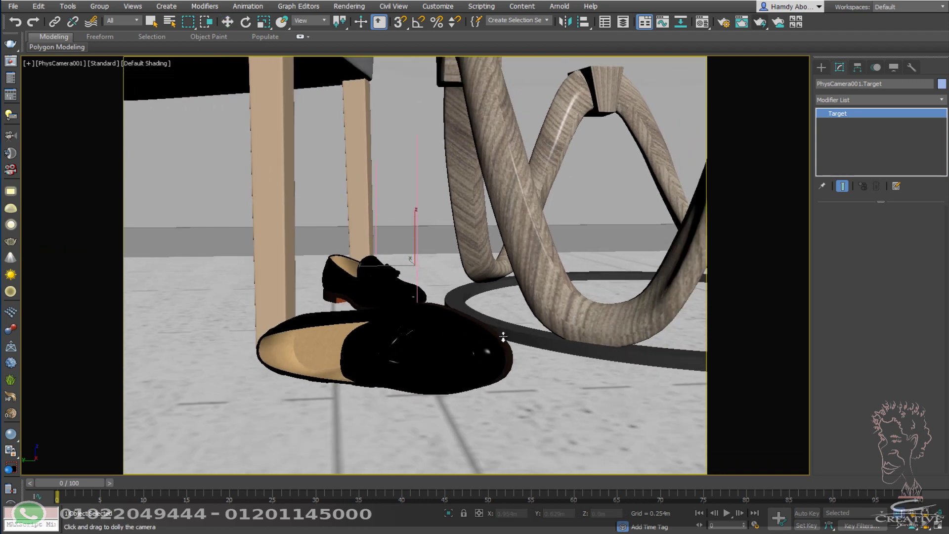
middle_click_drag(503, 337, 514, 313)
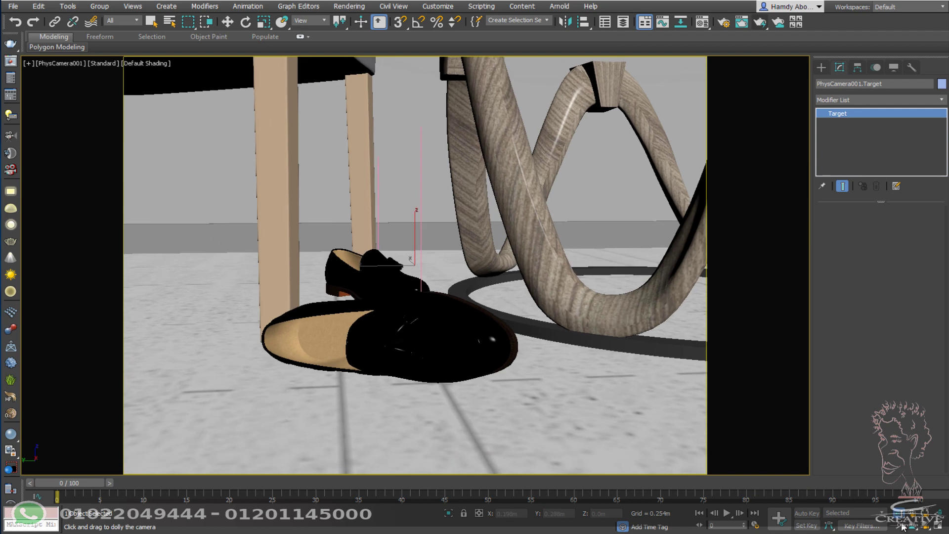
left_click(903, 527)
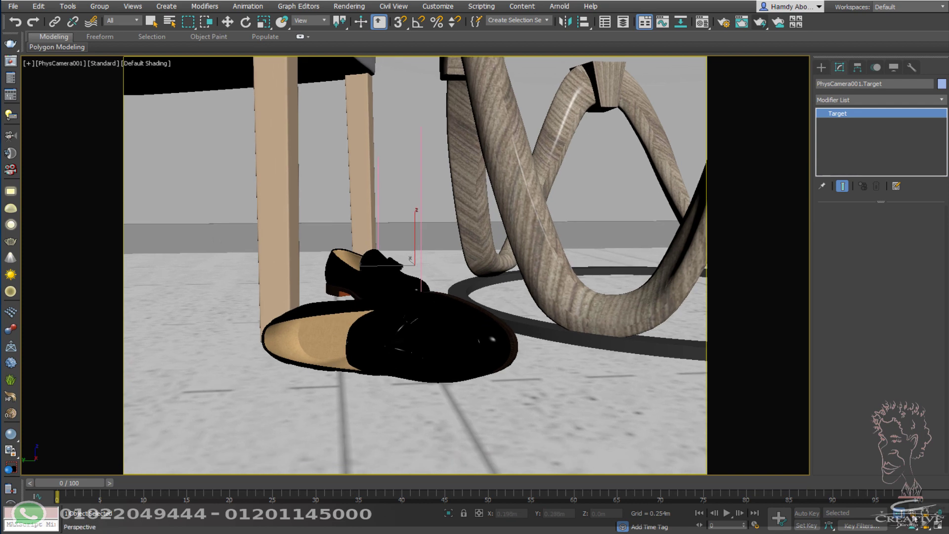
left_click(923, 528)
left_click_drag(551, 329, 549, 321)
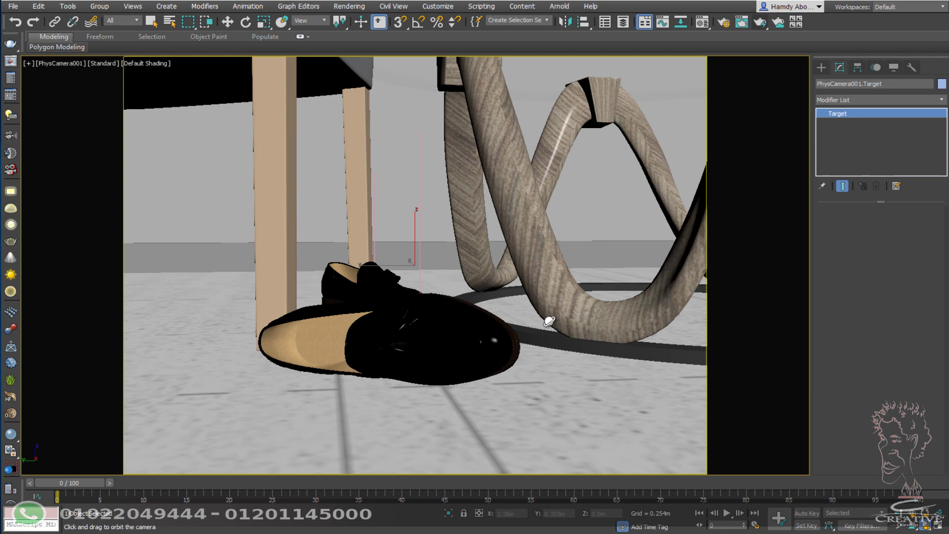
left_click(759, 24)
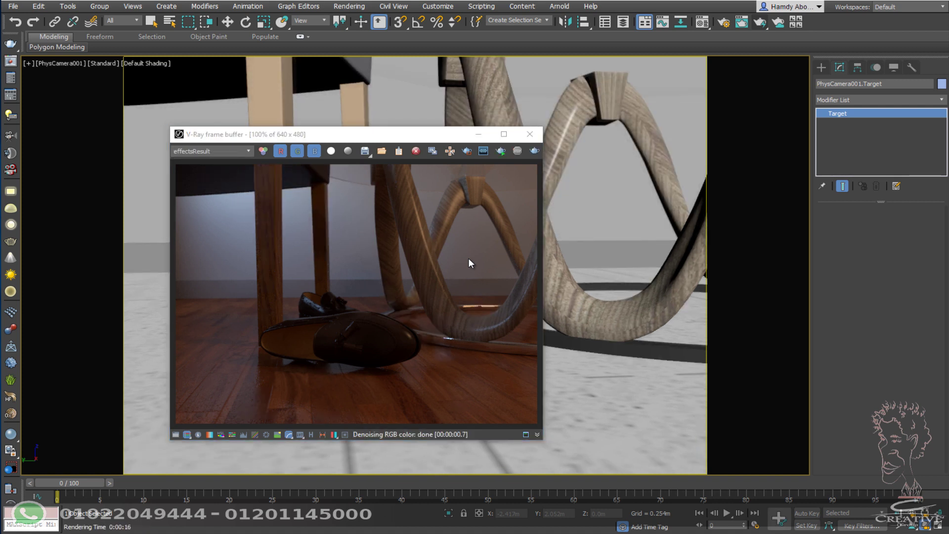
Step: Inspect the depth-of-field render full screen, close it, and return to the camera view
scroll(399, 271, "up", 1)
scroll(401, 277, "down", 1)
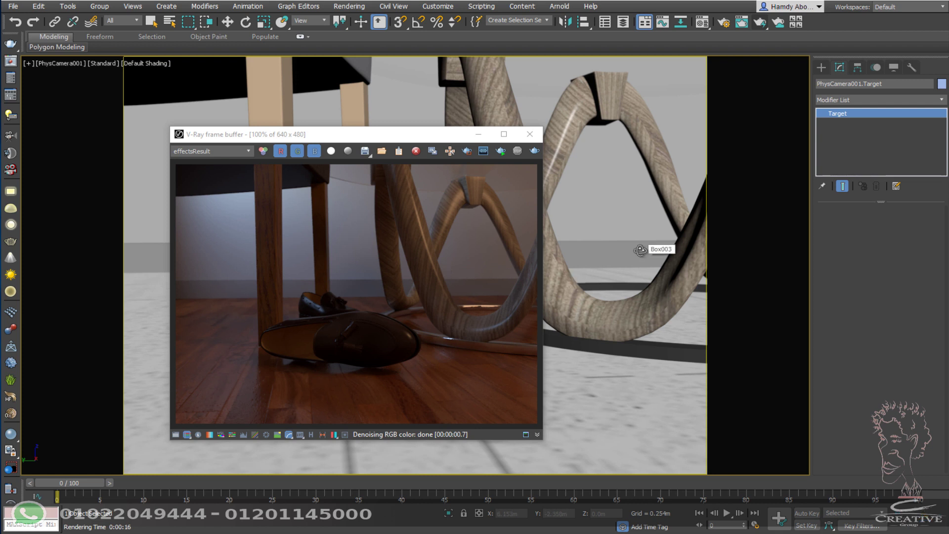
key("t")
left_click(504, 134)
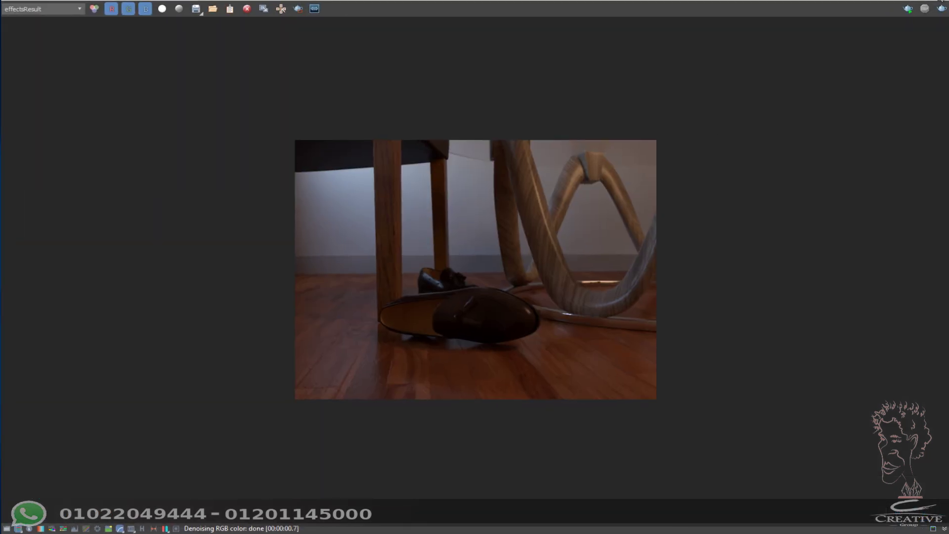
left_click(923, 4)
scroll(311, 232, "up", 3)
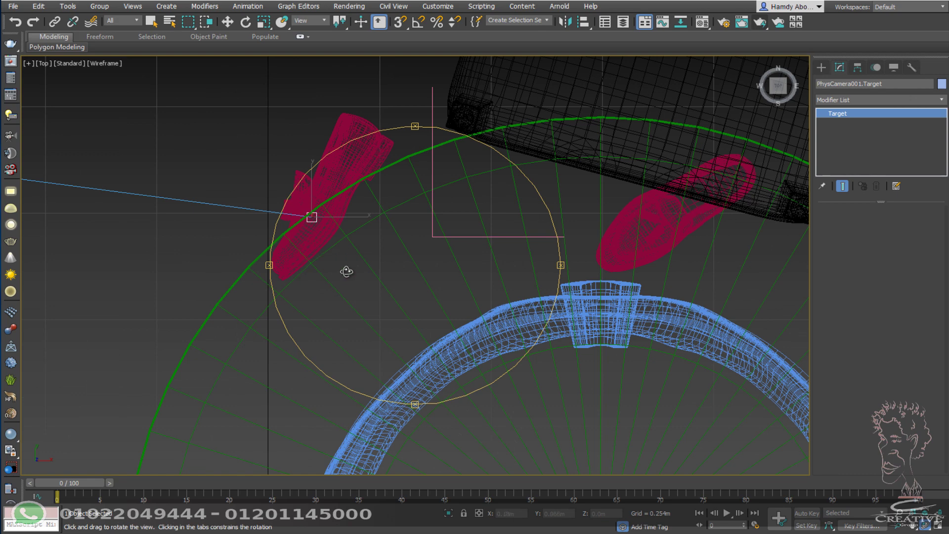
key("c")
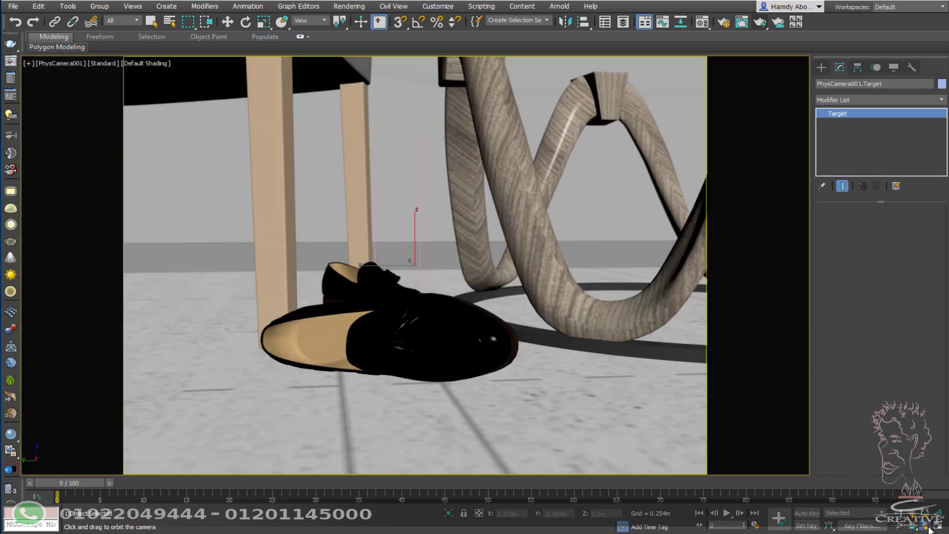
Step: Select PhysCamera001, set lens breathing 1.76 and aperture f/2, and render production
left_click(57, 62)
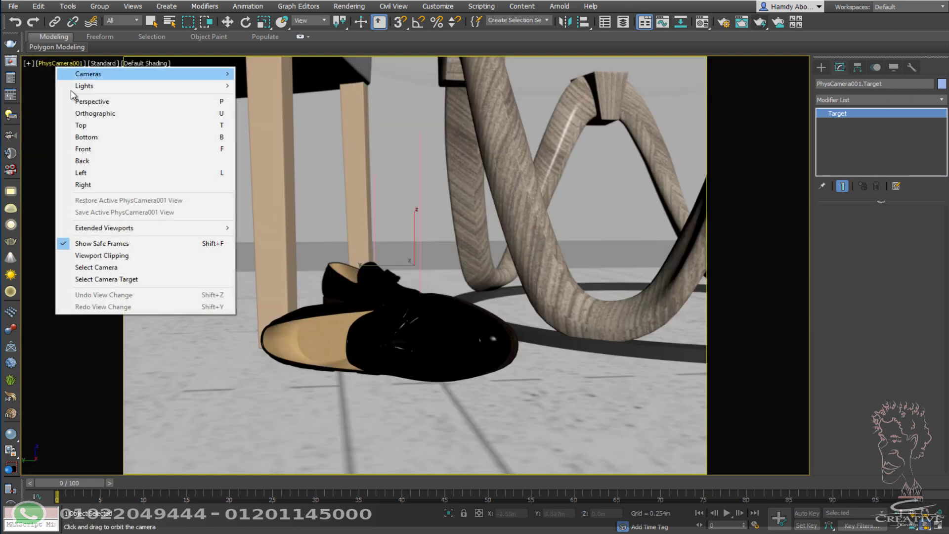
left_click(113, 268)
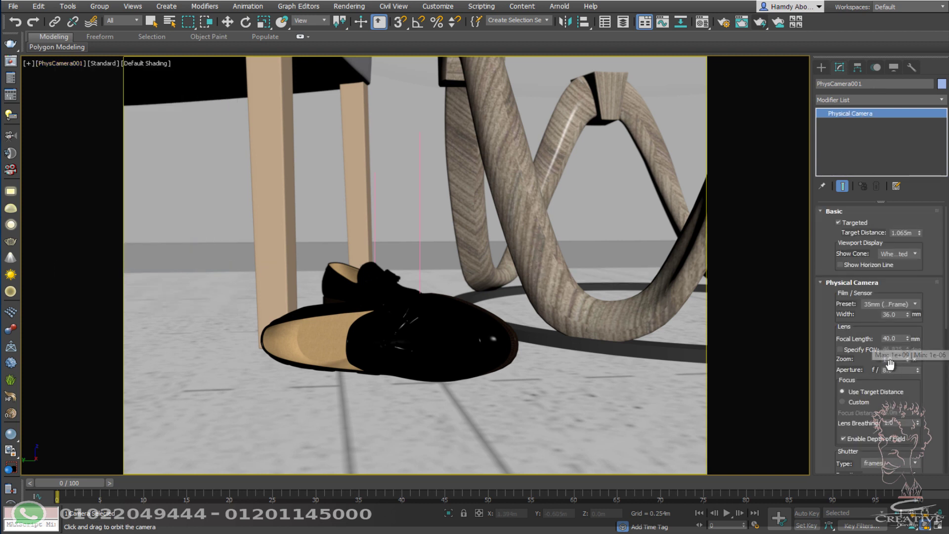
scroll(912, 385, "down", 2)
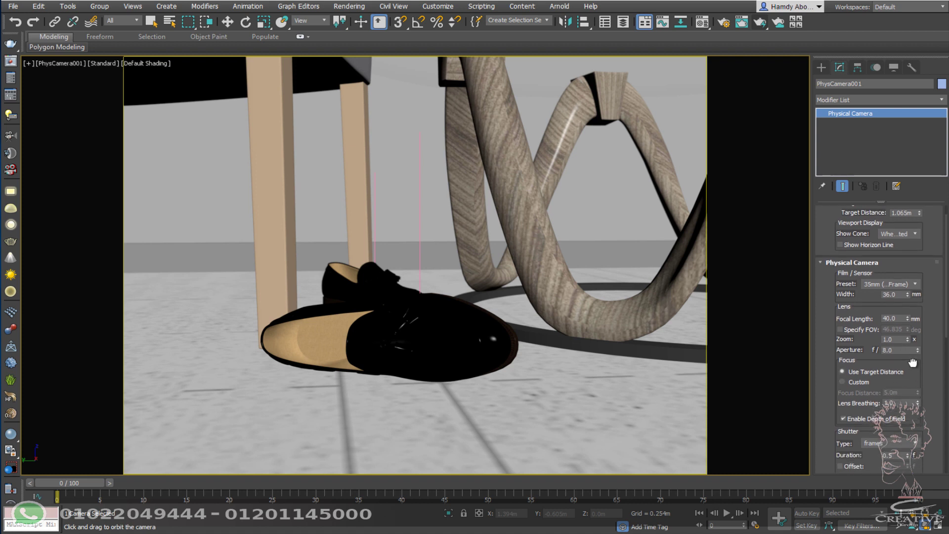
scroll(917, 391, "down", 1)
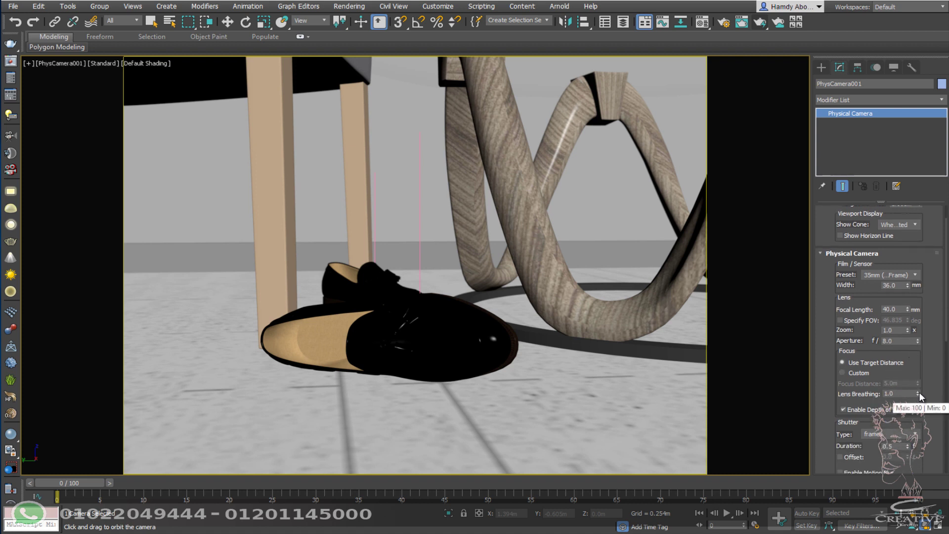
mouse_move(920, 395)
left_mouse_down()
mouse_move(931, 455)
mouse_move(912, 352)
left_mouse_up()
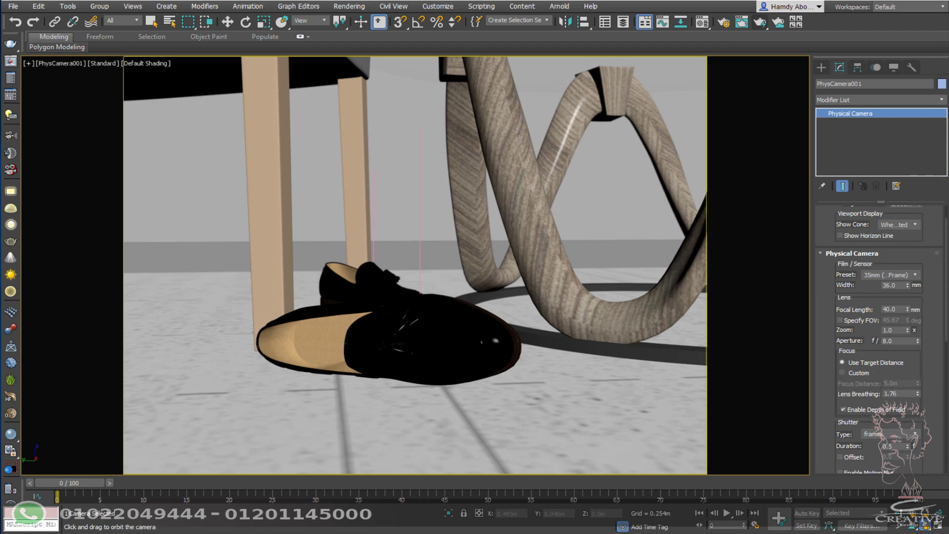
double_click(905, 341)
type("2")
key("Return")
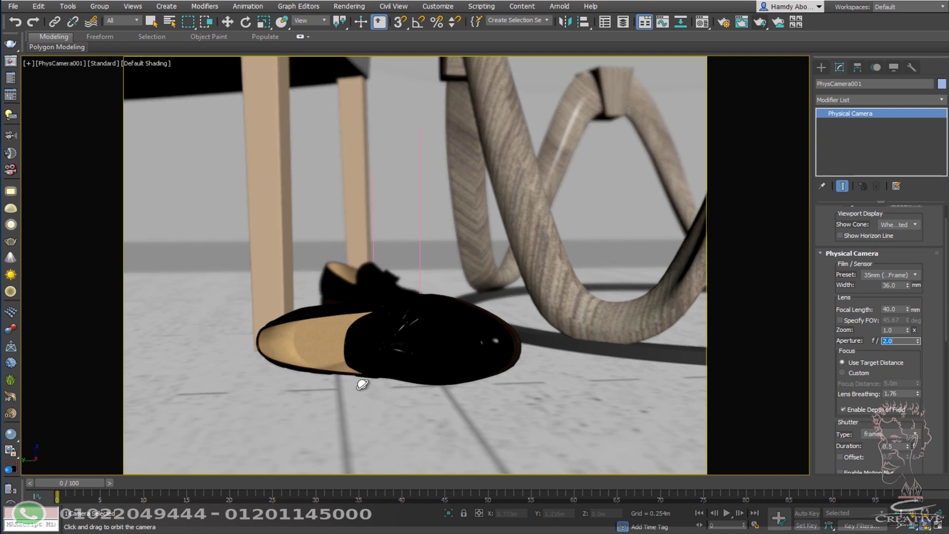
left_click(754, 23)
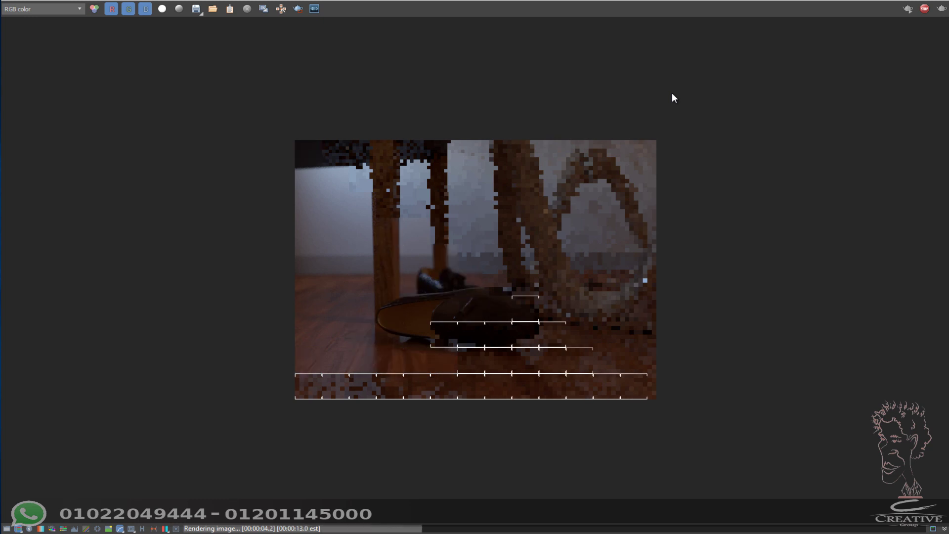
Step: Zoom in and out of the f/2 render to inspect the blurred chair legs and loafers
scroll(493, 256, "up", 2)
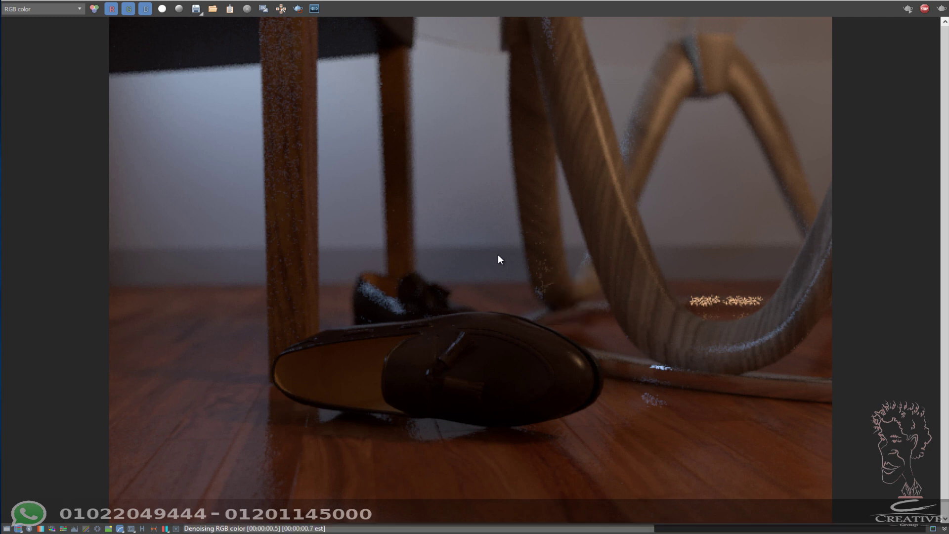
scroll(498, 269, "down", 2)
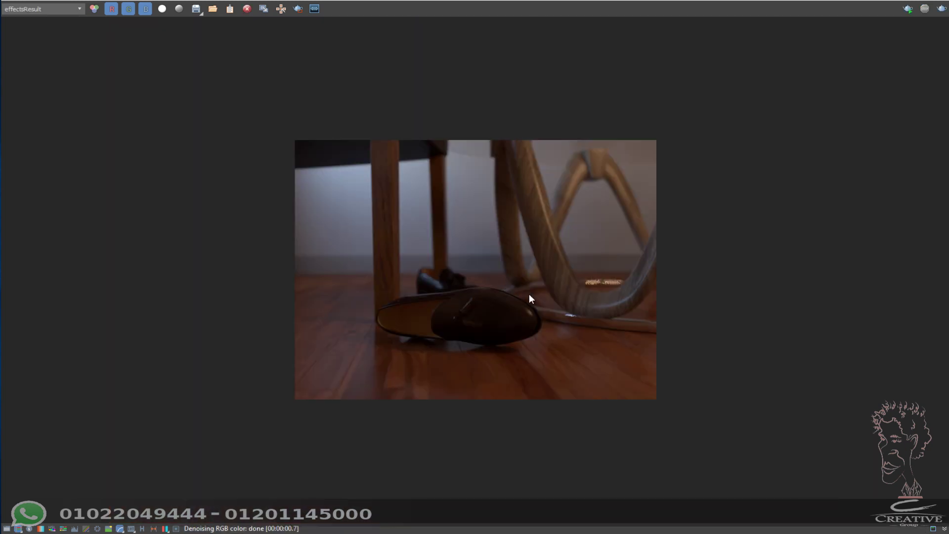
scroll(518, 315, "up", 2)
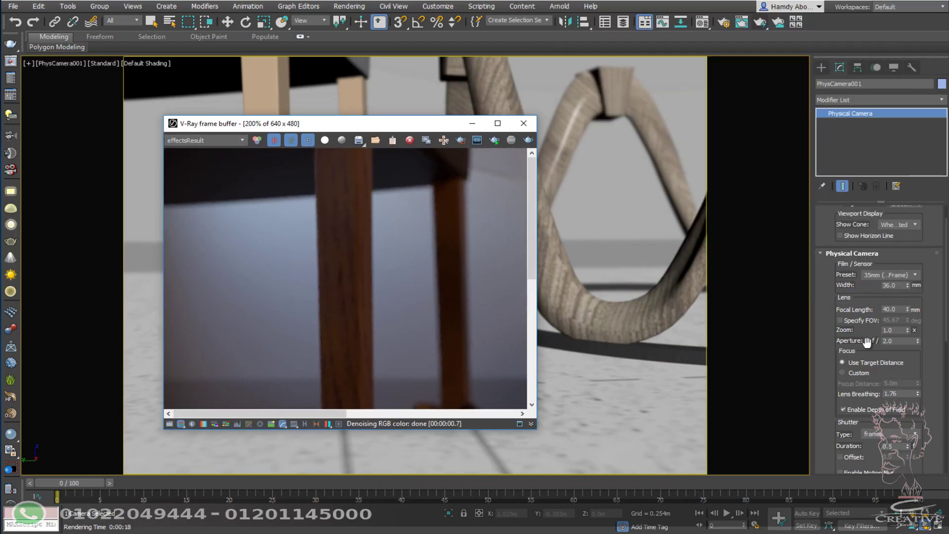
Step: Change the physical camera's aperture to f/4
double_click(896, 341)
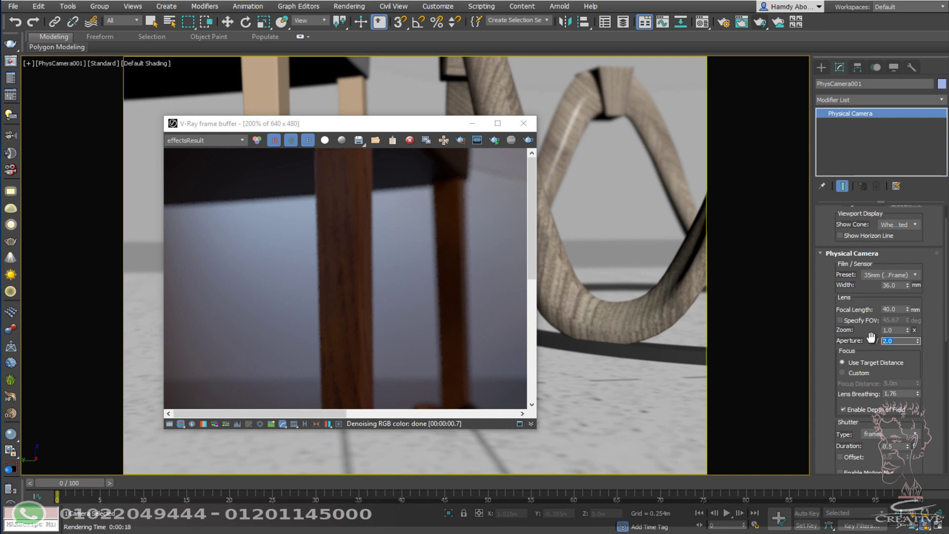
type("4")
key("Return")
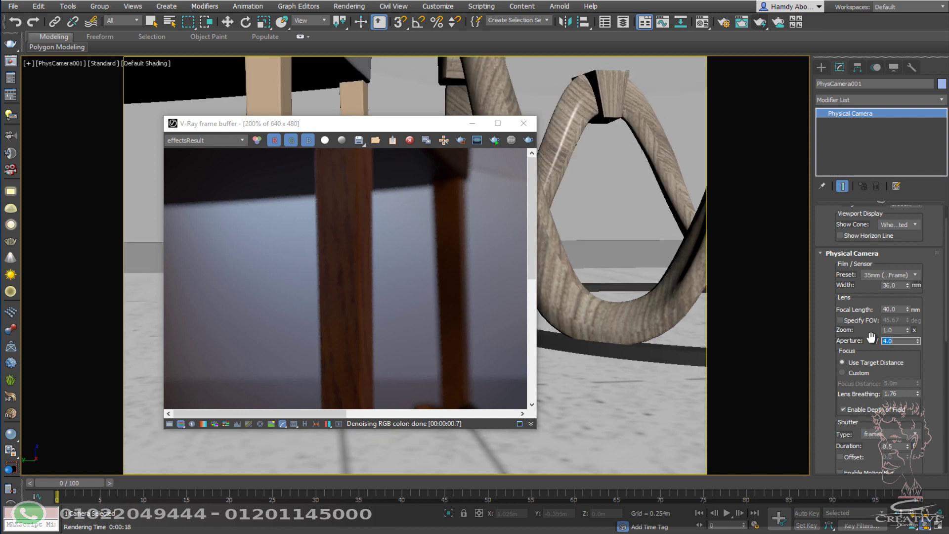
double_click(373, 266)
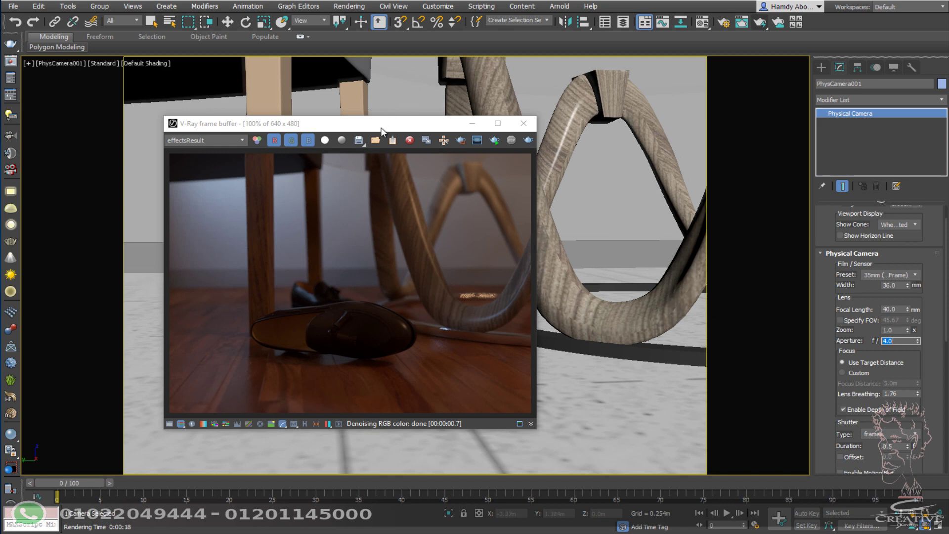
left_click_drag(391, 123, 862, 151)
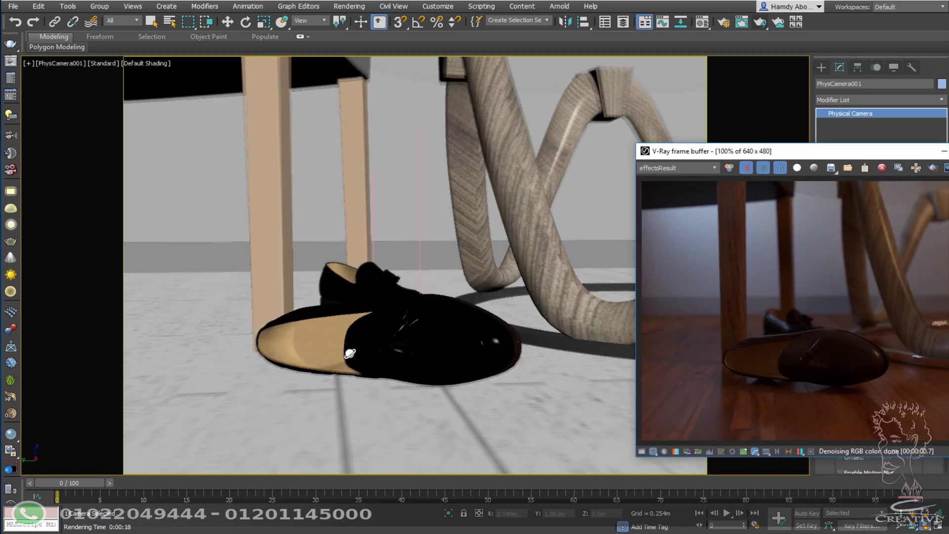
Step: Orbit and dolly the camera slightly closer to the shoe, then re-render the shot
left_click_drag(326, 220, 248, 201)
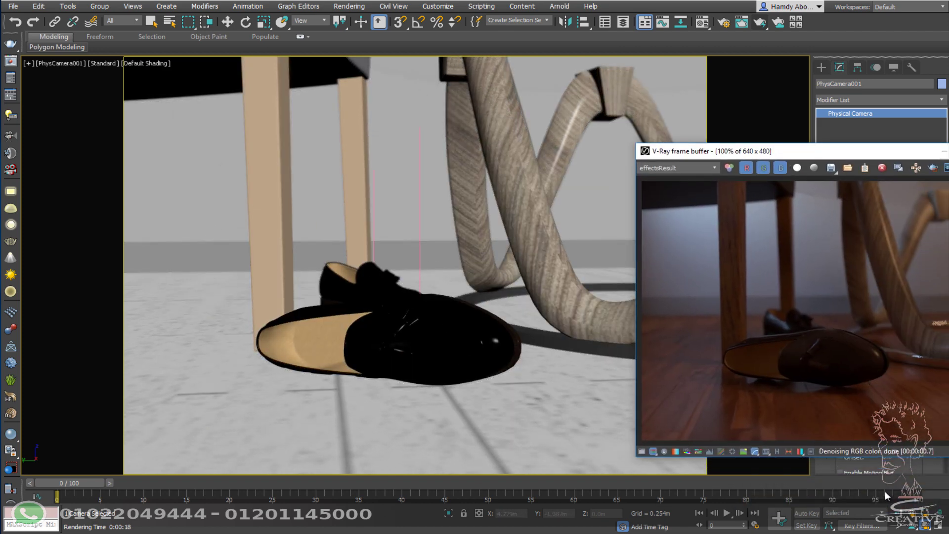
left_click(903, 514)
left_click_drag(471, 346, 460, 305)
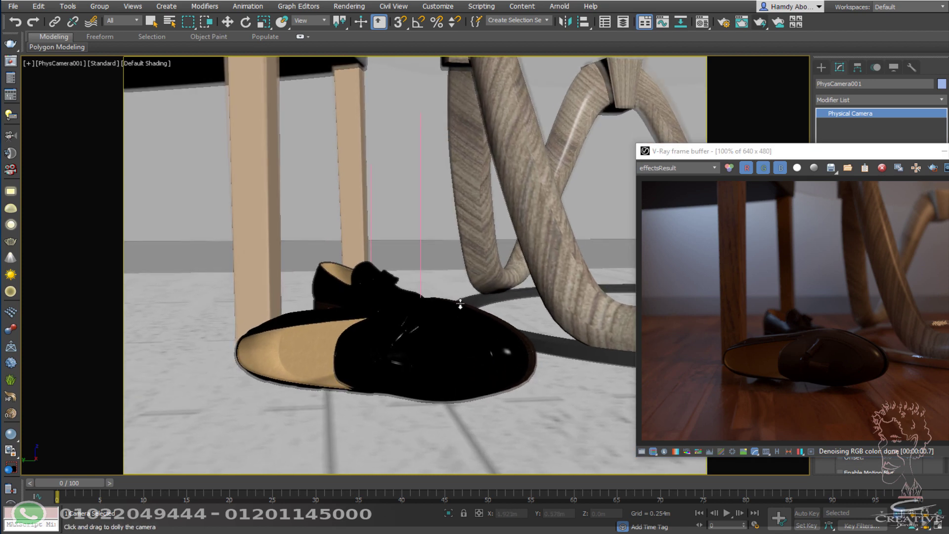
left_click_drag(791, 151, 389, 109)
left_click(599, 127)
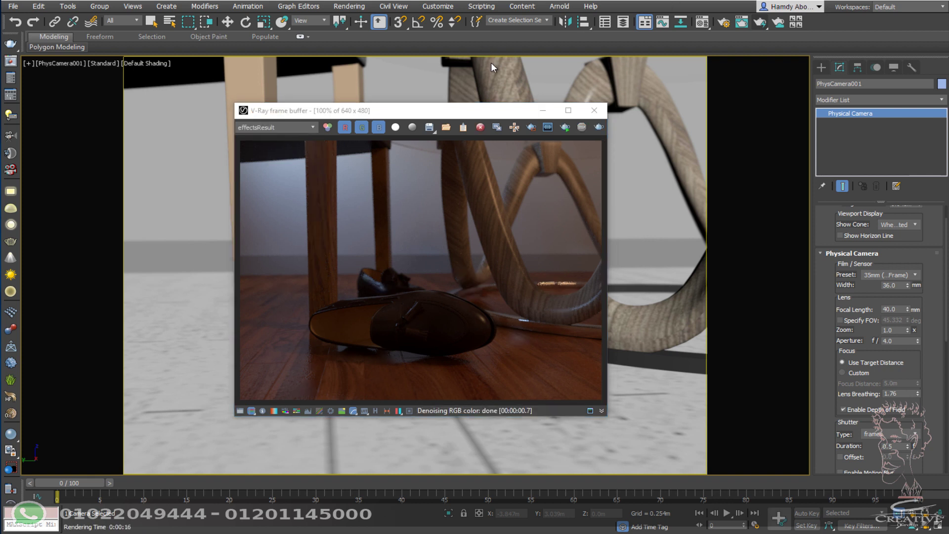
scroll(427, 284, "up", 1)
scroll(427, 284, "down", 1)
scroll(428, 310, "up", 1)
Step: Maximize the V-Ray frame buffer to inspect the finished f/4 loafer render
left_click(567, 110)
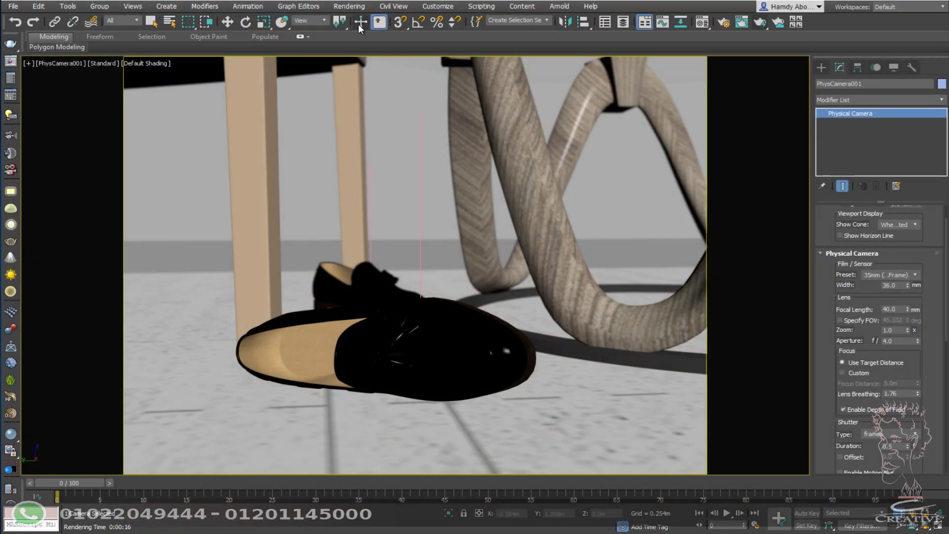
Step: In Render Setup's Common tab, lock Image Aspect and set Width to 1000, giving 1000 × 750
left_click(349, 6)
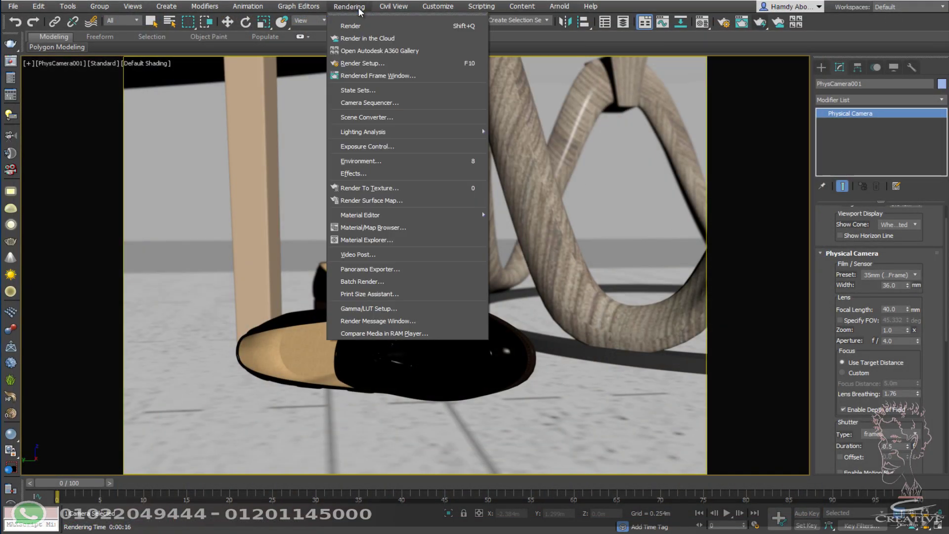
left_click(357, 63)
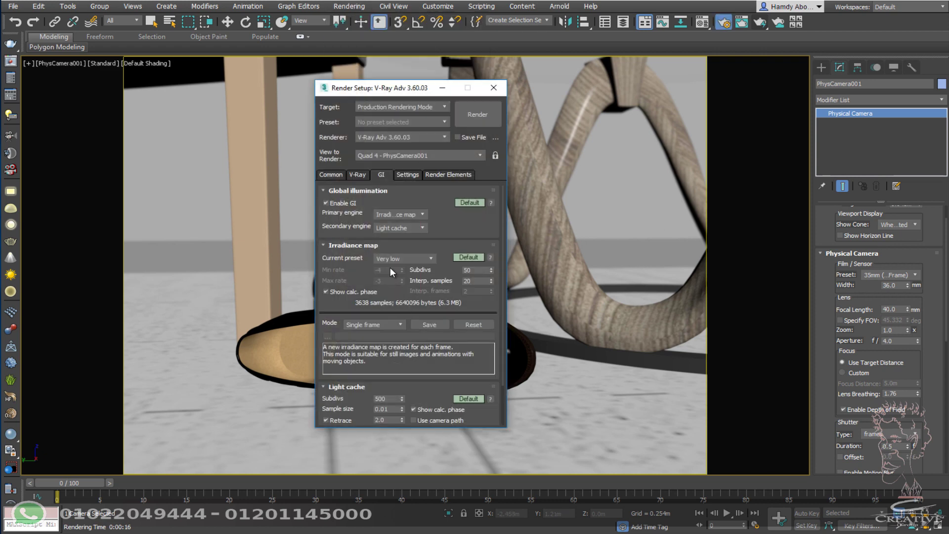
left_click(338, 175)
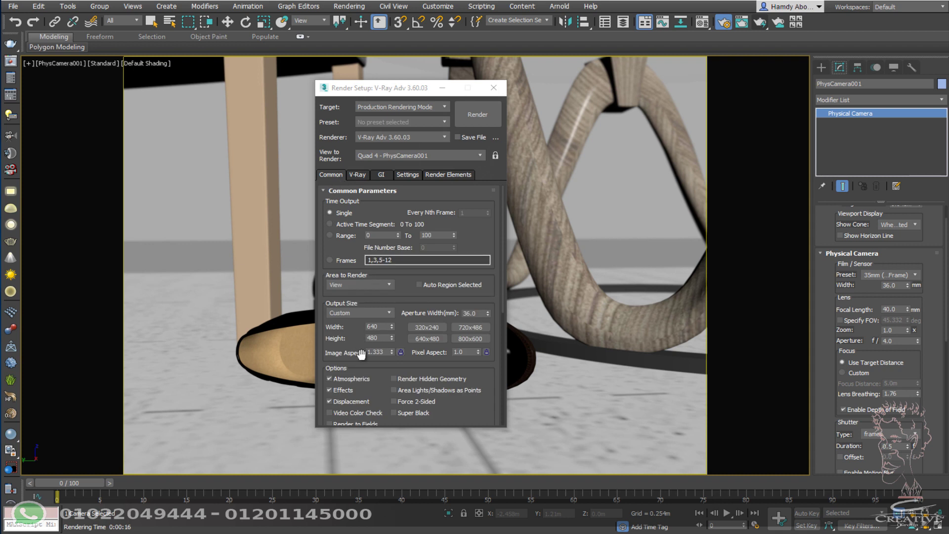
left_click(400, 352)
double_click(379, 326)
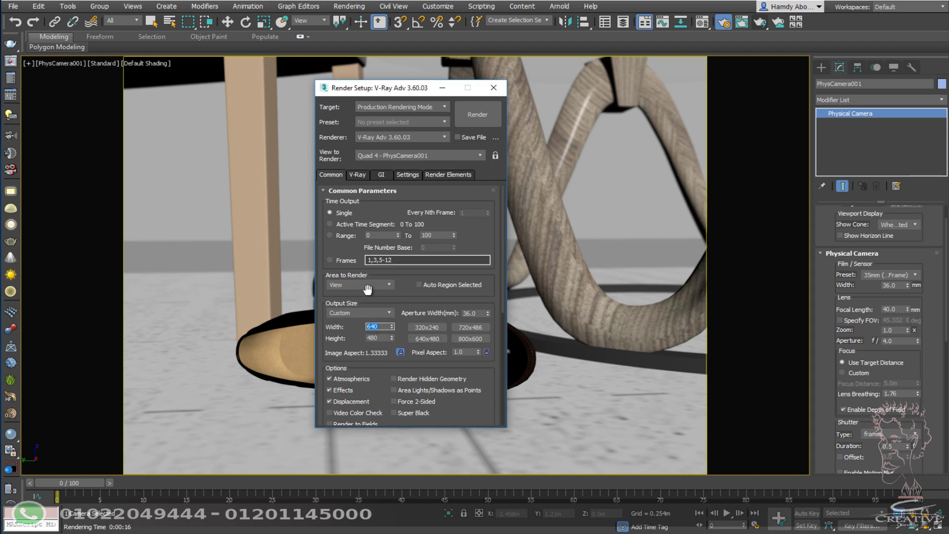
type("1")
type("00")
left_click(400, 351)
type("0")
key("Return")
left_click(352, 175)
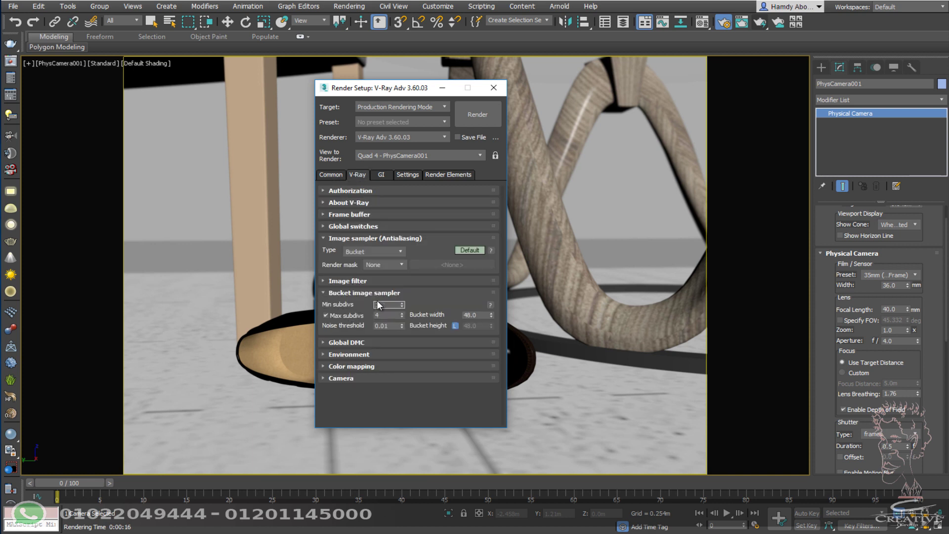
Step: Set the image sampler Min subdivs to 1 and adjust the noise threshold
type("1")
key("Tab")
key("Tab")
type("0.00")
Step: Set the irradiance map preset to Medium and light cache subdivisions to 1000
left_click(381, 176)
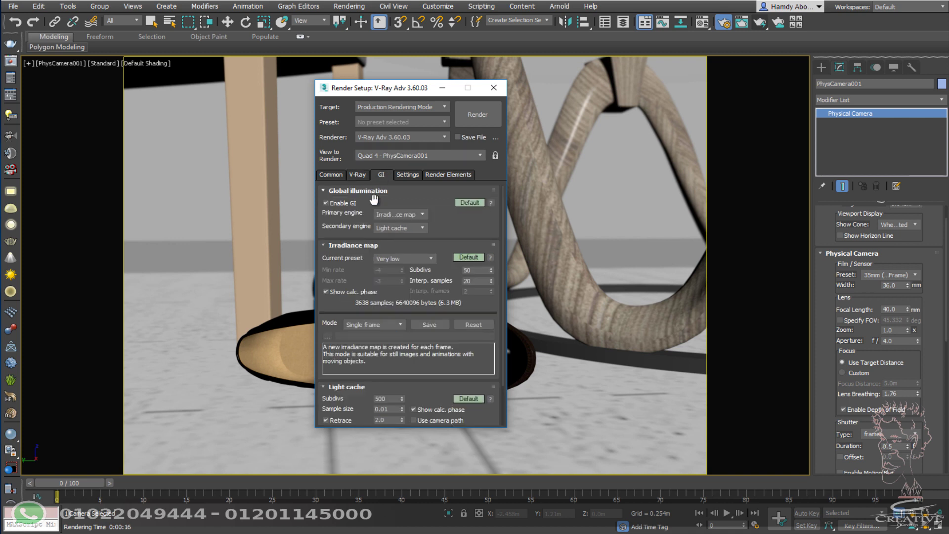
left_click(383, 261)
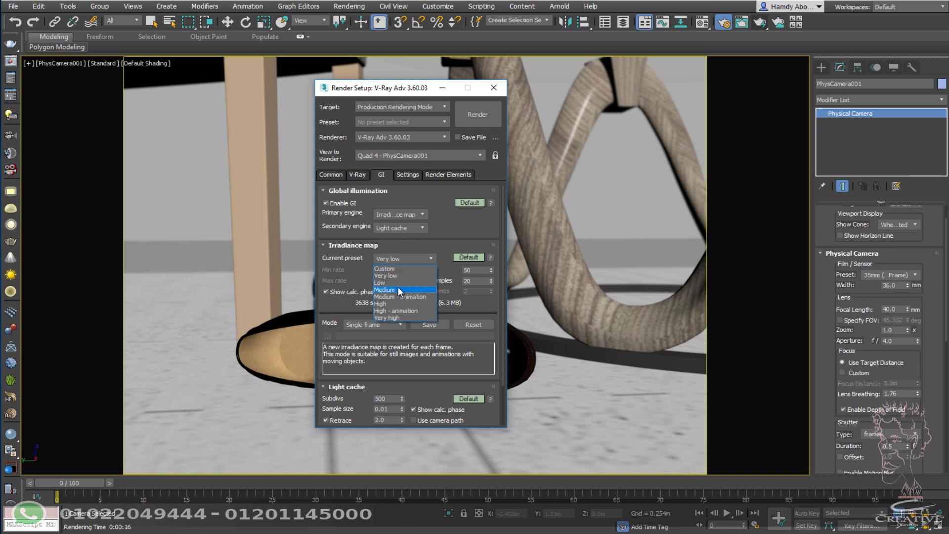
left_click(396, 290)
scroll(395, 292, "down", 2)
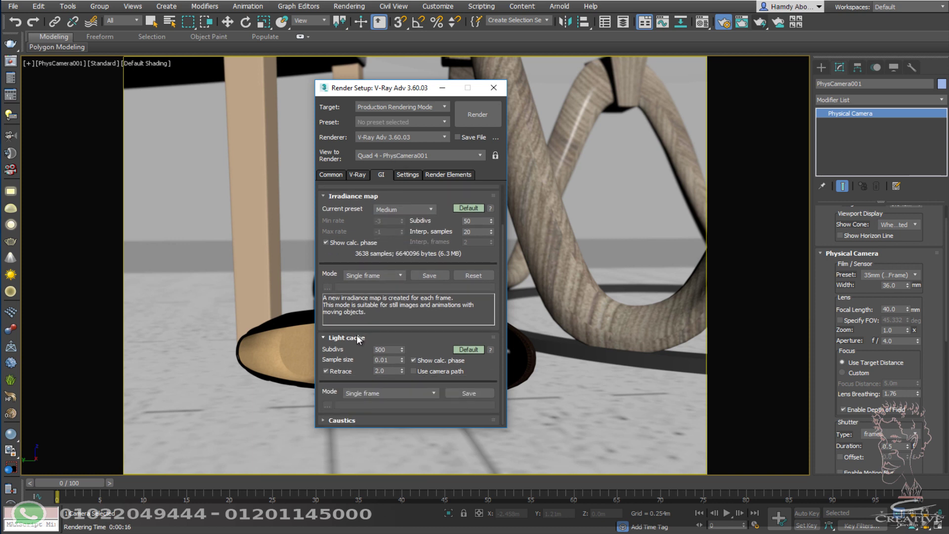
double_click(396, 351)
type("1000")
Step: Render the 1000 × 750 image and maximize the V-Ray frame buffer to watch it
left_click(492, 121)
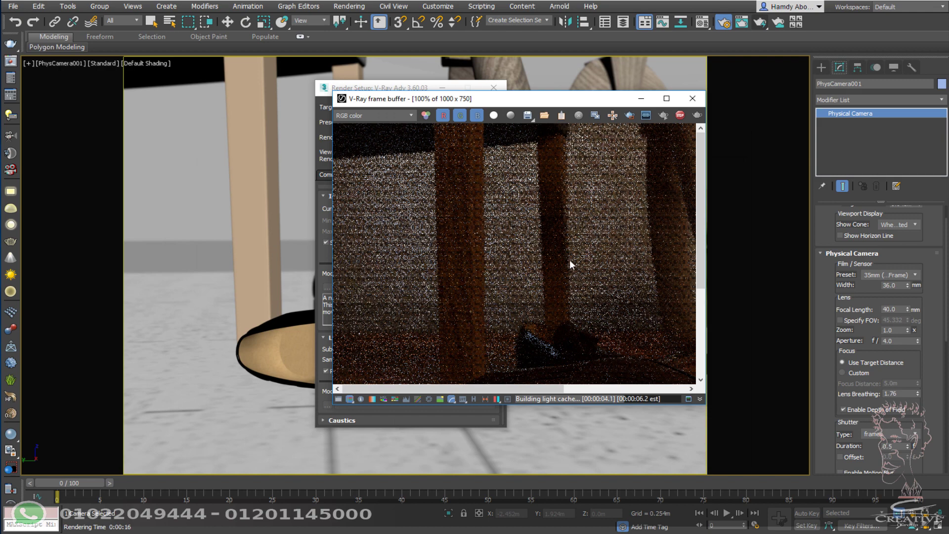
left_click(666, 99)
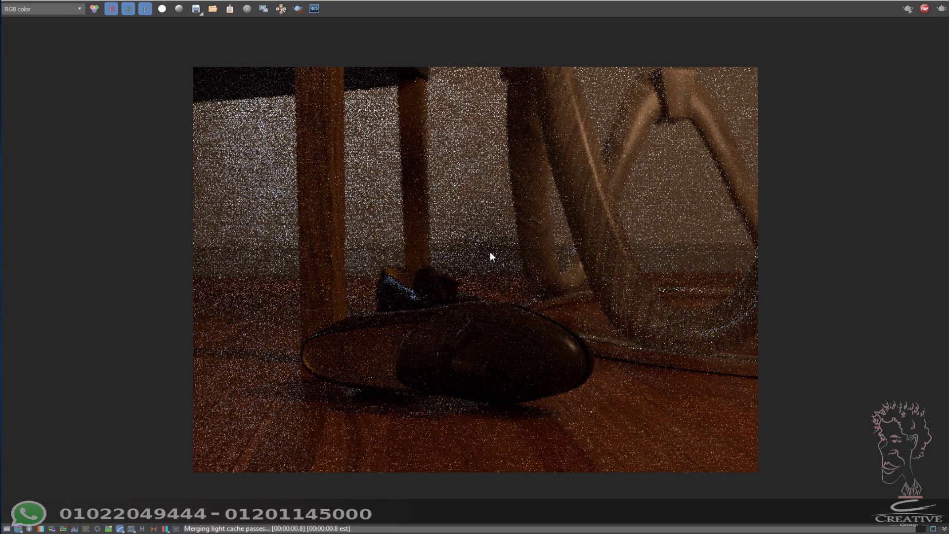